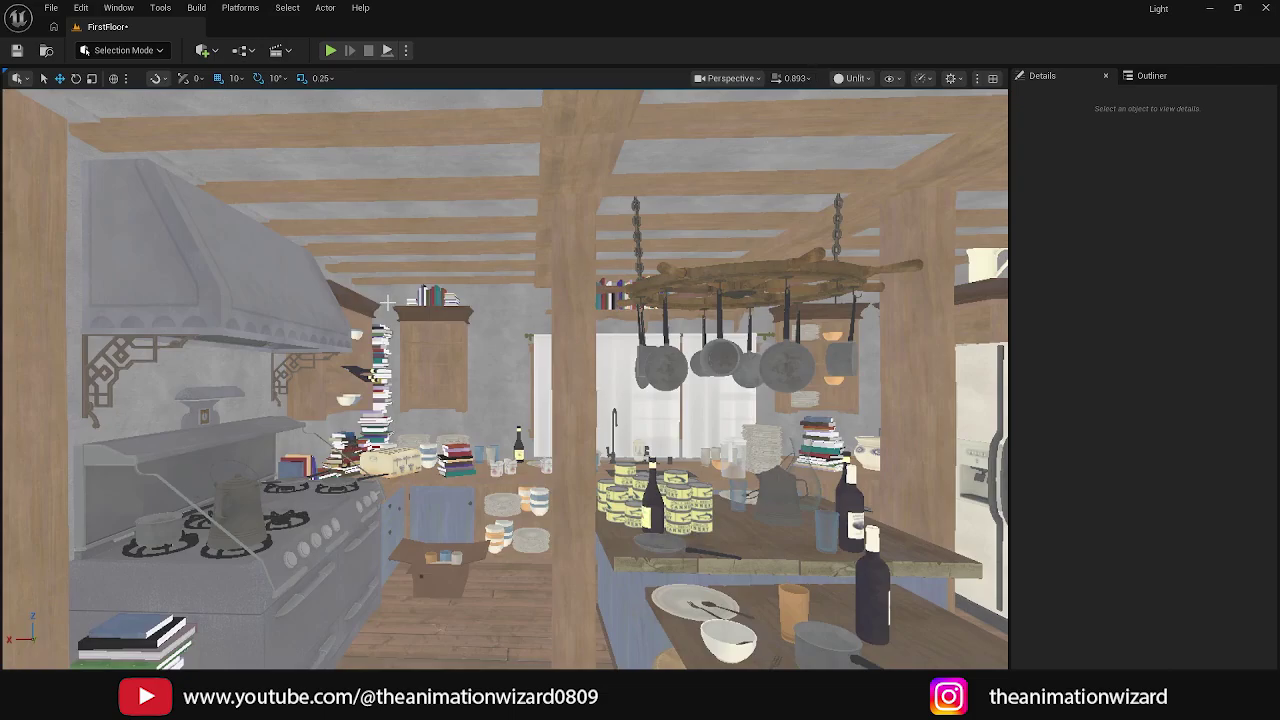
Step: Set the viewport's view mode to Lit and recall camera bookmark 1 in the living room
{"action": "left_click", "coordinate": [868, 80]}
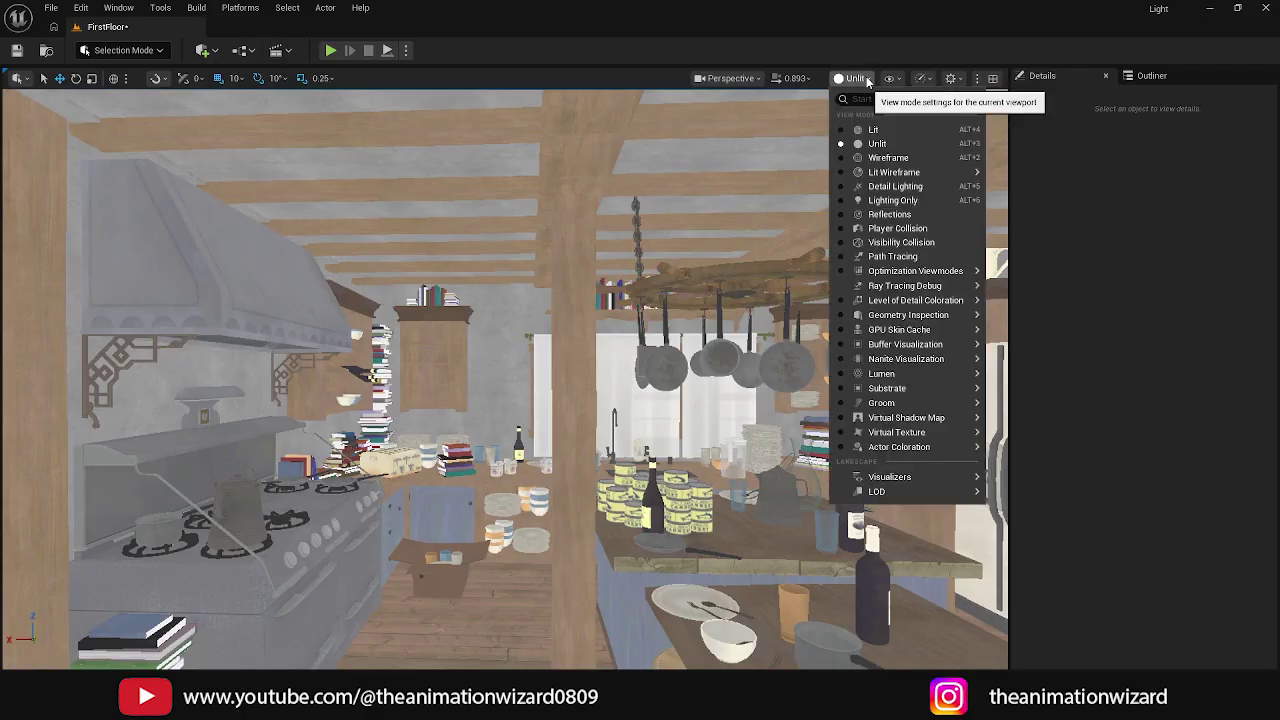
{"action": "left_click", "coordinate": [876, 131]}
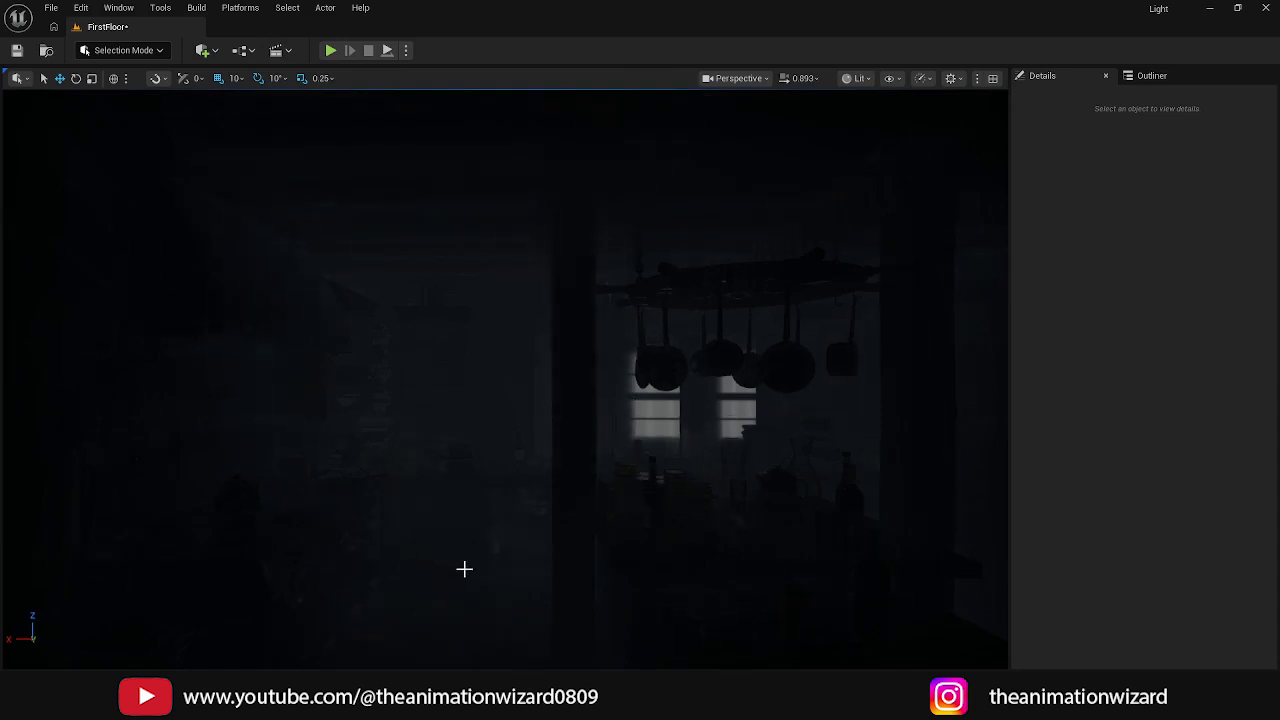
{"action": "key", "text": "1"}
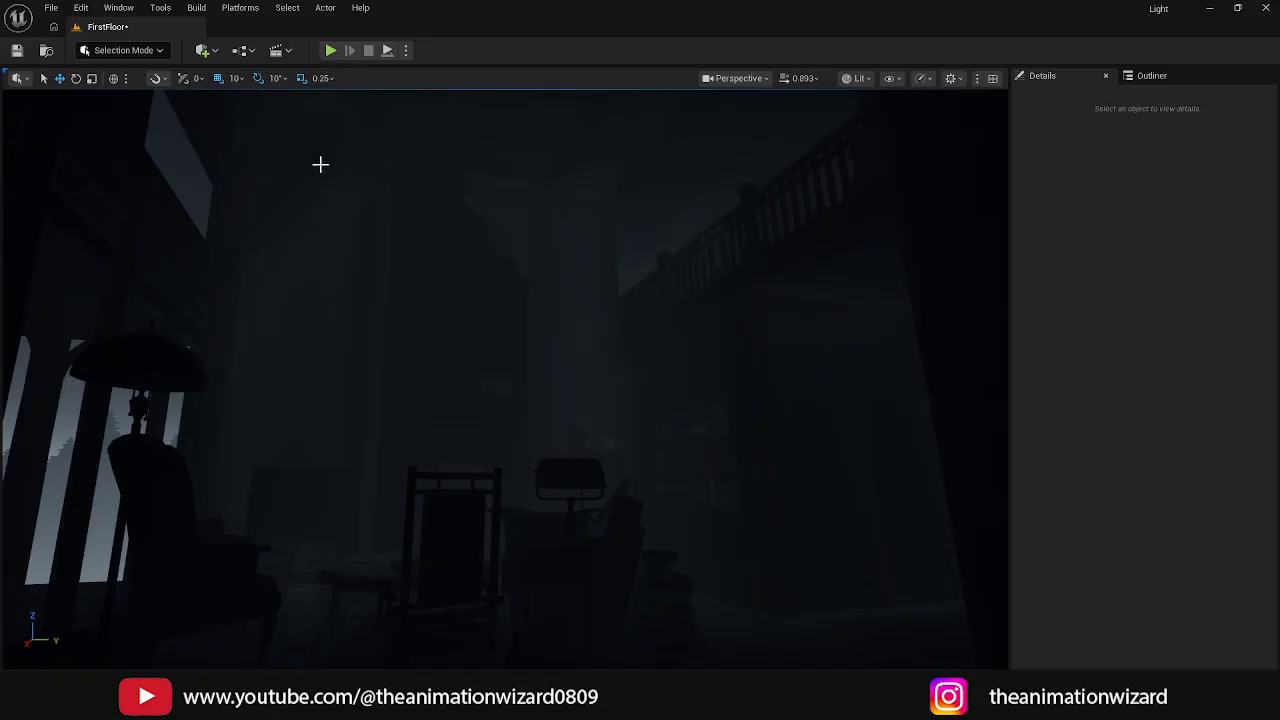
{"action": "left_click", "coordinate": [286, 50]}
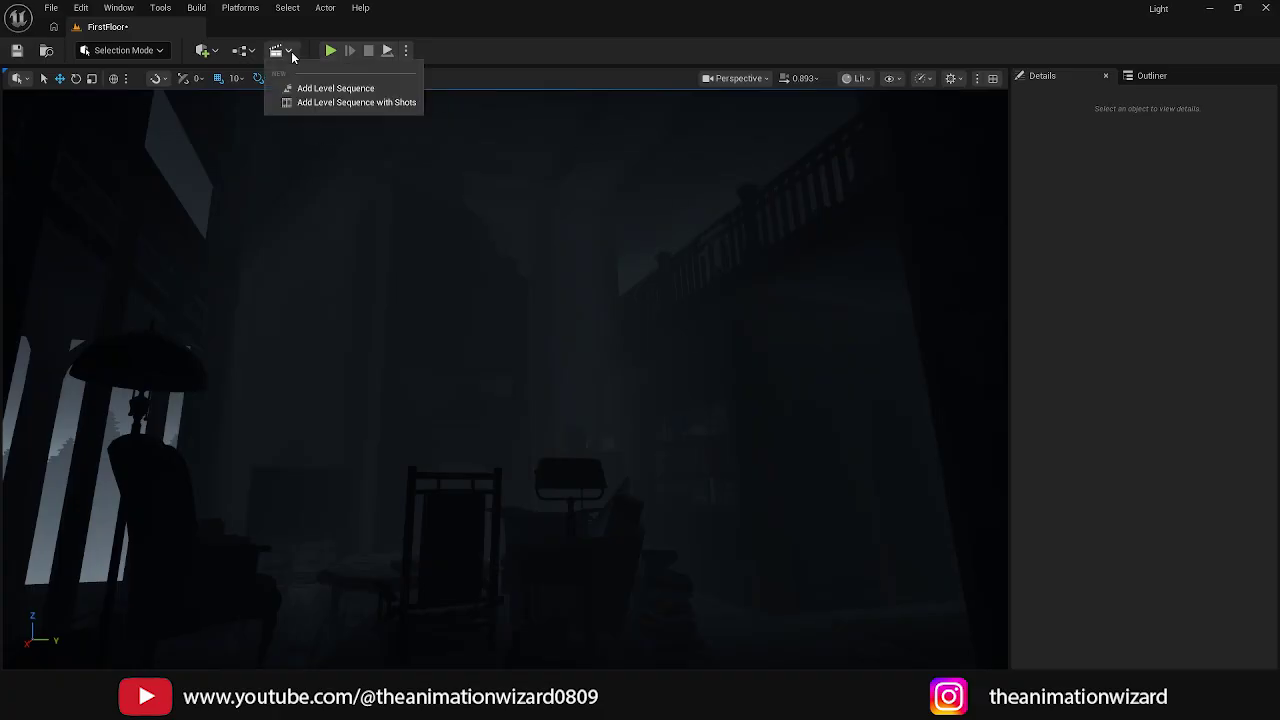
{"action": "left_click", "coordinate": [213, 51]}
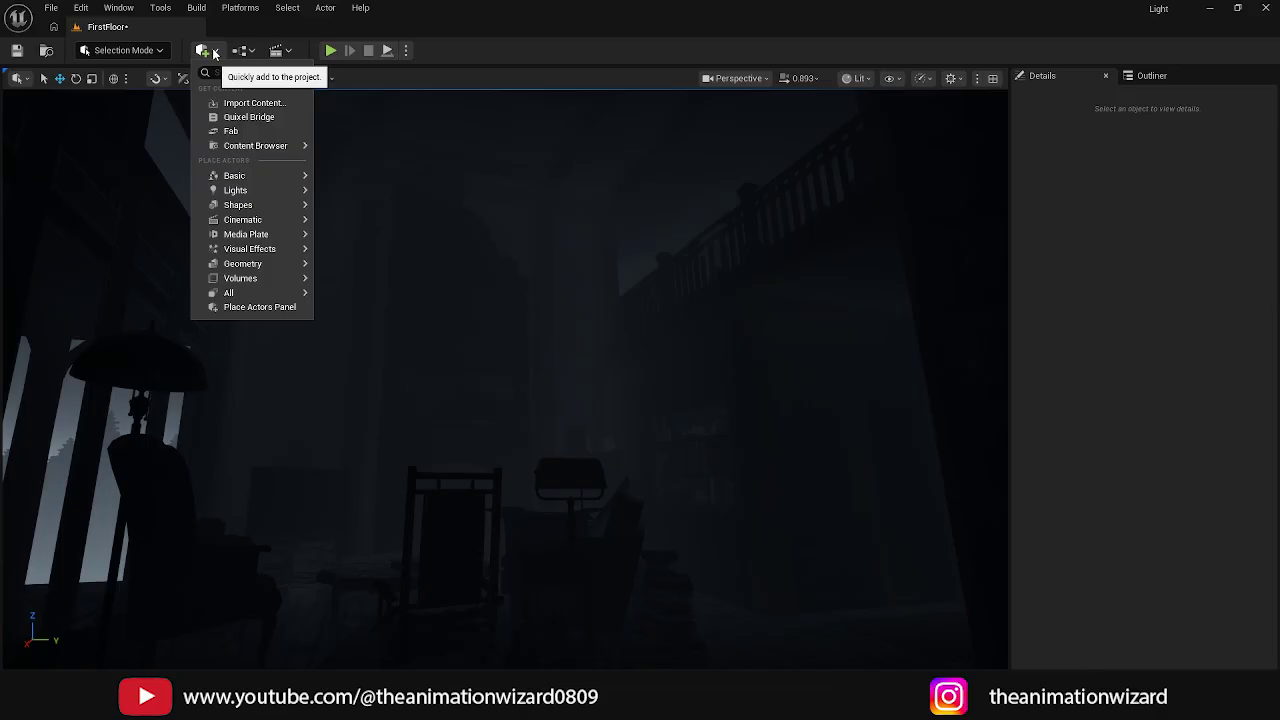
{"action": "mouse_move", "coordinate": [253, 198]}
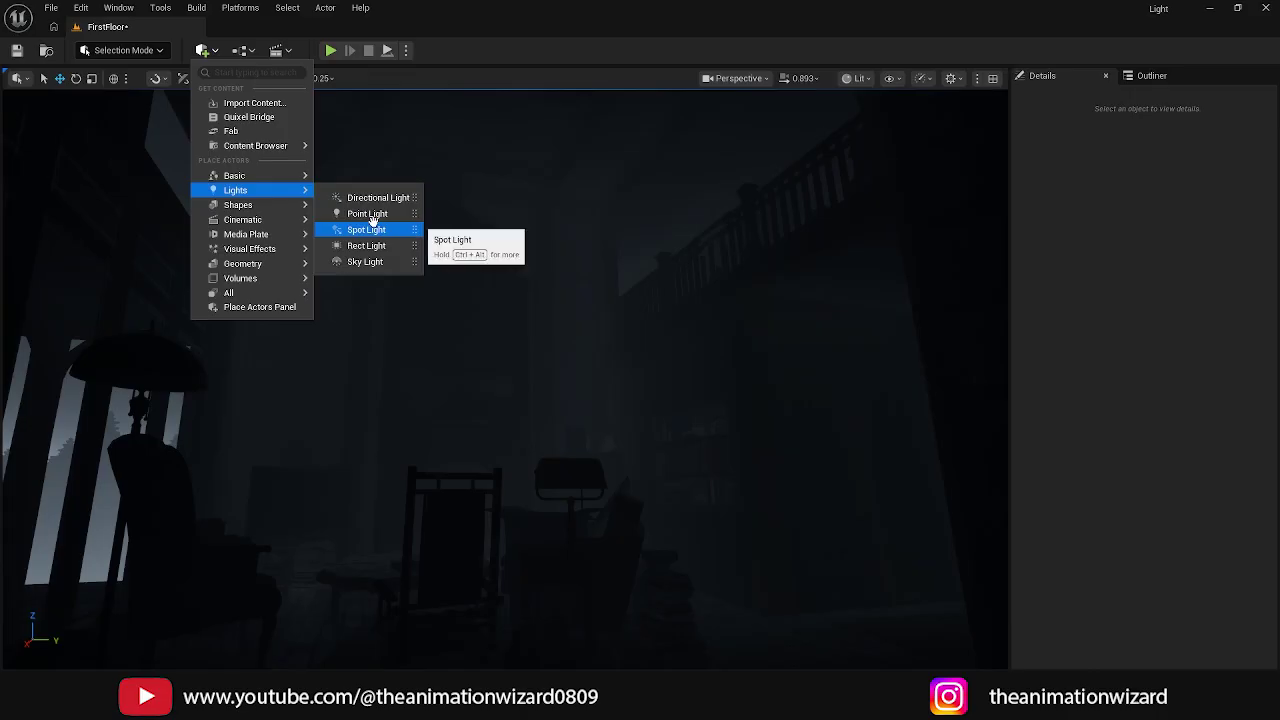
{"action": "left_click", "coordinate": [504, 58]}
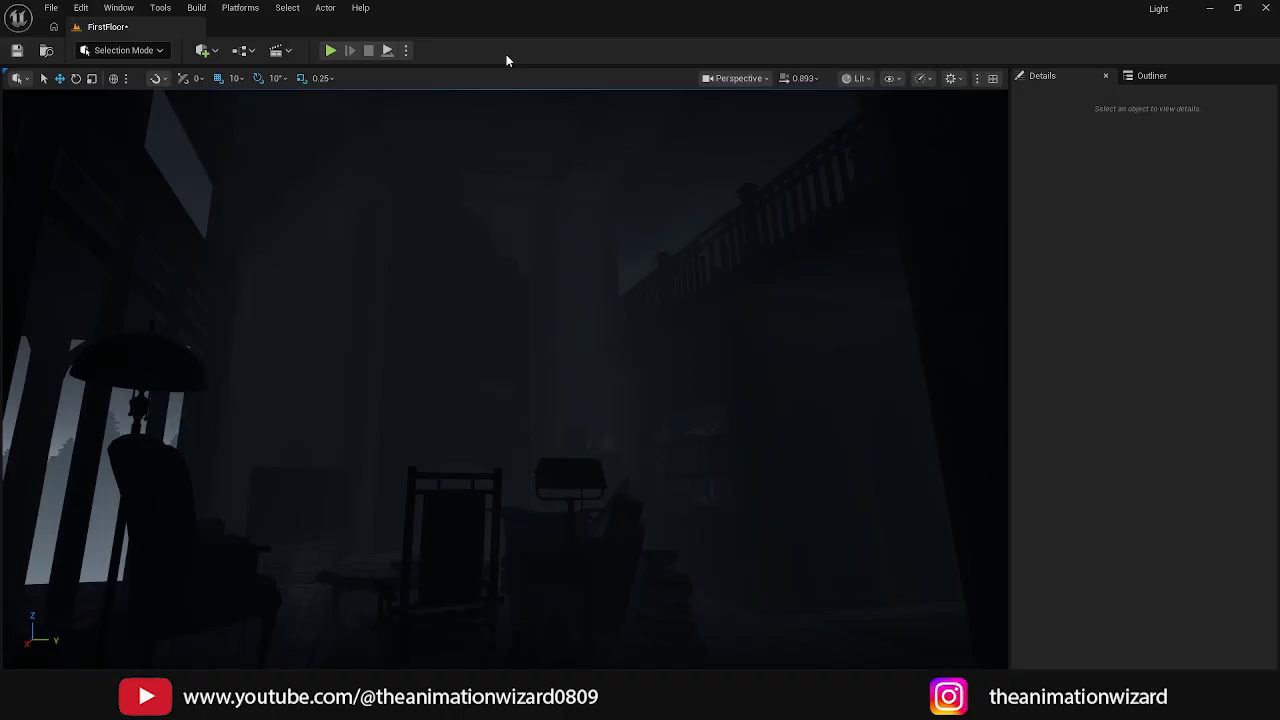
Step: Add a Directional Light to the level and show it in the Outliner
{"action": "left_click", "coordinate": [219, 52]}
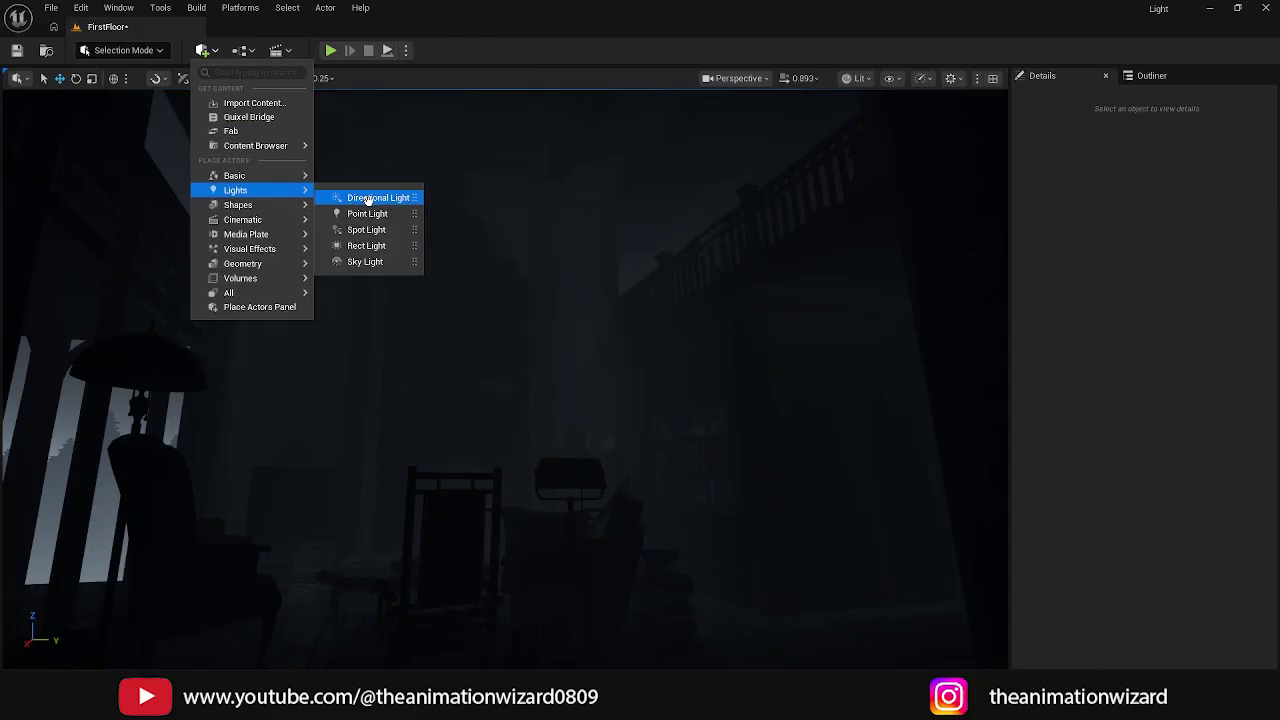
{"action": "left_click", "coordinate": [368, 199]}
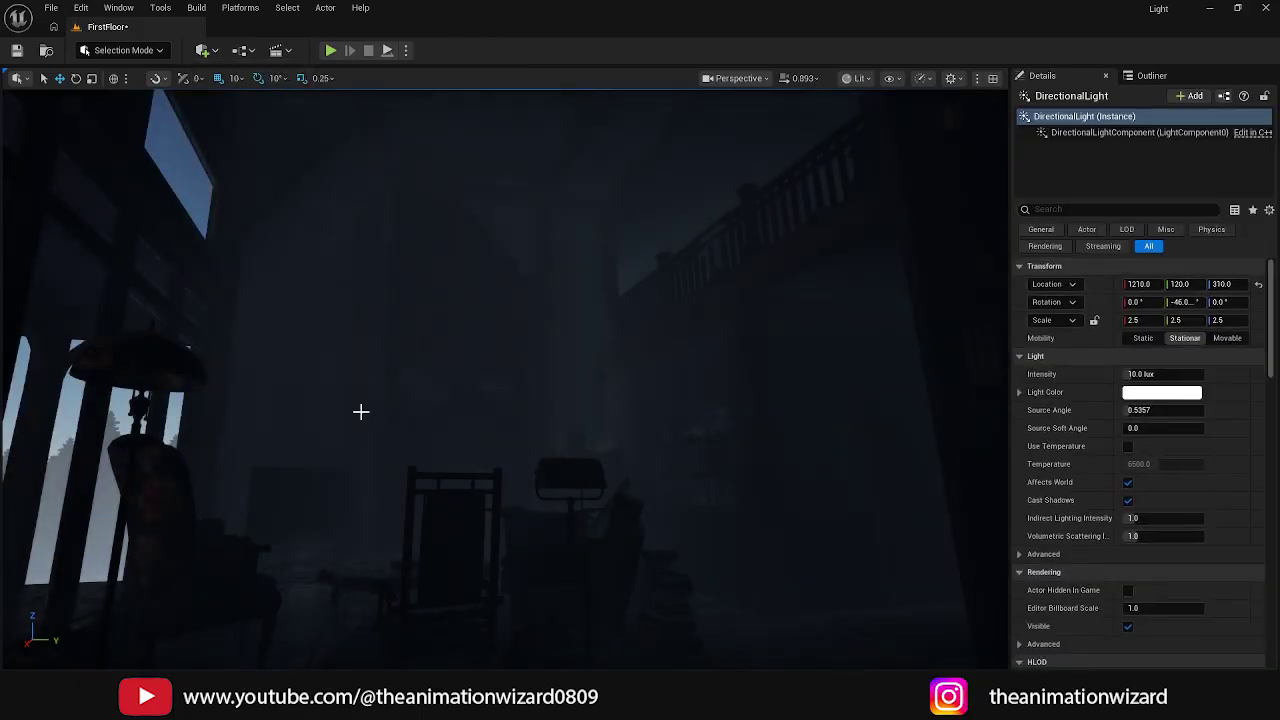
{"action": "left_click", "coordinate": [1146, 76]}
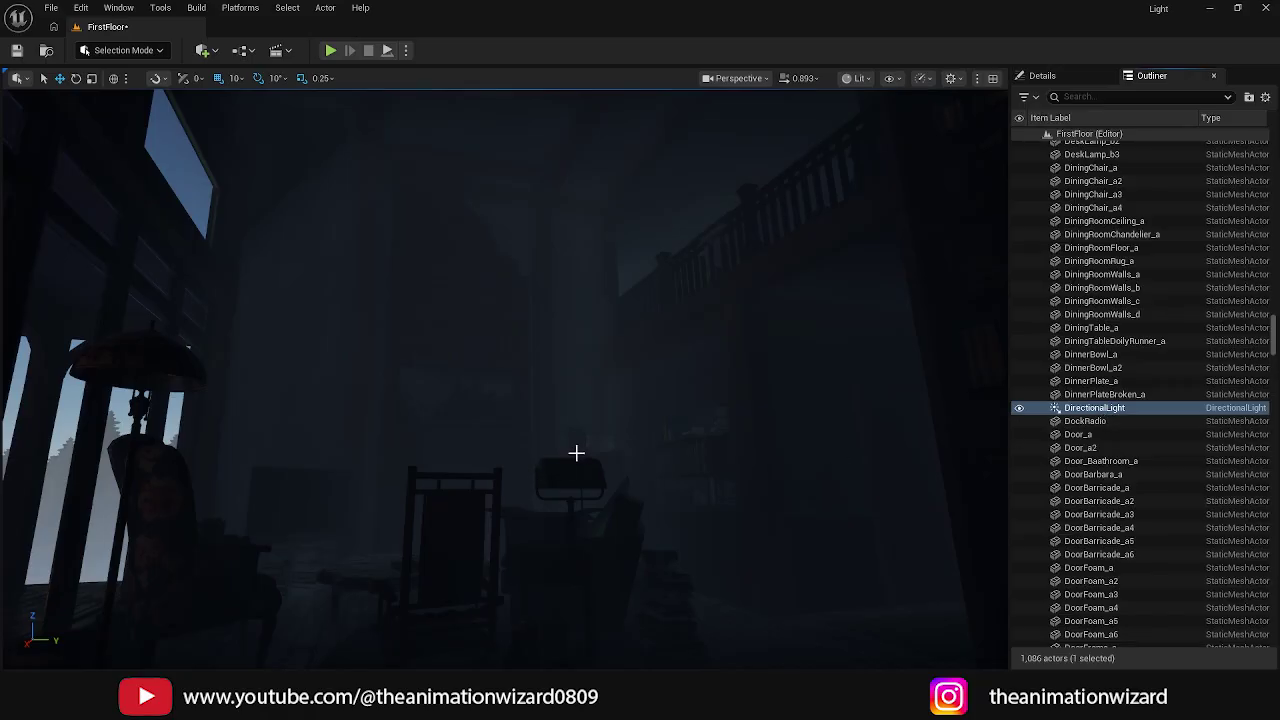
Step: Turn on the viewport's editor gizmos outside the house and move the directional light along X, away from the building
{"action": "right_click_drag", "start_coordinate": [542, 393], "coordinate": [300, 375]}
{"action": "right_click_drag", "start_coordinate": [411, 376], "coordinate": [650, 405]}
{"action": "right_click_drag", "start_coordinate": [531, 380], "coordinate": [370, 300]}
{"action": "key", "text": "g"}
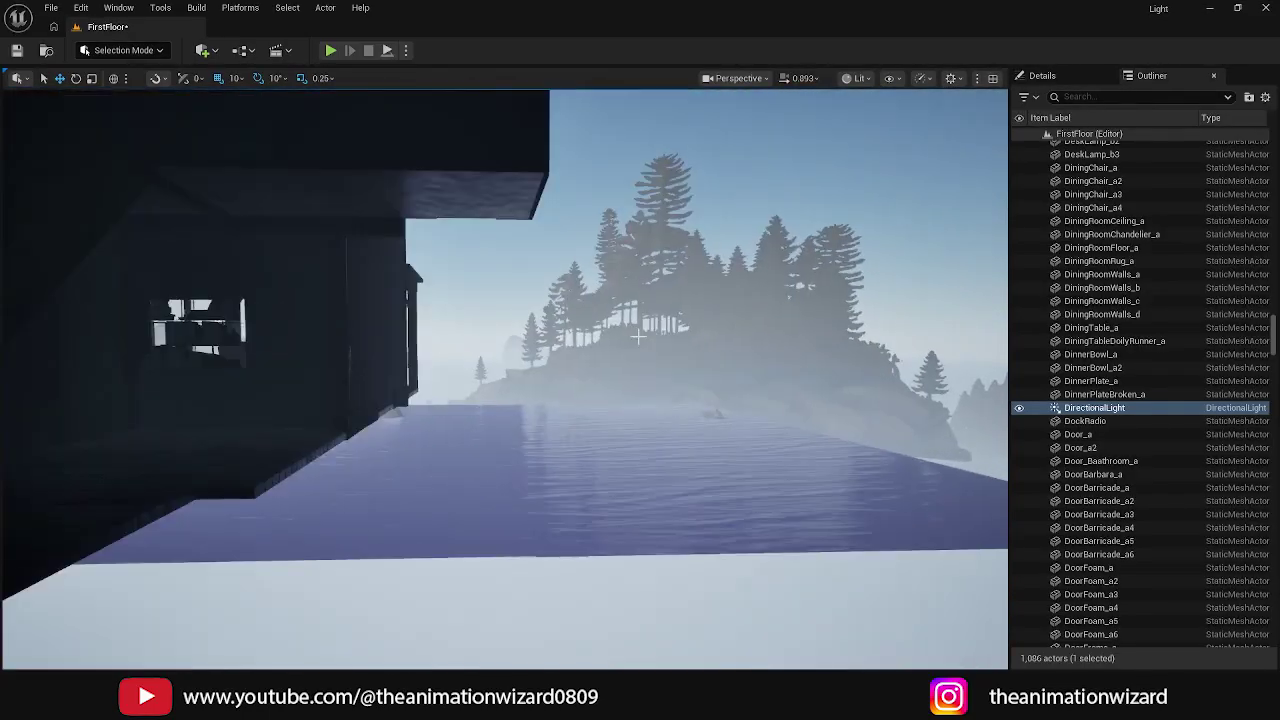
{"action": "right_click_drag", "start_coordinate": [729, 371], "coordinate": [640, 410]}
{"action": "key", "text": "g"}
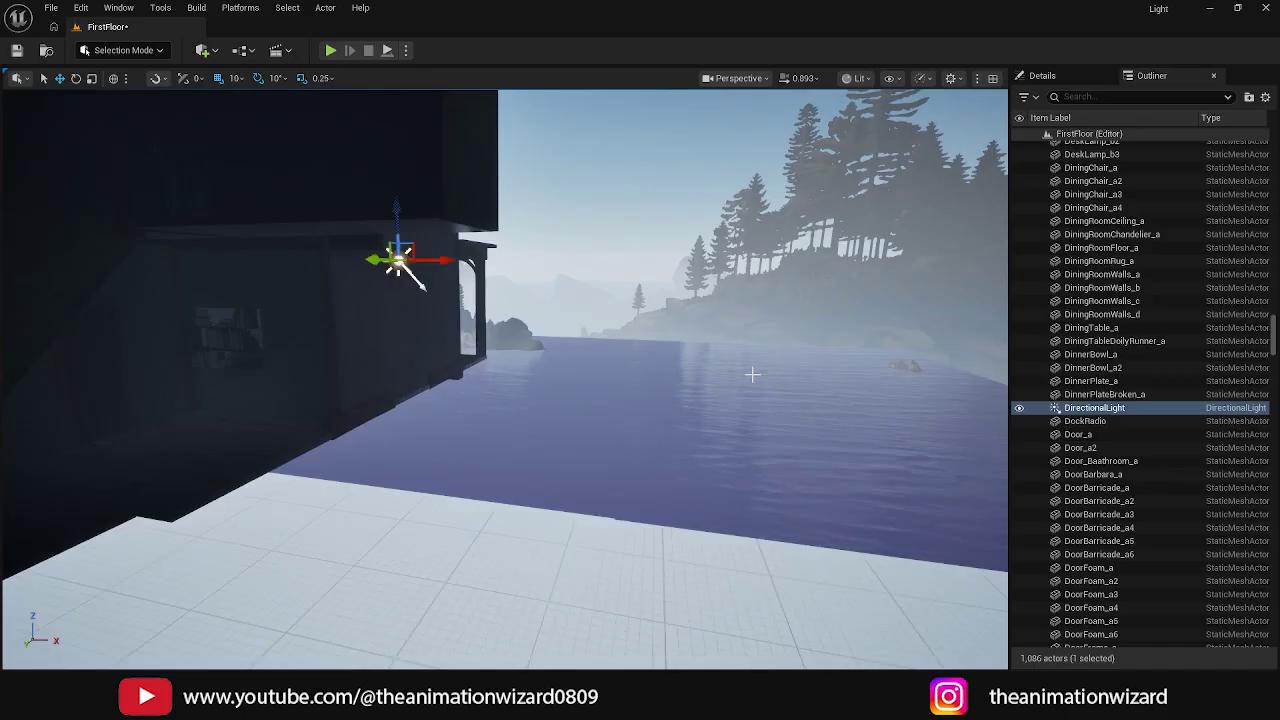
{"action": "right_click_drag", "start_coordinate": [544, 337], "coordinate": [407, 302]}
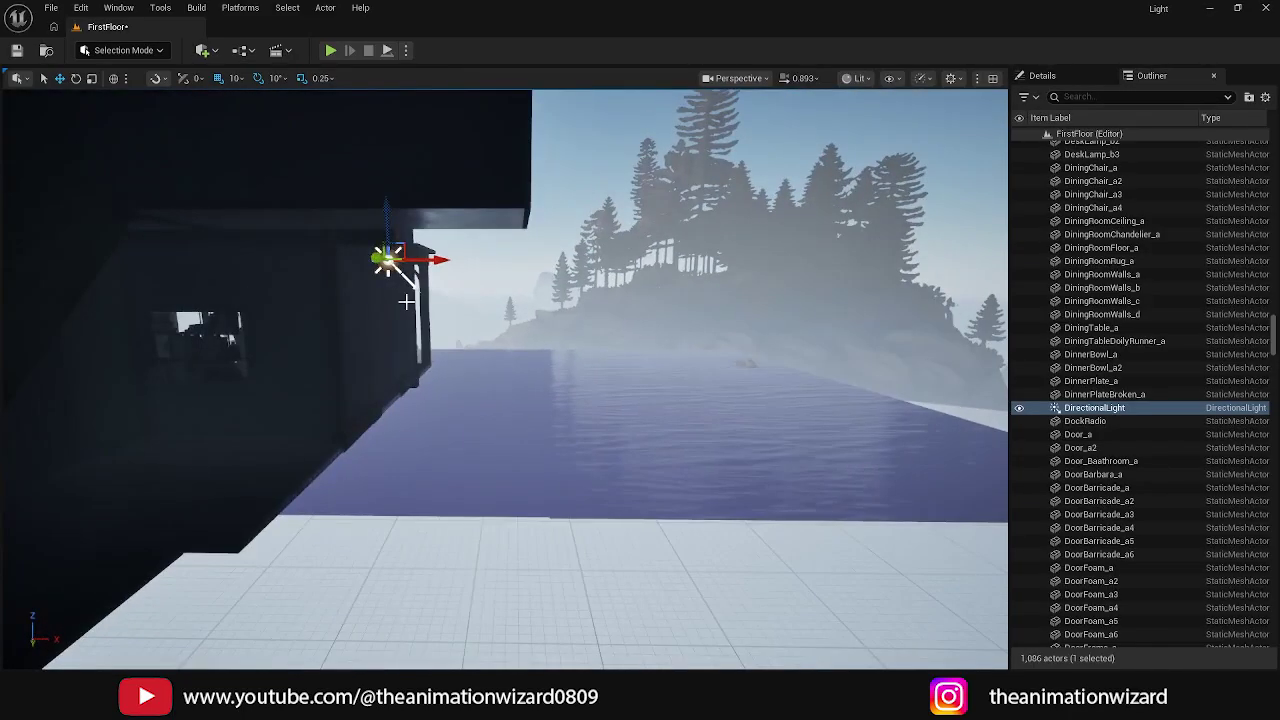
{"action": "left_click_drag", "start_coordinate": [432, 264], "coordinate": [695, 307]}
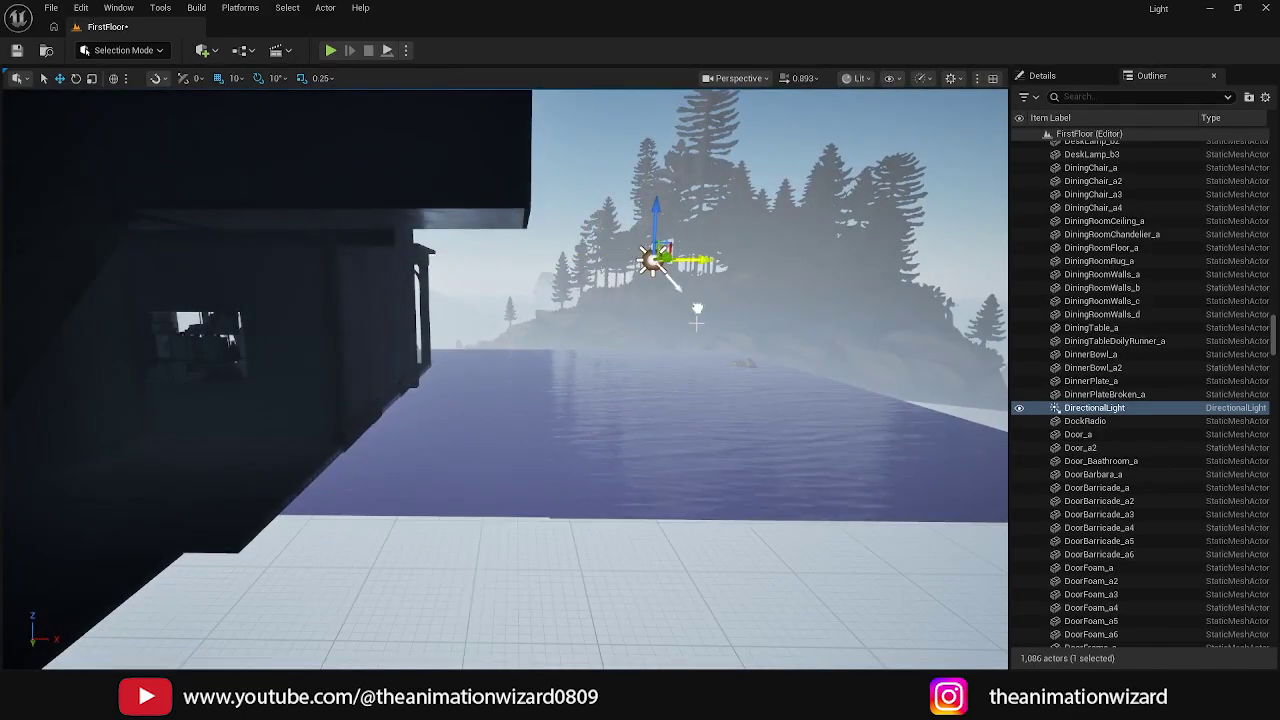
Step: Shift the directional light along Y beside the house's exterior wall
{"action": "right_click_drag", "start_coordinate": [697, 324], "coordinate": [758, 338]}
{"action": "left_click_drag", "start_coordinate": [761, 382], "coordinate": [603, 343], "text": "alt"}
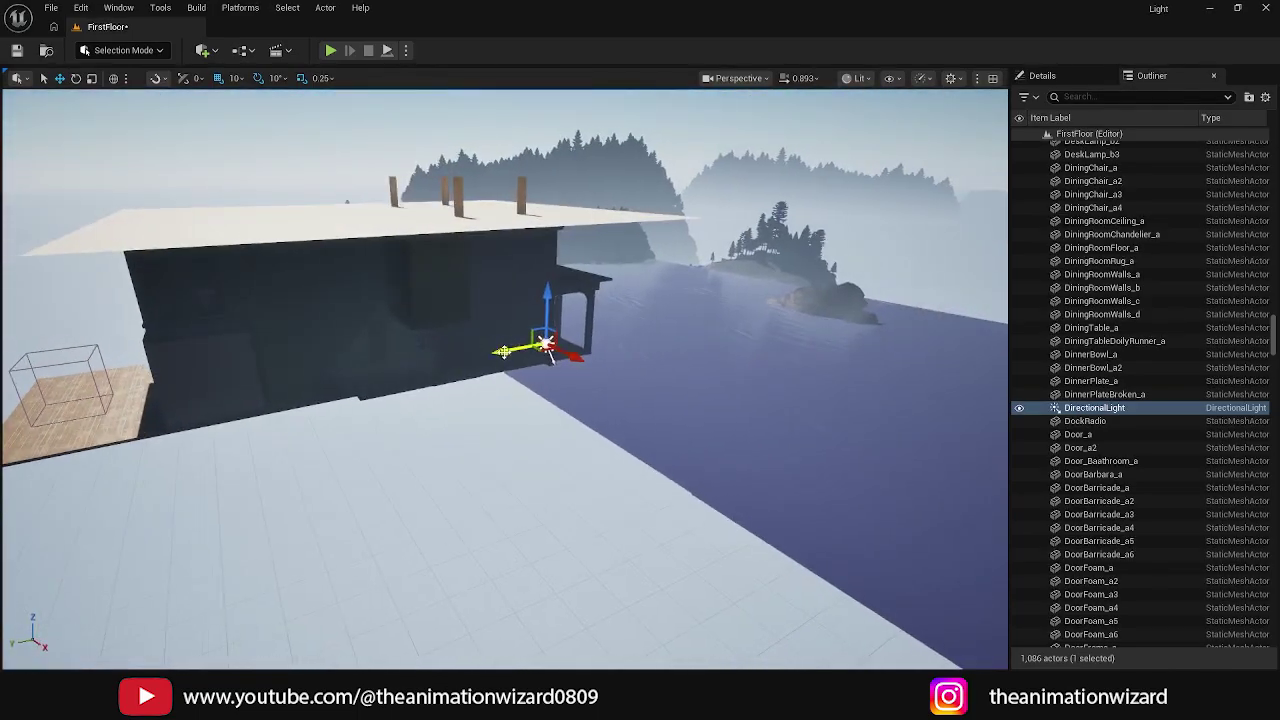
{"action": "left_click_drag", "start_coordinate": [502, 350], "coordinate": [327, 506]}
{"action": "left_click_drag", "start_coordinate": [423, 519], "coordinate": [740, 465], "text": "alt"}
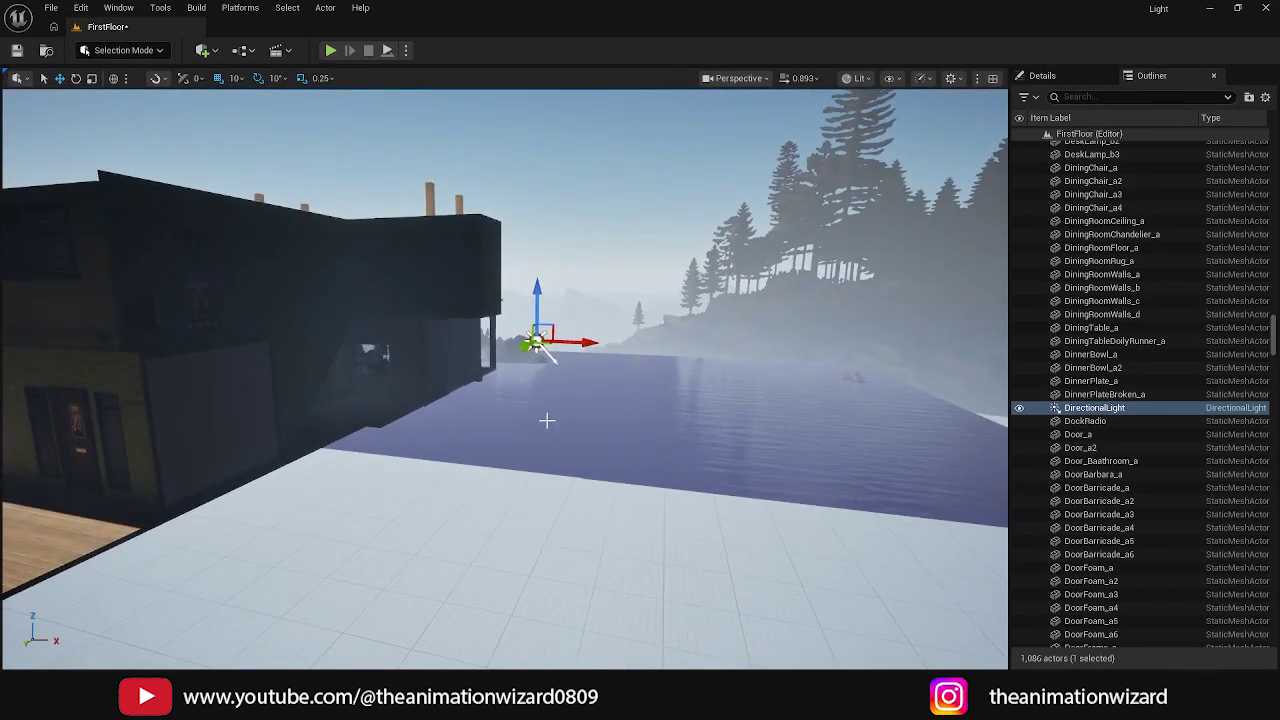
Step: Rotate the directional light by -10 degrees about Y and move it along X back to the house's front
{"action": "key", "text": "e"}
{"action": "left_click_drag", "start_coordinate": [572, 290], "coordinate": [620, 360]}
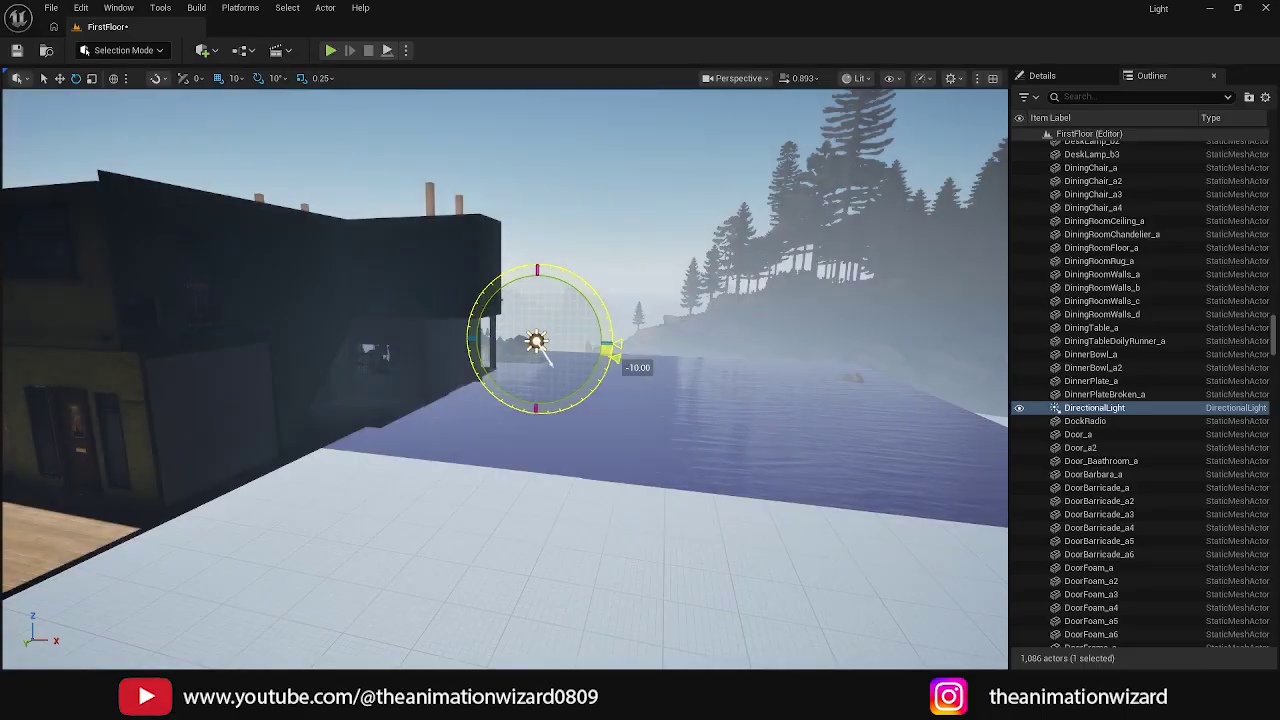
{"action": "scroll", "coordinate": [616, 354], "scroll_direction": "down", "scroll_amount": 5}
{"action": "left_click_drag", "start_coordinate": [614, 437], "coordinate": [725, 437], "text": "alt"}
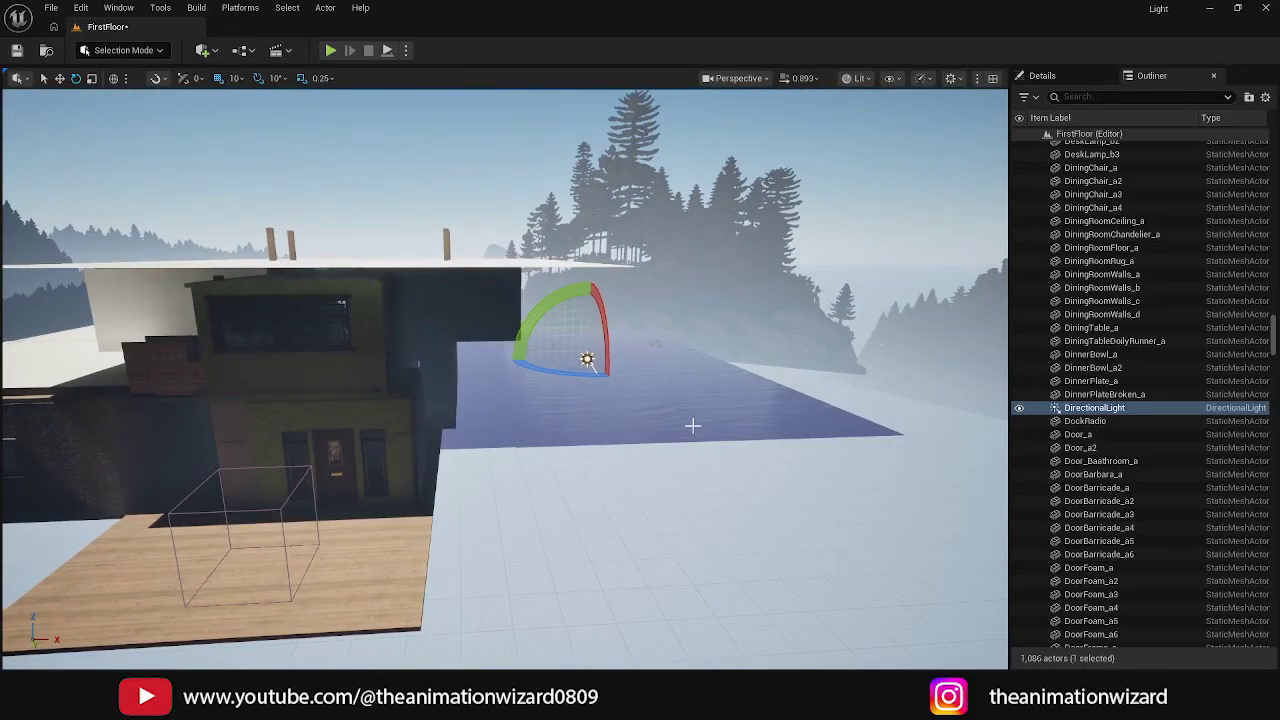
{"action": "key", "text": "w"}
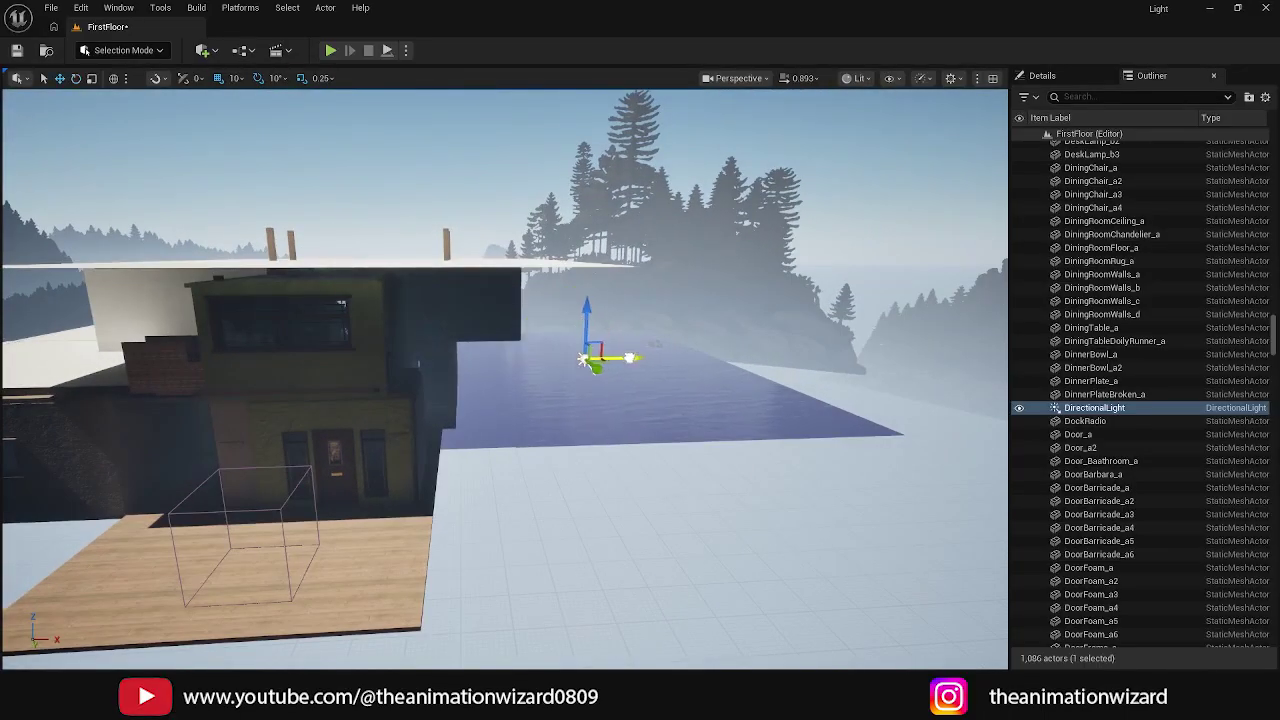
{"action": "left_click_drag", "start_coordinate": [597, 362], "coordinate": [258, 380]}
Step: From the living room view, re-aim the directional light interactively so sunlight falls through the windows onto the armchair, the brick wall's painting and the bookshelf
{"action": "right_click_drag", "start_coordinate": [258, 380], "coordinate": [258, 380]}
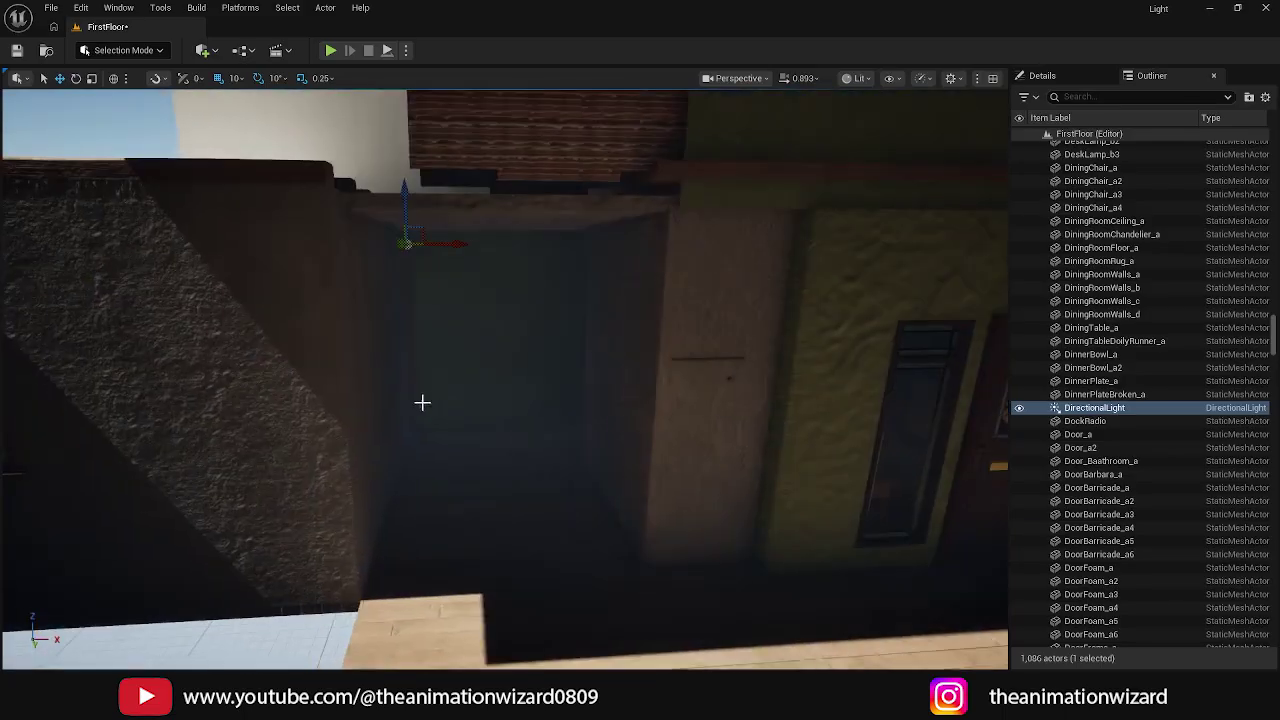
{"action": "right_click_drag", "start_coordinate": [355, 391], "coordinate": [355, 391]}
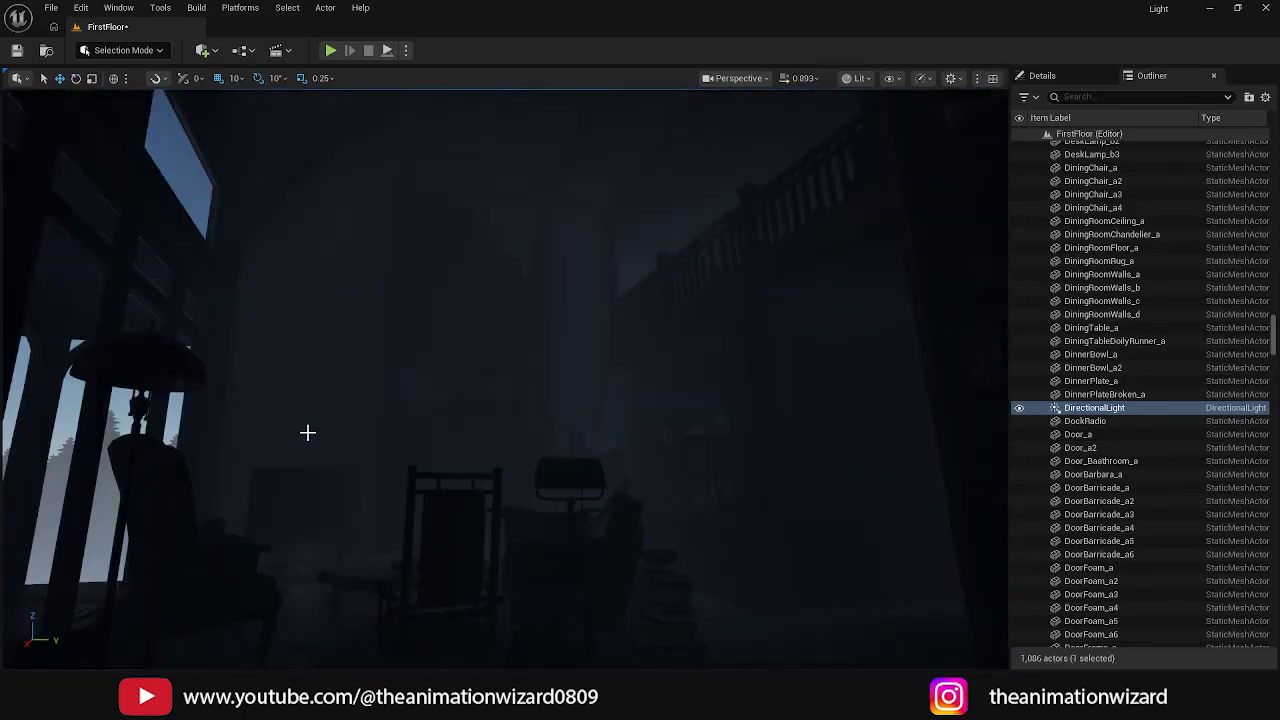
{"action": "key", "text": "ctrl+l"}
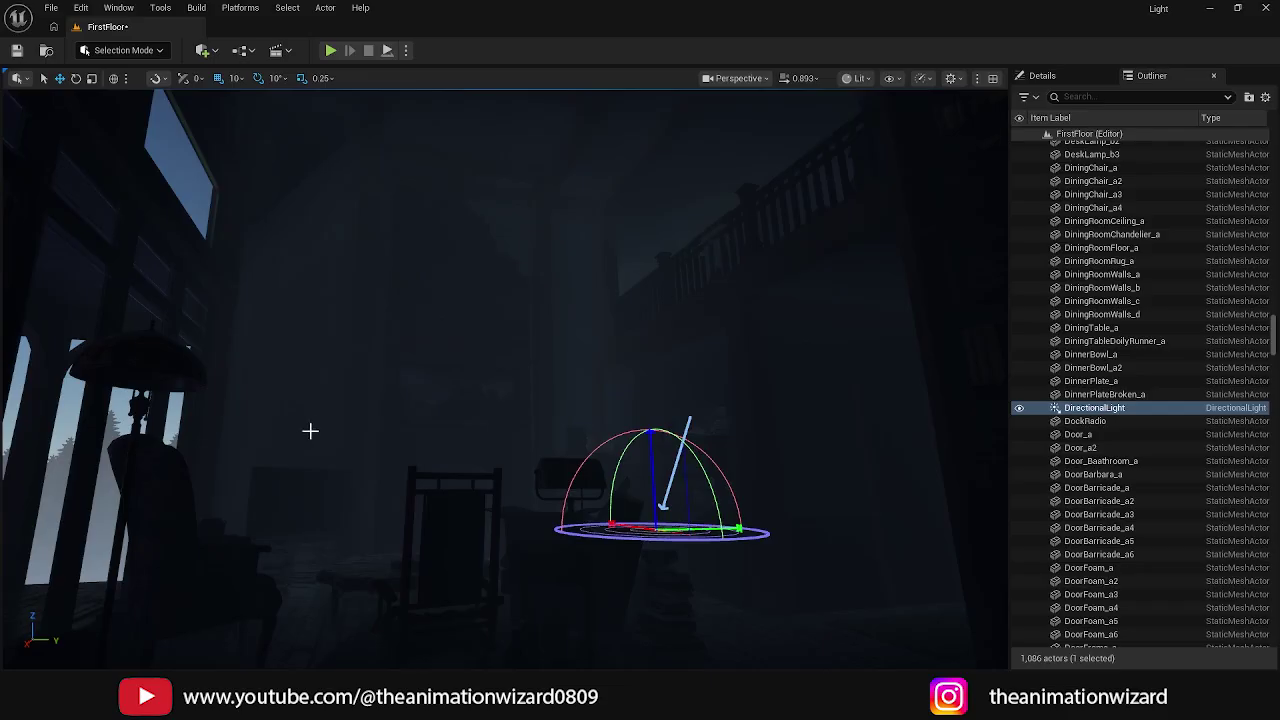
{"action": "key", "text": "ctrl+l"}
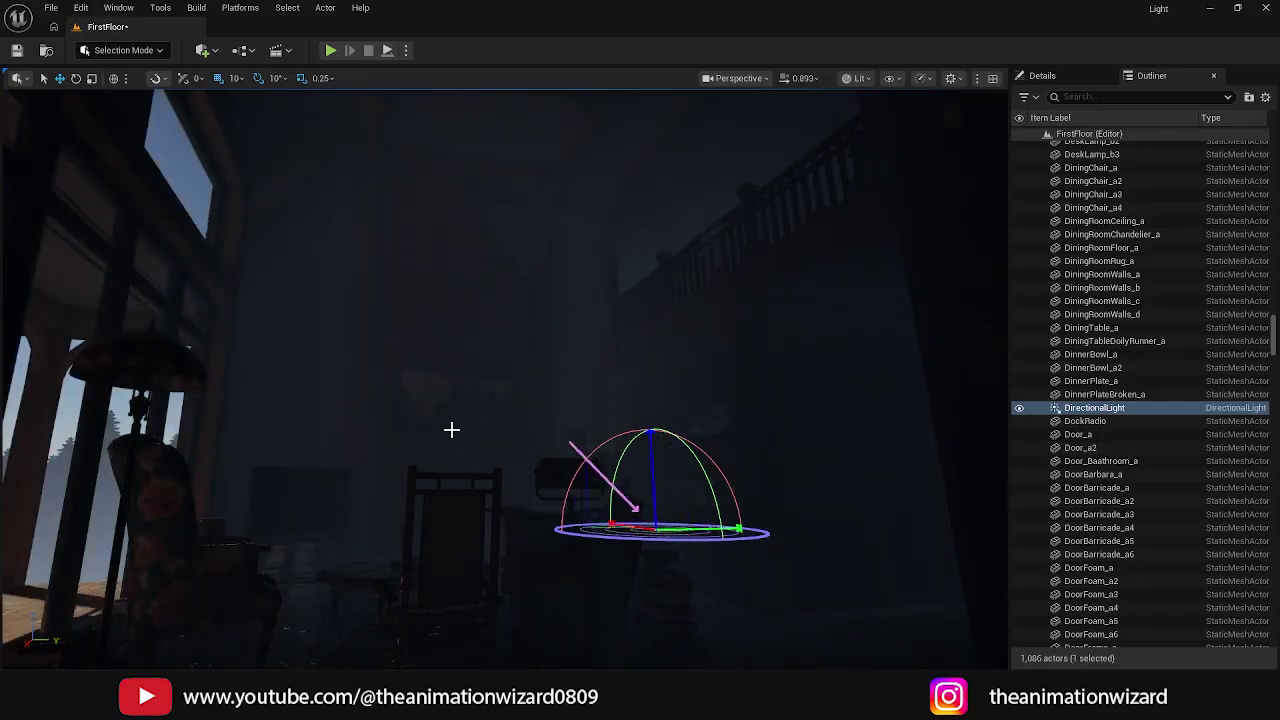
{"action": "key", "text": "ctrl+l"}
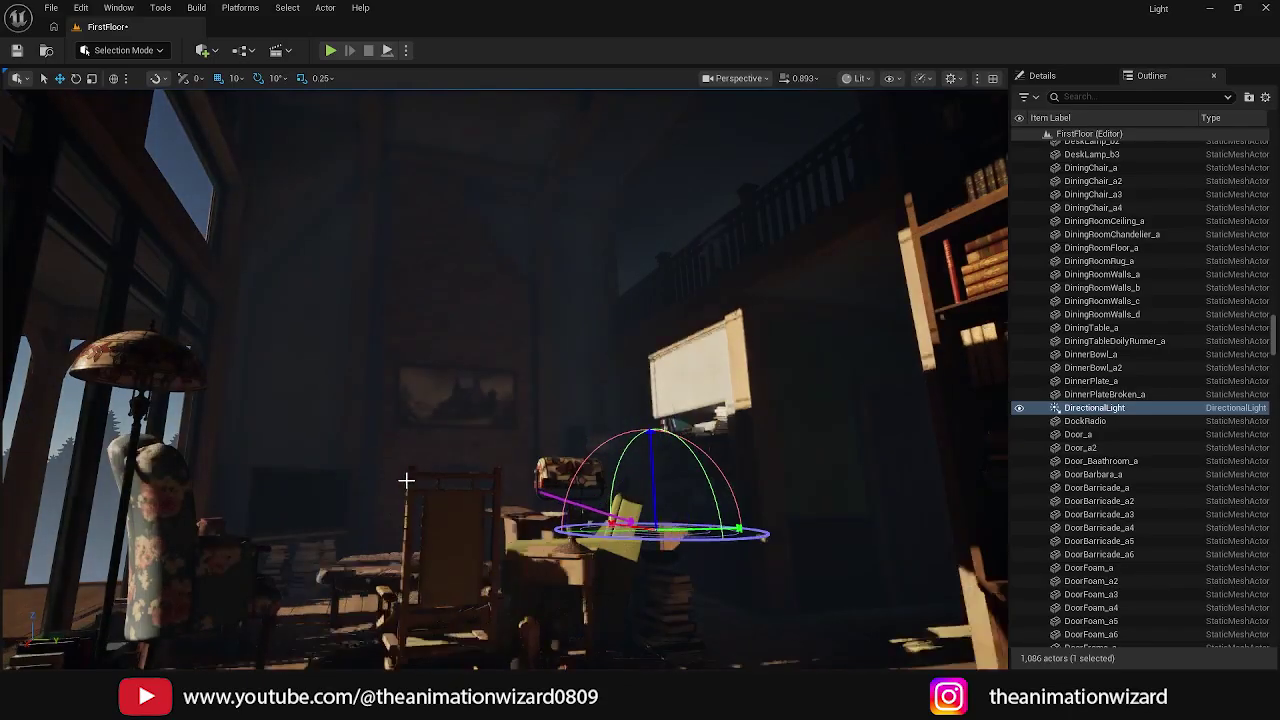
{"action": "key", "text": "ctrl+l"}
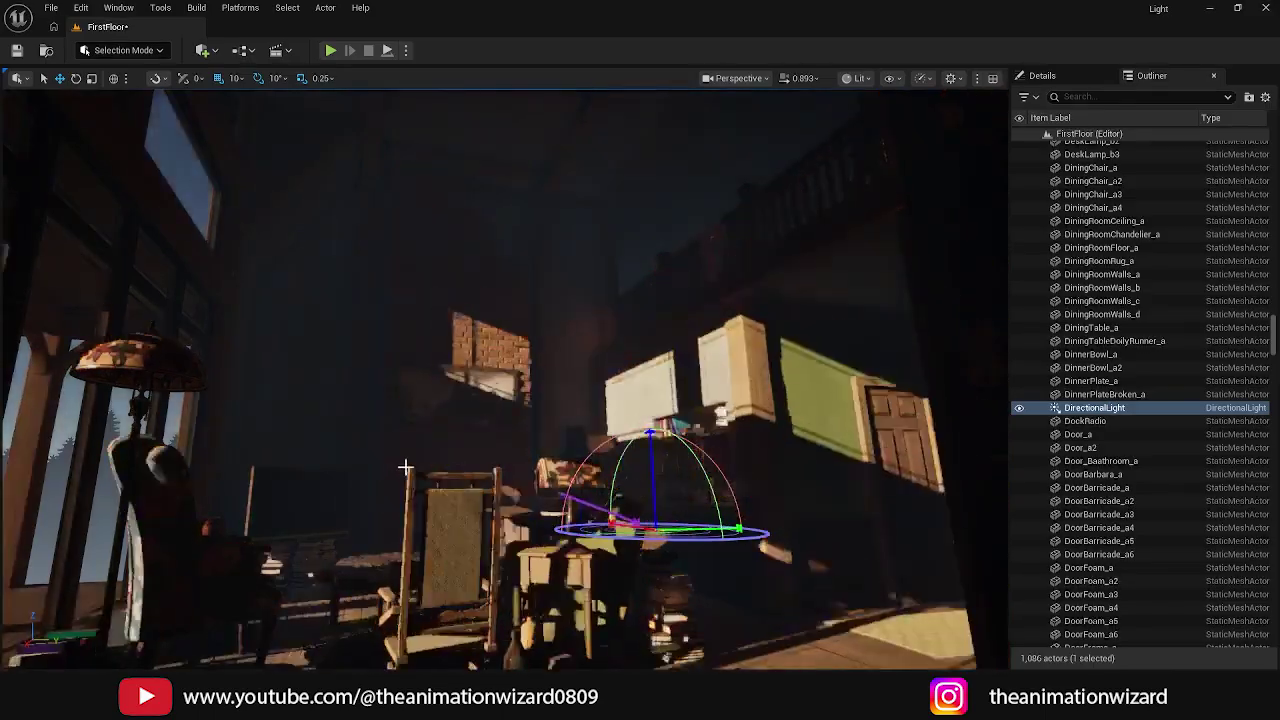
{"action": "key", "text": "ctrl+l"}
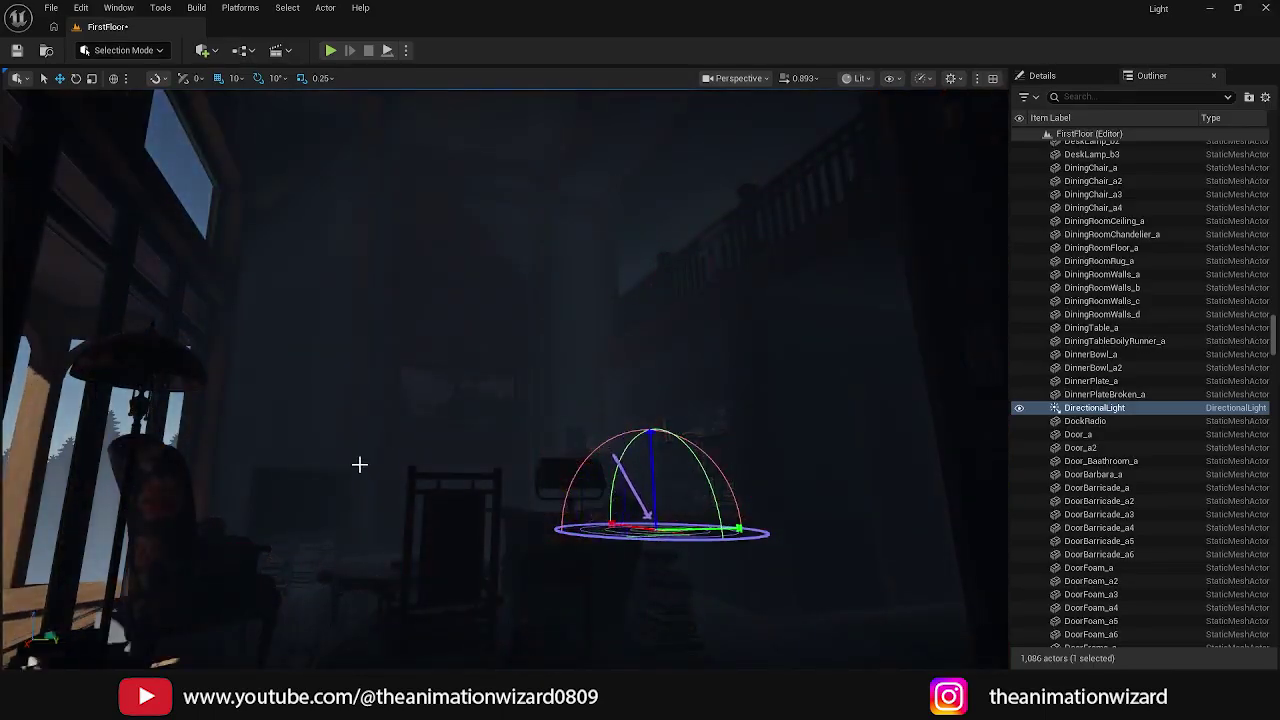
{"action": "key", "text": "ctrl+l"}
{"action": "key", "text": "ctrl+l"}
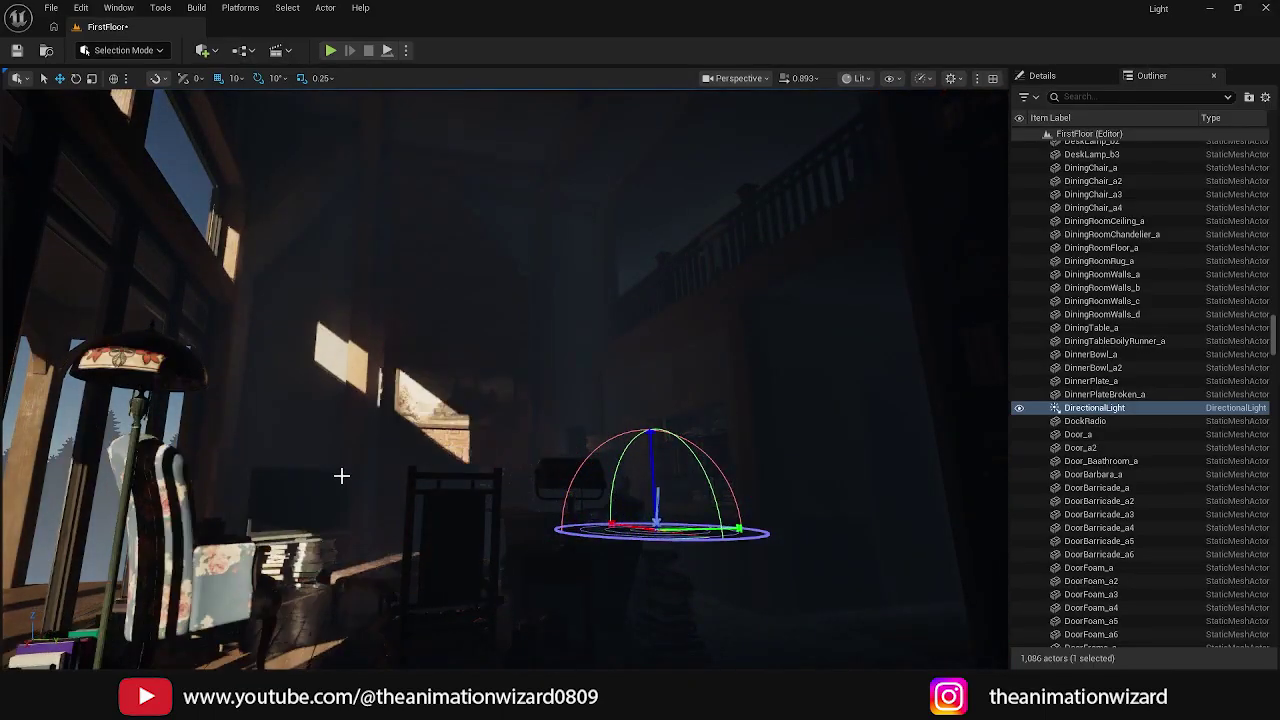
{"action": "key", "text": "ctrl+l"}
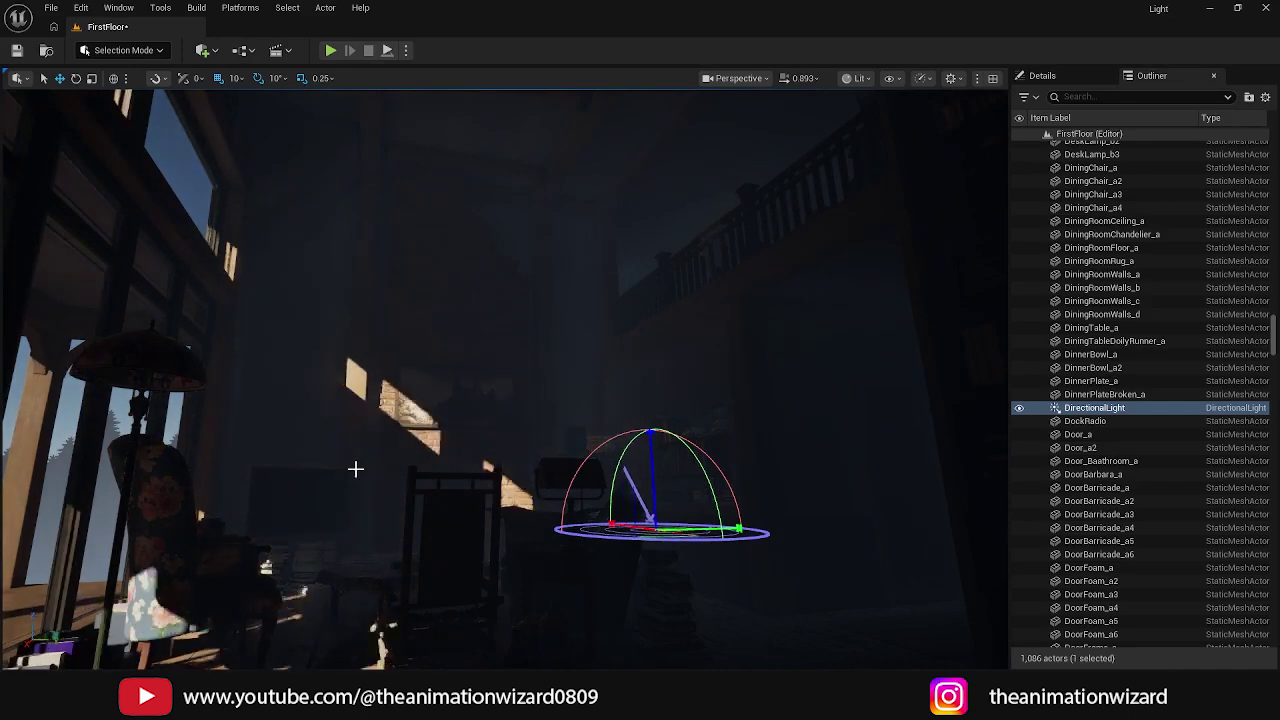
{"action": "key", "text": "ctrl+l"}
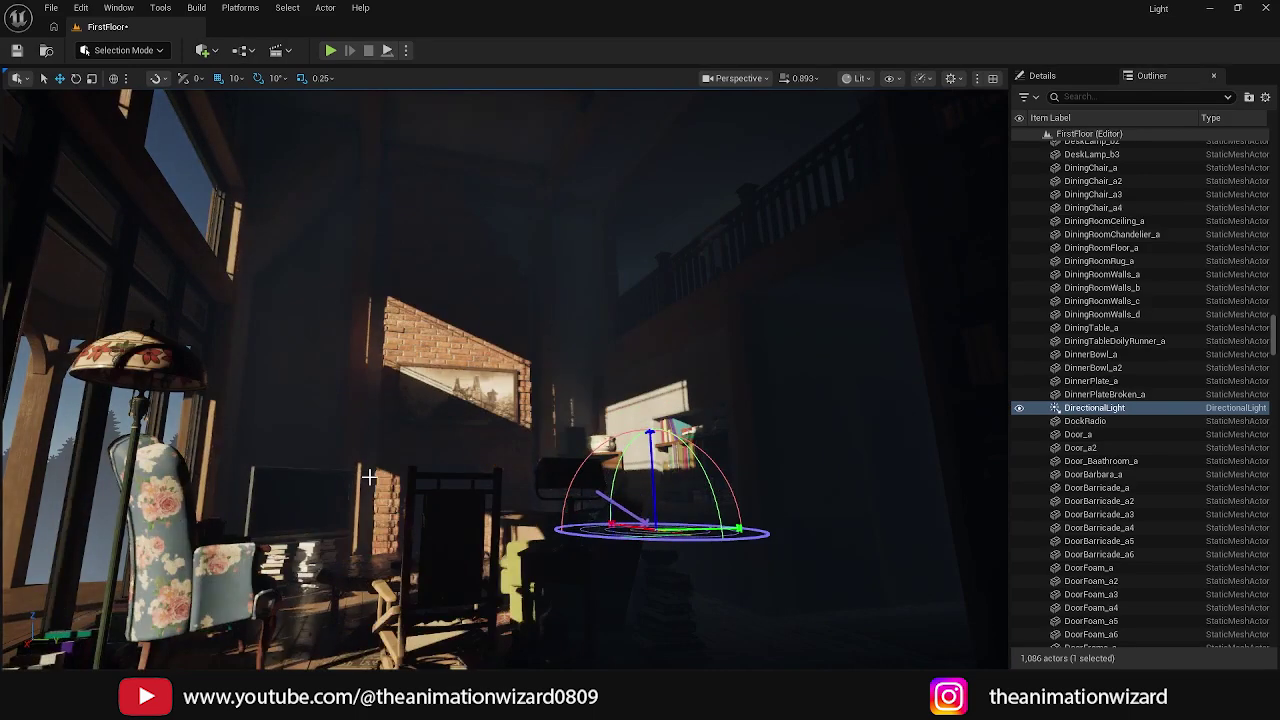
{"action": "key", "text": "ctrl+l"}
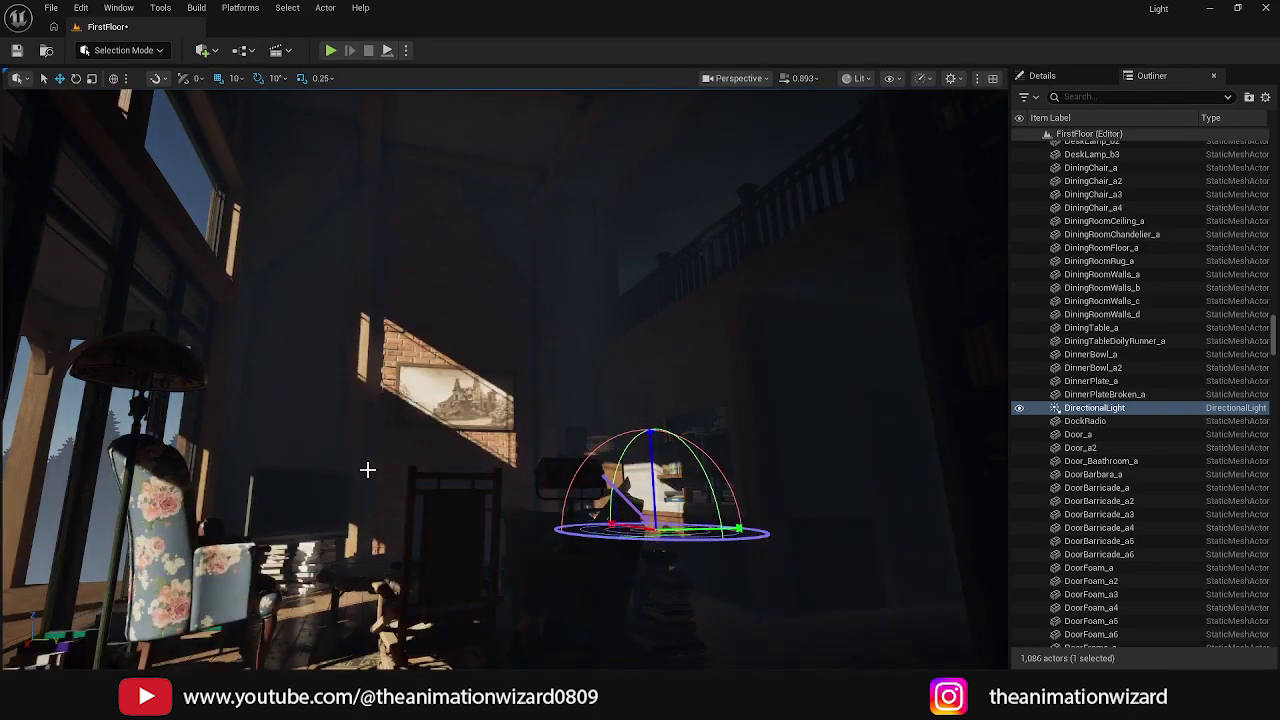
{"action": "key", "text": "ctrl+l"}
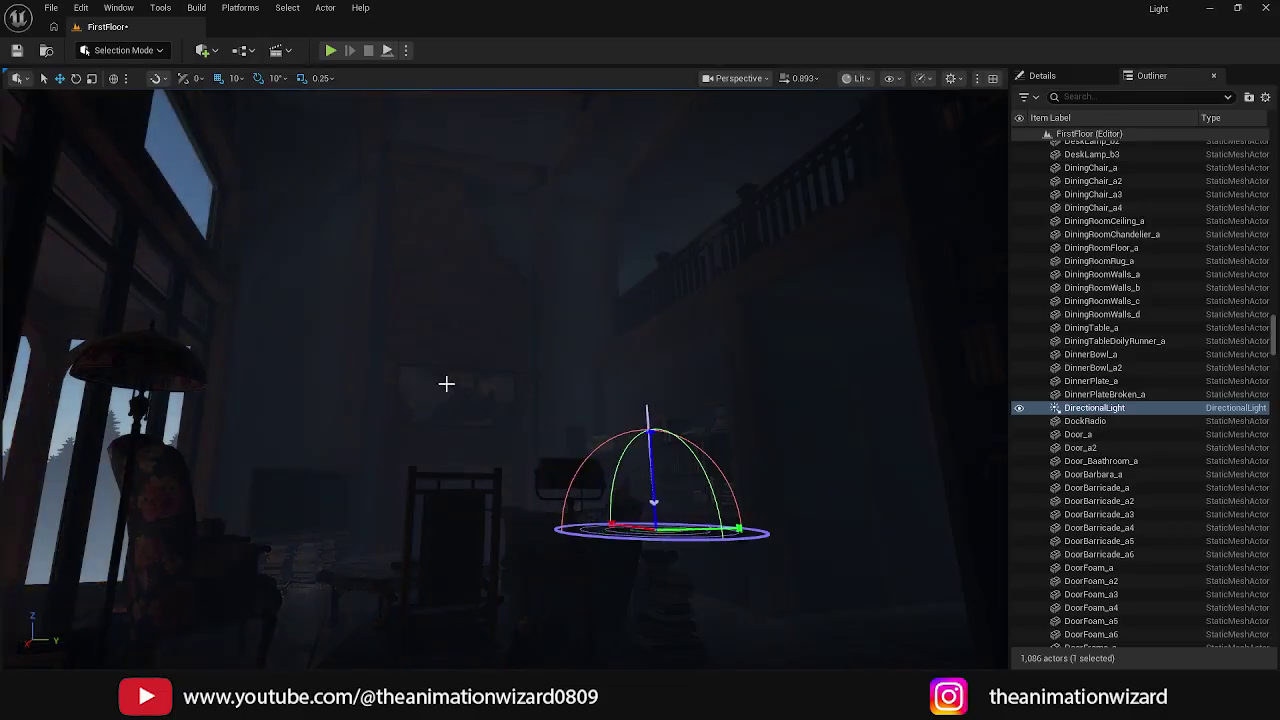
{"action": "key", "text": "ctrl+l"}
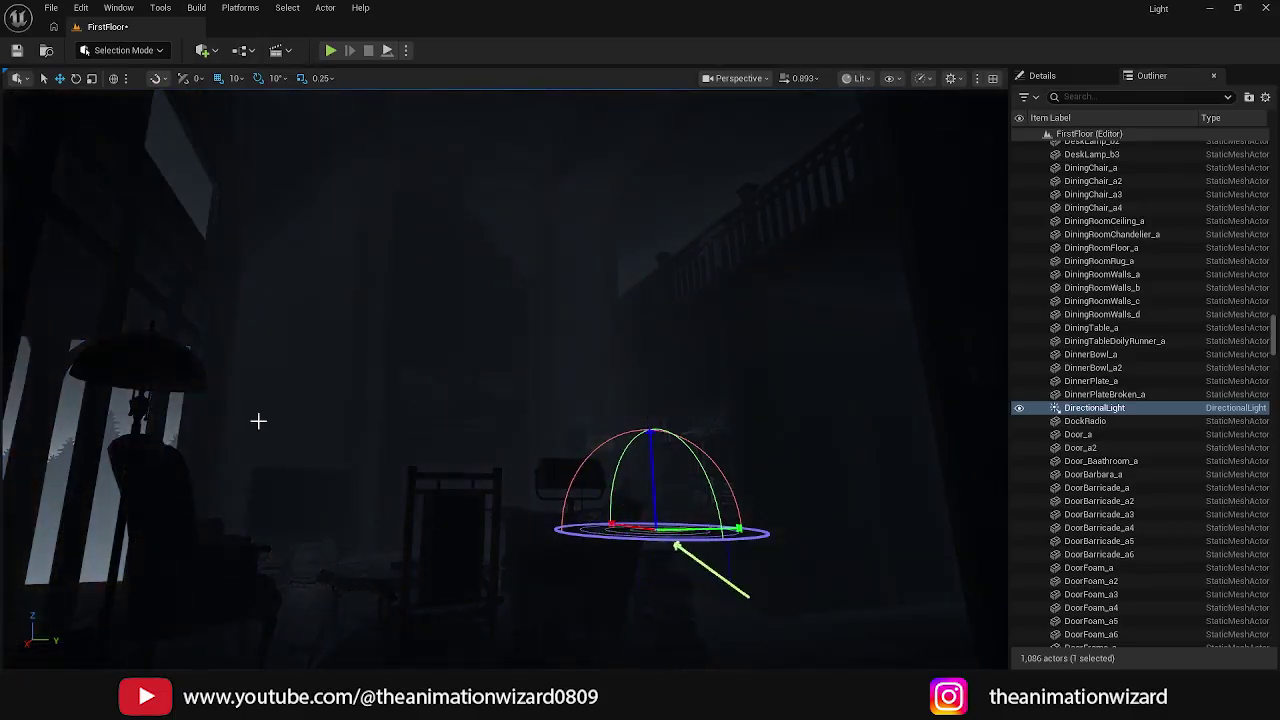
{"action": "key", "text": "ctrl+l"}
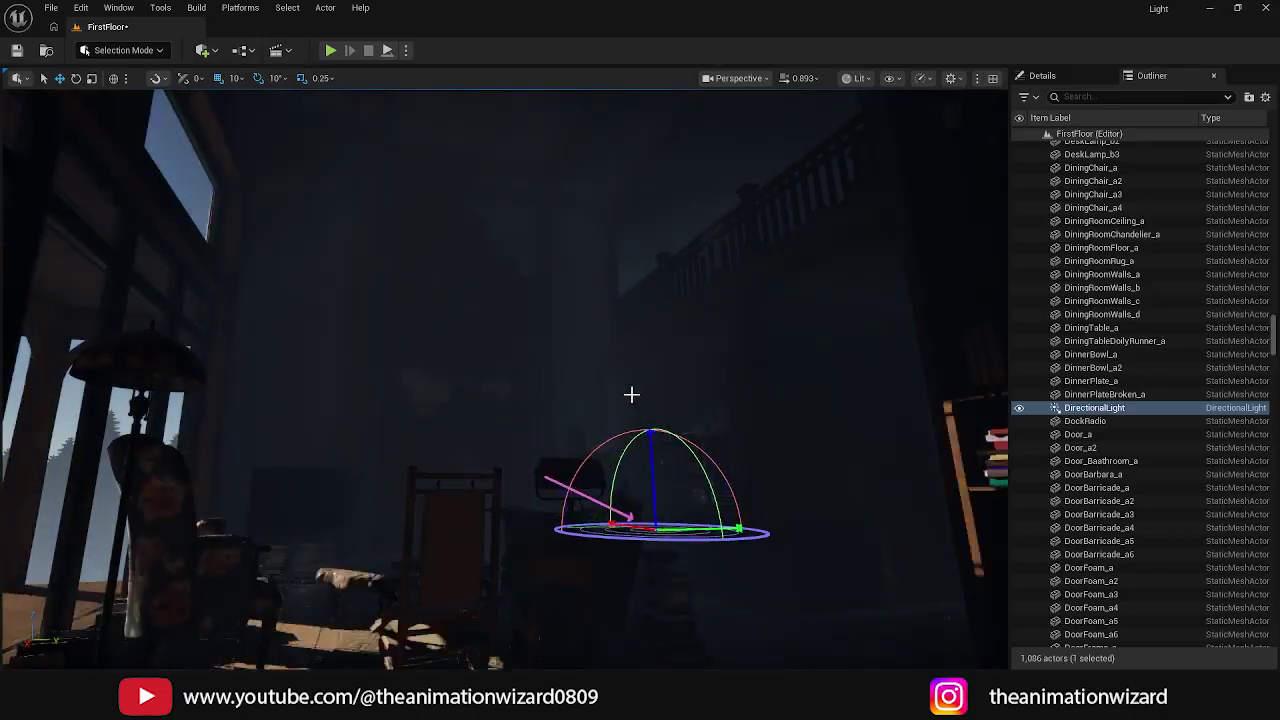
{"action": "key", "text": "ctrl+l"}
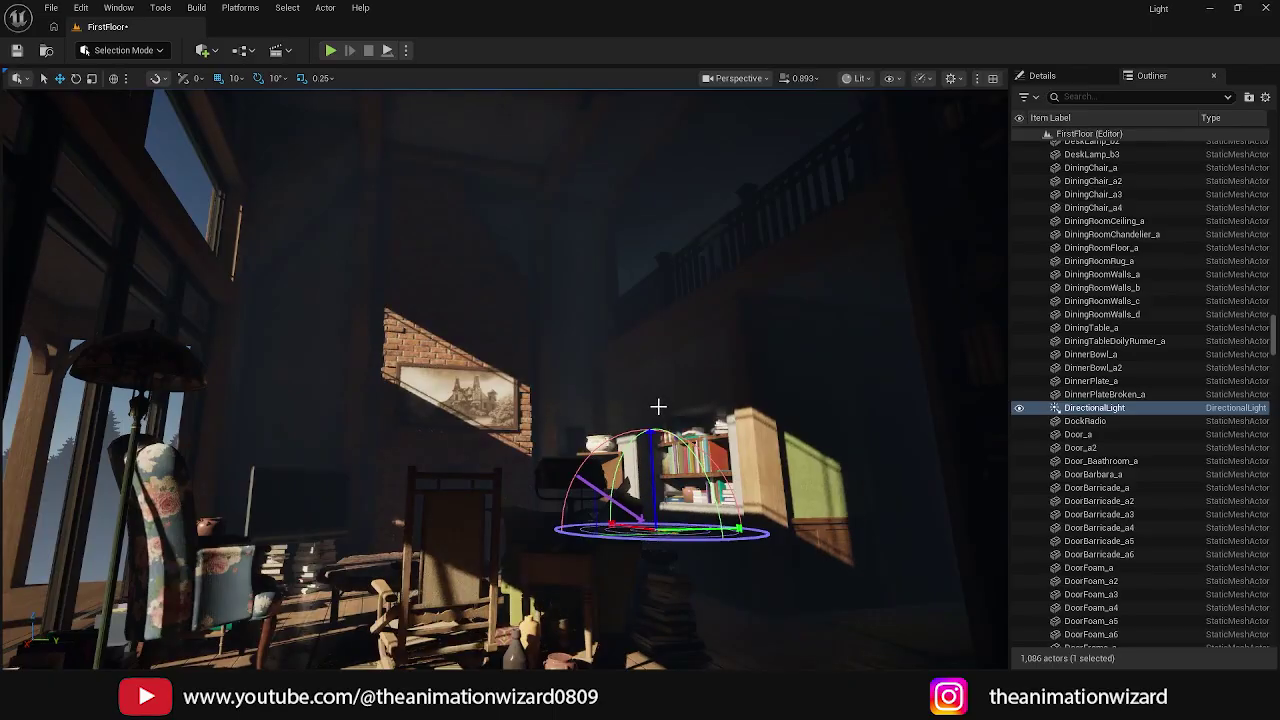
{"action": "key", "text": "ctrl+l"}
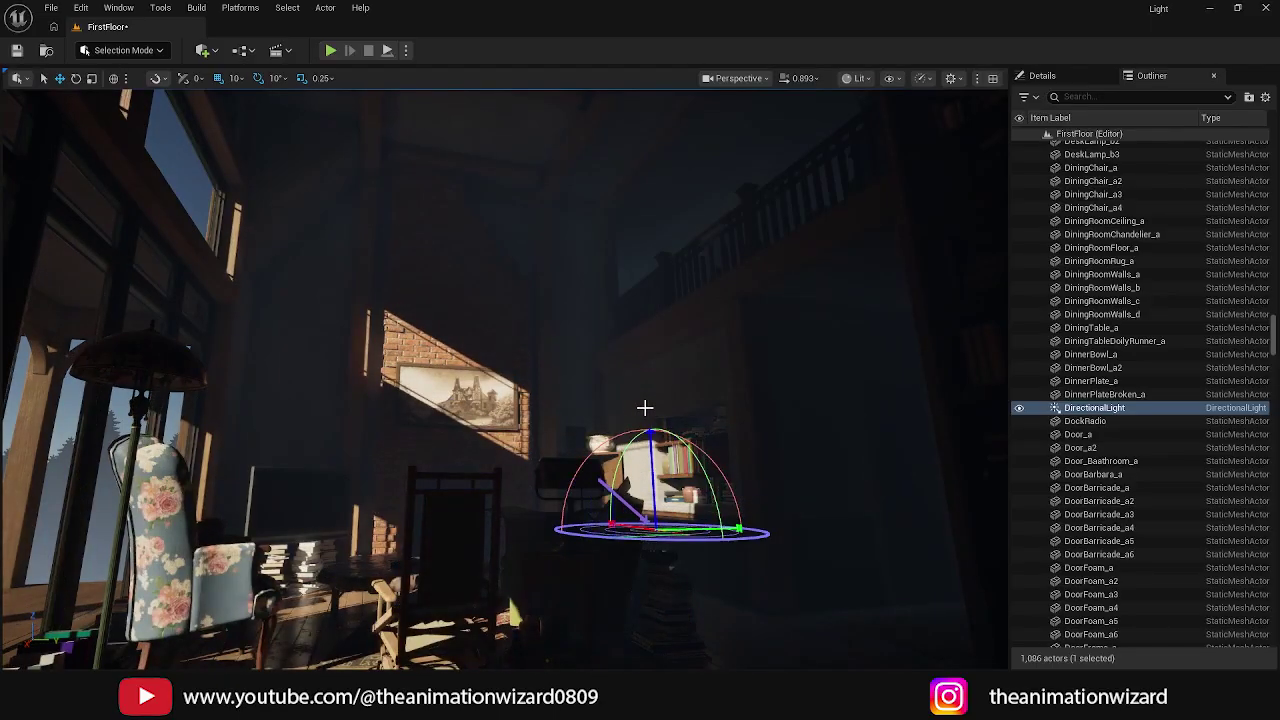
Step: Sweep the directional light's angle interactively until sunlight falls on the brick wall, rocking chair, bookshelf and adjacent green wall
{"action": "key", "text": "ctrl+l"}
{"action": "key", "text": "ctrl+l"}
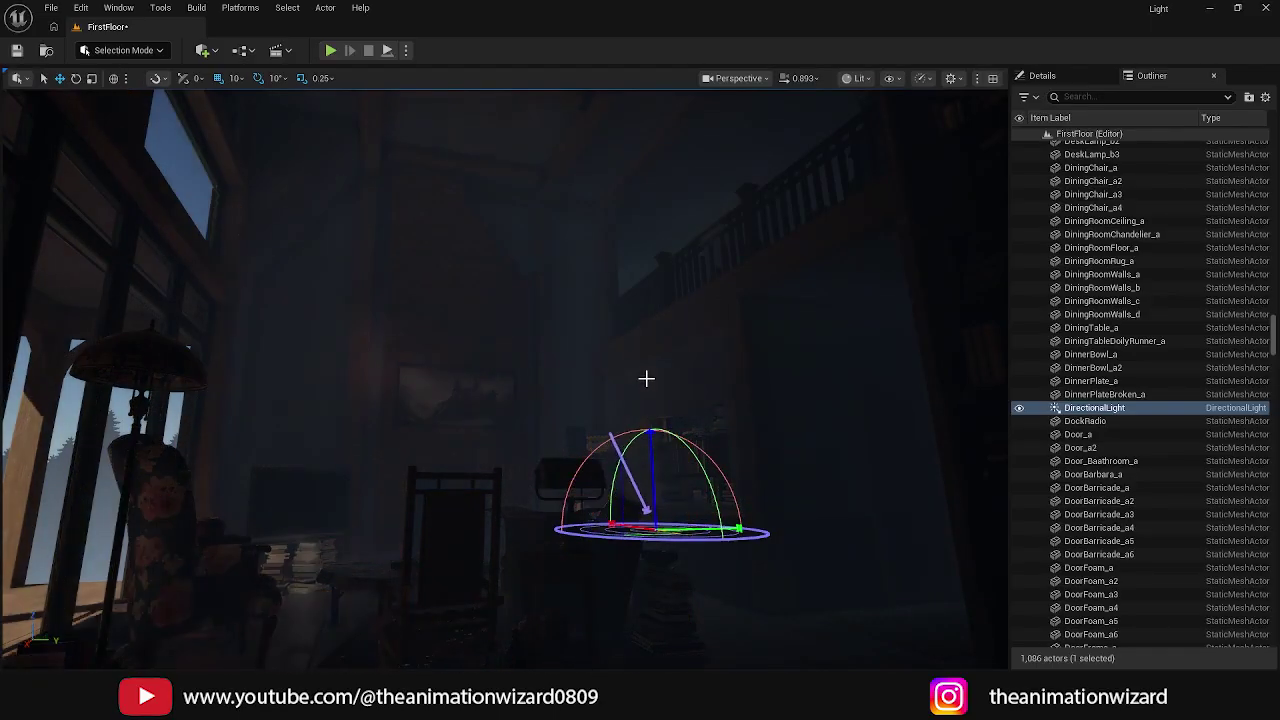
{"action": "key", "text": "ctrl+l"}
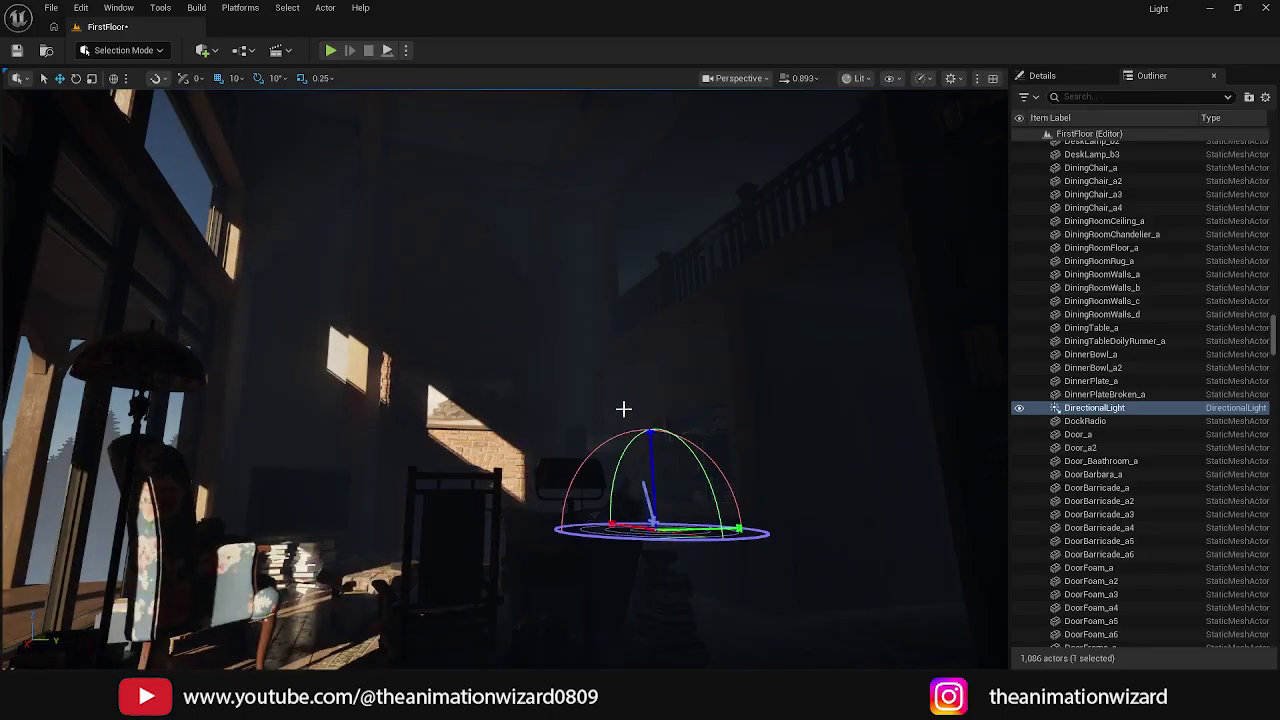
{"action": "key", "text": "ctrl+l"}
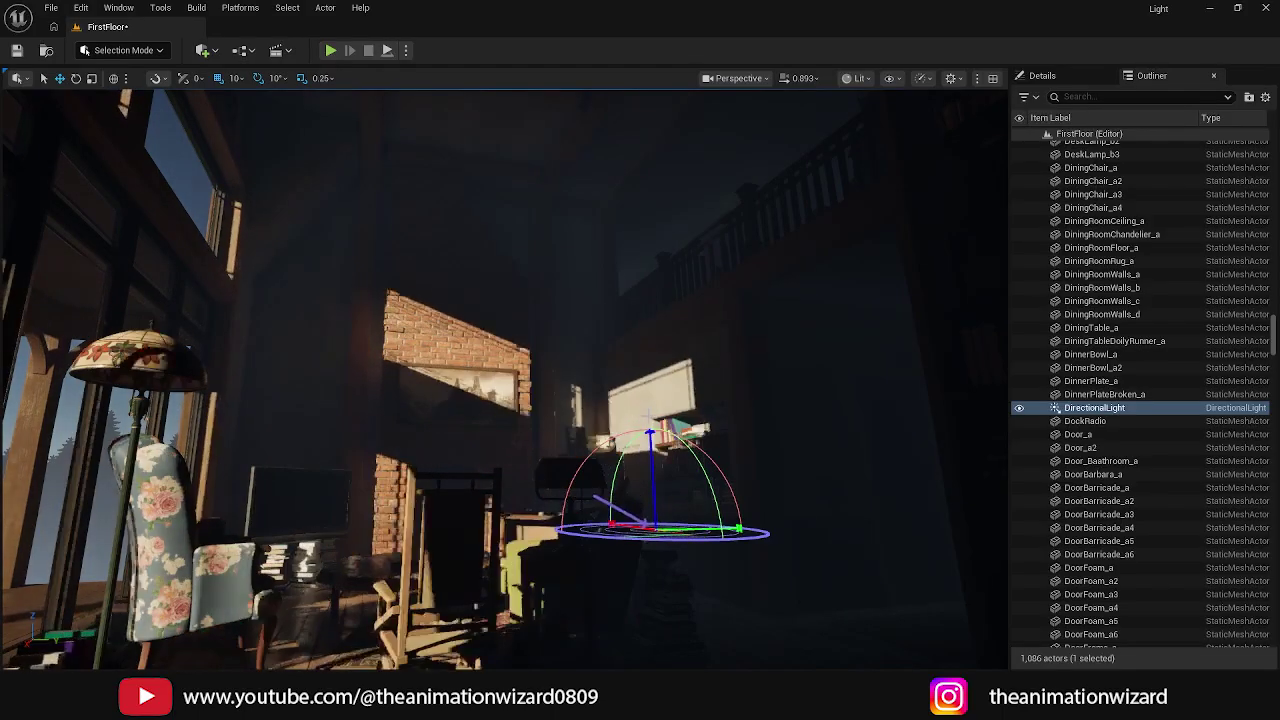
{"action": "key", "text": "ctrl+l"}
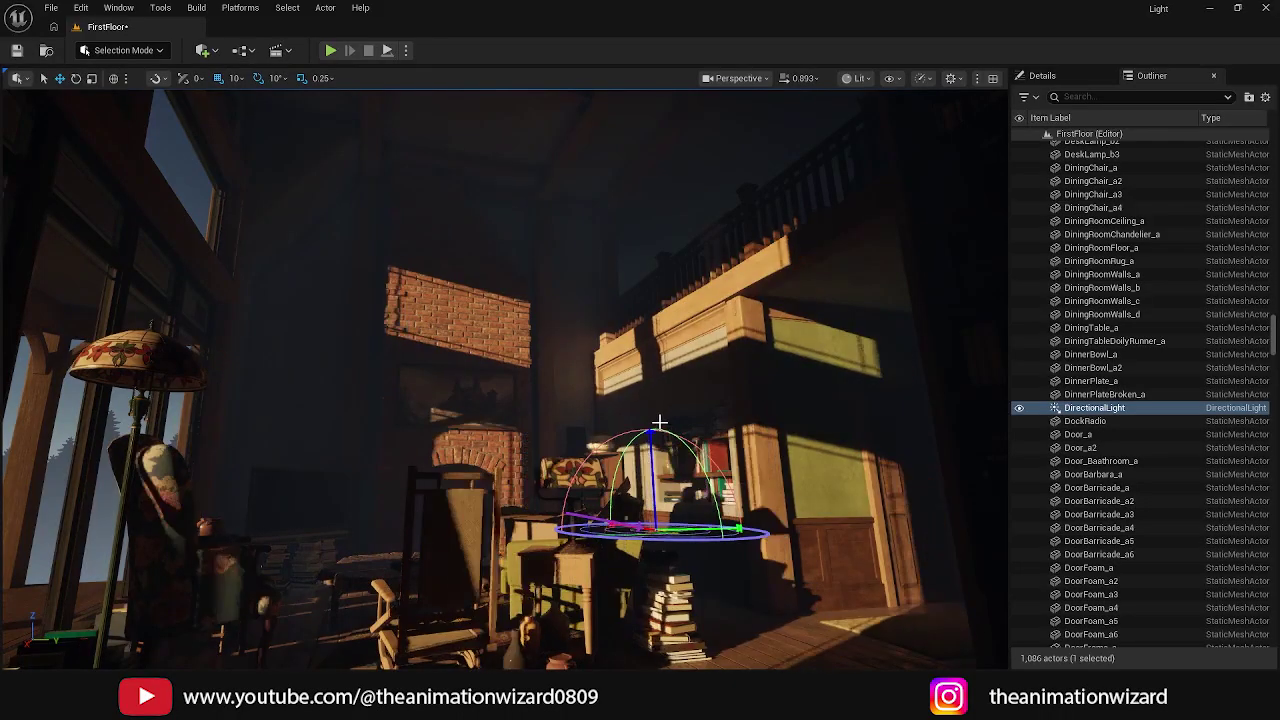
{"action": "key", "text": "ctrl+l"}
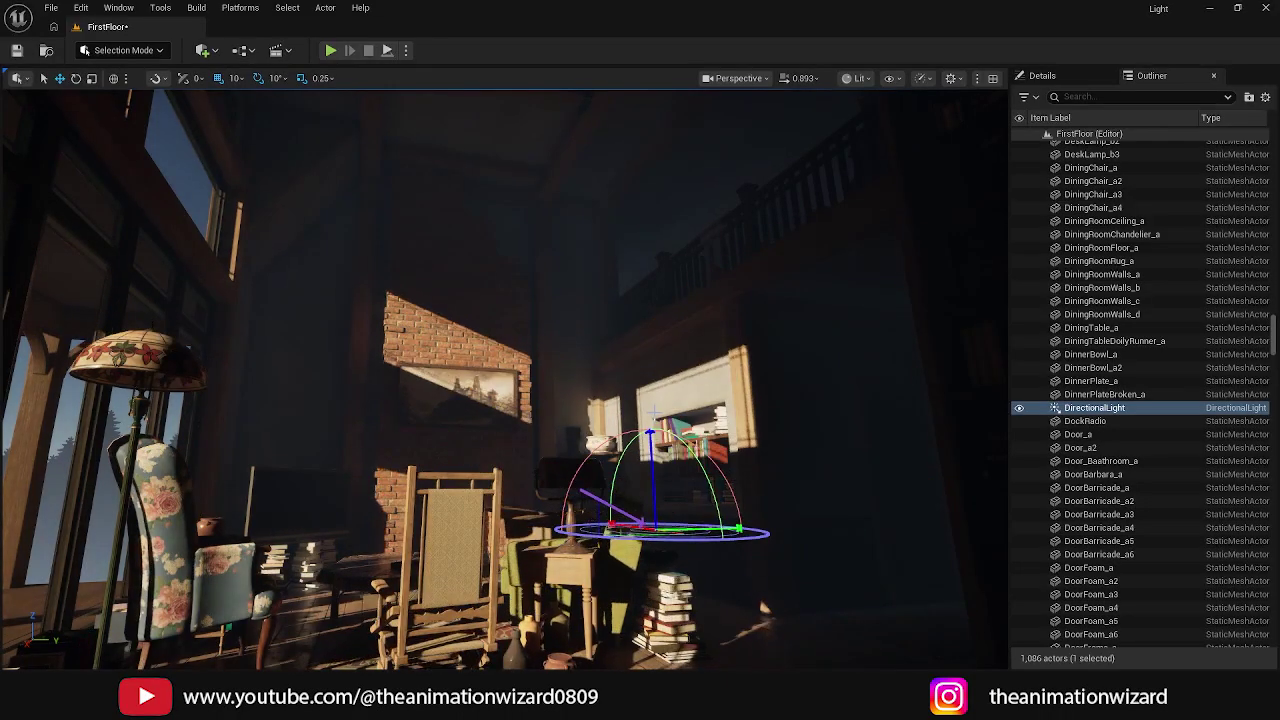
{"action": "key", "text": "ctrl+l"}
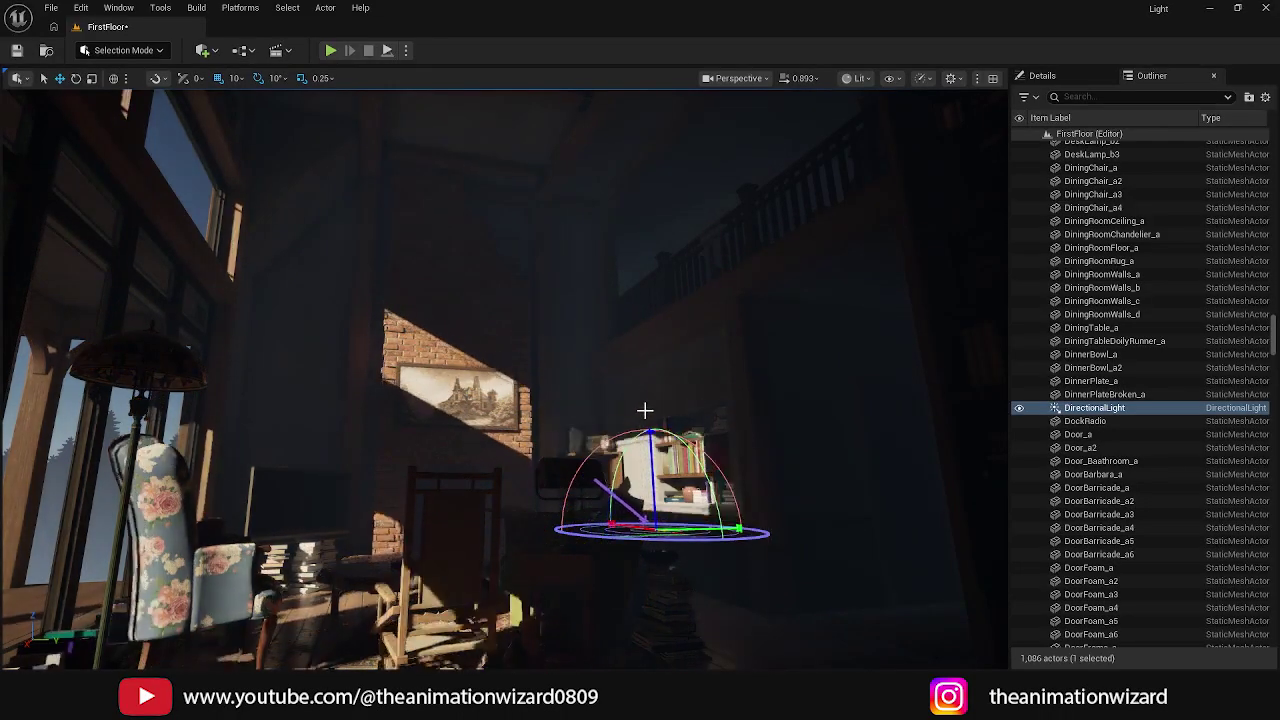
{"action": "key", "text": "ctrl+l"}
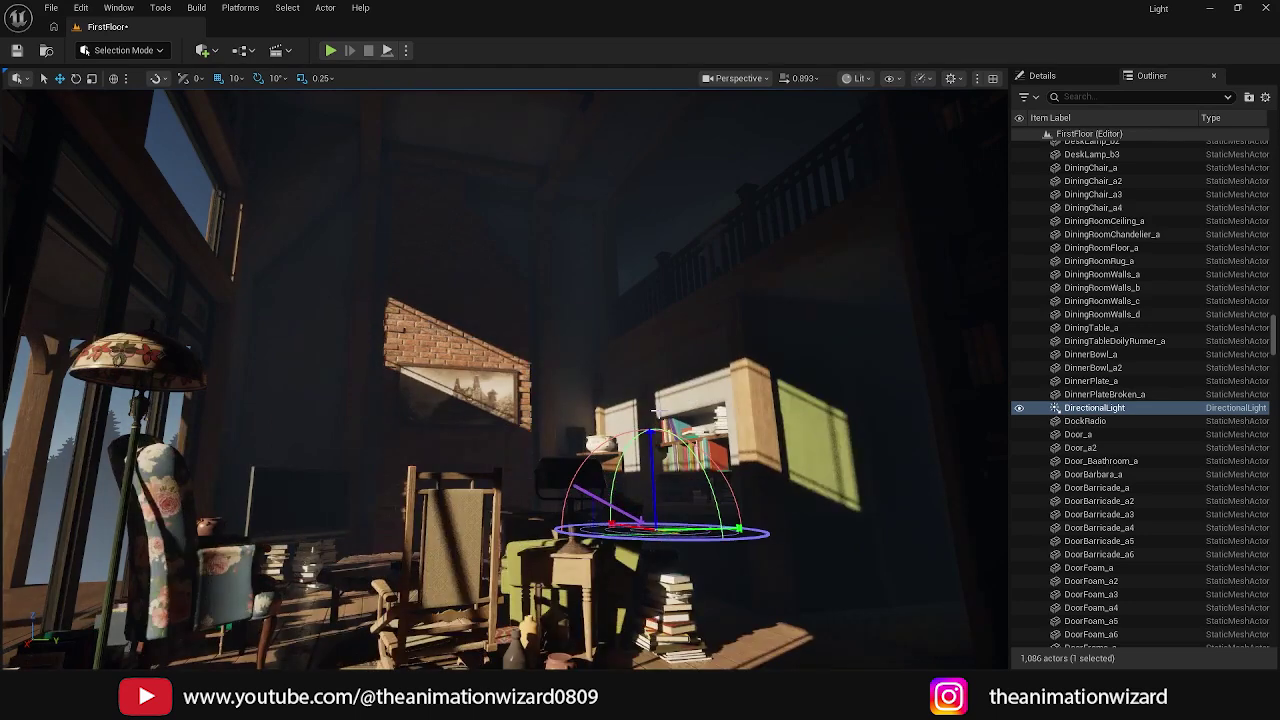
{"action": "key", "text": "ctrl+l"}
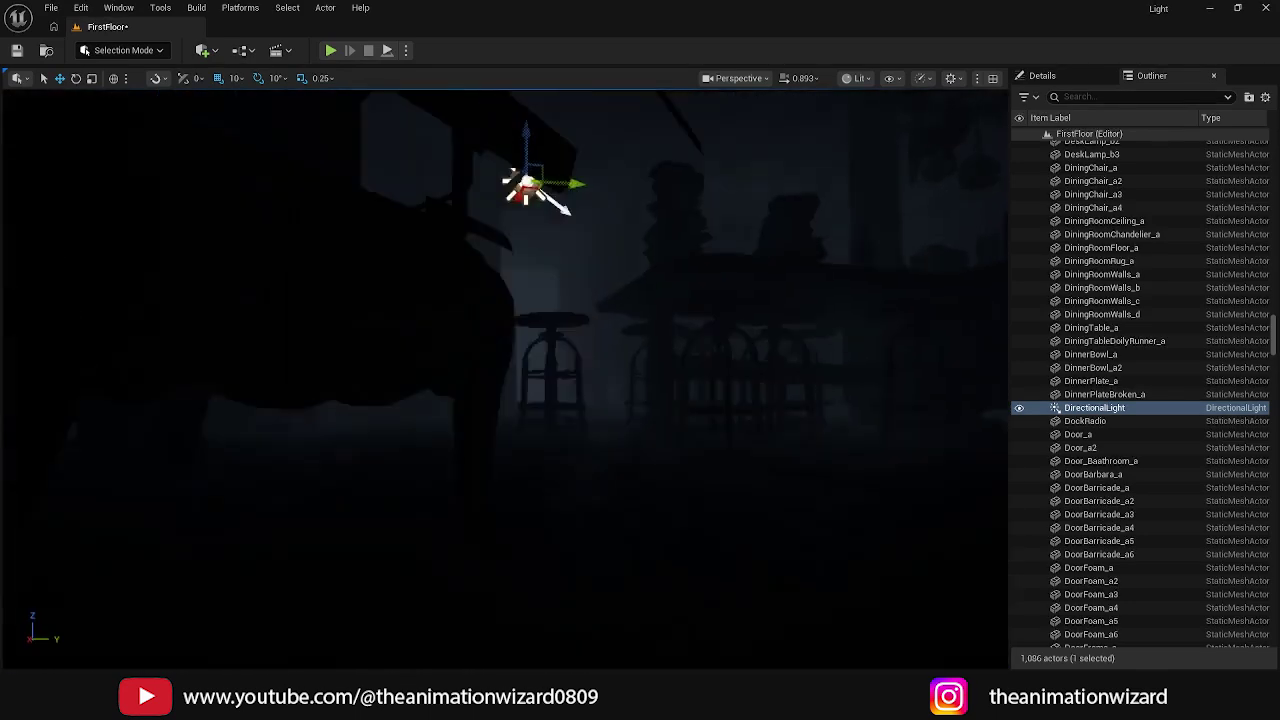
Step: Move through the living room and examine how the sunlight falls on the bookshelf, sofa, wooden table and armchair
{"action": "right_click_drag", "start_coordinate": [571, 363], "coordinate": [563, 349]}
{"action": "scroll", "coordinate": [574, 362], "scroll_direction": "up", "scroll_amount": 5}
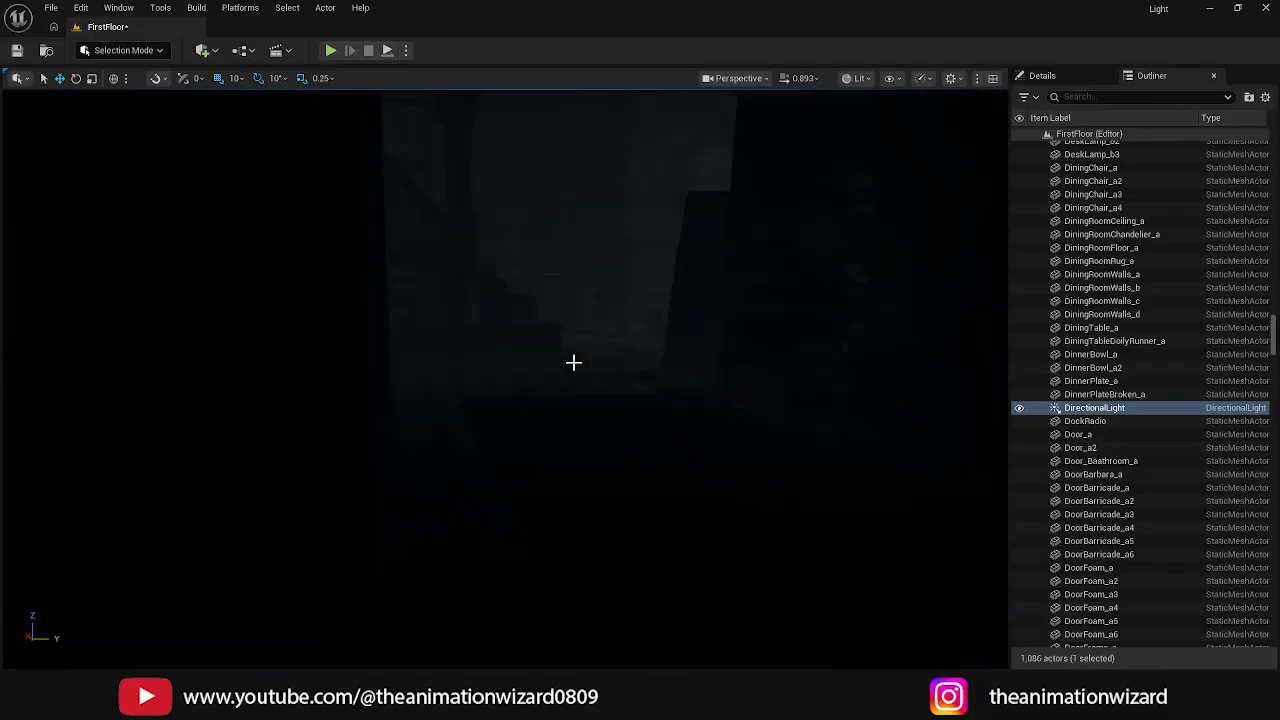
{"action": "key", "text": "ctrl+l"}
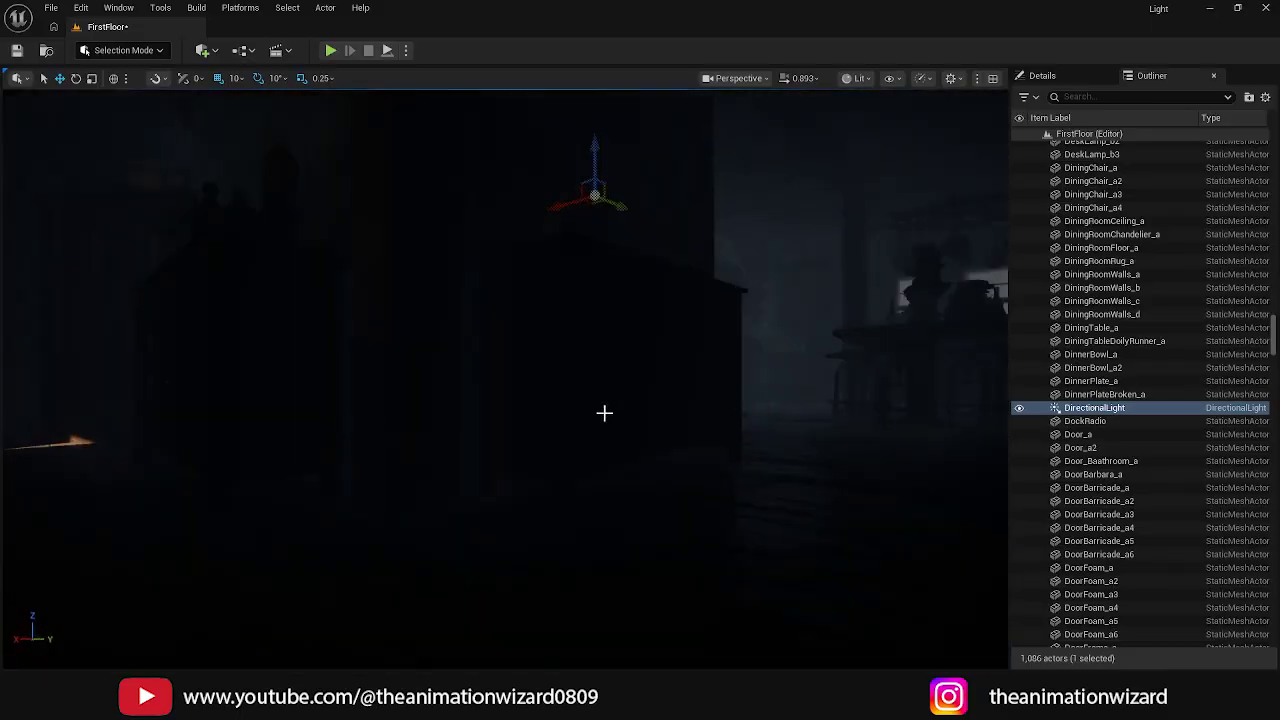
{"action": "right_click_drag", "start_coordinate": [602, 413], "coordinate": [745, 425]}
{"action": "right_click_drag", "start_coordinate": [14, 345], "coordinate": [14, 357]}
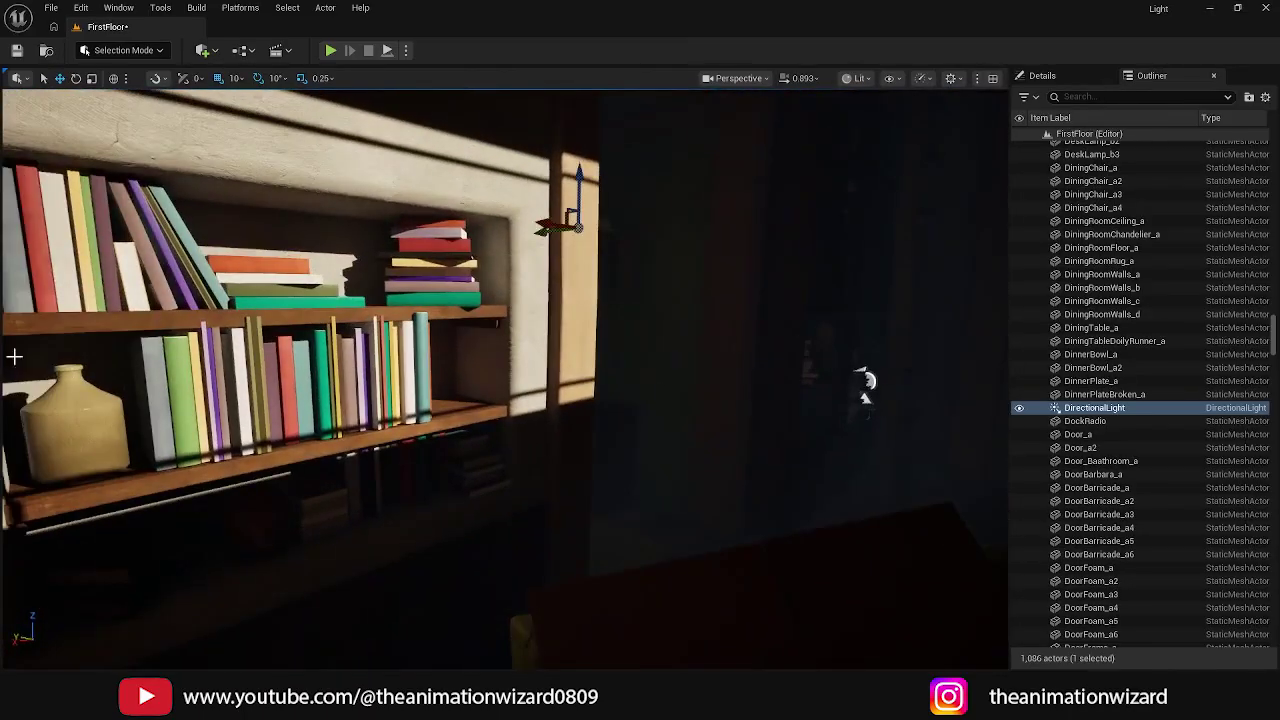
{"action": "right_click_drag", "start_coordinate": [108, 324], "coordinate": [100, 326]}
{"action": "scroll", "coordinate": [282, 345], "scroll_direction": "down", "scroll_amount": 8}
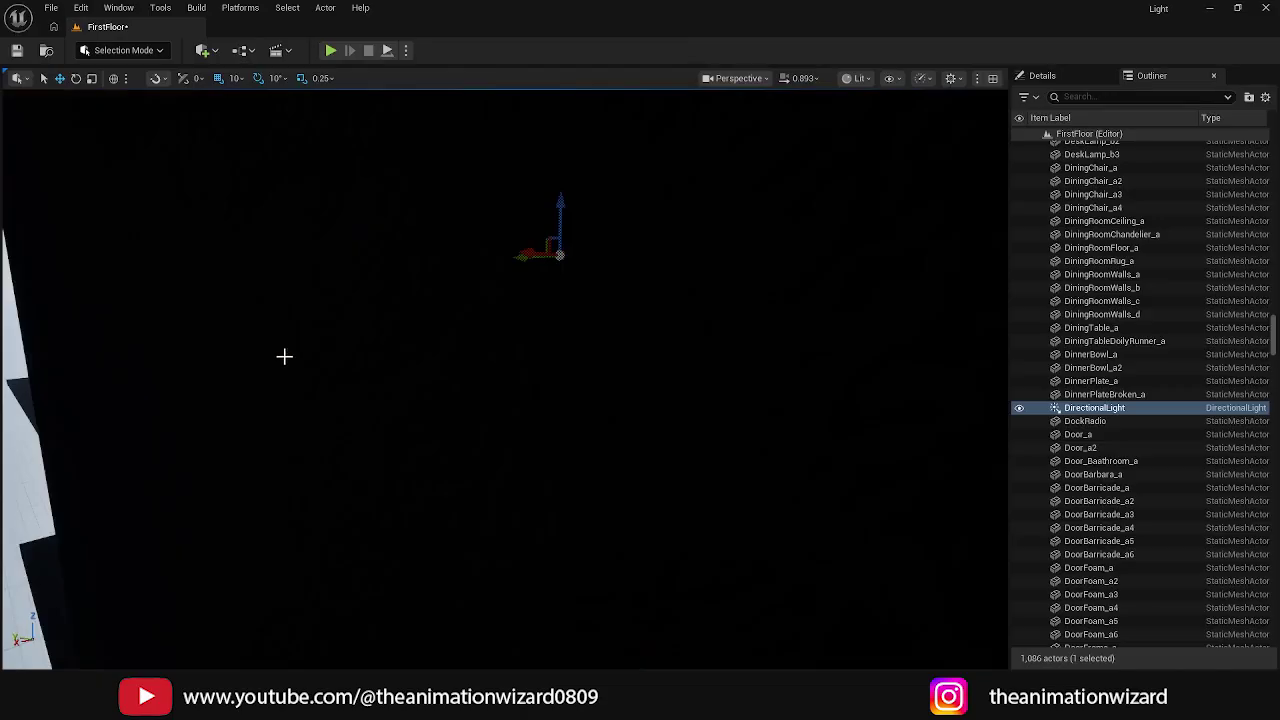
{"action": "right_click_drag", "start_coordinate": [434, 418], "coordinate": [489, 411]}
{"action": "scroll", "coordinate": [397, 414], "scroll_direction": "up", "scroll_amount": 8}
{"action": "scroll", "coordinate": [365, 411], "scroll_direction": "down", "scroll_amount": 8}
{"action": "key", "text": "w"}
{"action": "key", "text": "s"}
{"action": "key", "text": "w"}
{"action": "right_click_drag", "start_coordinate": [352, 463], "coordinate": [343, 463]}
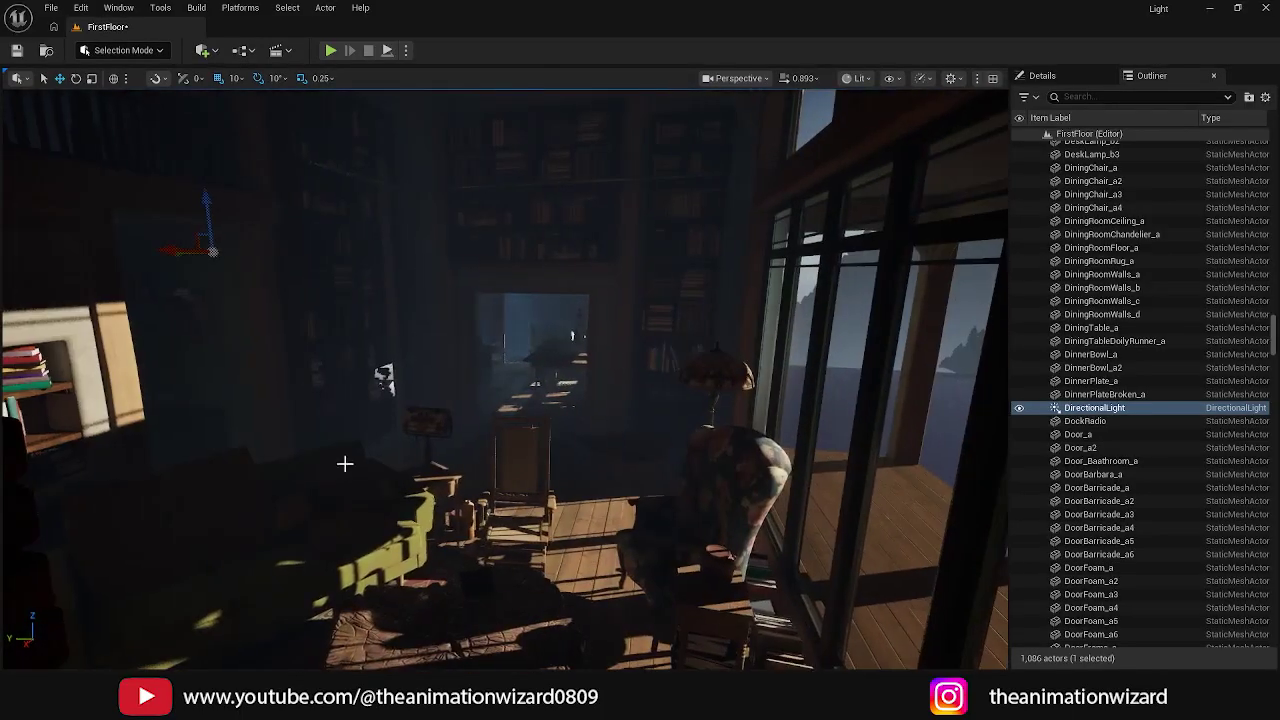
{"action": "middle_click_drag", "start_coordinate": [343, 463], "coordinate": [350, 525]}
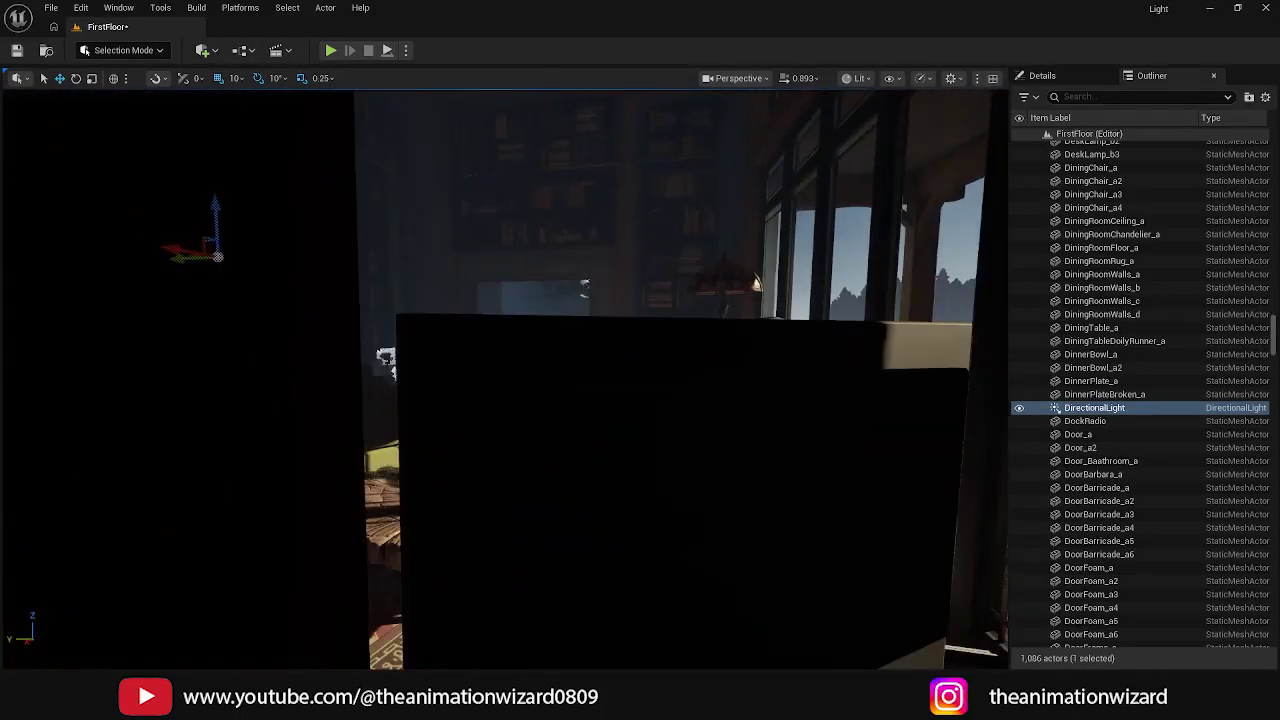
{"action": "key", "text": "w"}
{"action": "mouse_move", "coordinate": [350, 525]}
{"action": "right_mouse_down"}
{"action": "mouse_move", "coordinate": [245, 525]}
{"action": "mouse_move", "coordinate": [383, 525]}
{"action": "mouse_move", "coordinate": [355, 525]}
{"action": "right_mouse_up"}
{"action": "key", "text": "s"}
{"action": "key", "text": "w"}
{"action": "key", "text": "w"}
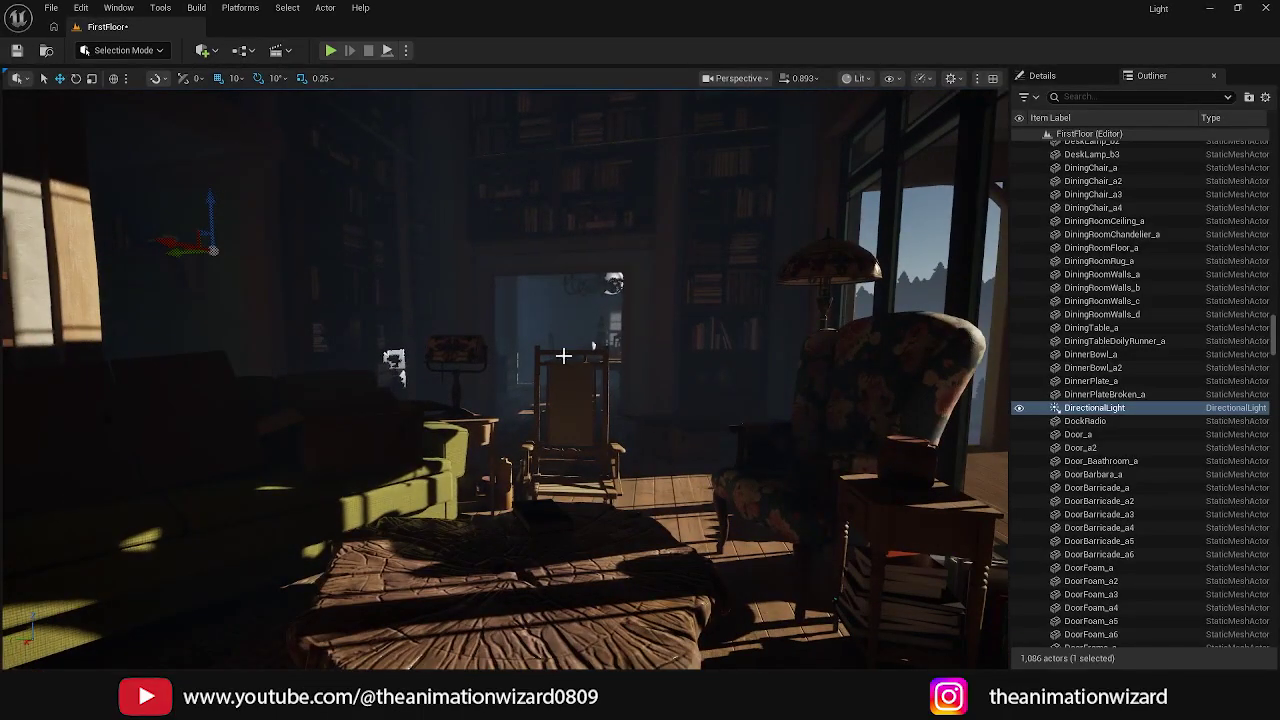
Step: Show the directional light's properties in a wider pane, try intensities of 1, 5 and 10 lux, and settle on 20 lux
{"action": "left_click", "coordinate": [1045, 75]}
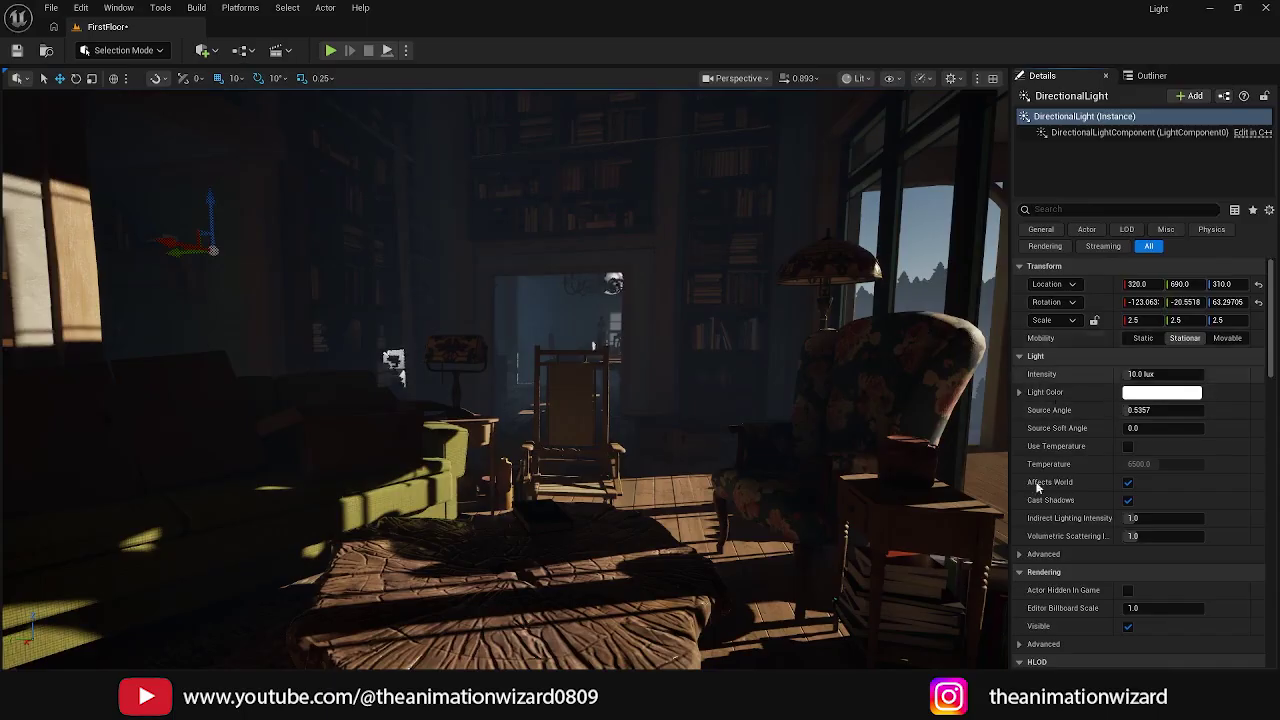
{"action": "left_click_drag", "start_coordinate": [1008, 326], "coordinate": [869, 331]}
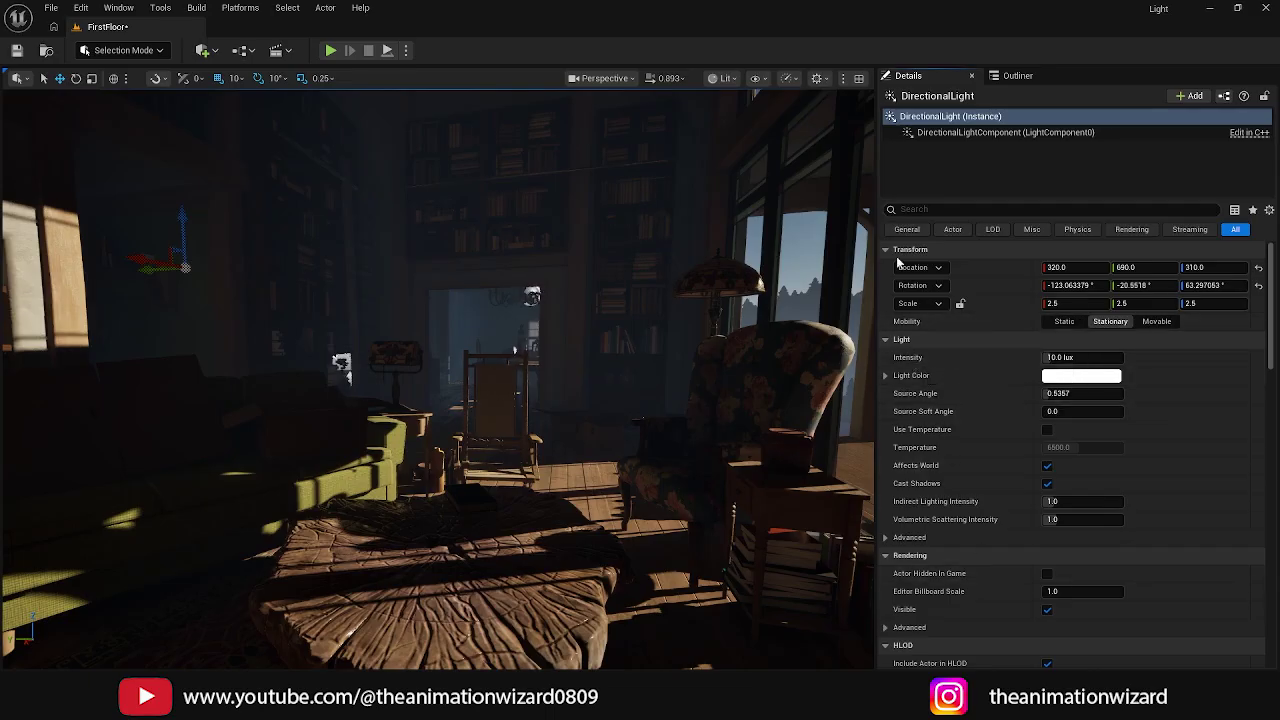
{"action": "left_click", "coordinate": [1057, 357]}
{"action": "type", "text": "1"}
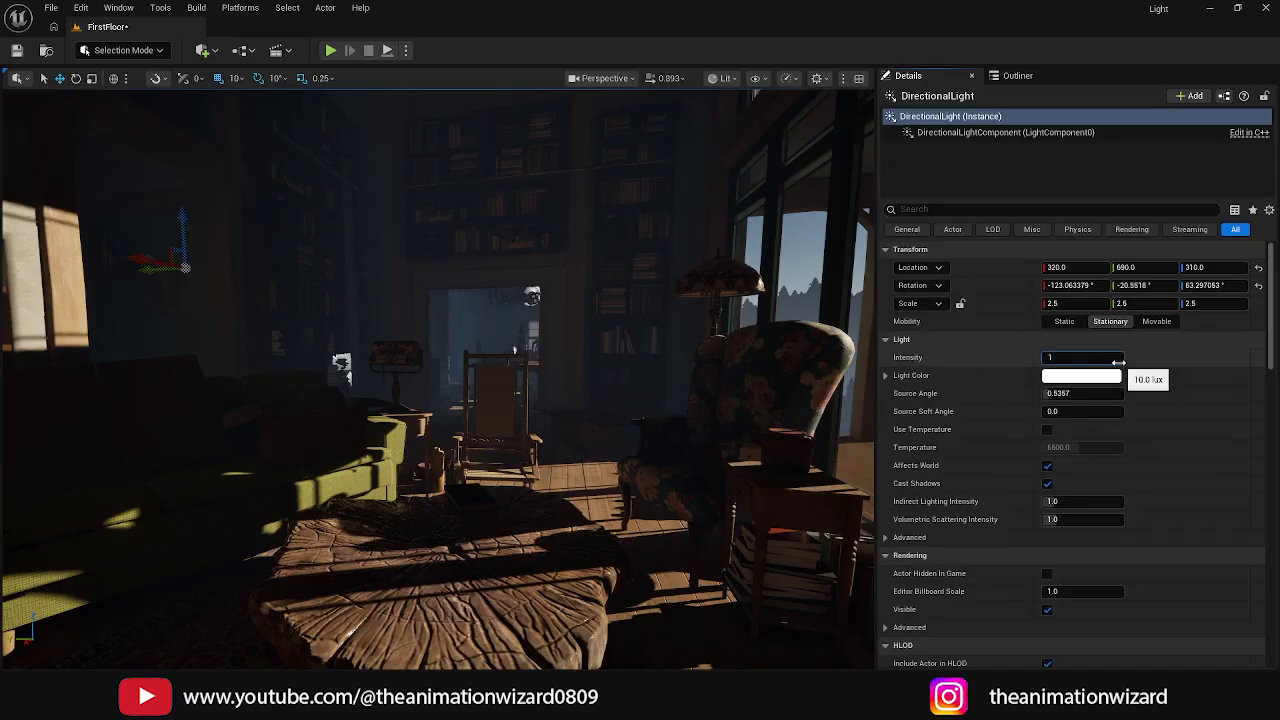
{"action": "key", "text": "Return"}
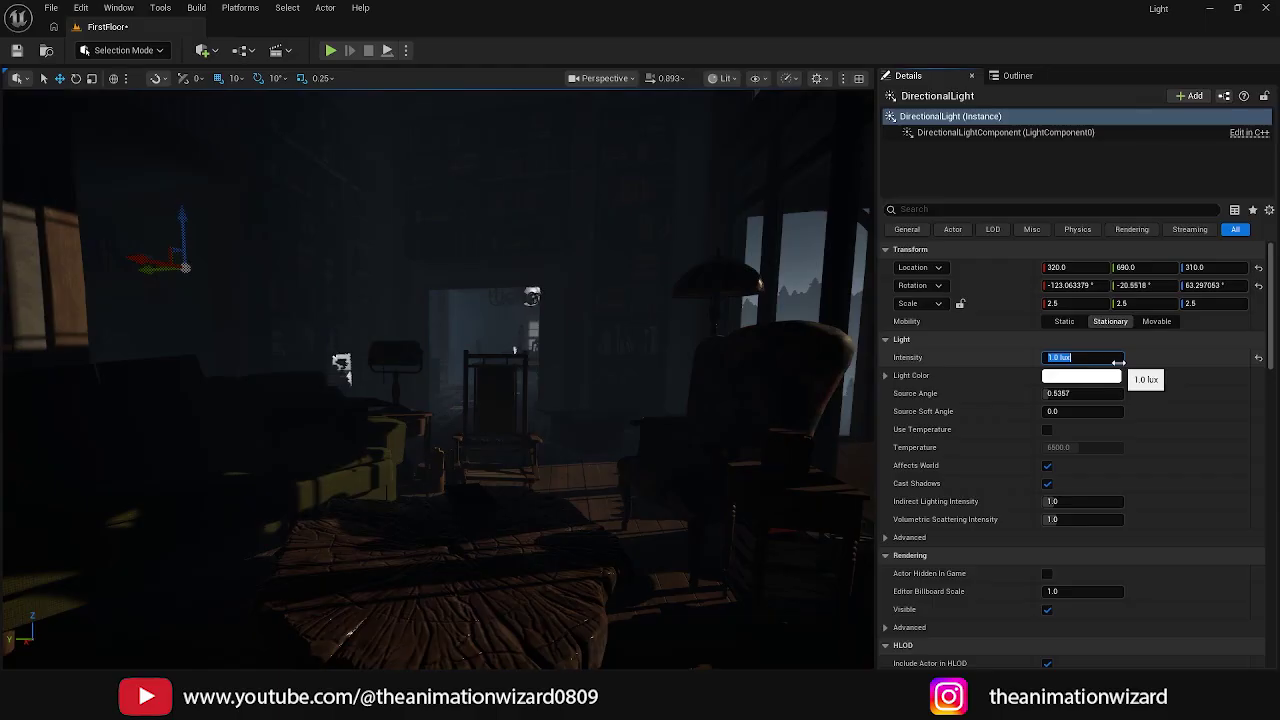
{"action": "type", "text": "5"}
{"action": "key", "text": "Return"}
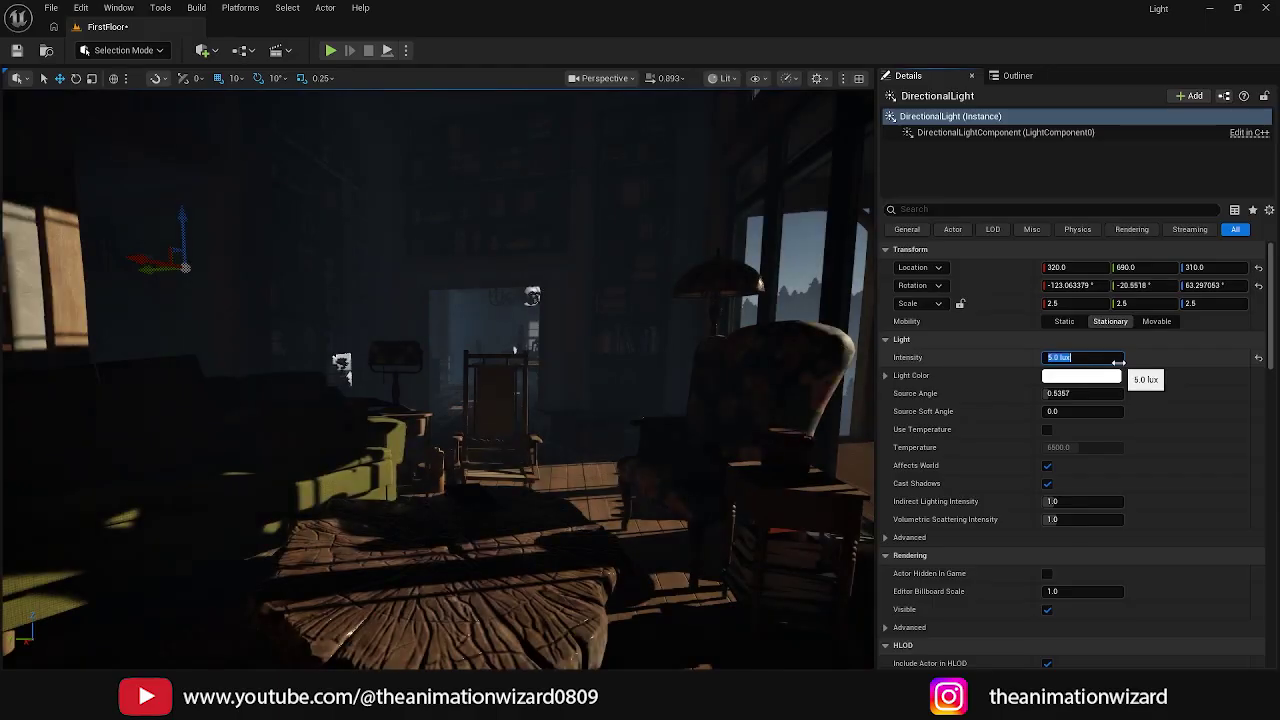
{"action": "type", "text": "10"}
{"action": "key", "text": "Return"}
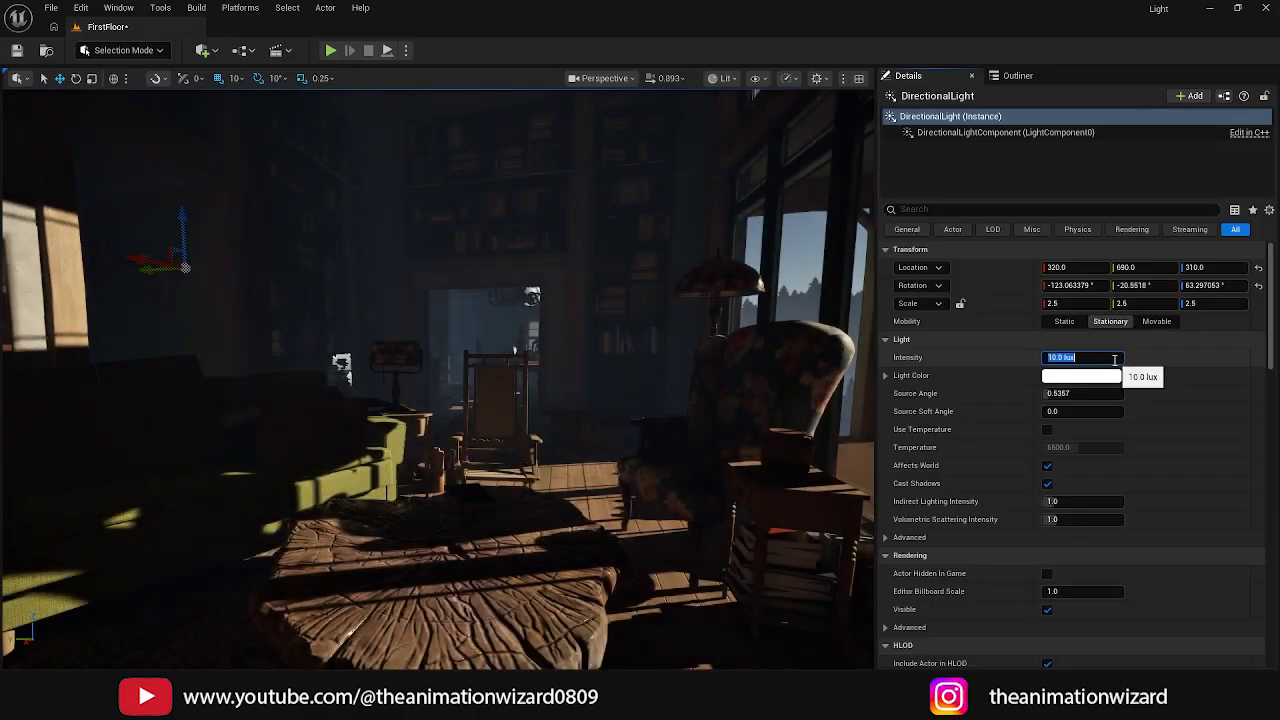
{"action": "type", "text": "20"}
{"action": "key", "text": "Return"}
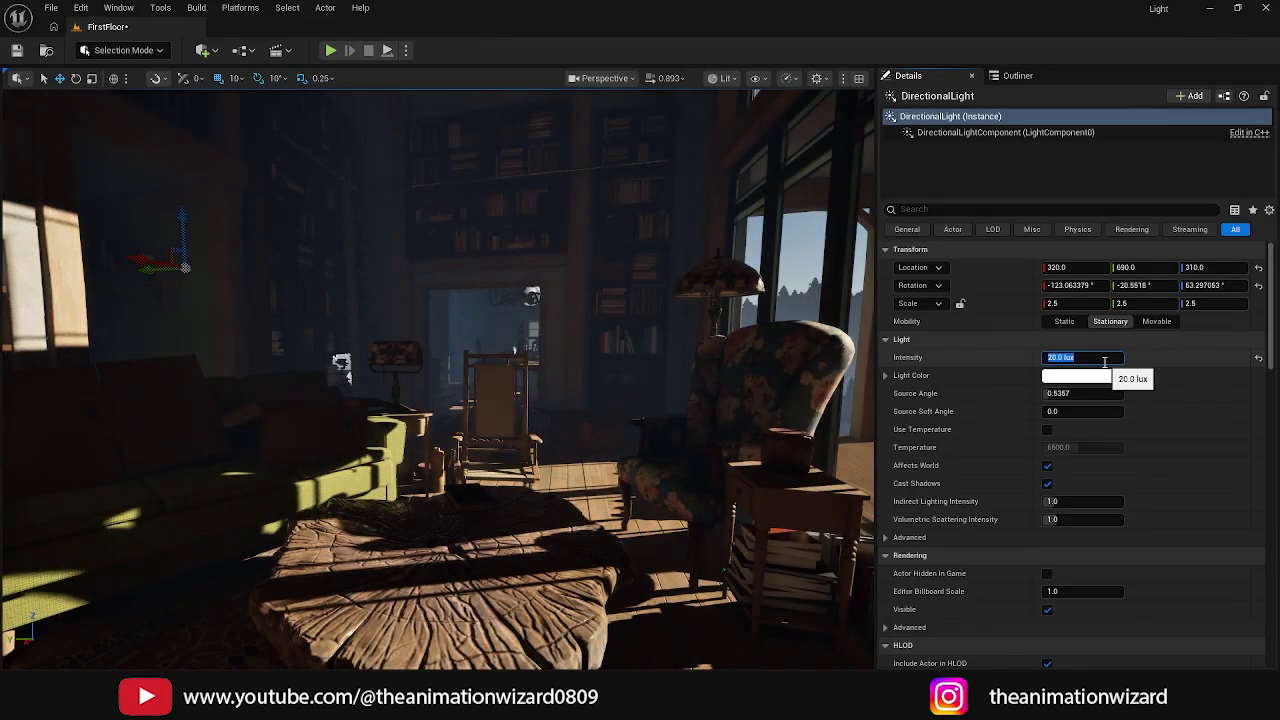
Step: Change the directional light's color to a pale blue with hue about 235 and saturation about 0.57
{"action": "right_click_drag", "start_coordinate": [651, 323], "coordinate": [596, 322]}
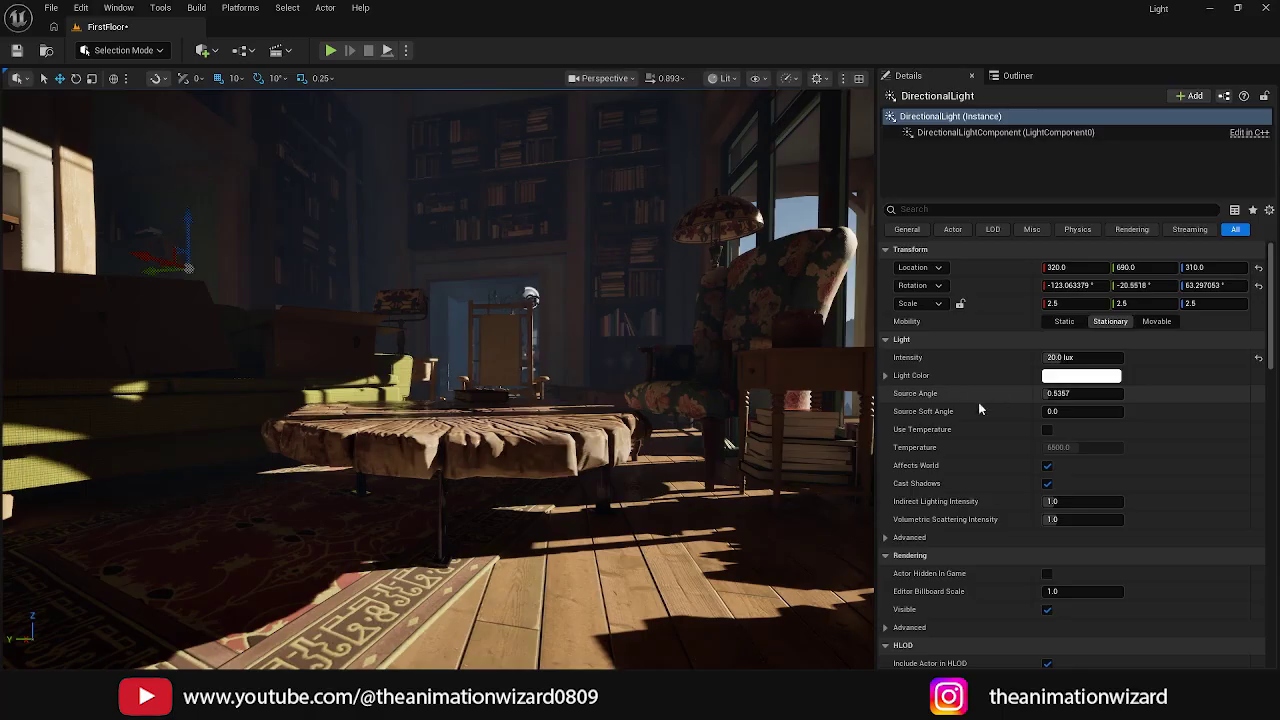
{"action": "left_click", "coordinate": [1078, 379]}
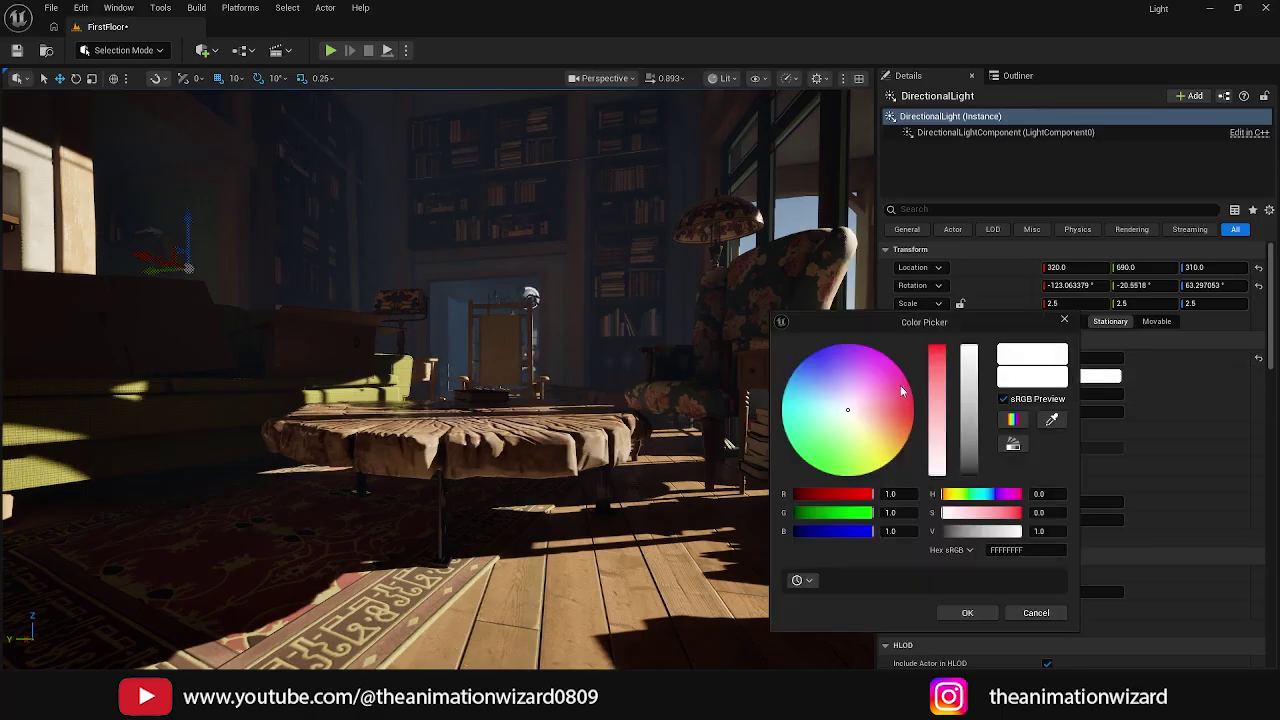
{"action": "mouse_move", "coordinate": [847, 409]}
{"action": "left_mouse_down"}
{"action": "mouse_move", "coordinate": [855, 391]}
{"action": "mouse_move", "coordinate": [826, 379]}
{"action": "left_mouse_up"}
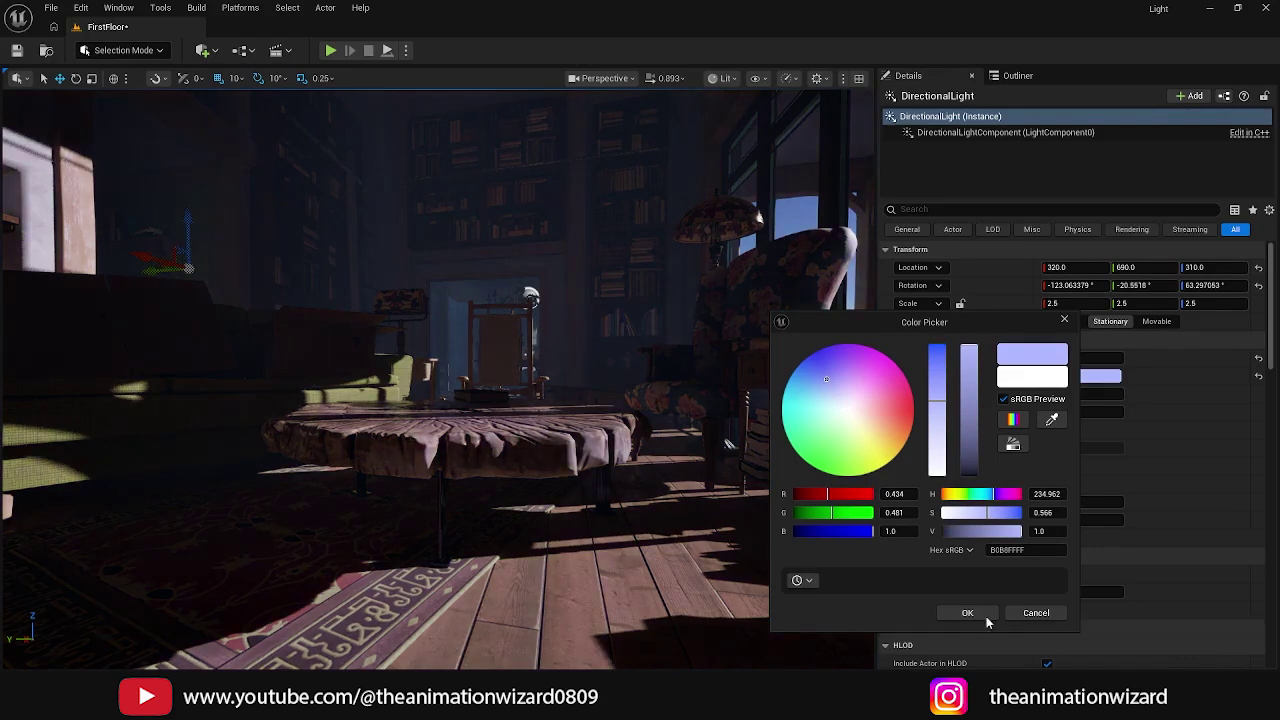
{"action": "left_click", "coordinate": [967, 612]}
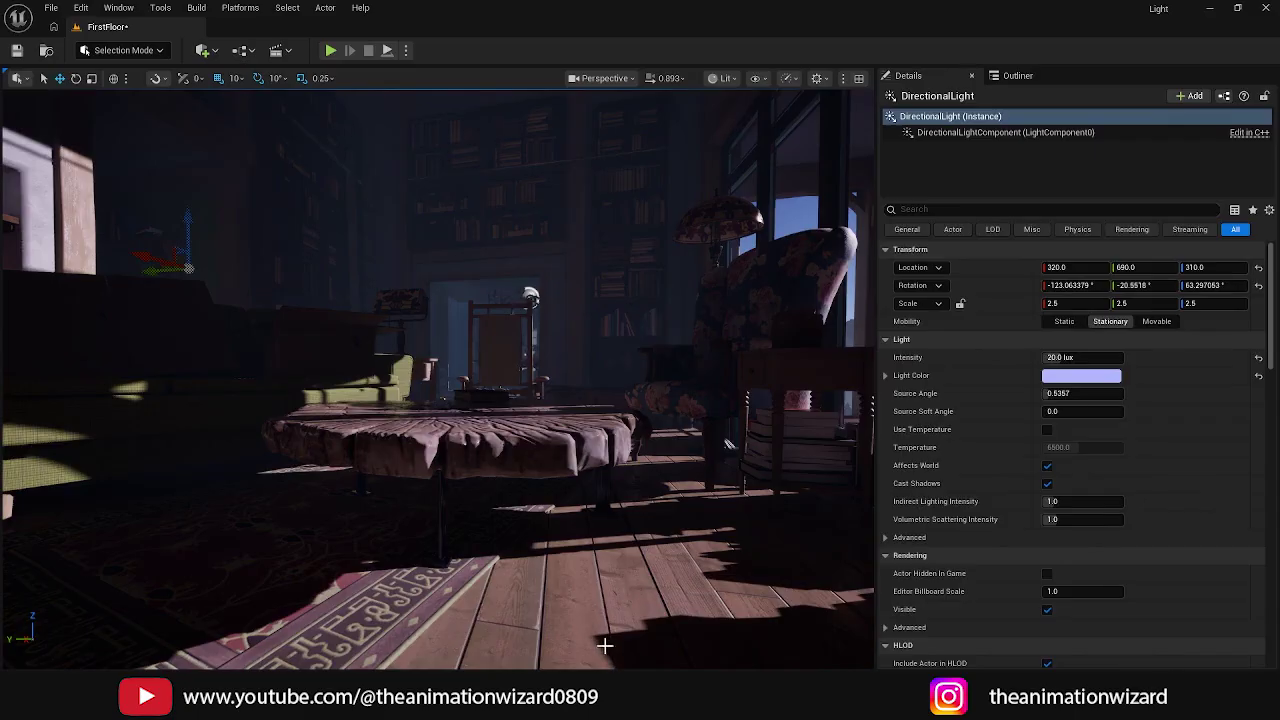
Step: Vary the light's Source Angle between 0.008 and about 1.89 while comparing the floor shadows, settling on about 1.42
{"action": "middle_click_drag", "start_coordinate": [594, 566], "coordinate": [594, 645]}
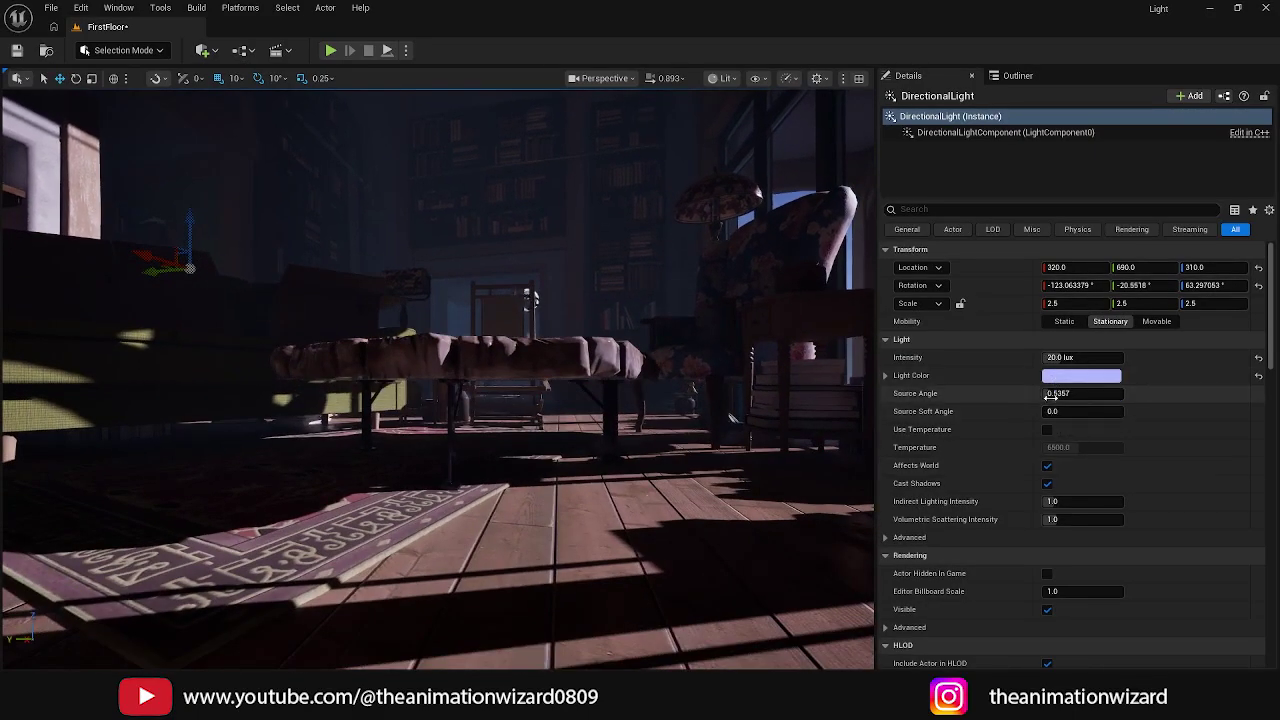
{"action": "mouse_move", "coordinate": [1050, 394]}
{"action": "left_mouse_down"}
{"action": "mouse_move", "coordinate": [1100, 394]}
{"action": "mouse_move", "coordinate": [1030, 394]}
{"action": "left_mouse_up"}
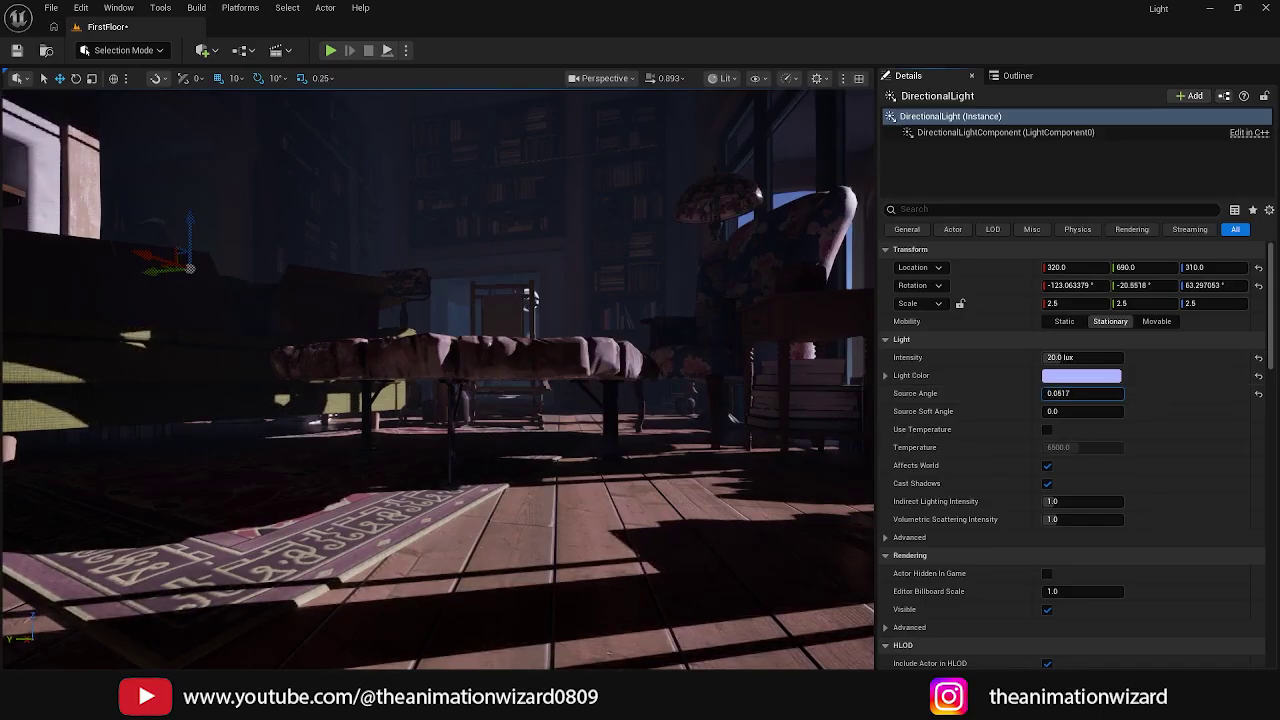
{"action": "mouse_move", "coordinate": [1044, 393]}
{"action": "left_mouse_down"}
{"action": "mouse_move", "coordinate": [1133, 394]}
{"action": "mouse_move", "coordinate": [1061, 394]}
{"action": "left_mouse_up"}
{"action": "type", "text": "0.08"}
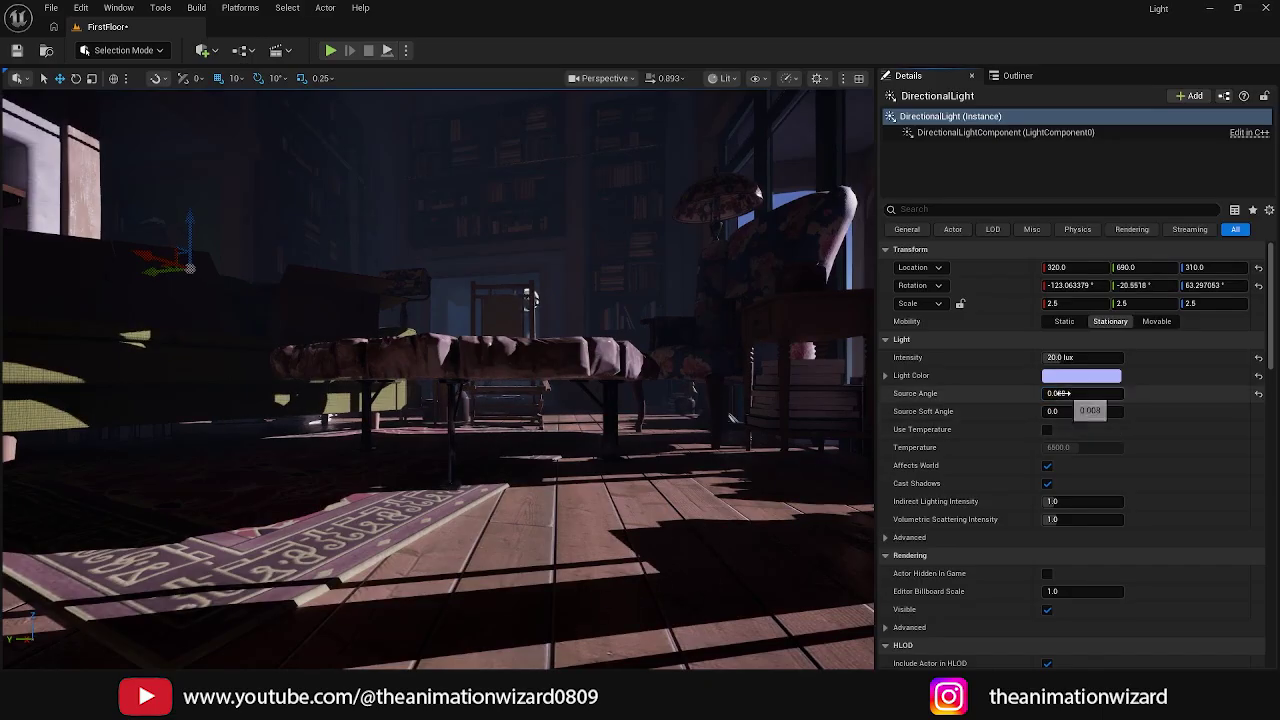
{"action": "left_click", "coordinate": [1058, 393]}
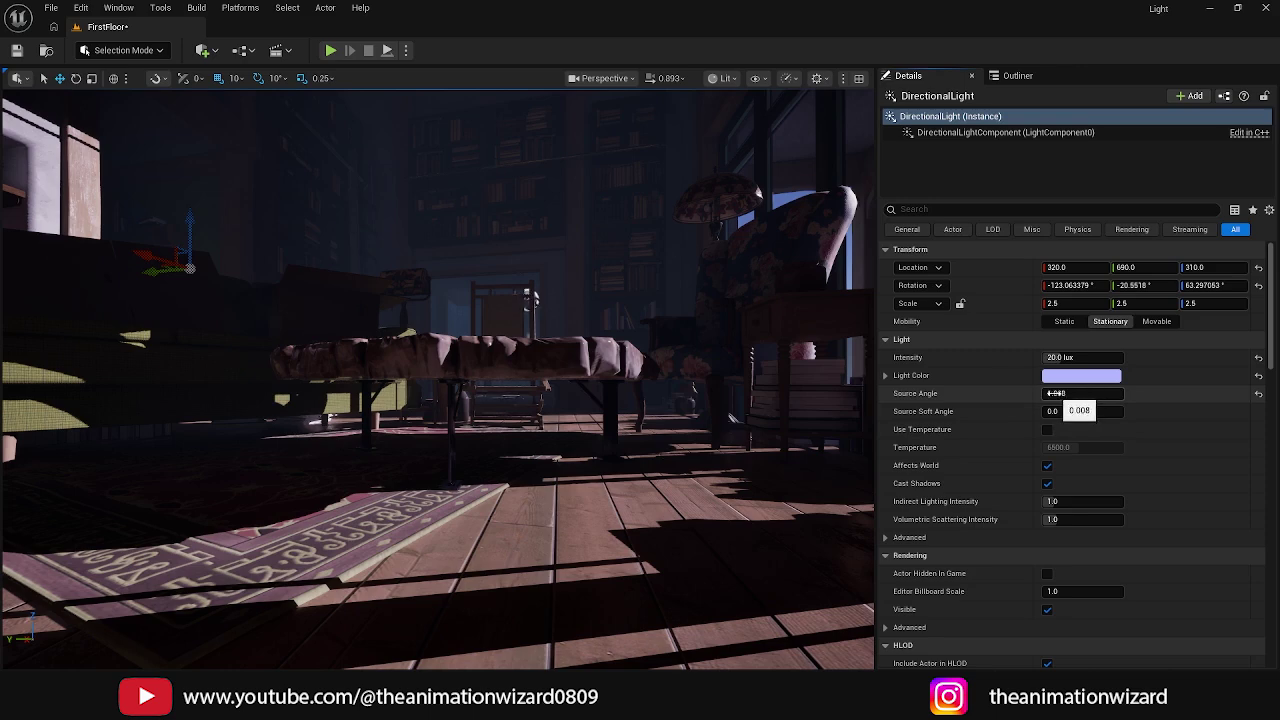
{"action": "left_click_drag", "start_coordinate": [1056, 393], "coordinate": [1087, 393]}
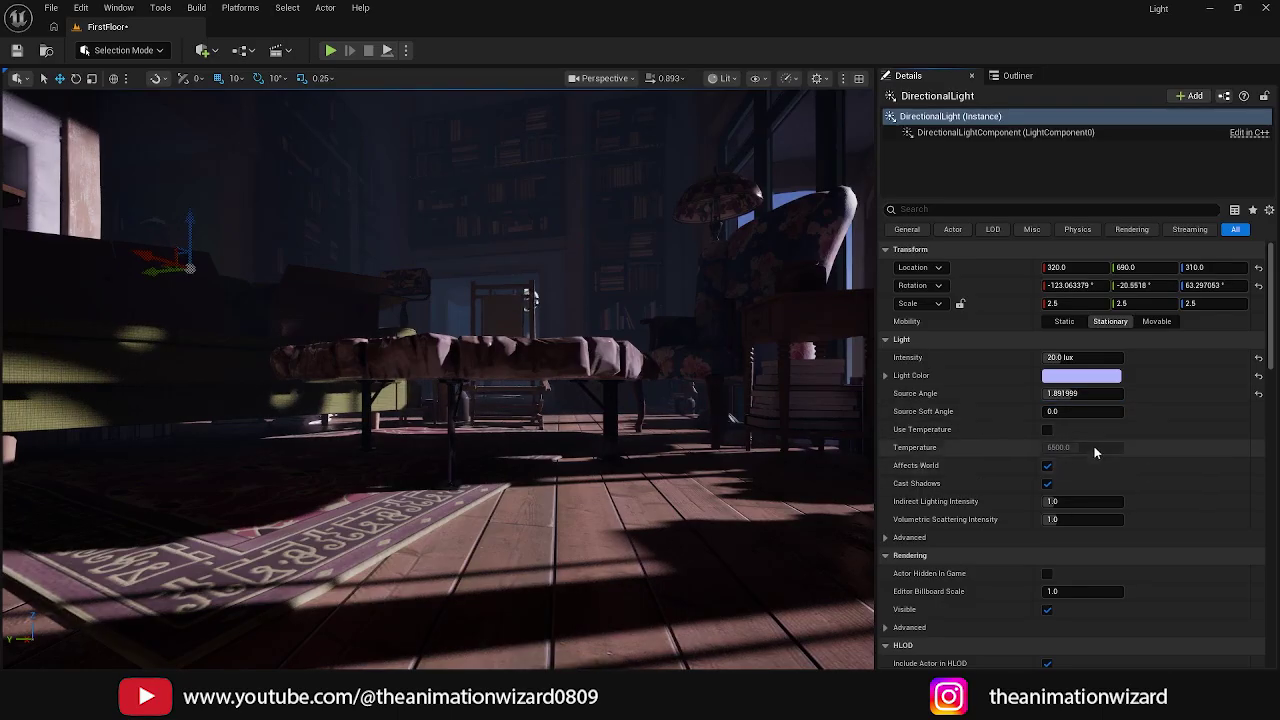
{"action": "left_click_drag", "start_coordinate": [1062, 393], "coordinate": [1040, 393]}
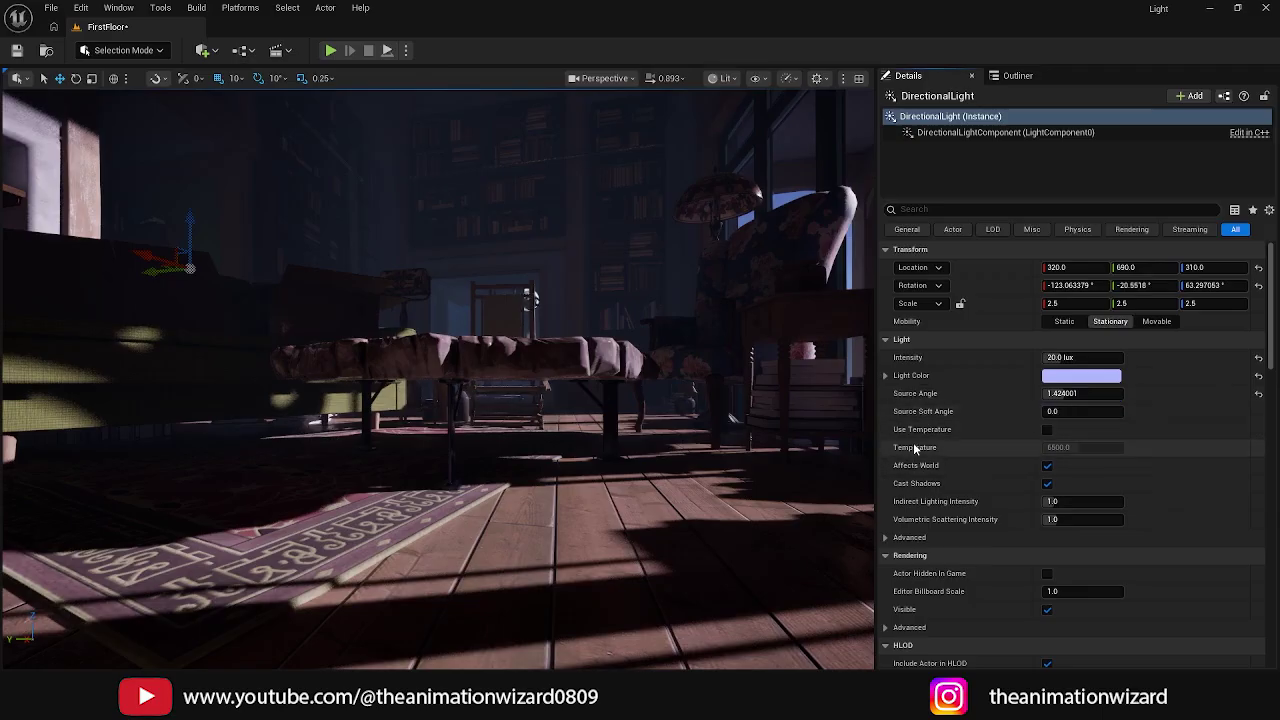
Step: Enable Use Temperature on the directional light, try a warm orange value, and set the Temperature to 9940
{"action": "left_click", "coordinate": [1047, 430]}
{"action": "left_click_drag", "start_coordinate": [1070, 447], "coordinate": [990, 447]}
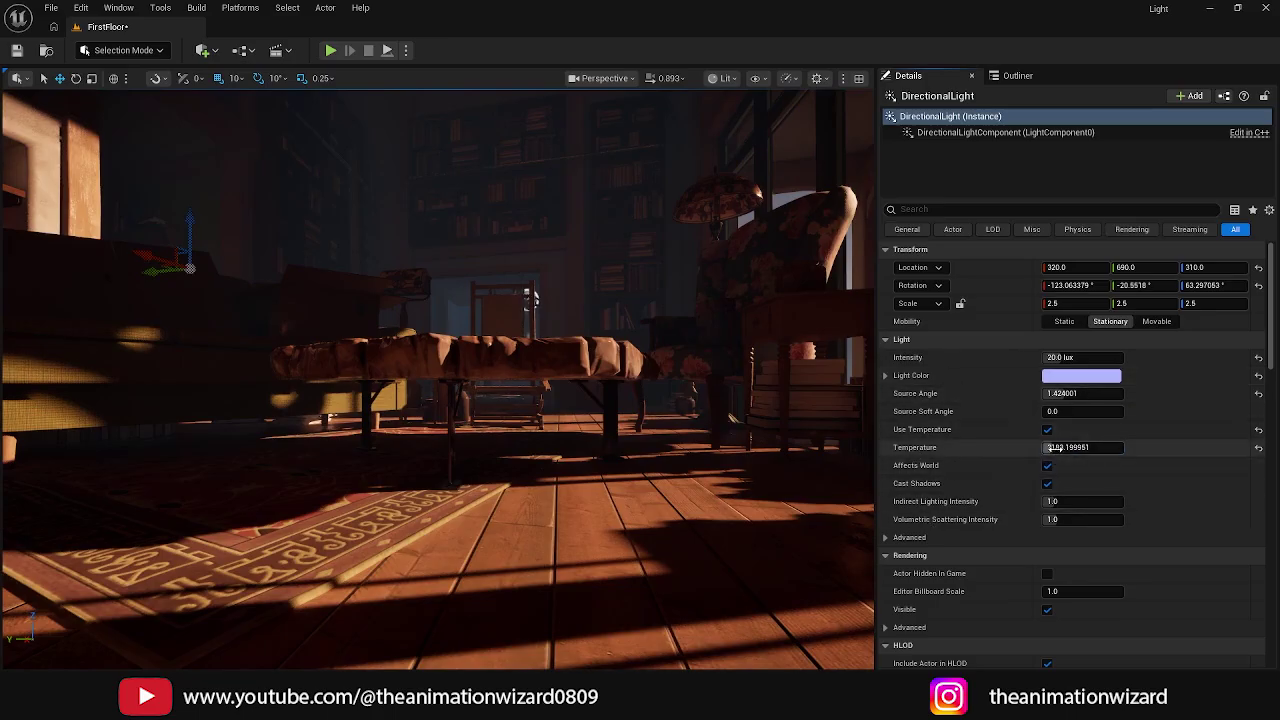
{"action": "left_click_drag", "start_coordinate": [1054, 448], "coordinate": [1105, 448]}
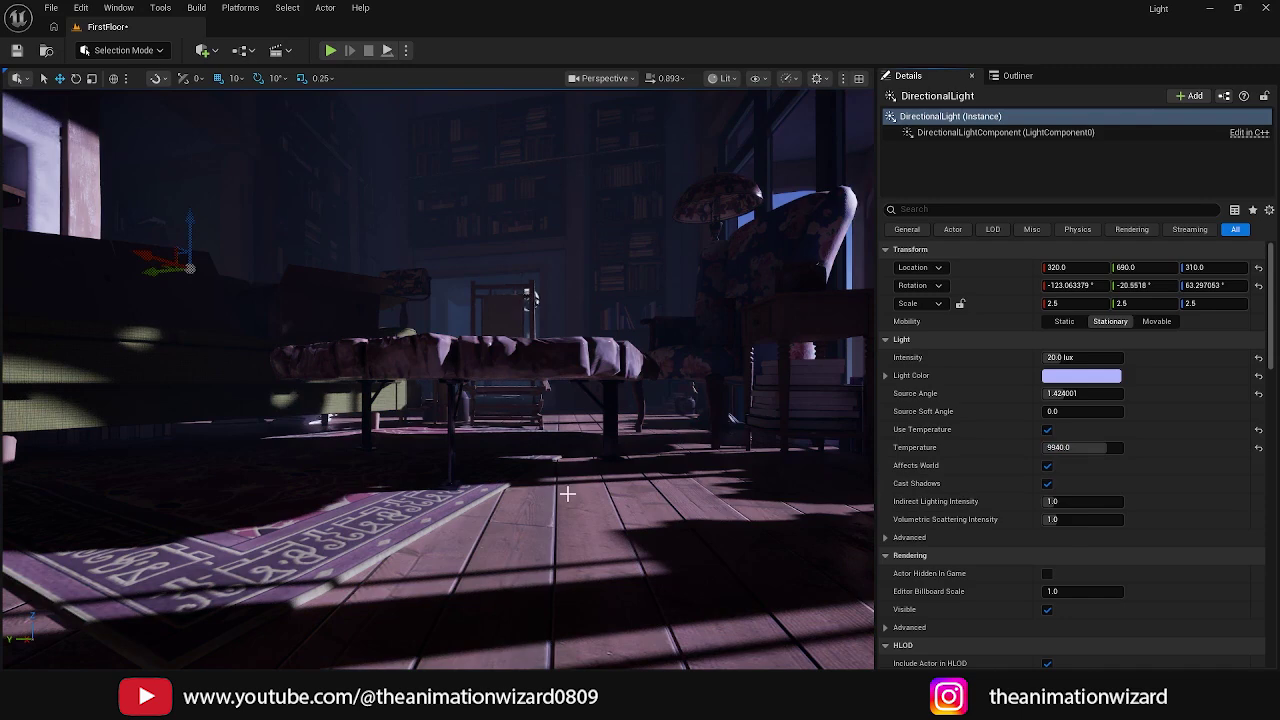
Step: Turn the directional light's Affects World option off and back on to compare the room's lighting
{"action": "left_click", "coordinate": [1047, 468]}
{"action": "left_click", "coordinate": [1047, 468]}
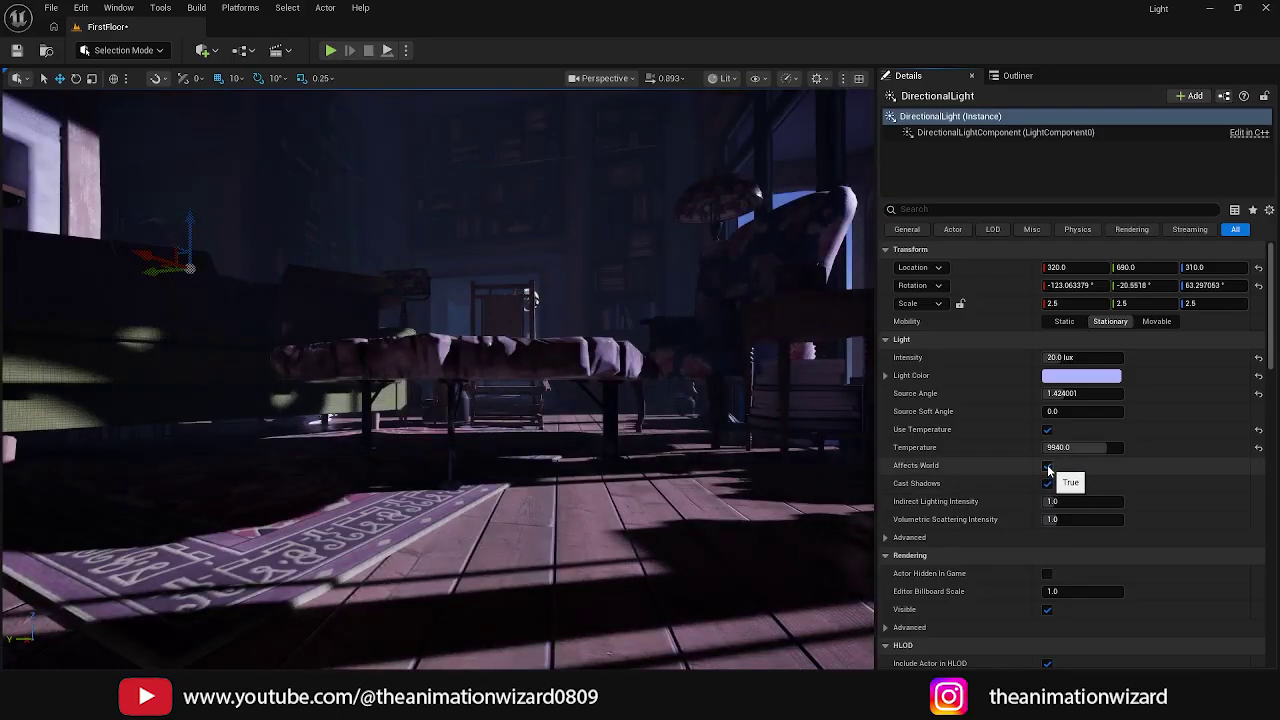
Step: Toggle the directional light's Affects World and Cast Shadows options off and back on to compare the room
{"action": "left_click", "coordinate": [1048, 468]}
{"action": "left_click", "coordinate": [1048, 468]}
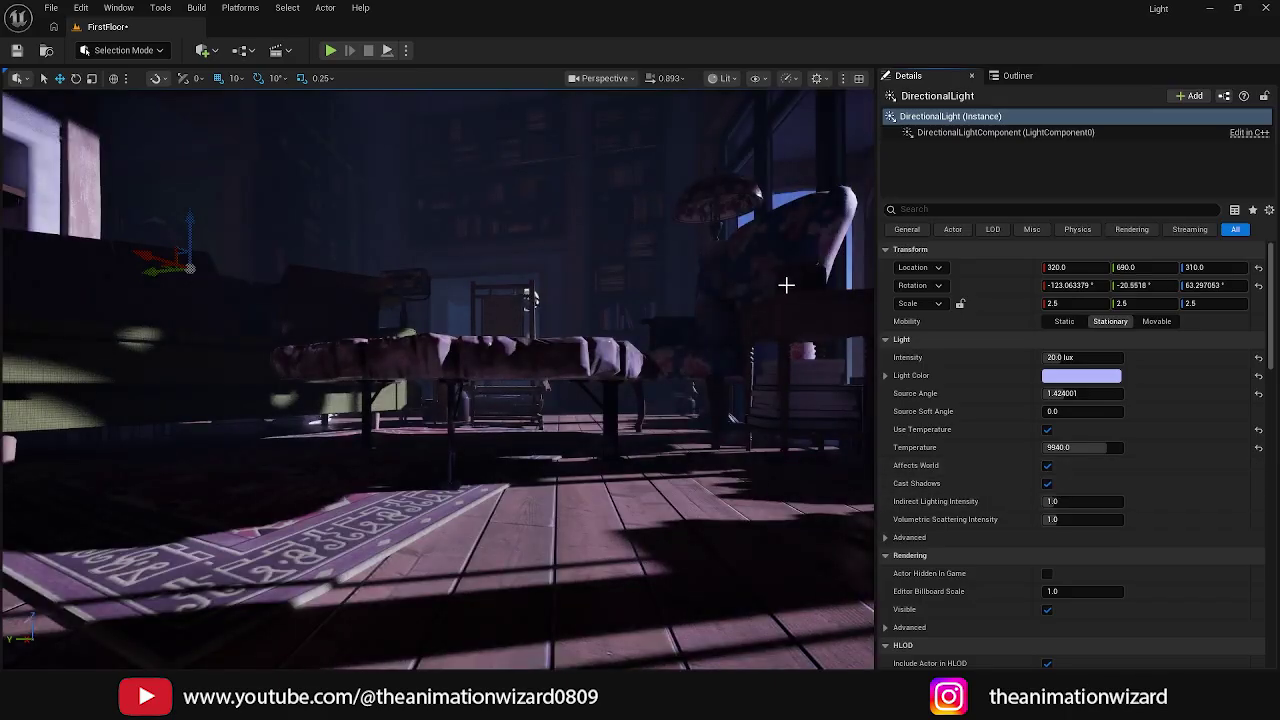
{"action": "left_click", "coordinate": [1047, 484]}
{"action": "left_click", "coordinate": [1047, 484]}
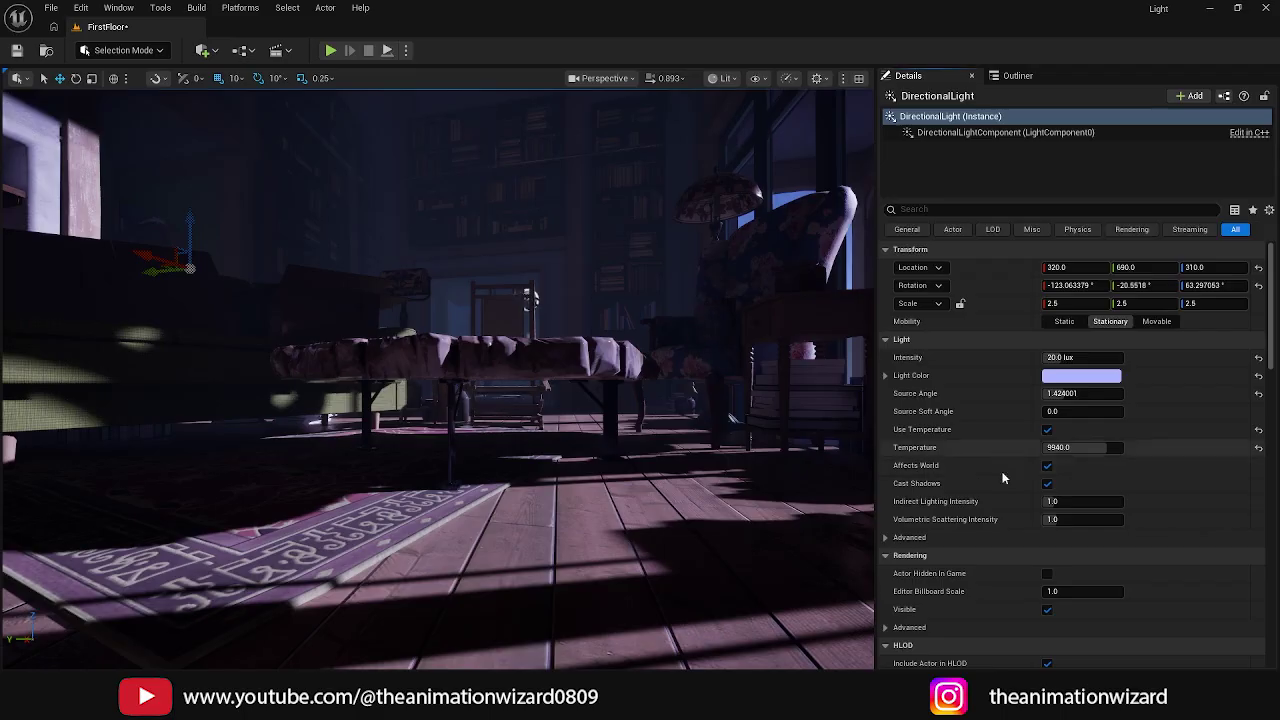
Step: Compare the room's bounced light at Indirect Lighting Intensity values of about 2.7, 0 and 0.99
{"action": "left_click_drag", "start_coordinate": [1060, 501], "coordinate": [1090, 501]}
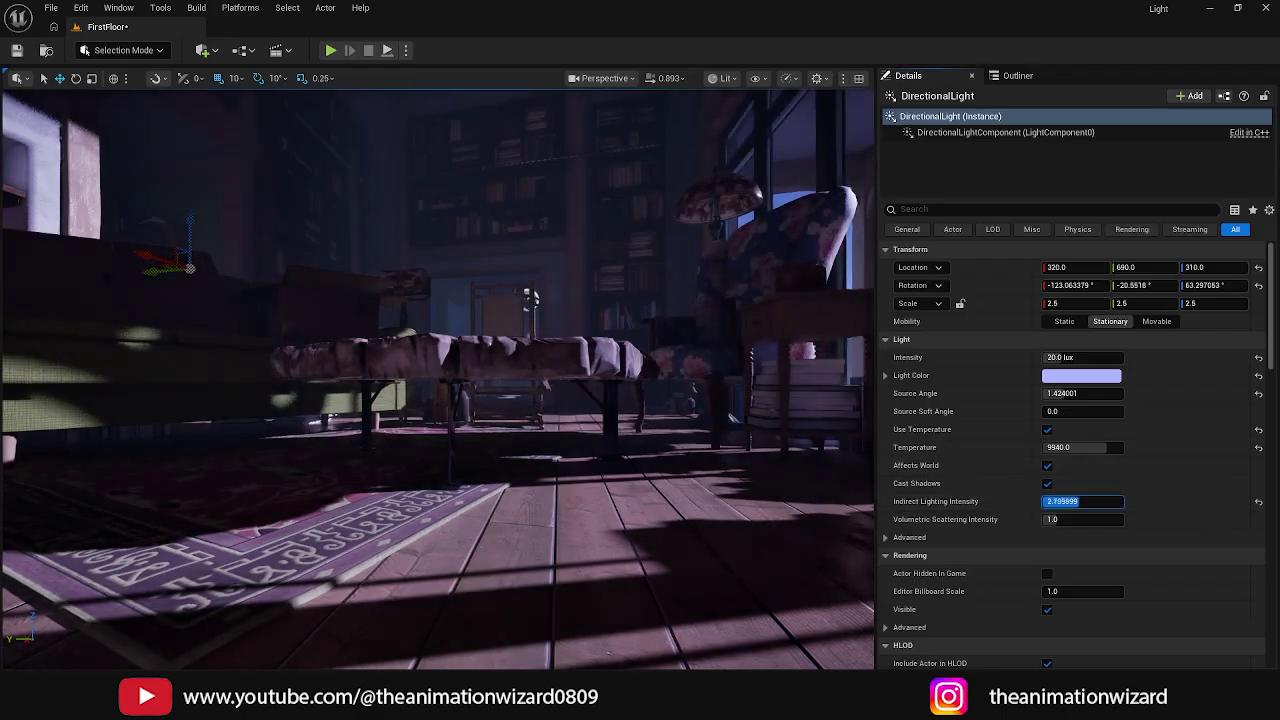
{"action": "type", "text": "0"}
{"action": "key", "text": "Return"}
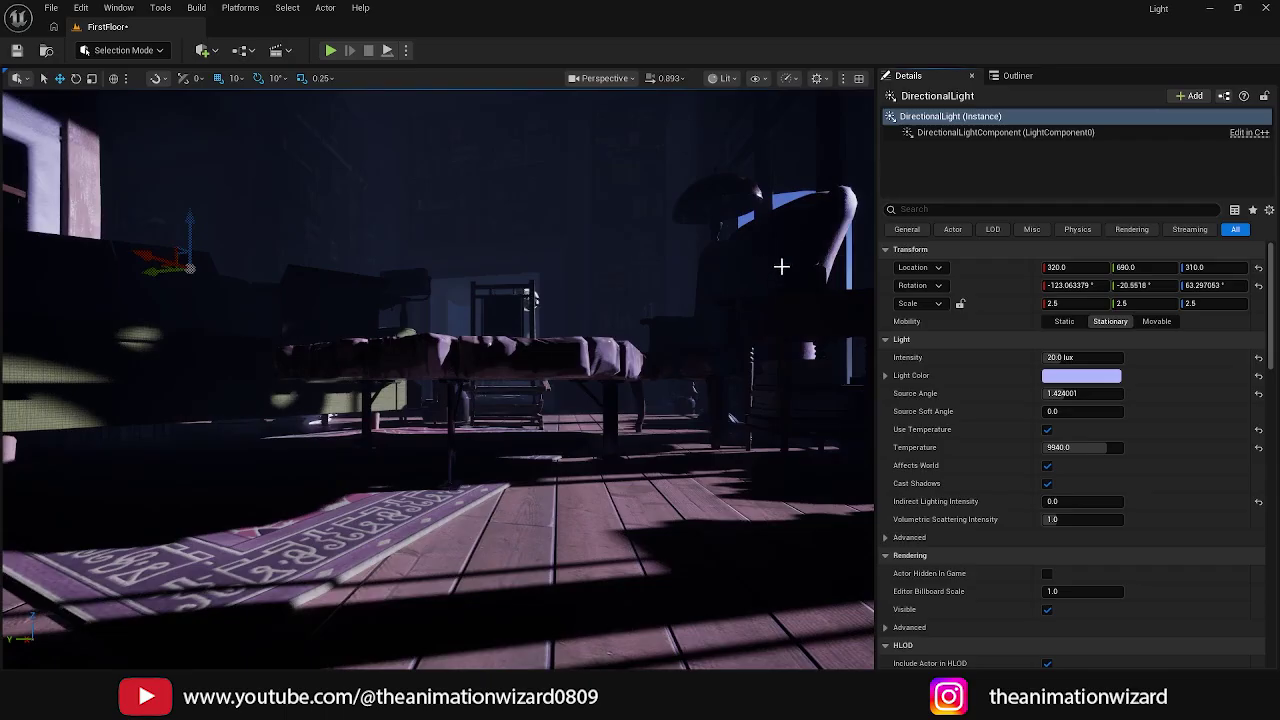
{"action": "left_click_drag", "start_coordinate": [1060, 501], "coordinate": [1070, 501]}
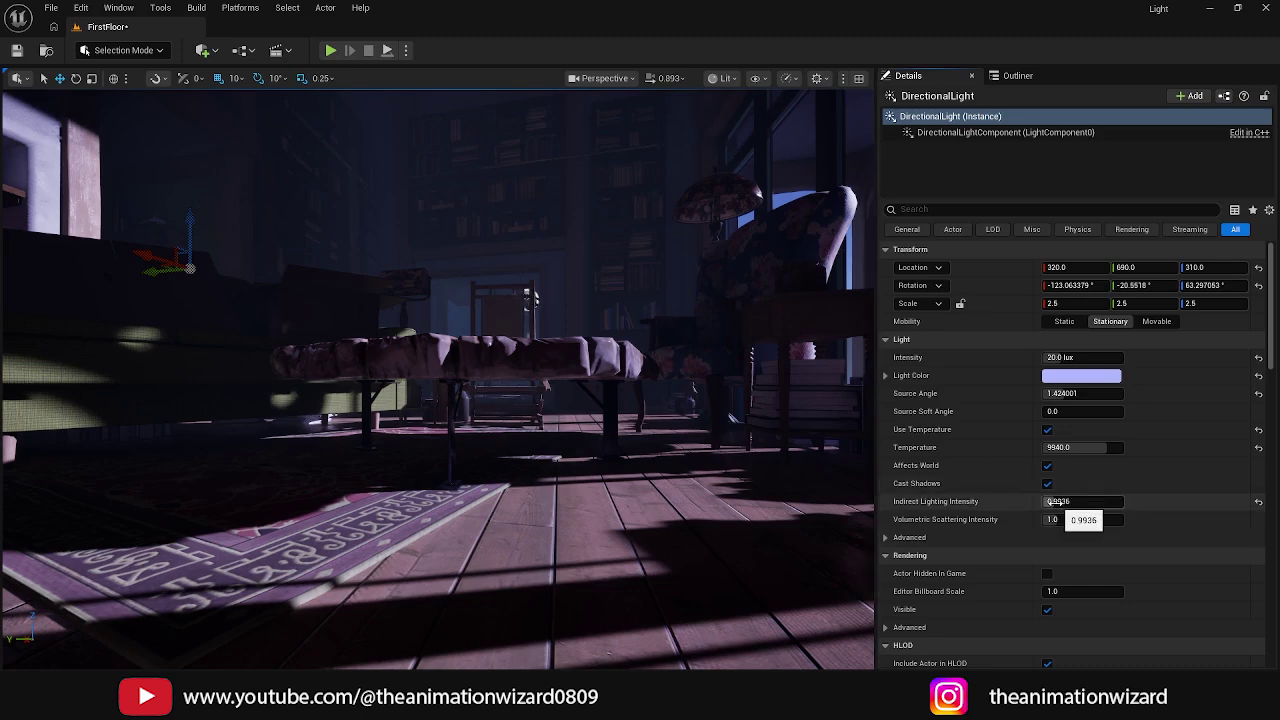
{"action": "left_click", "coordinate": [1053, 501]}
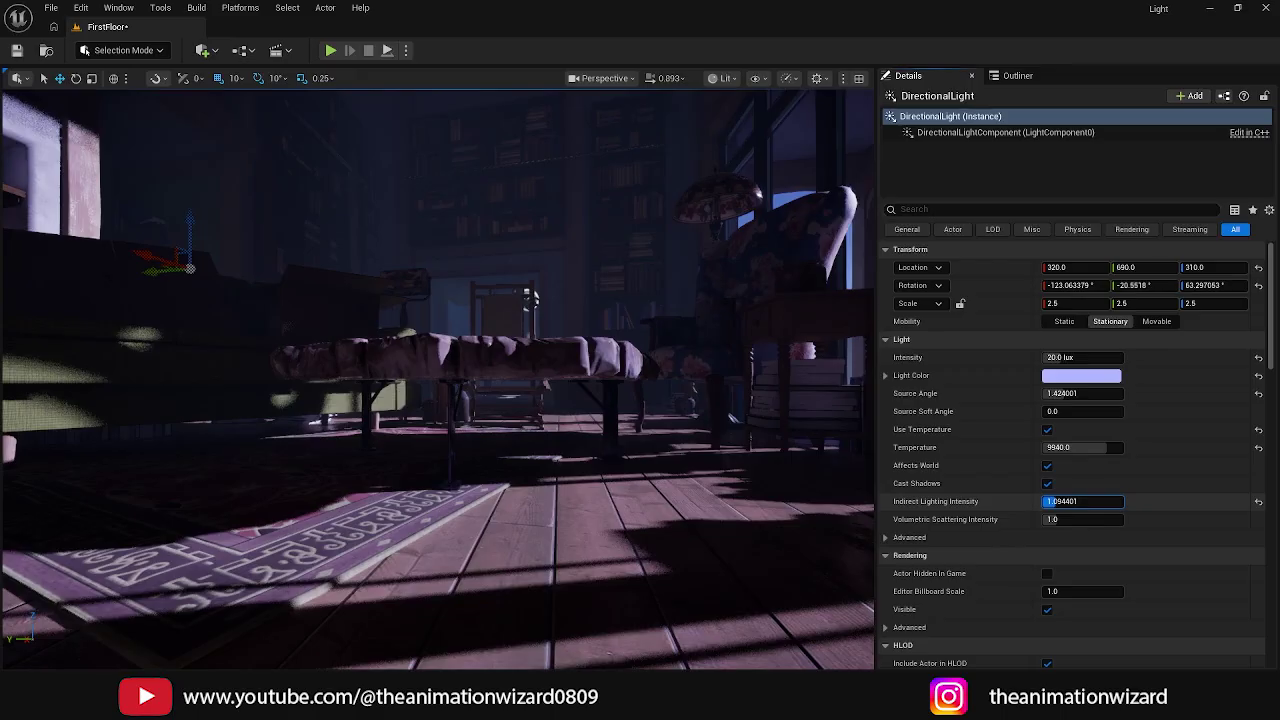
Step: Raise the directional light's Indirect Lighting Intensity to about 3.58 and its Volumetric Scattering Intensity to about 1.15
{"action": "left_click_drag", "start_coordinate": [1067, 501], "coordinate": [1082, 501]}
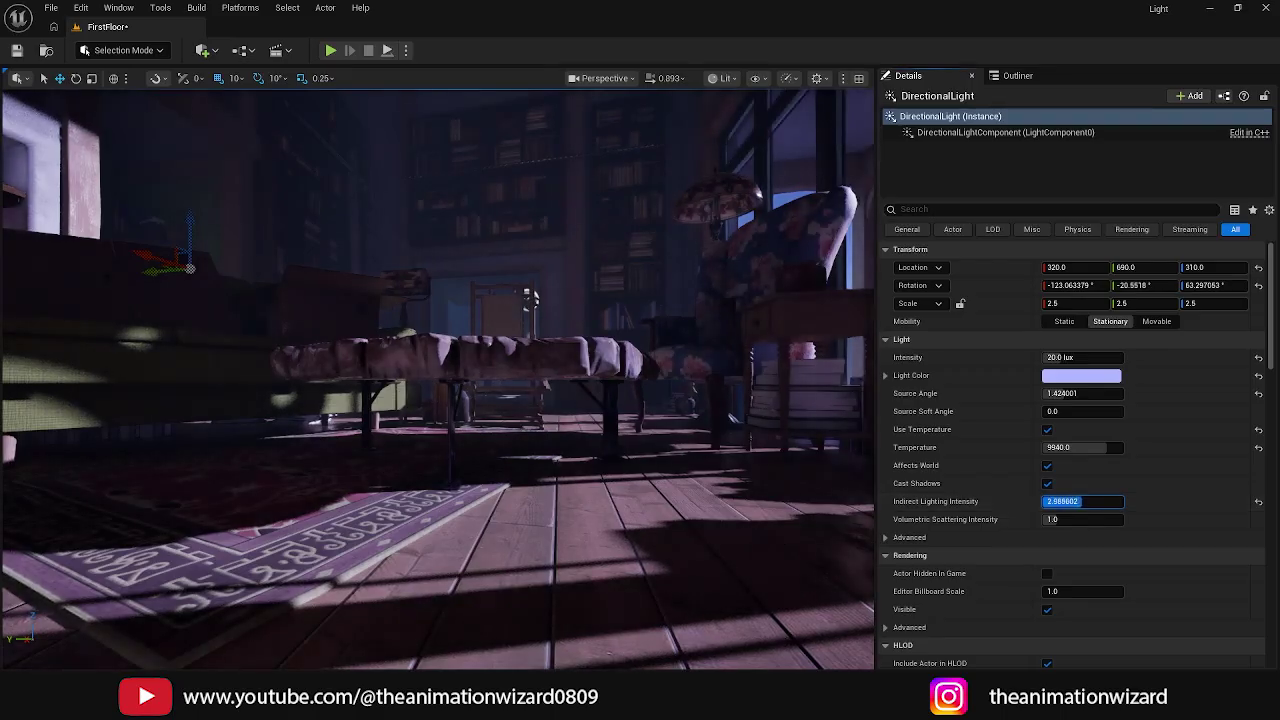
{"action": "key", "text": "Return"}
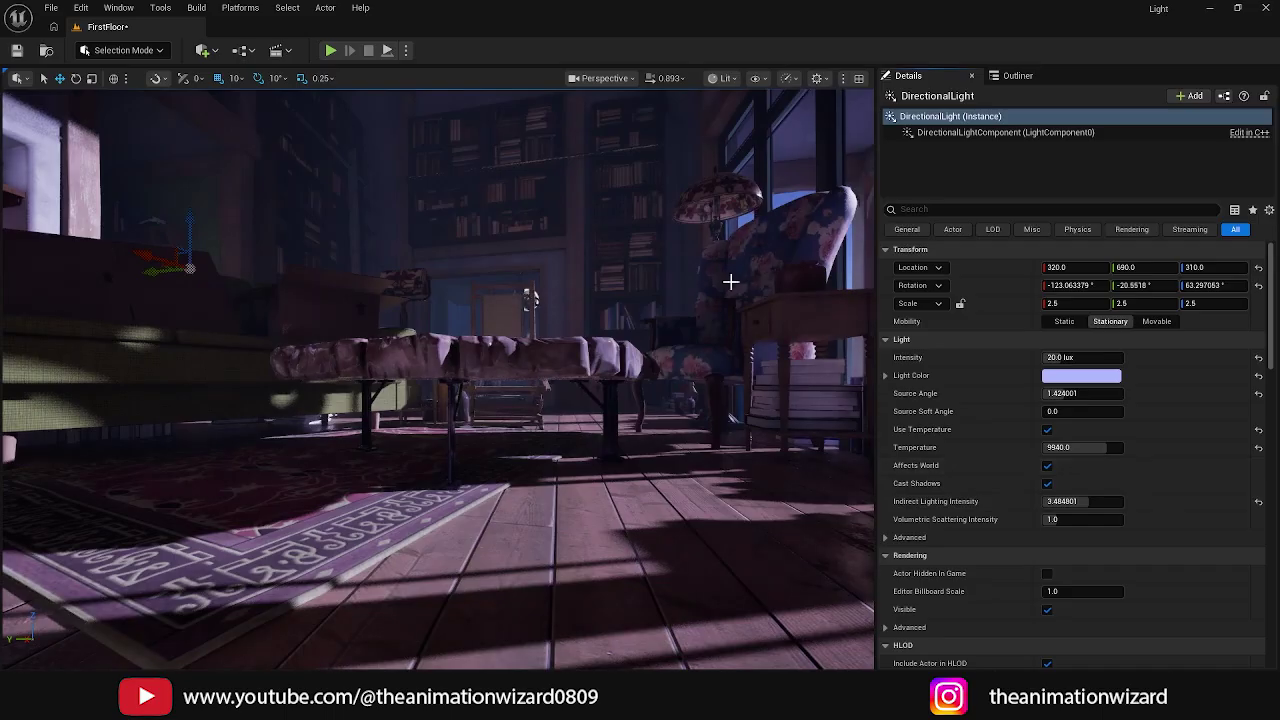
{"action": "left_click_drag", "start_coordinate": [1070, 503], "coordinate": [1100, 501]}
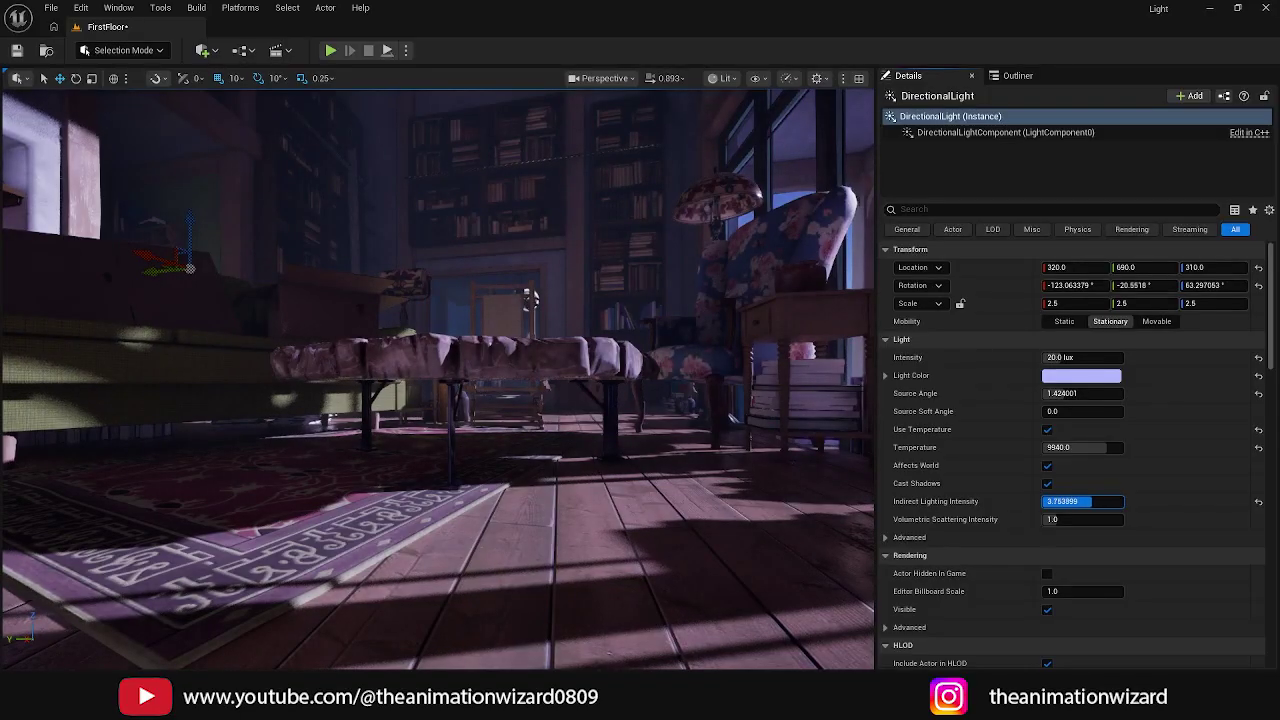
{"action": "left_click_drag", "start_coordinate": [1089, 501], "coordinate": [1090, 501]}
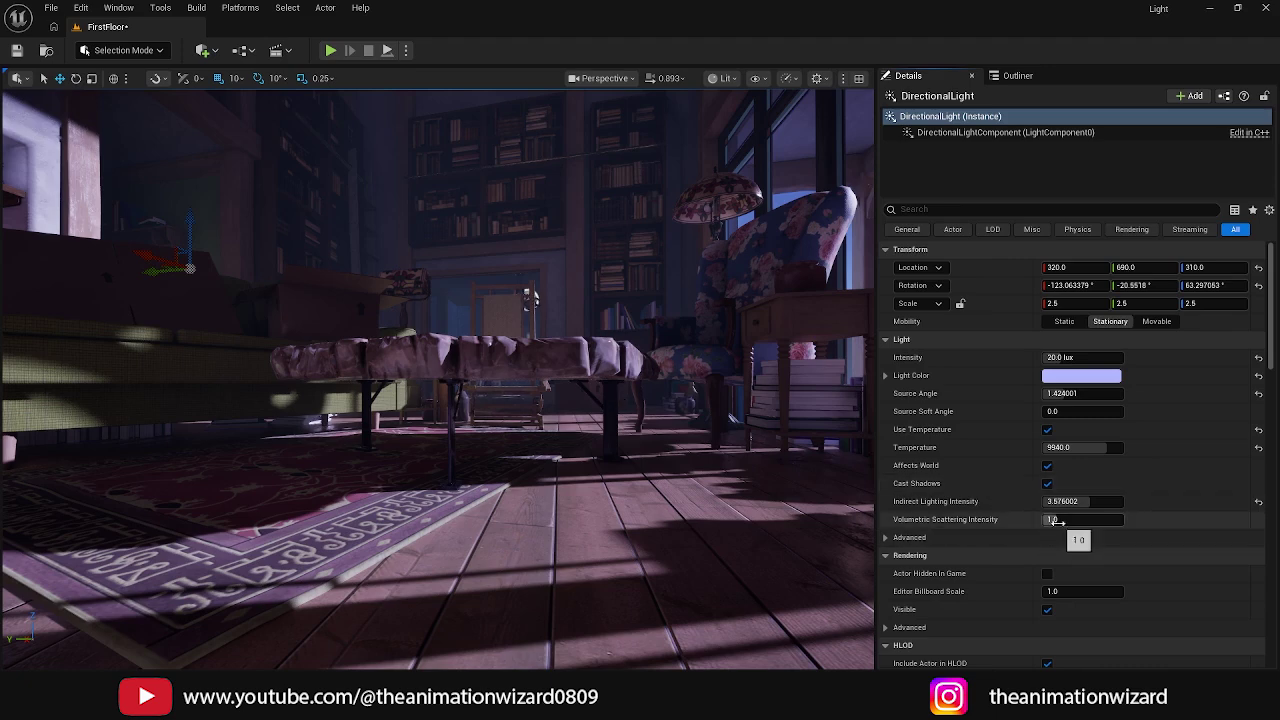
{"action": "left_click_drag", "start_coordinate": [1053, 519], "coordinate": [1071, 519]}
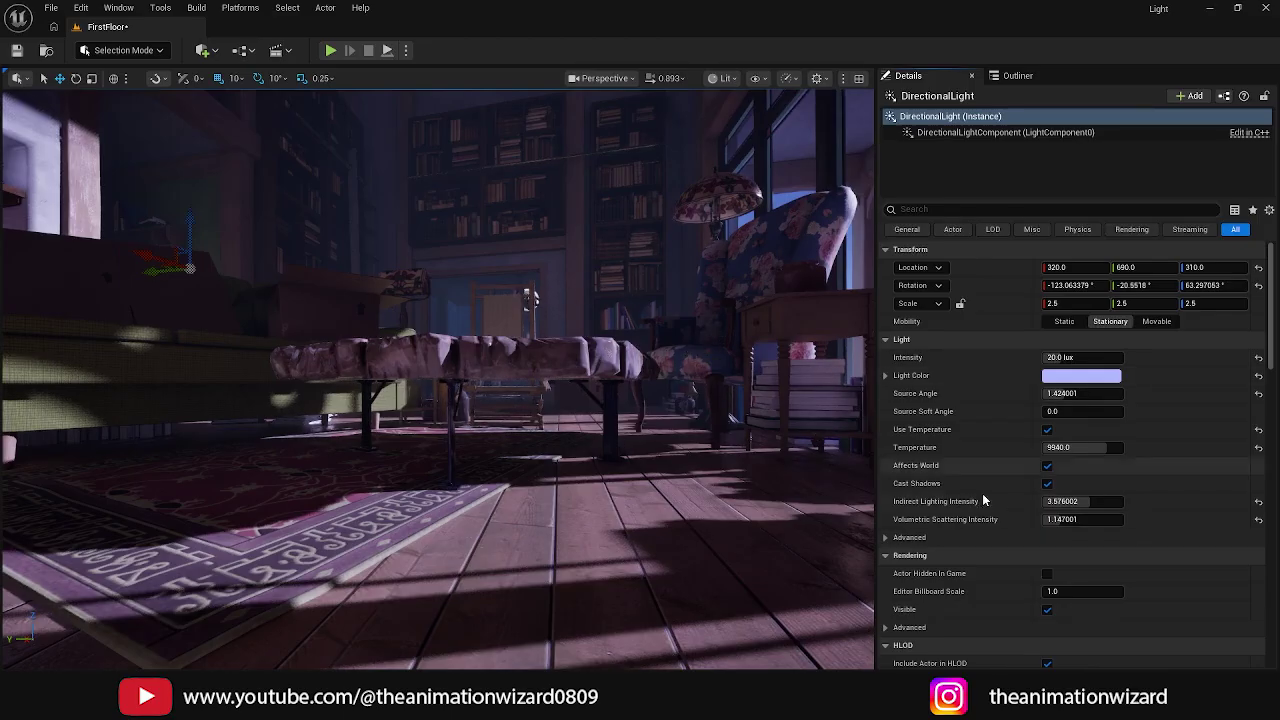
Step: Change the directional light's color to white and its Temperature to about 6067
{"action": "middle_click_drag", "start_coordinate": [555, 301], "coordinate": [488, 264]}
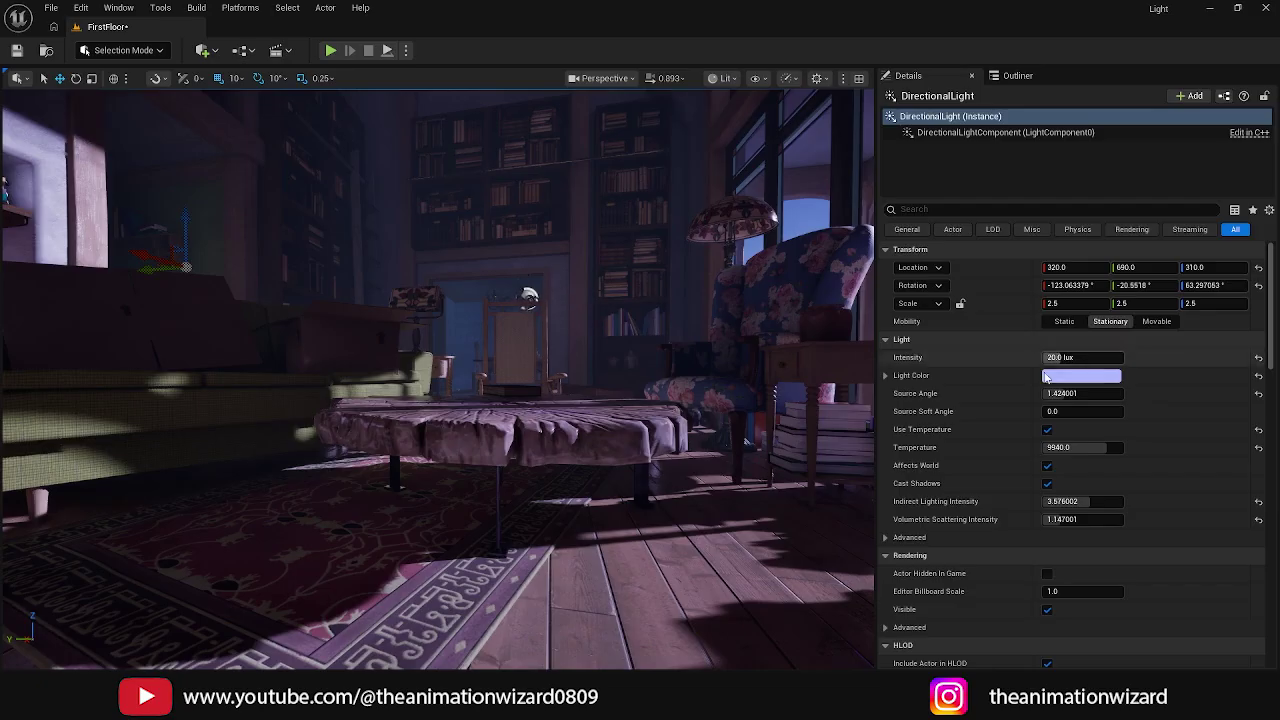
{"action": "scroll", "coordinate": [1020, 381], "scroll_direction": "down", "scroll_amount": 1}
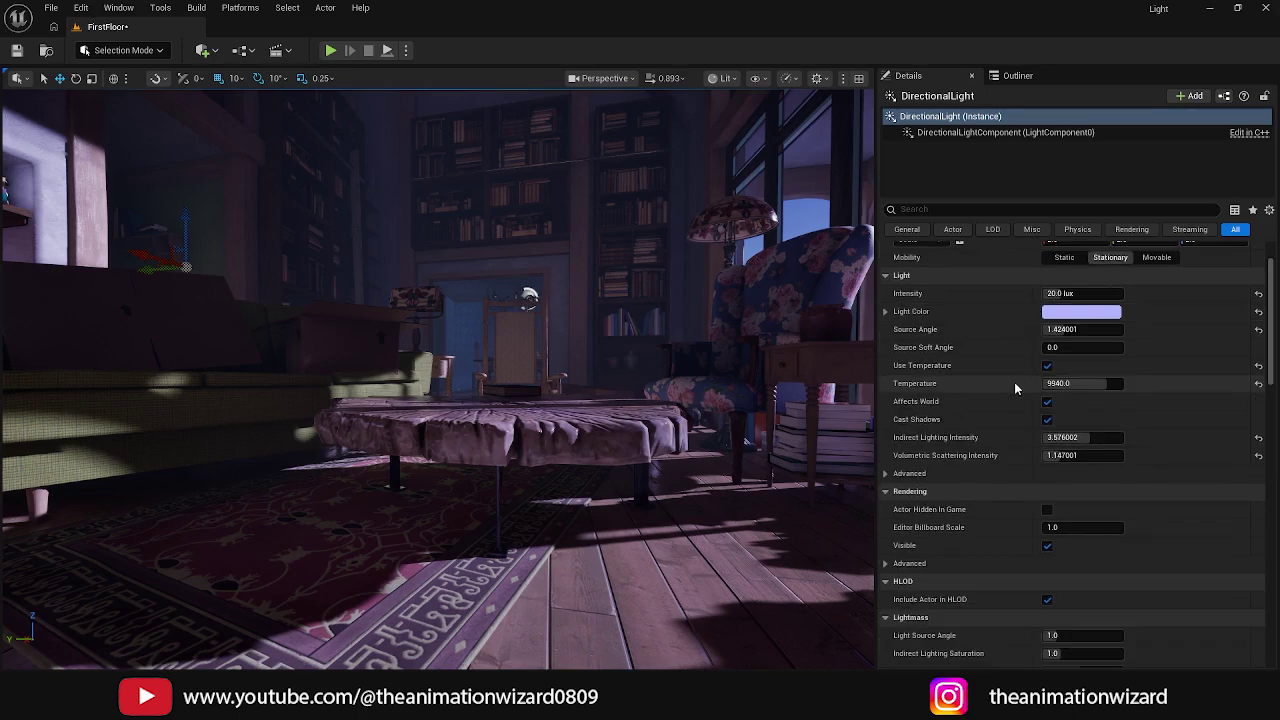
{"action": "scroll", "coordinate": [1014, 382], "scroll_direction": "up", "scroll_amount": 1}
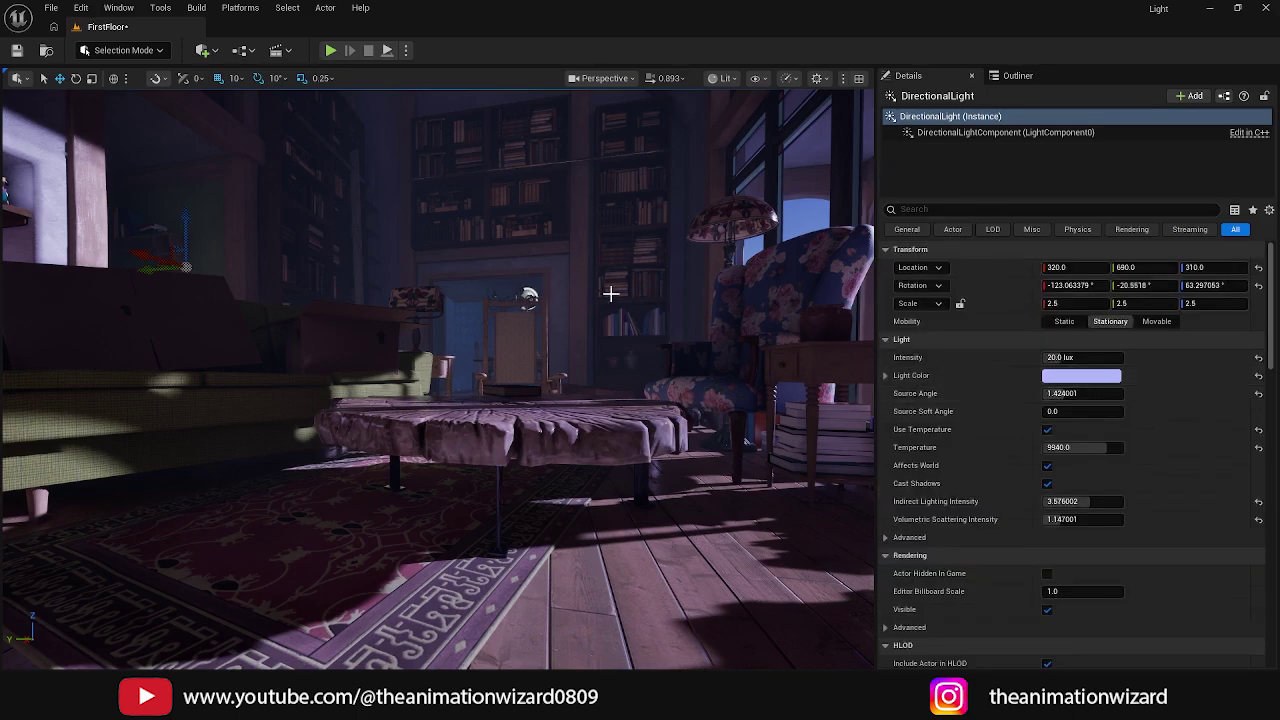
{"action": "mouse_move", "coordinate": [440, 380]}
{"action": "right_mouse_down"}
{"action": "mouse_move", "coordinate": [300, 375]}
{"action": "mouse_move", "coordinate": [480, 380]}
{"action": "mouse_move", "coordinate": [435, 395]}
{"action": "right_mouse_up"}
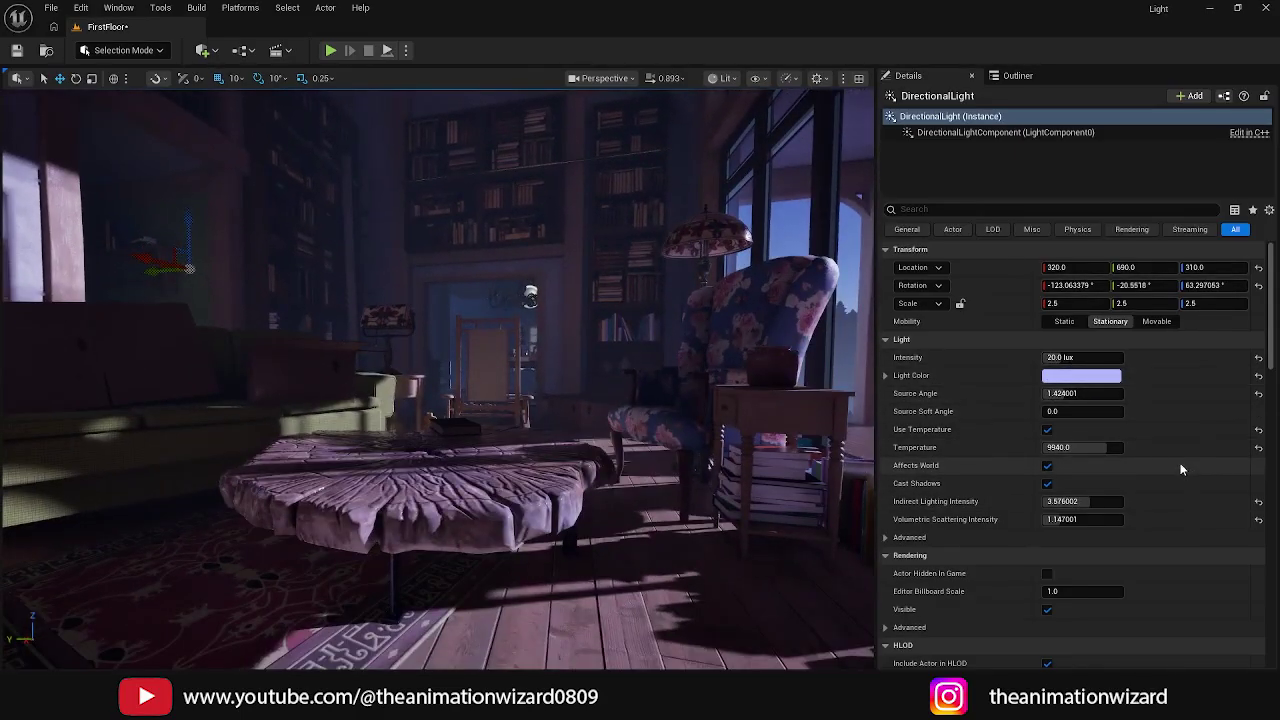
{"action": "mouse_move", "coordinate": [579, 397]}
{"action": "right_mouse_down"}
{"action": "mouse_move", "coordinate": [540, 400]}
{"action": "mouse_move", "coordinate": [560, 385]}
{"action": "right_mouse_up"}
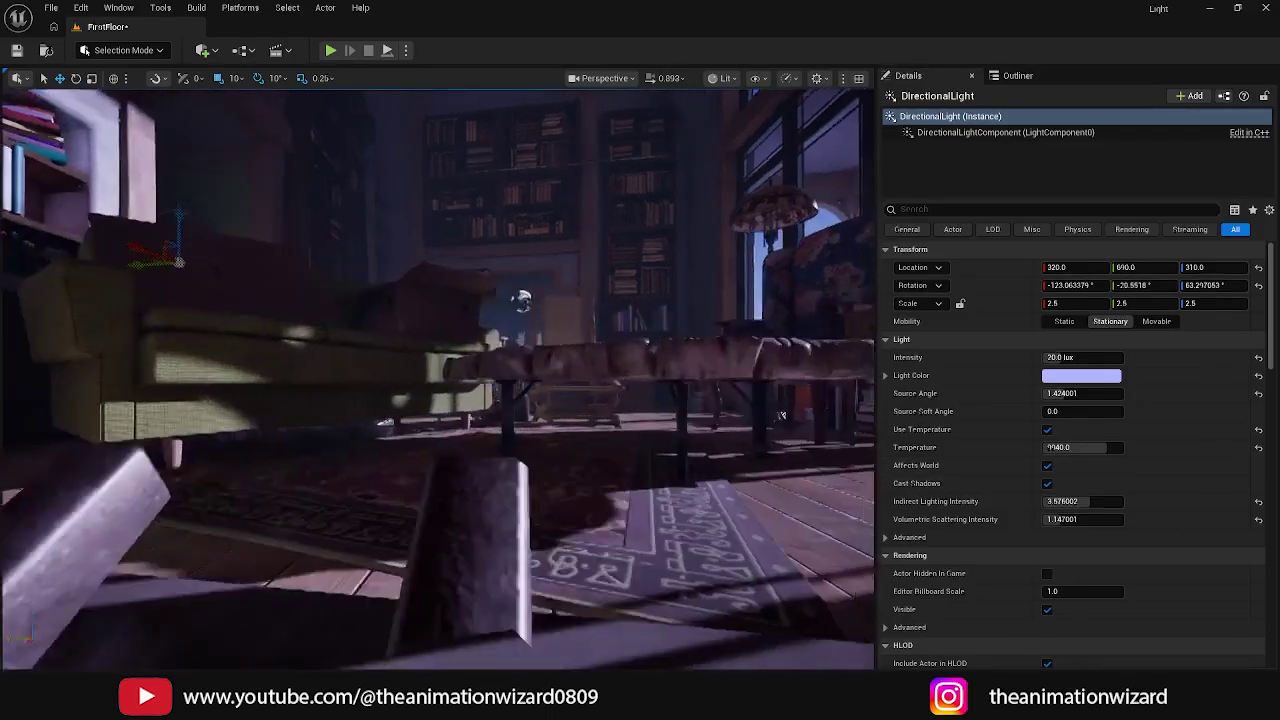
{"action": "right_click_drag", "start_coordinate": [781, 415], "coordinate": [800, 413]}
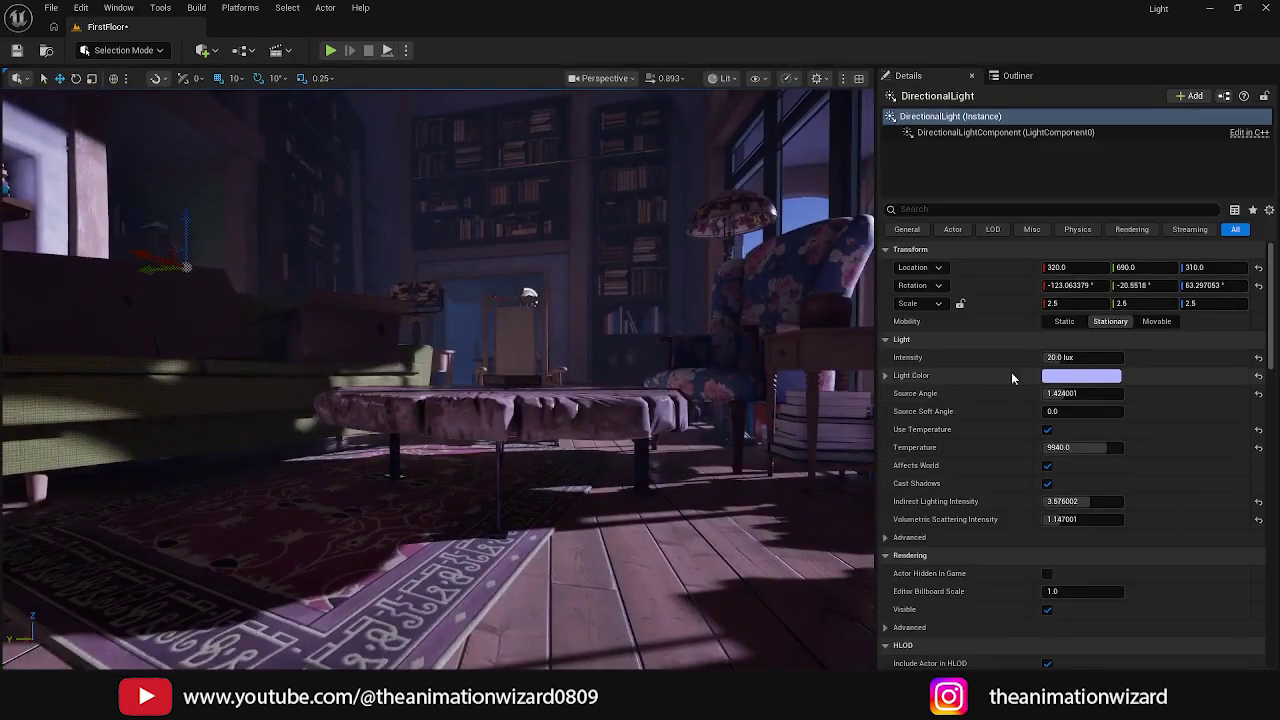
{"action": "left_click", "coordinate": [1081, 375]}
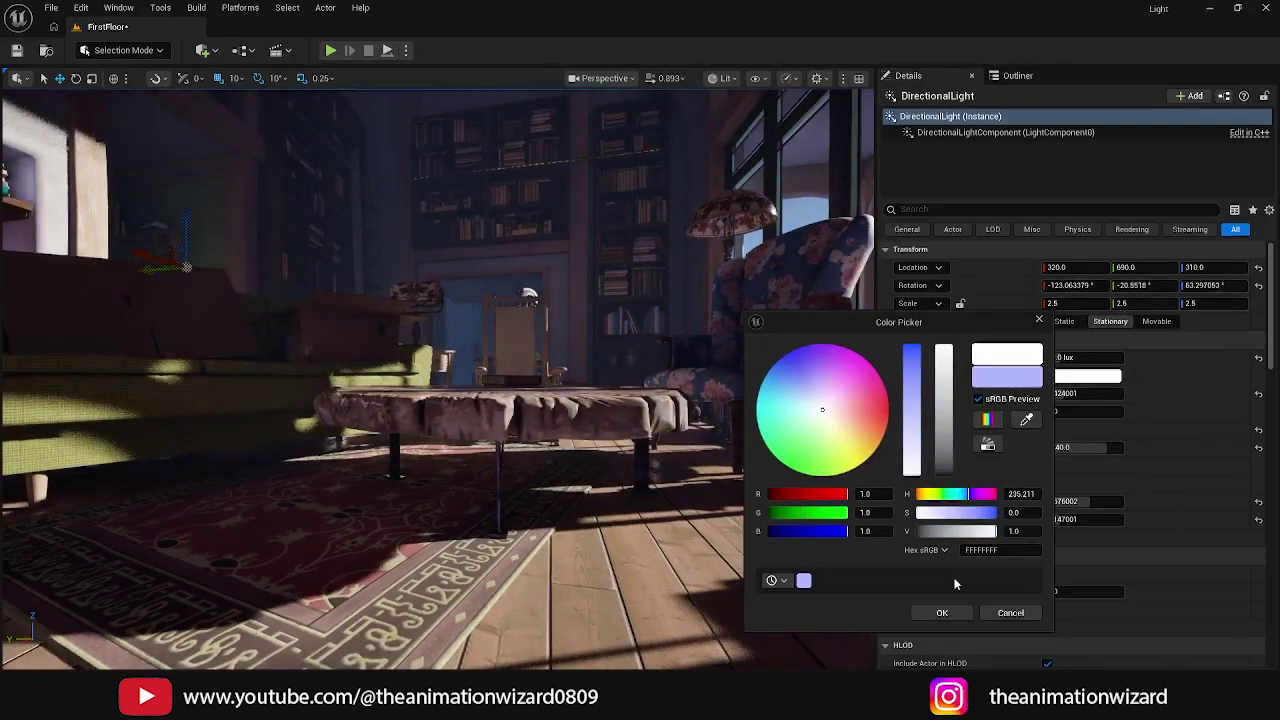
{"action": "left_click", "coordinate": [942, 612]}
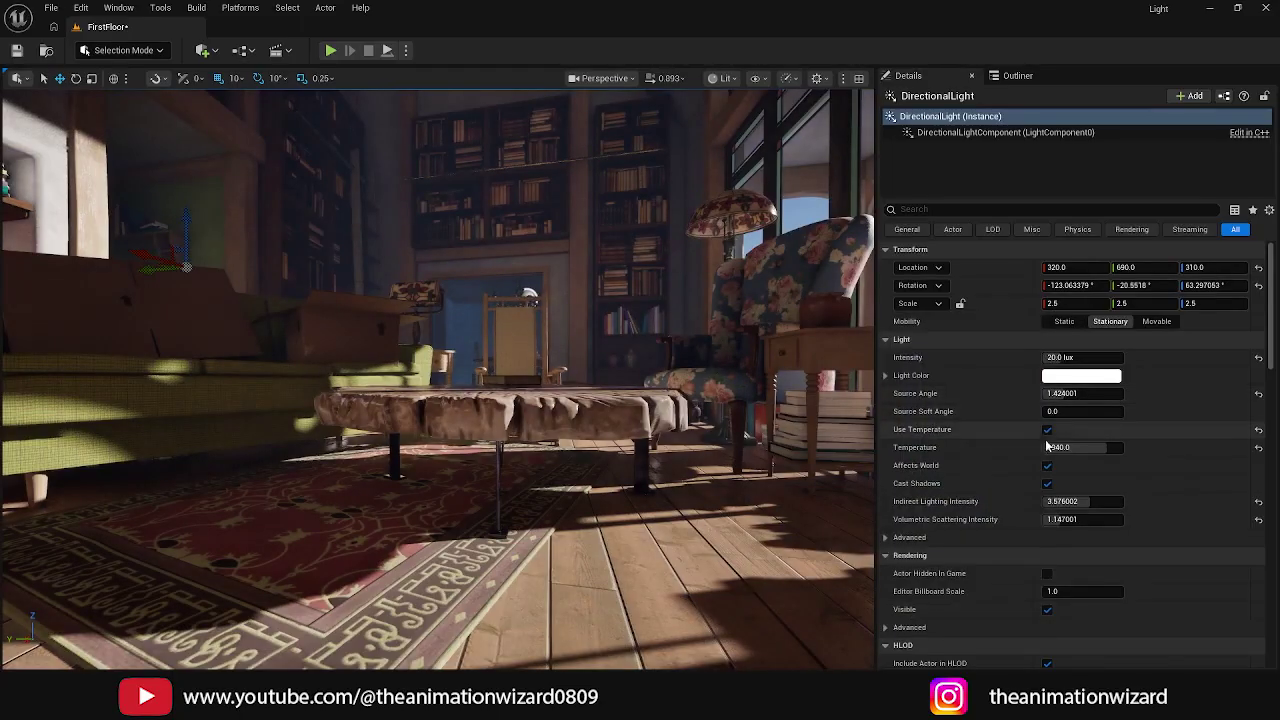
{"action": "mouse_move", "coordinate": [1076, 447]}
{"action": "left_mouse_down"}
{"action": "mouse_move", "coordinate": [1038, 447]}
{"action": "mouse_move", "coordinate": [1075, 447]}
{"action": "left_mouse_up"}
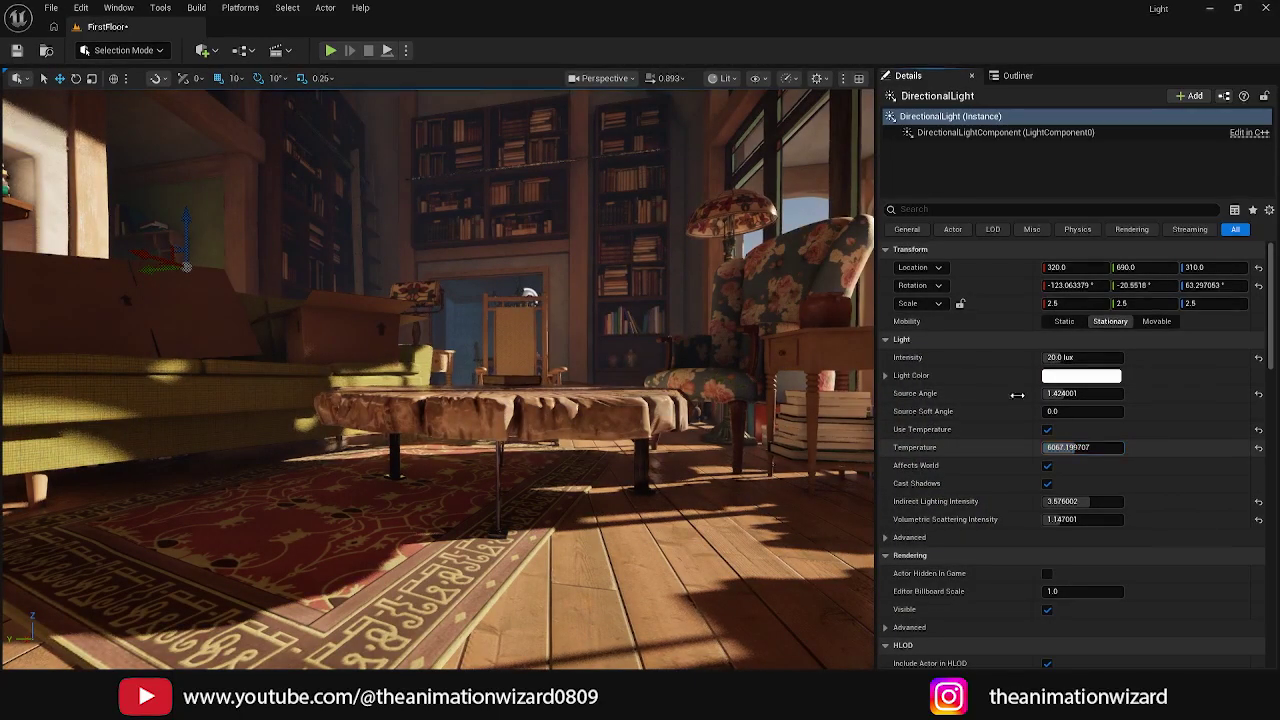
Step: Delete the DirectionalLight actor from the level
{"action": "right_click_drag", "start_coordinate": [617, 355], "coordinate": [610, 385]}
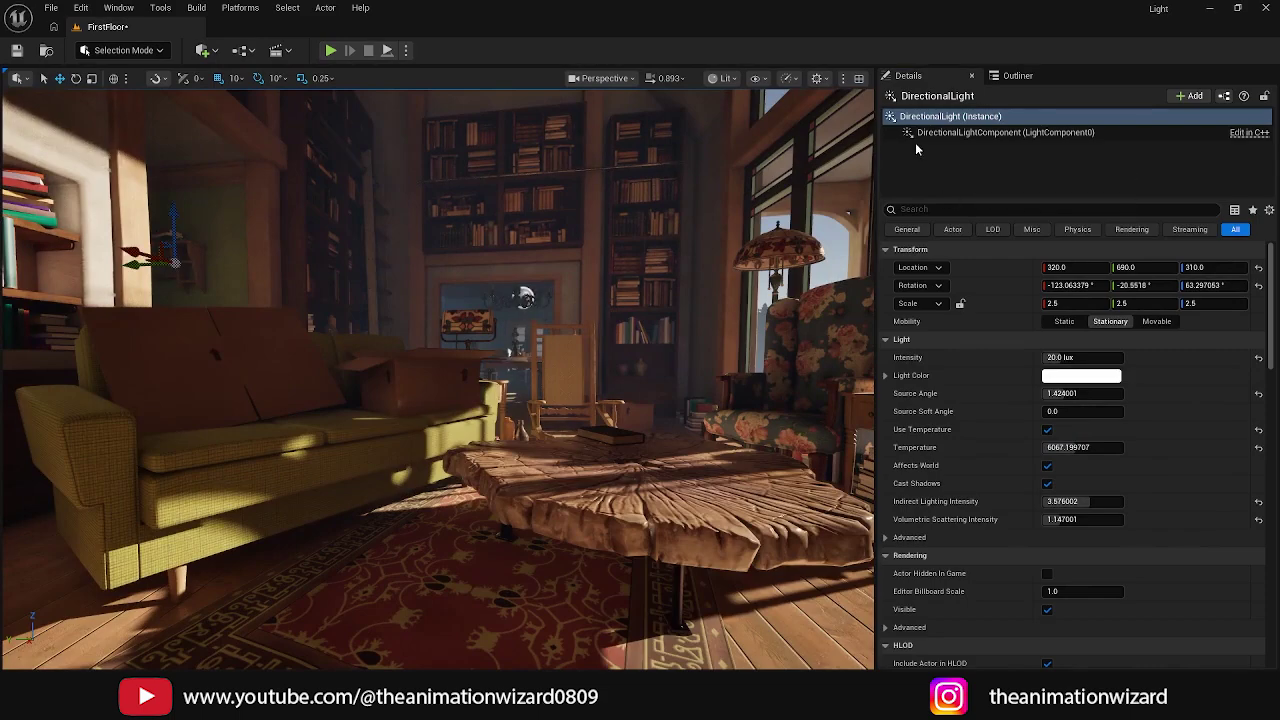
{"action": "left_click", "coordinate": [1010, 77]}
{"action": "left_click", "coordinate": [905, 408]}
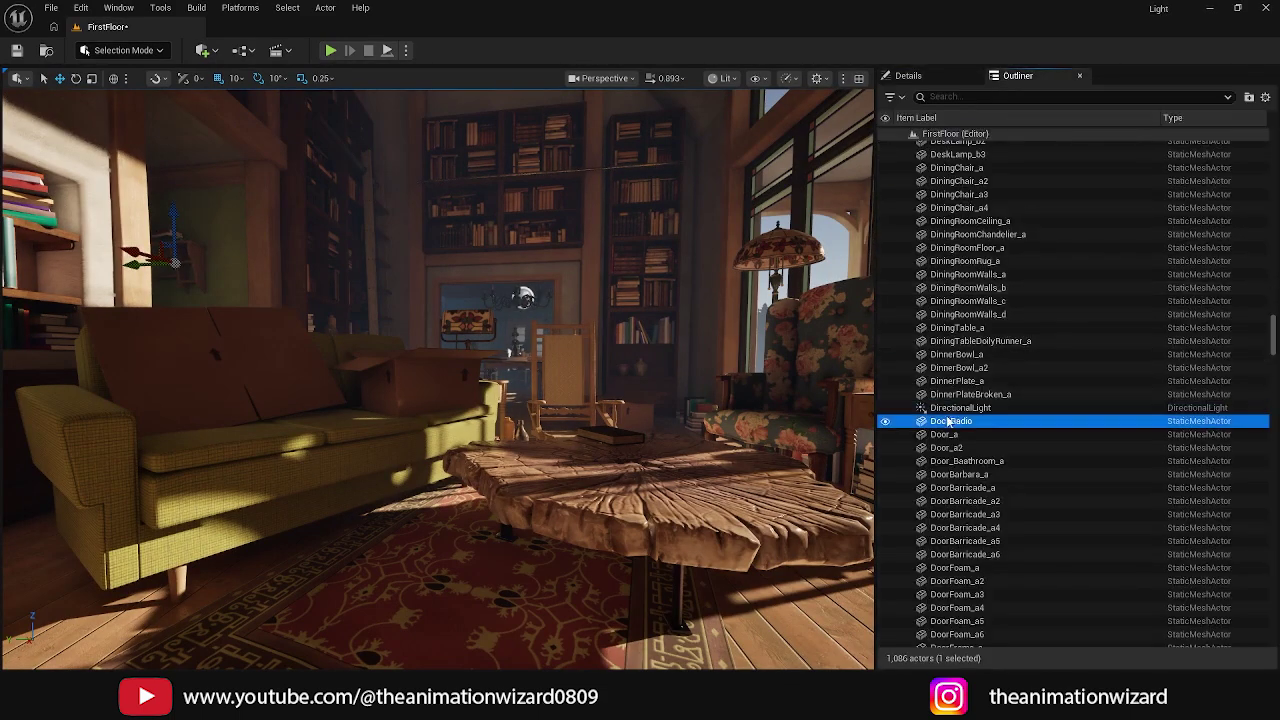
{"action": "key", "text": "Delete"}
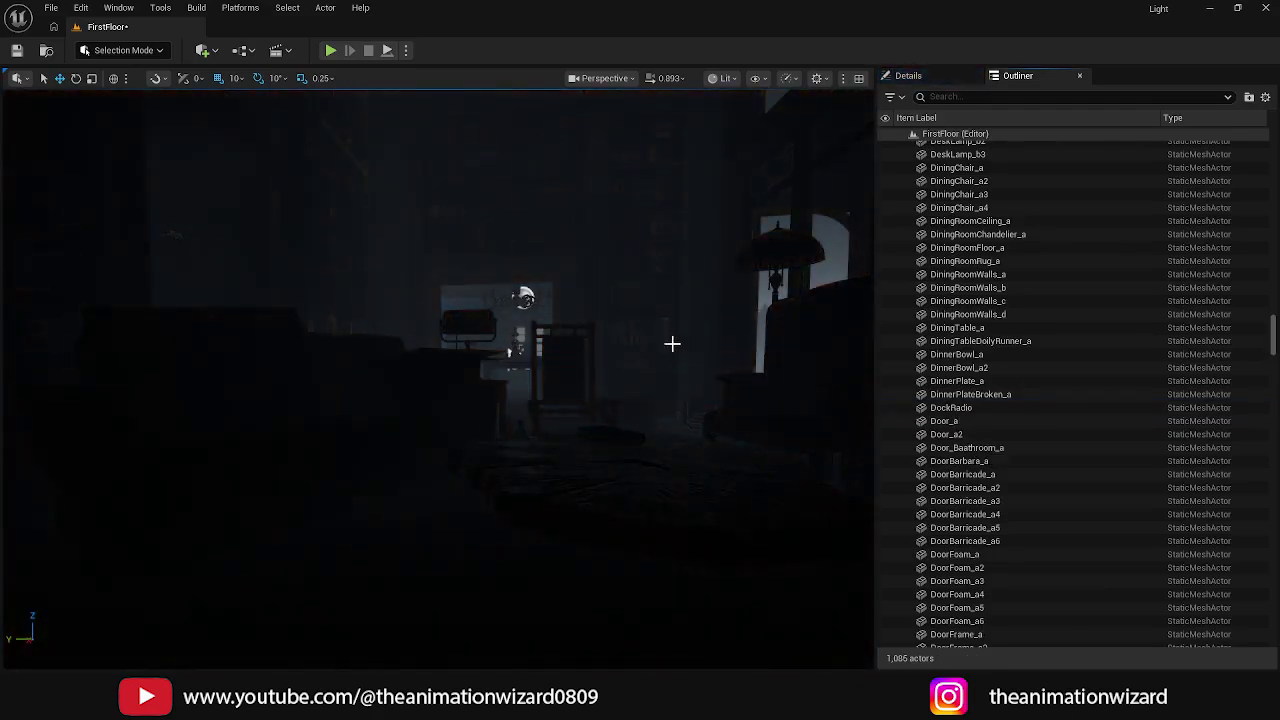
Step: Add a Point Light to the level
{"action": "left_click", "coordinate": [205, 51]}
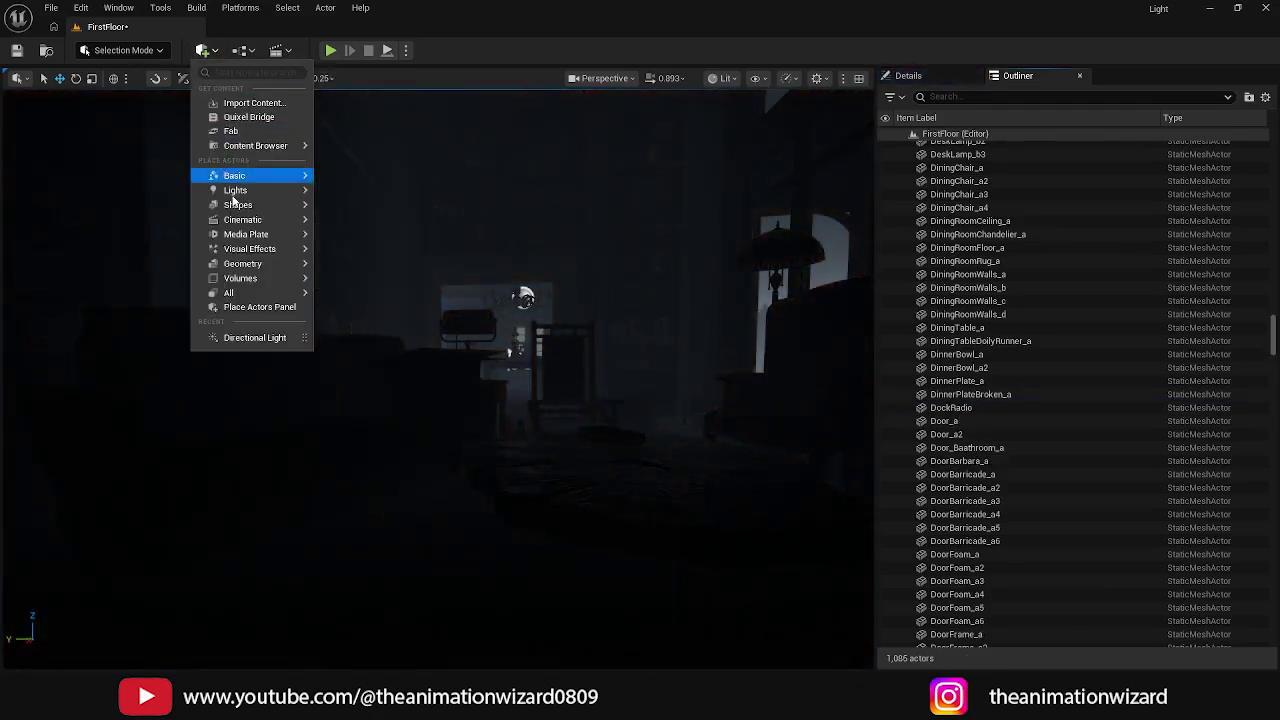
{"action": "mouse_move", "coordinate": [235, 206]}
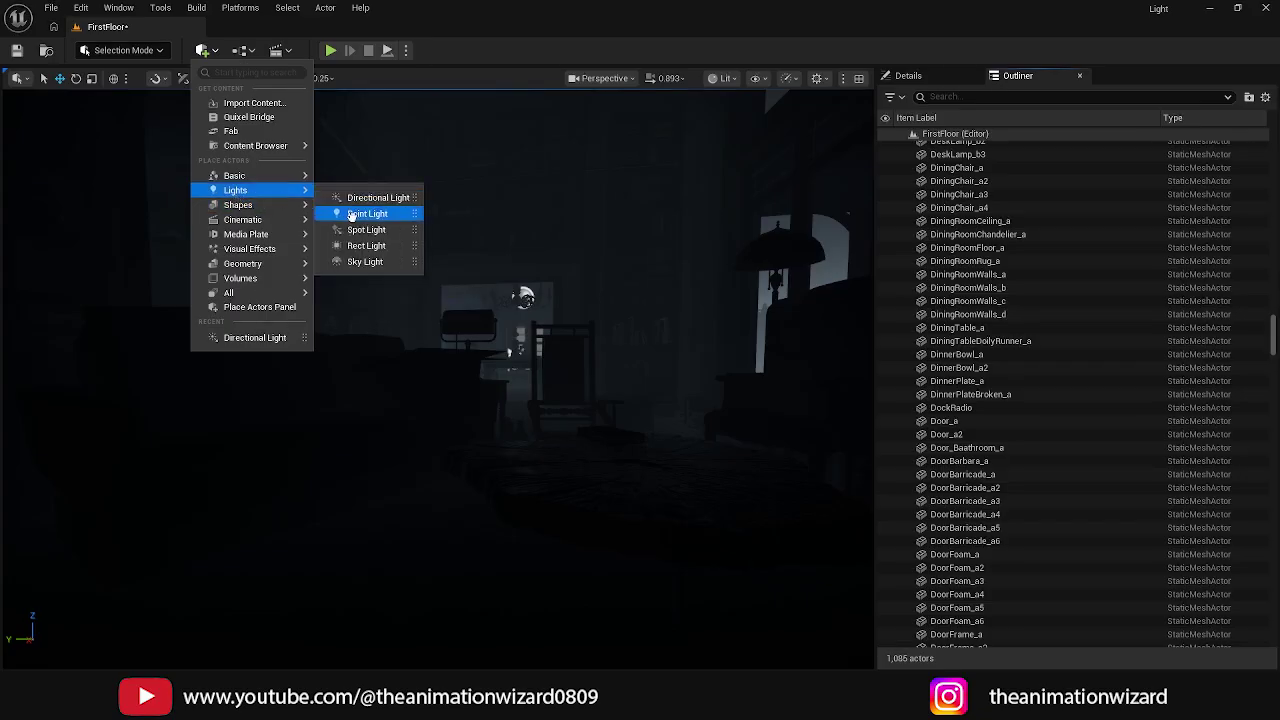
{"action": "left_click", "coordinate": [352, 215]}
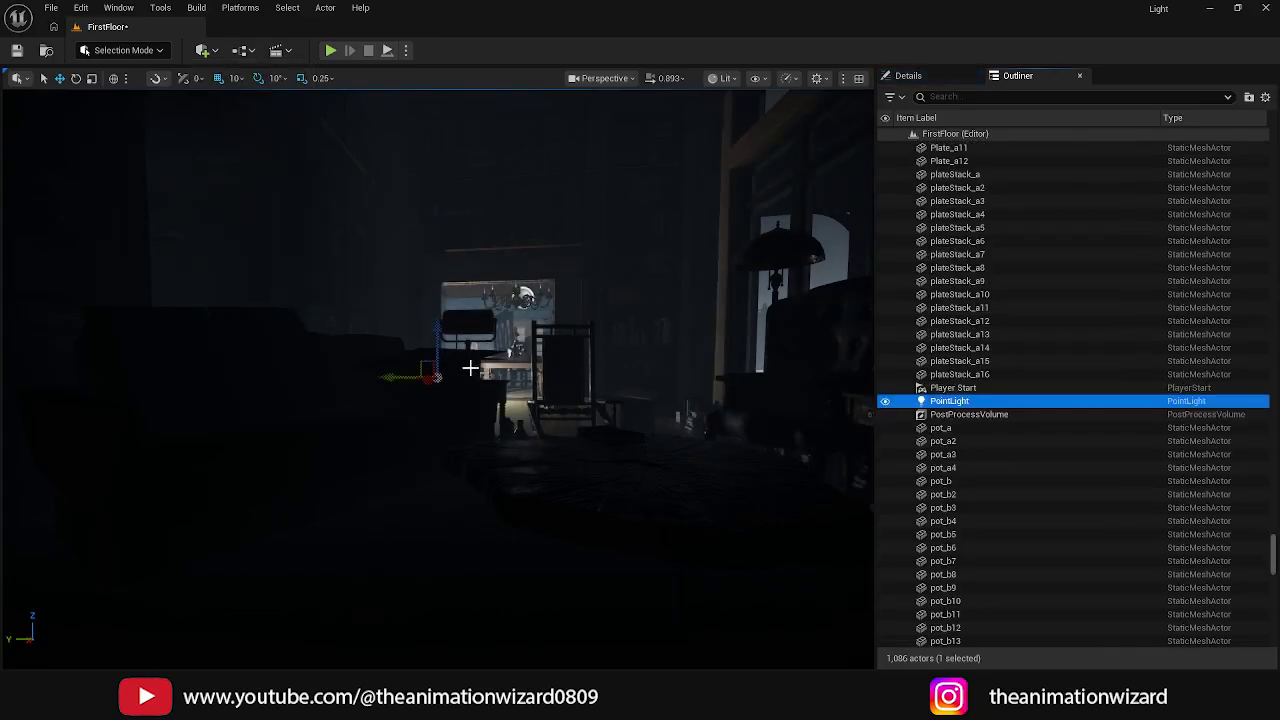
Step: Move the point light out of the dining room and into the living room, above the seating area
{"action": "key", "text": "e"}
{"action": "right_click_drag", "start_coordinate": [504, 360], "coordinate": [434, 397]}
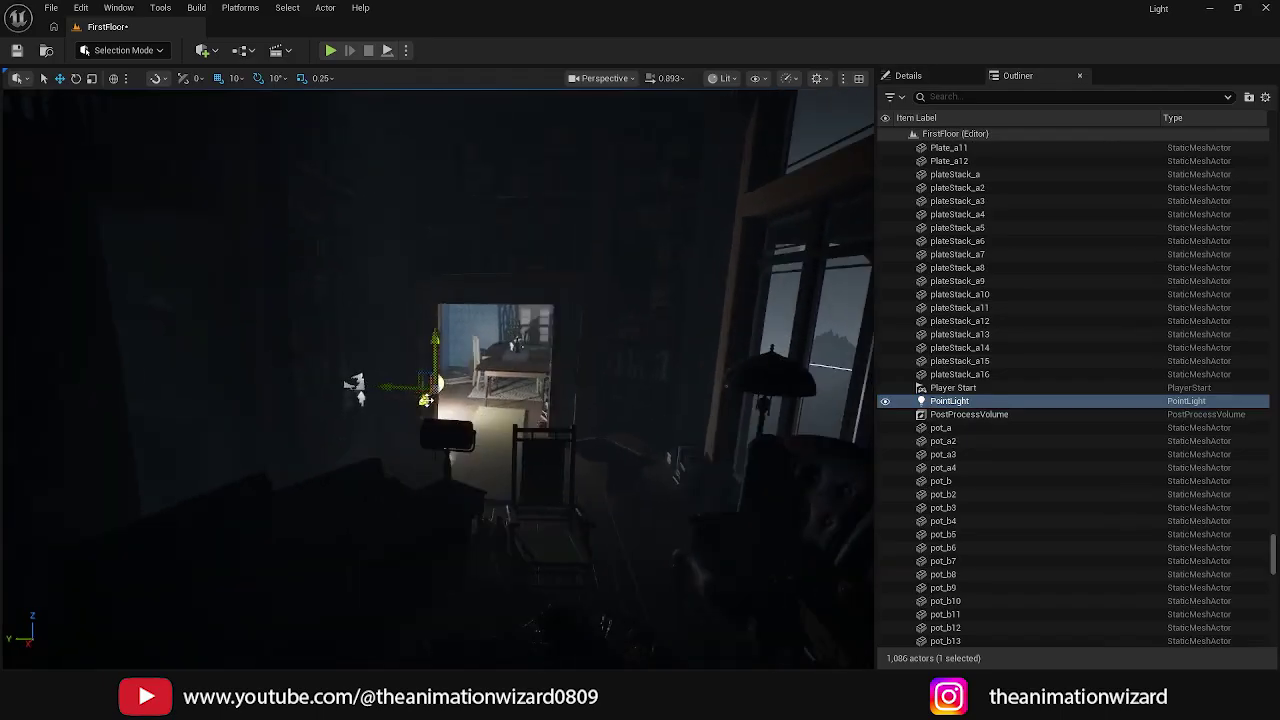
{"action": "left_click_drag", "start_coordinate": [427, 399], "coordinate": [226, 643]}
{"action": "left_click_drag", "start_coordinate": [255, 524], "coordinate": [586, 289]}
{"action": "right_click_drag", "start_coordinate": [586, 289], "coordinate": [620, 260]}
{"action": "key", "text": "d"}
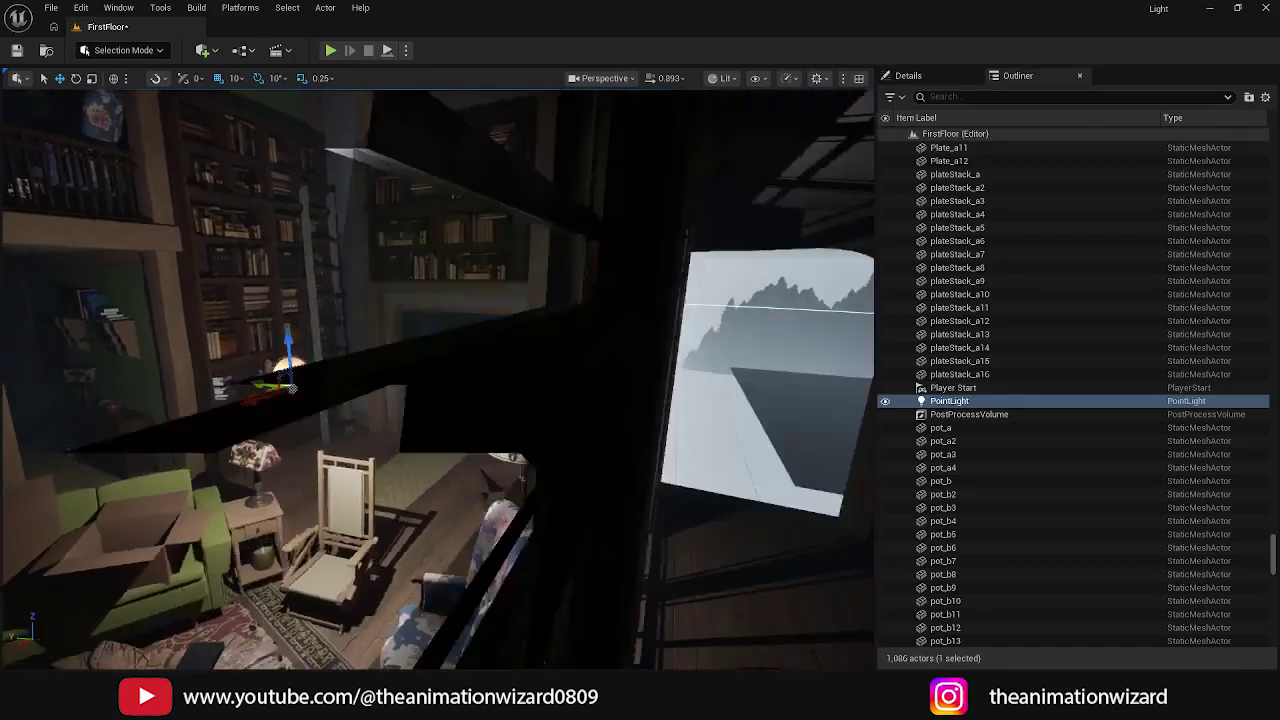
{"action": "key", "text": "w"}
{"action": "right_click_drag", "start_coordinate": [336, 368], "coordinate": [170, 335]}
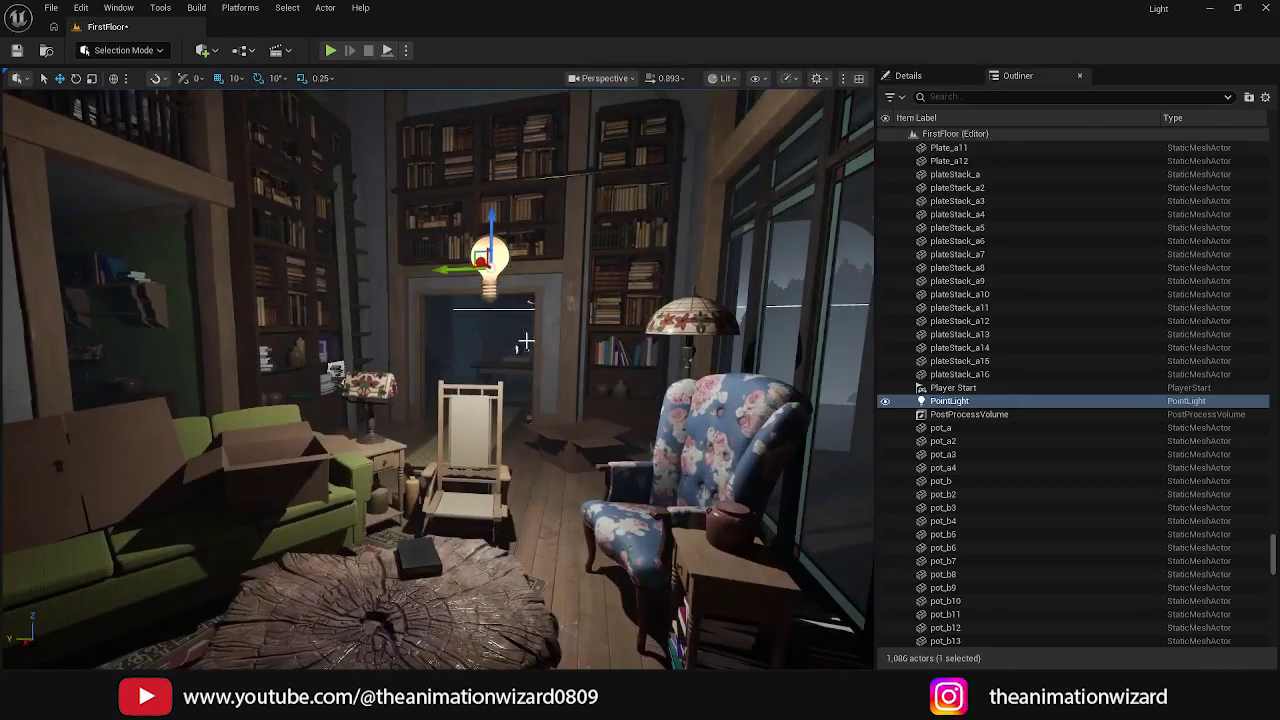
Step: Reposition the point light near the picture on the brick chimney and check the lighting with the editor icons hidden
{"action": "right_click_drag", "start_coordinate": [524, 343], "coordinate": [580, 338]}
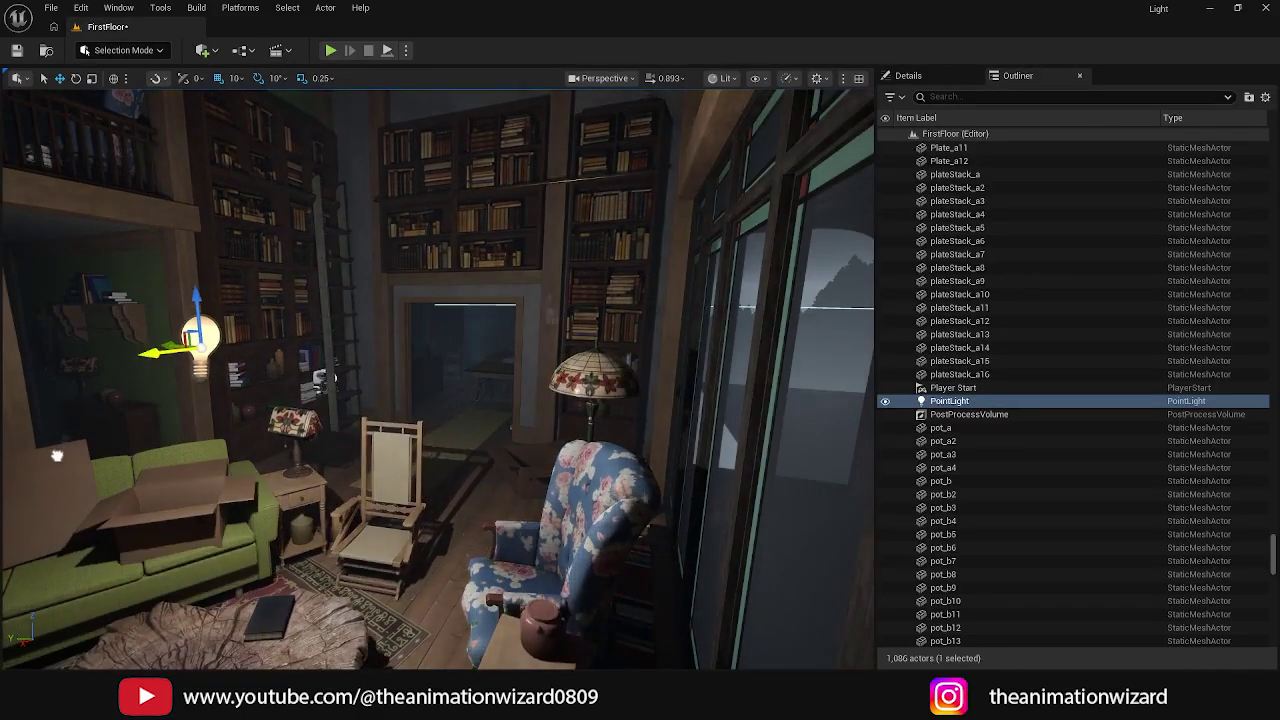
{"action": "key", "text": "f"}
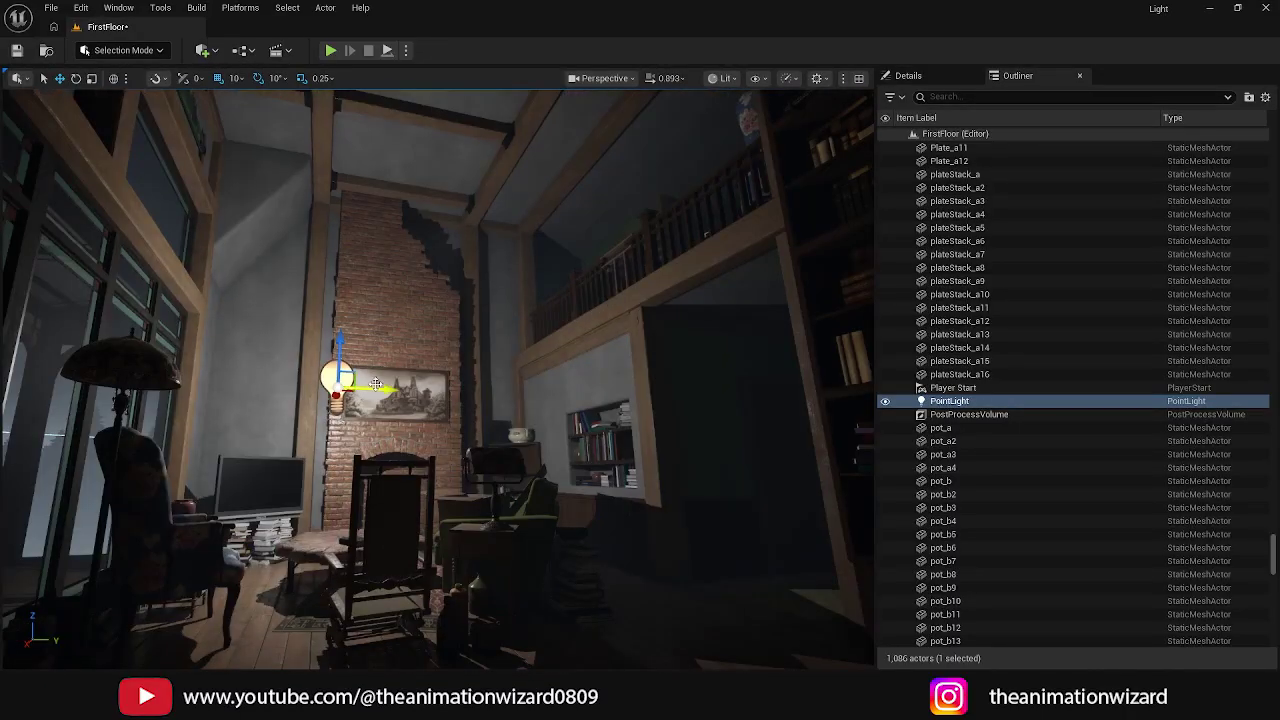
{"action": "left_click_drag", "start_coordinate": [375, 385], "coordinate": [402, 318]}
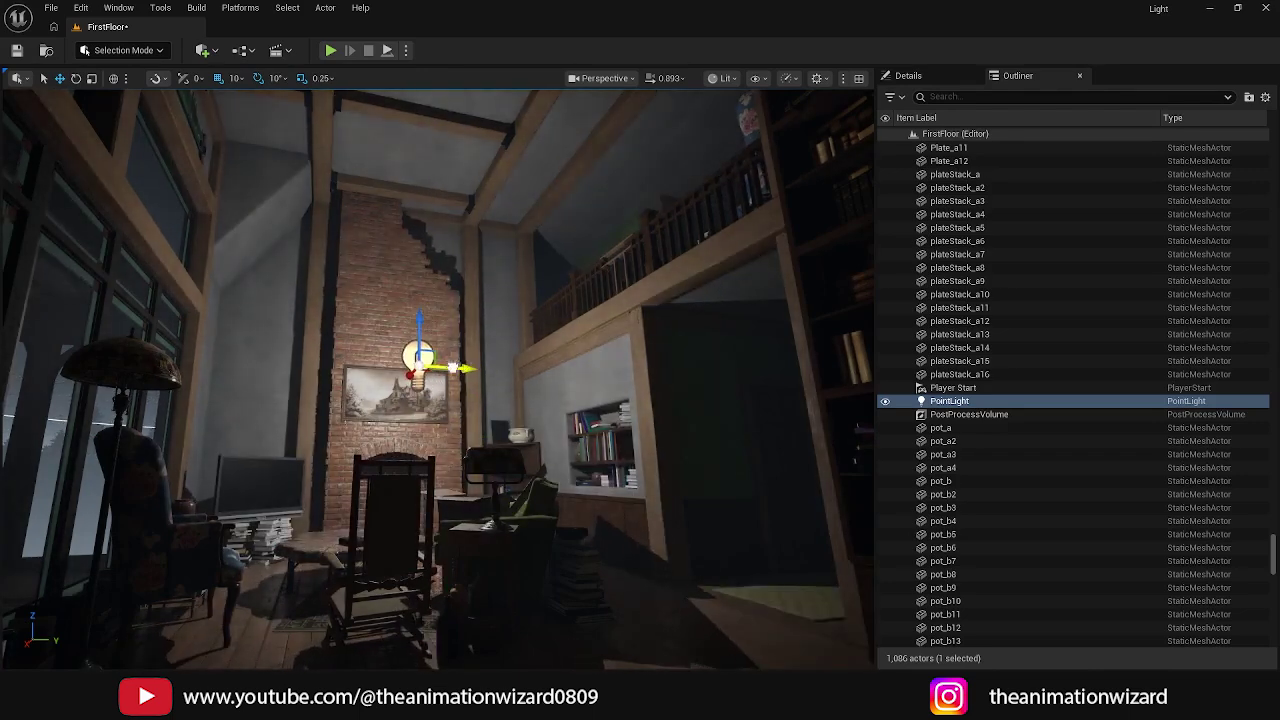
{"action": "left_click_drag", "start_coordinate": [458, 368], "coordinate": [432, 368]}
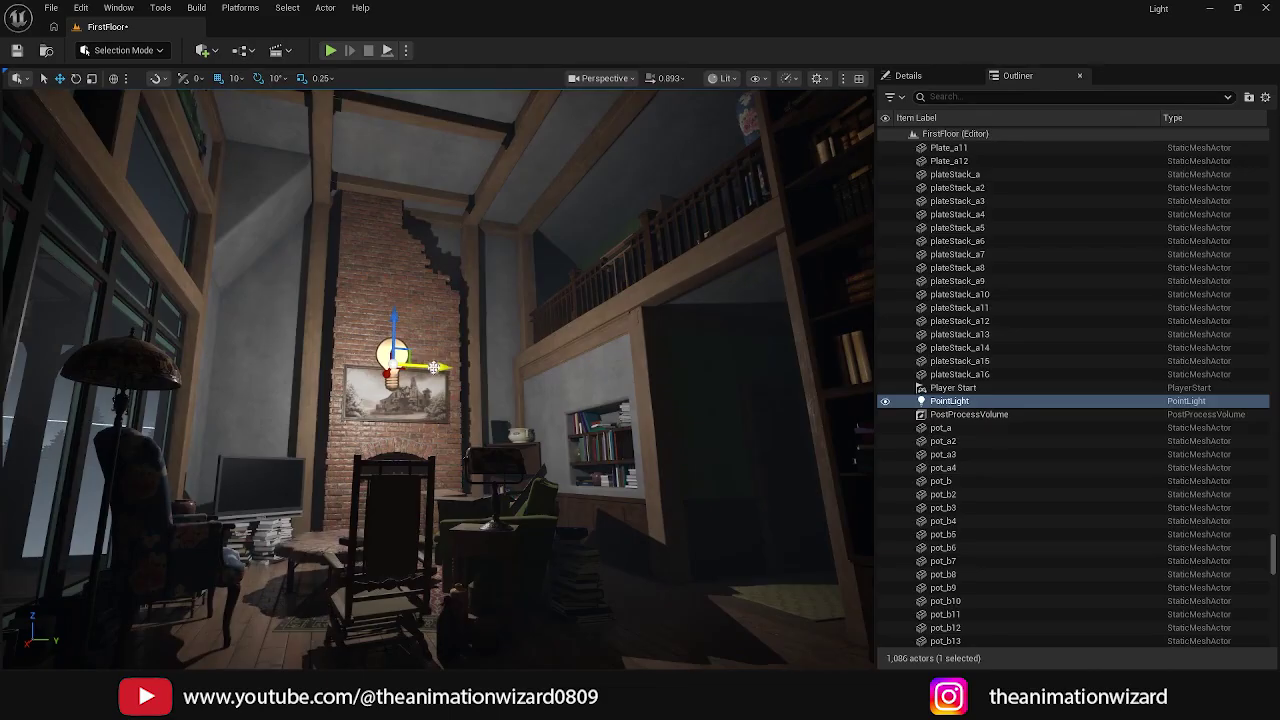
{"action": "key", "text": "g"}
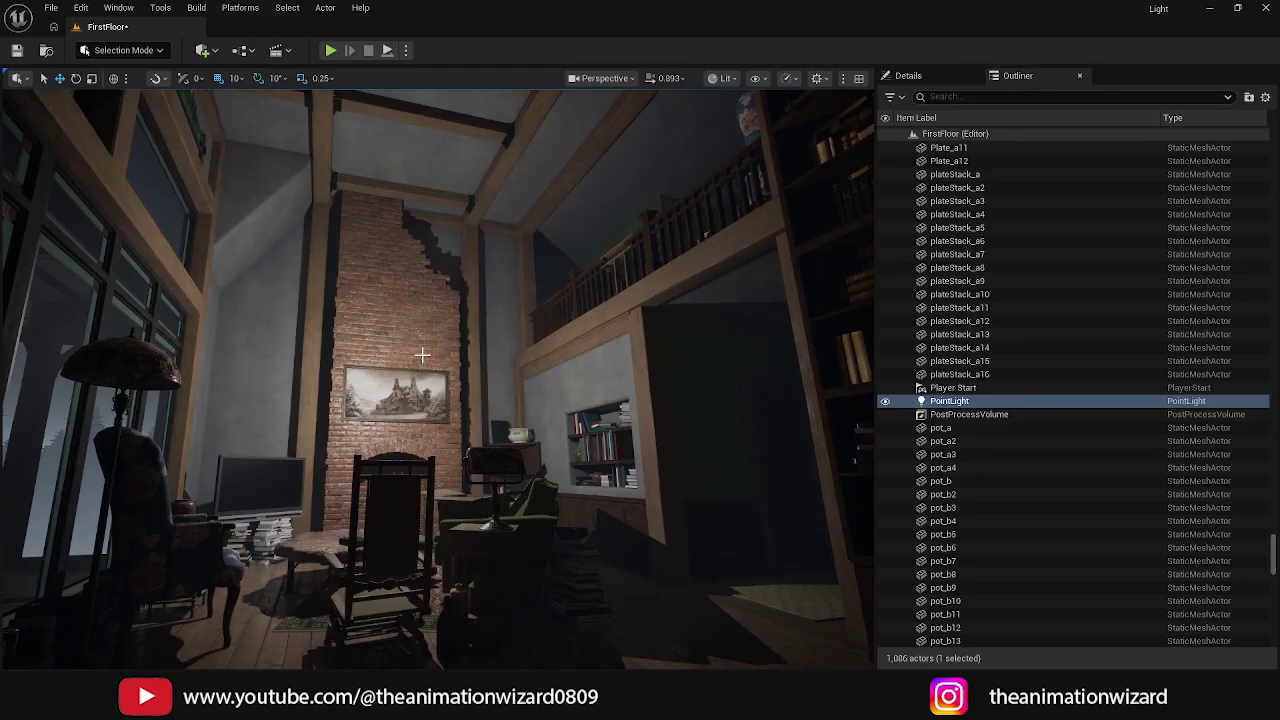
{"action": "key", "text": "g"}
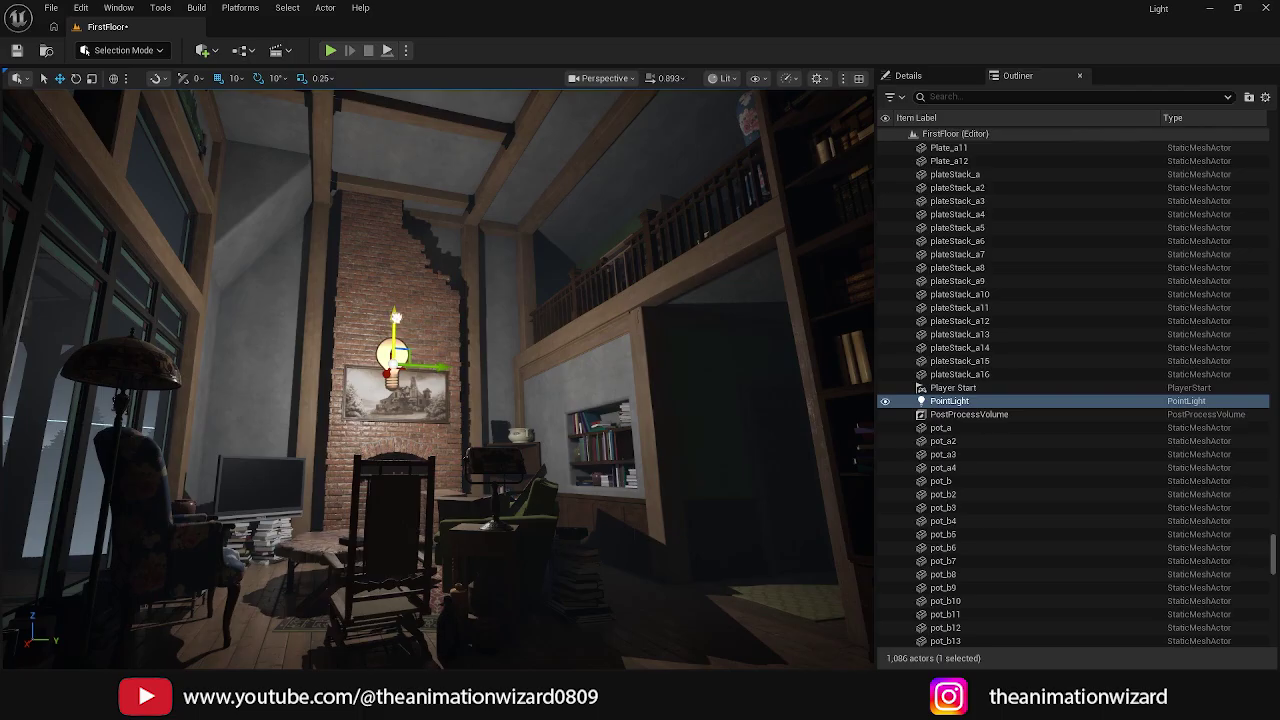
Step: Move the point light up the brick chimney, above the picture, to location X 920, Y 20, Z 380
{"action": "mouse_move", "coordinate": [396, 318]}
{"action": "left_mouse_down"}
{"action": "mouse_move", "coordinate": [396, 383]}
{"action": "mouse_move", "coordinate": [396, 332]}
{"action": "mouse_move", "coordinate": [421, 316]}
{"action": "mouse_move", "coordinate": [418, 343]}
{"action": "mouse_move", "coordinate": [428, 233]}
{"action": "mouse_move", "coordinate": [412, 362]}
{"action": "mouse_move", "coordinate": [419, 348]}
{"action": "left_mouse_up"}
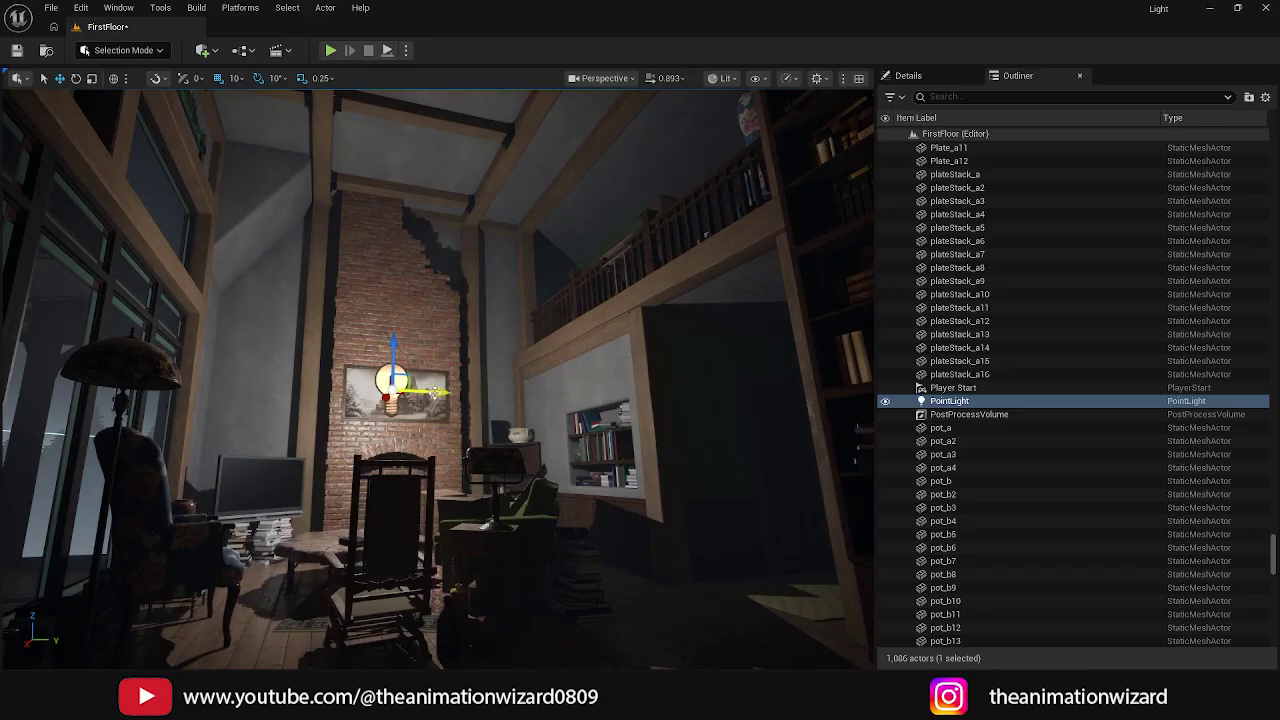
{"action": "mouse_move", "coordinate": [435, 391]}
{"action": "left_mouse_down"}
{"action": "mouse_move", "coordinate": [462, 391]}
{"action": "mouse_move", "coordinate": [434, 274]}
{"action": "left_mouse_up"}
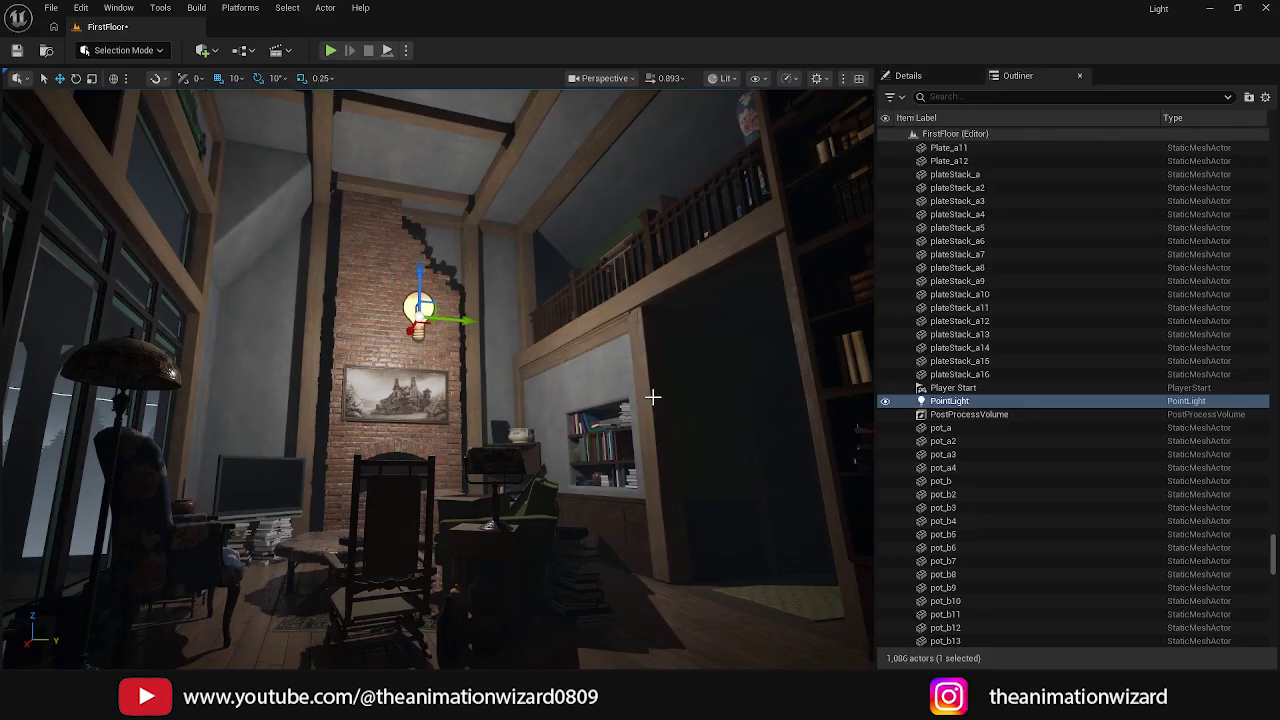
{"action": "key", "text": "e"}
{"action": "right_click_drag", "start_coordinate": [563, 411], "coordinate": [520, 505]}
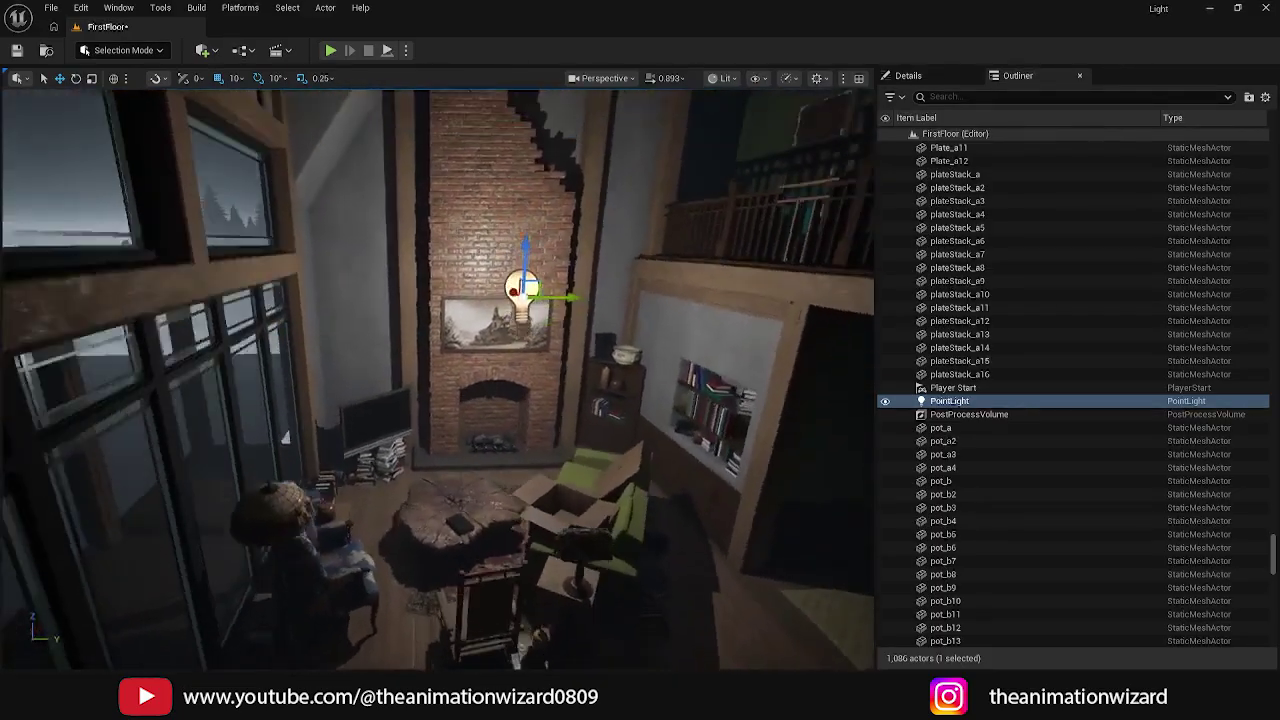
{"action": "left_click_drag", "start_coordinate": [520, 505], "coordinate": [562, 389], "text": "alt"}
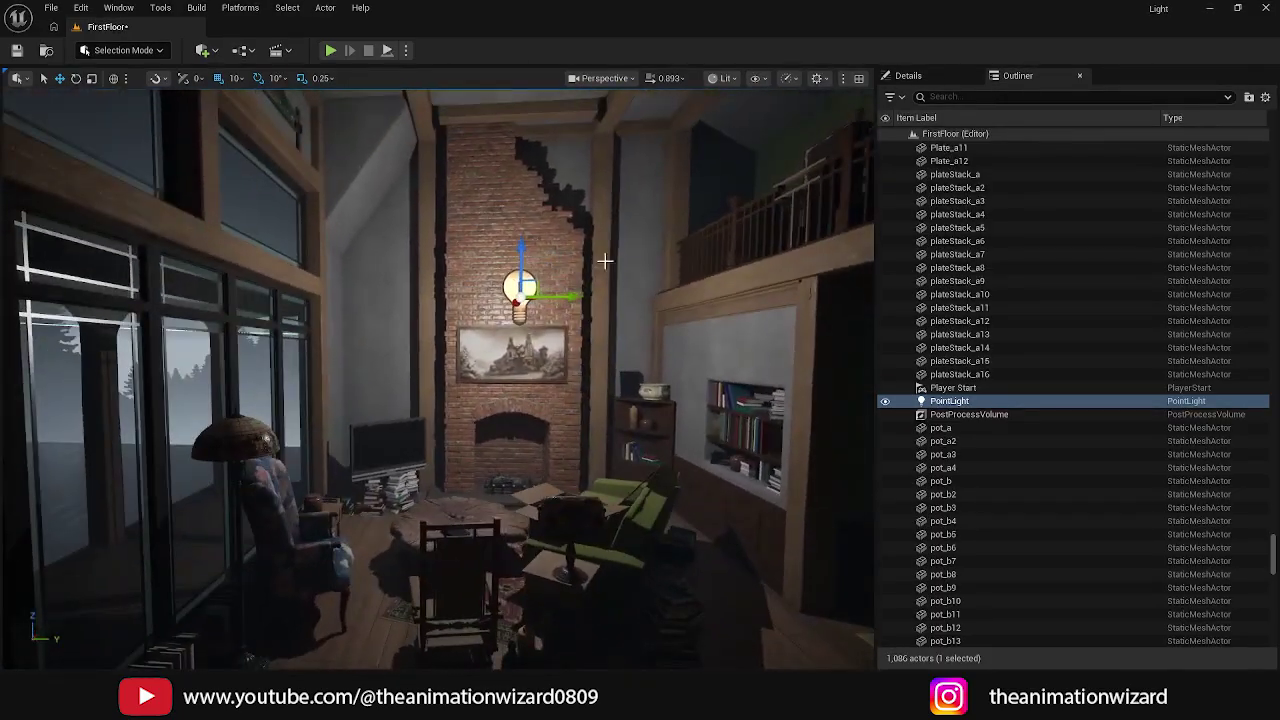
{"action": "left_click_drag", "start_coordinate": [521, 250], "coordinate": [520, 146]}
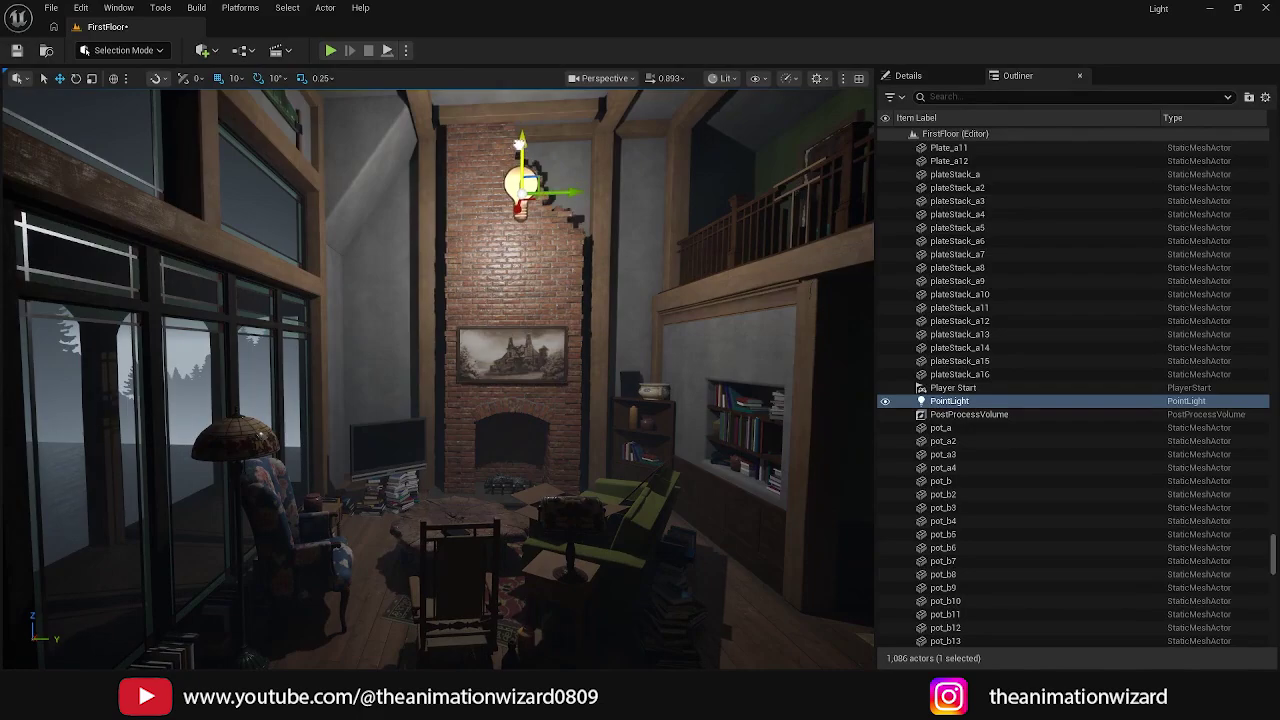
{"action": "left_click_drag", "start_coordinate": [583, 329], "coordinate": [555, 240], "text": "alt"}
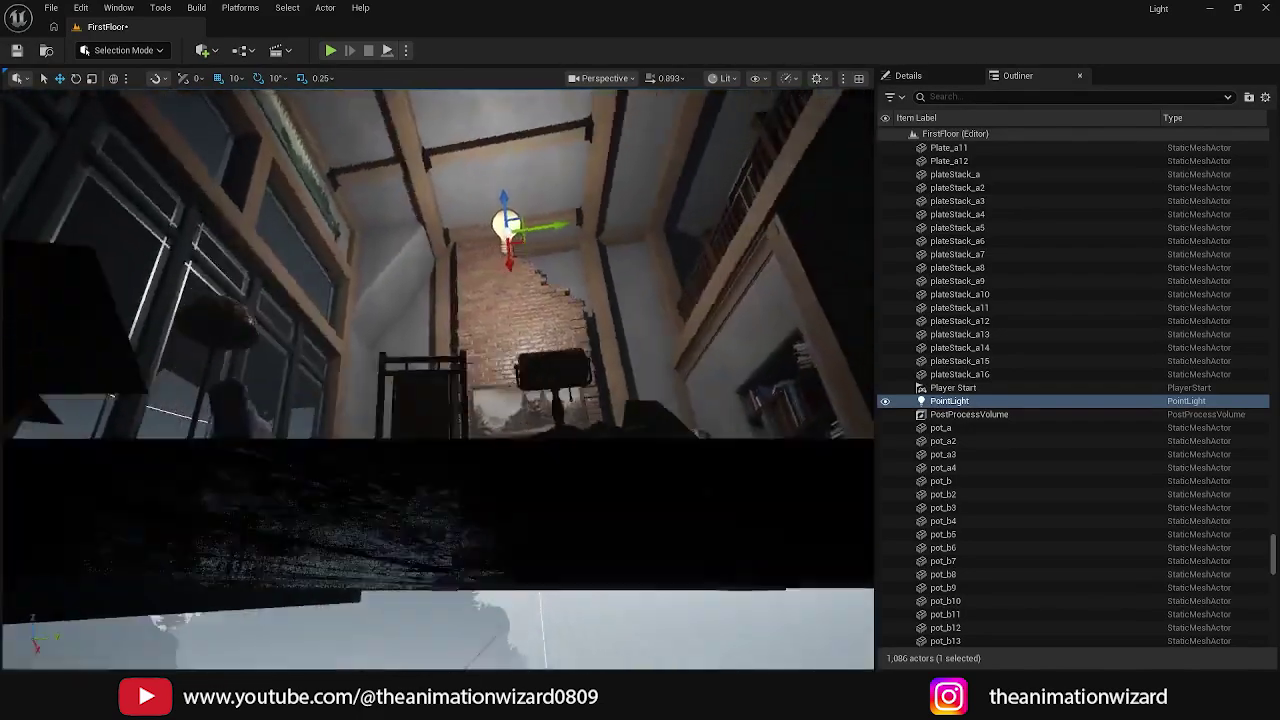
{"action": "left_click_drag", "start_coordinate": [112, 397], "coordinate": [125, 338], "text": "alt"}
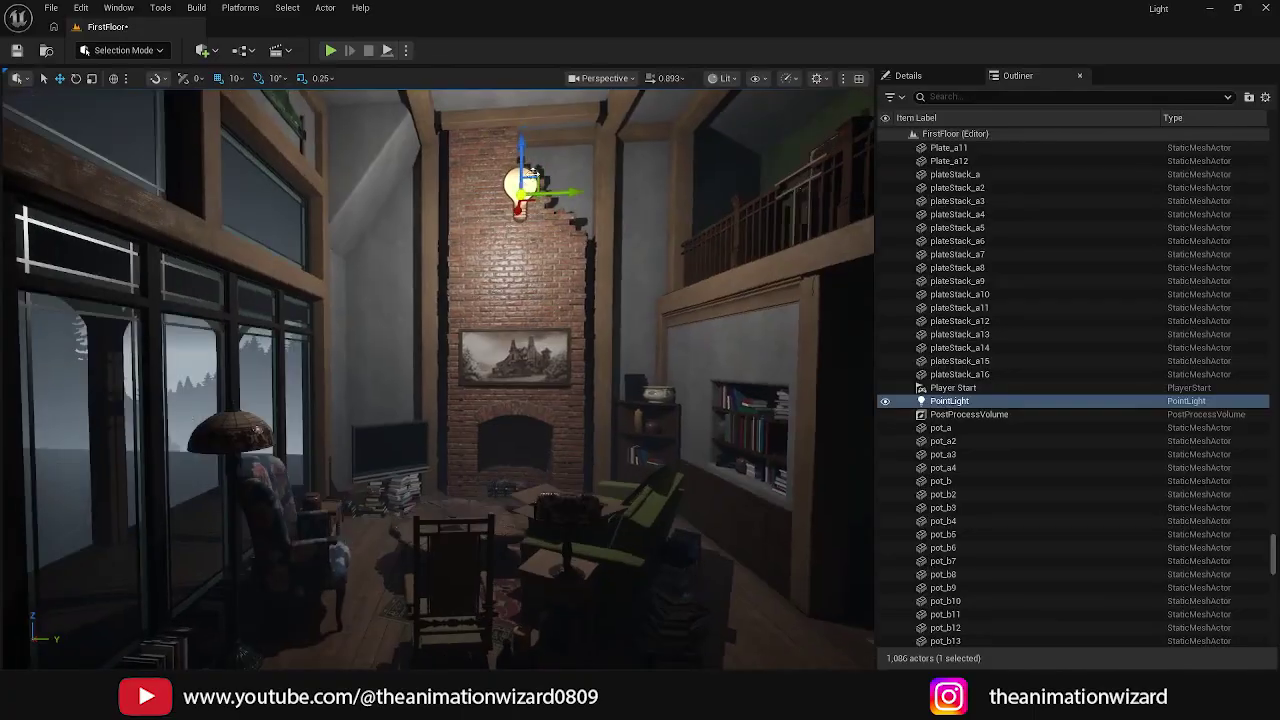
{"action": "left_click_drag", "start_coordinate": [523, 142], "coordinate": [523, 188]}
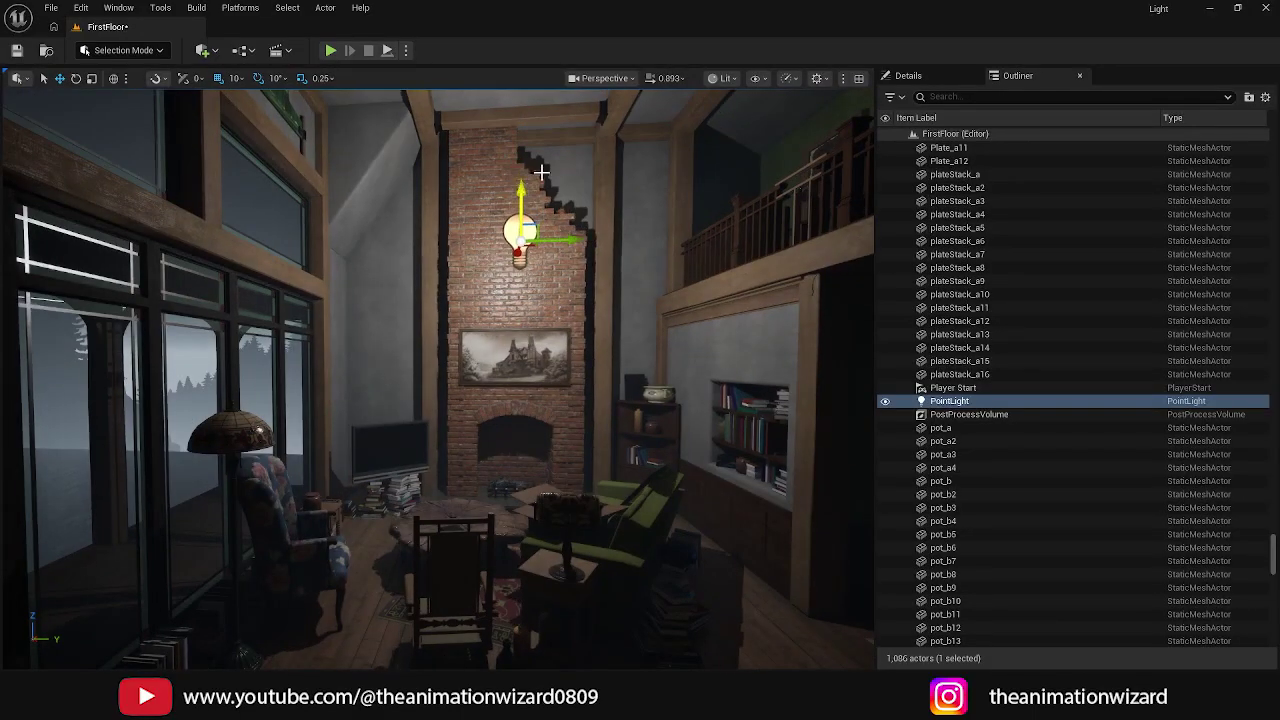
Step: Try point light intensities of 5 cd and 1 cd, return to 5 cd, and set 10 cd
{"action": "left_click", "coordinate": [940, 82]}
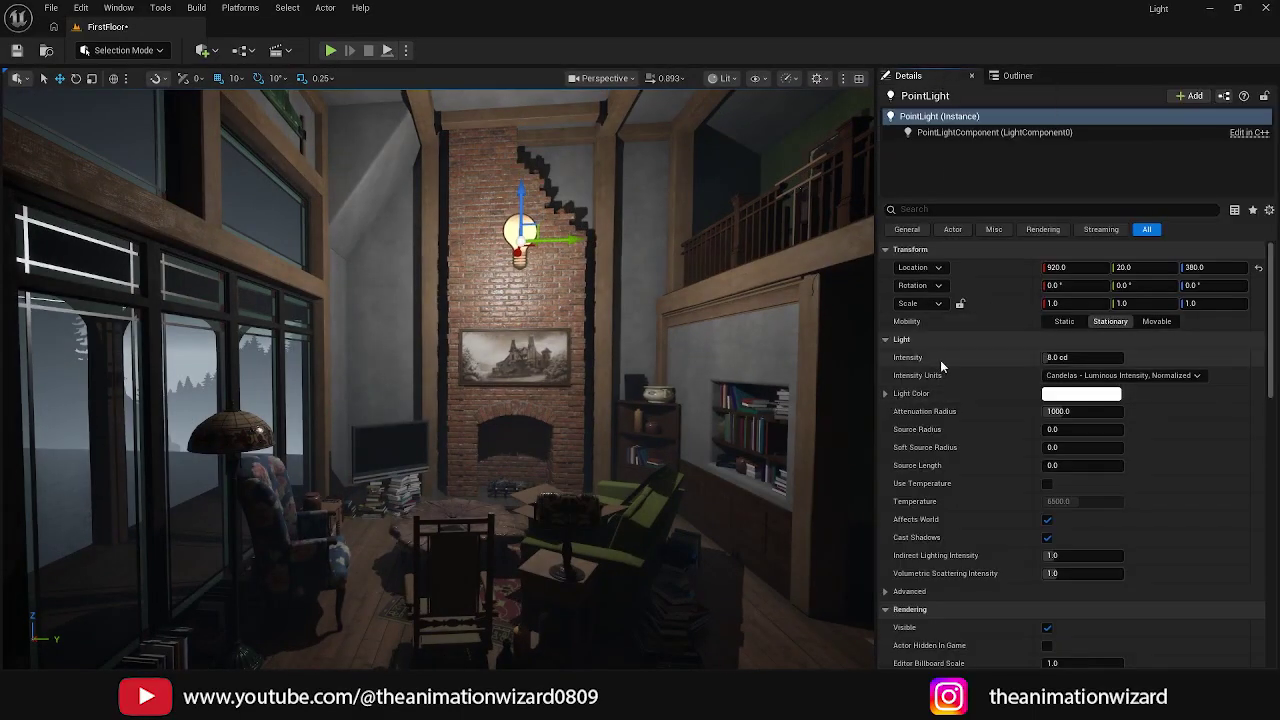
{"action": "left_click", "coordinate": [1051, 357]}
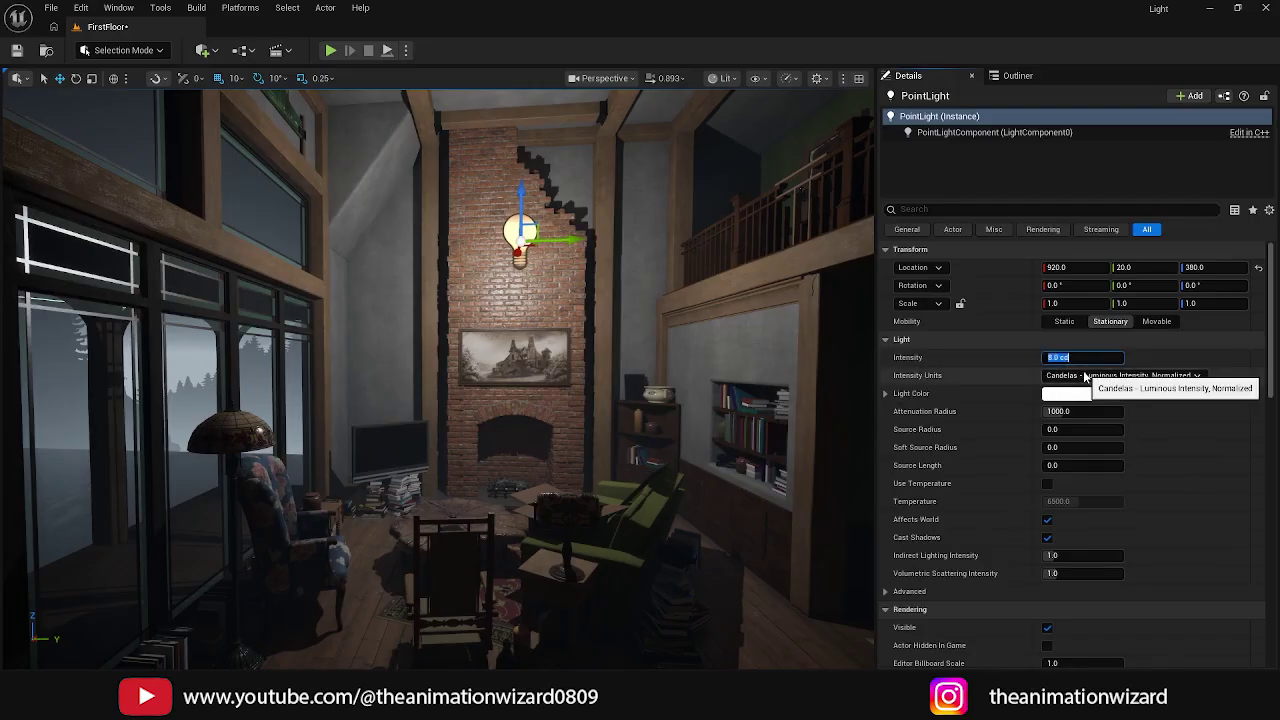
{"action": "type", "text": "5"}
{"action": "key", "text": "Return"}
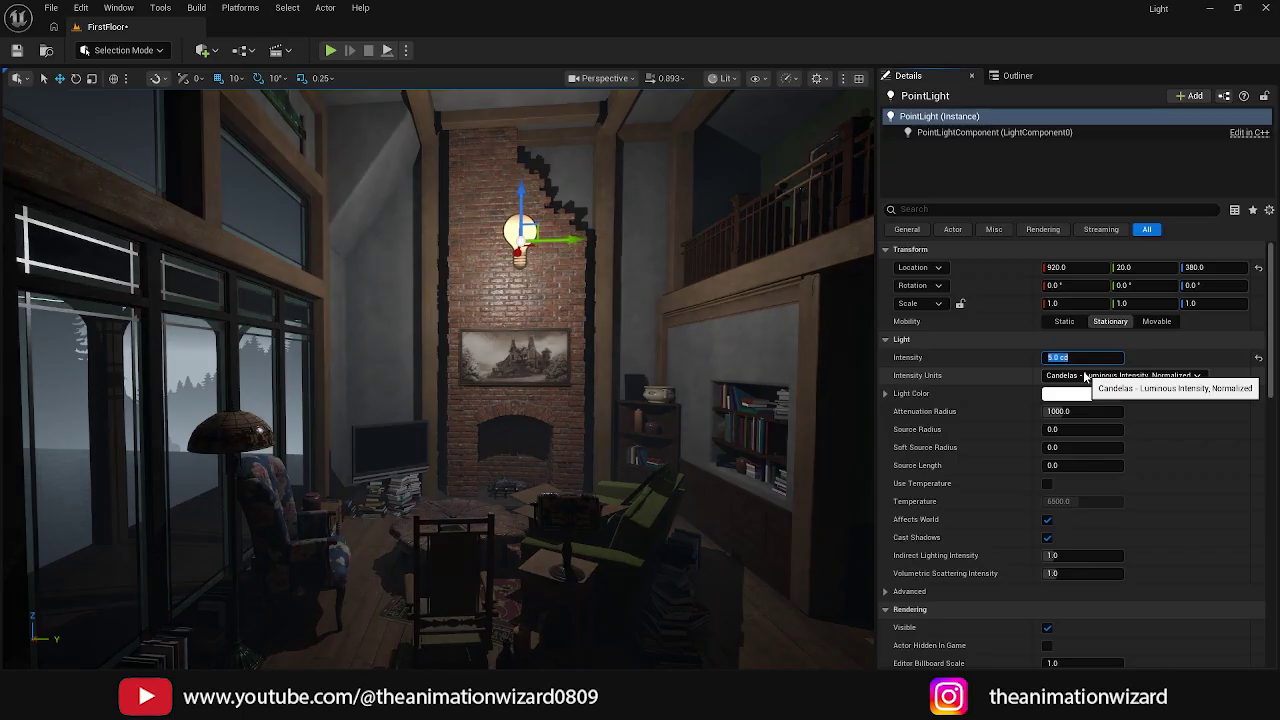
{"action": "type", "text": "1"}
{"action": "key", "text": "Return"}
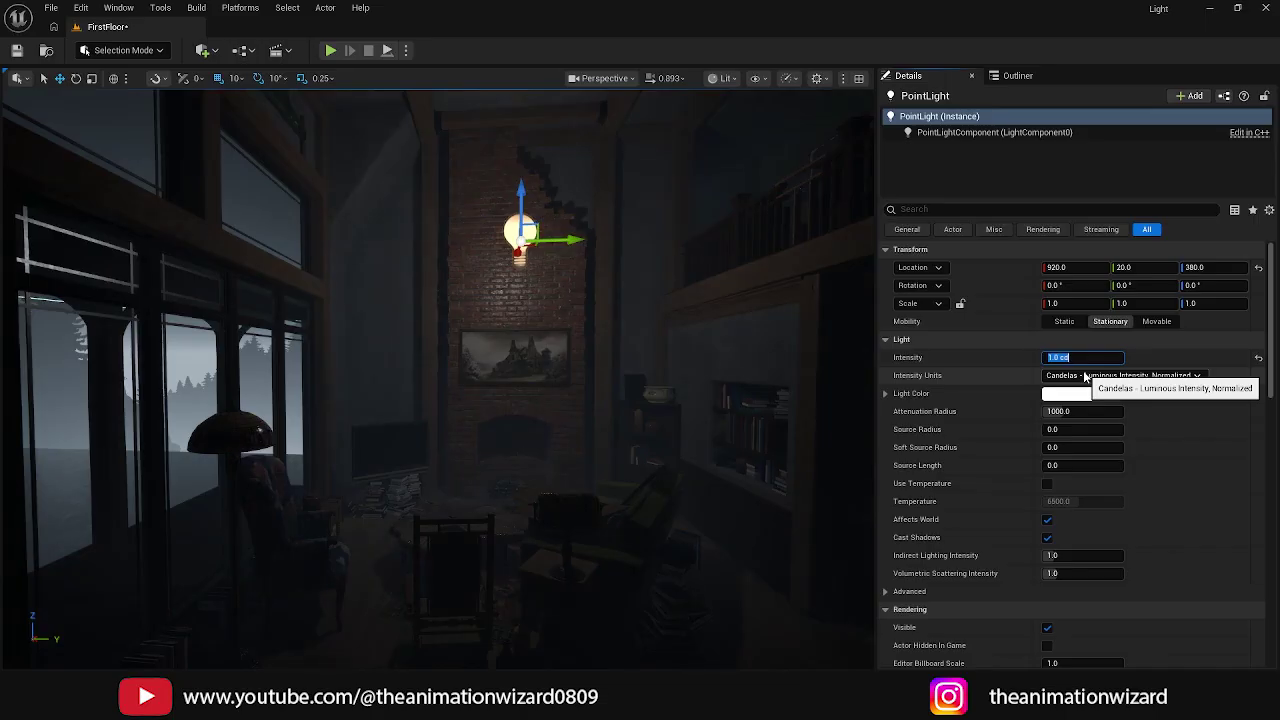
{"action": "key", "text": "Return"}
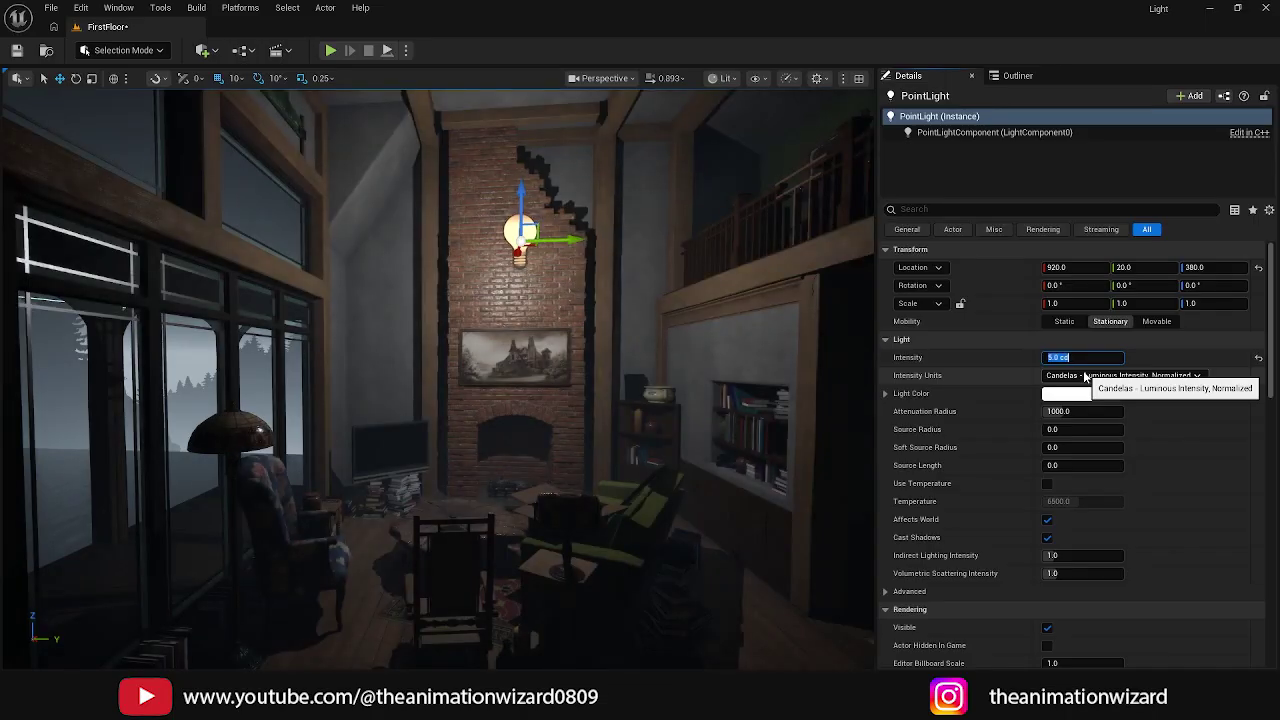
{"action": "type", "text": "10"}
{"action": "key", "text": "Return"}
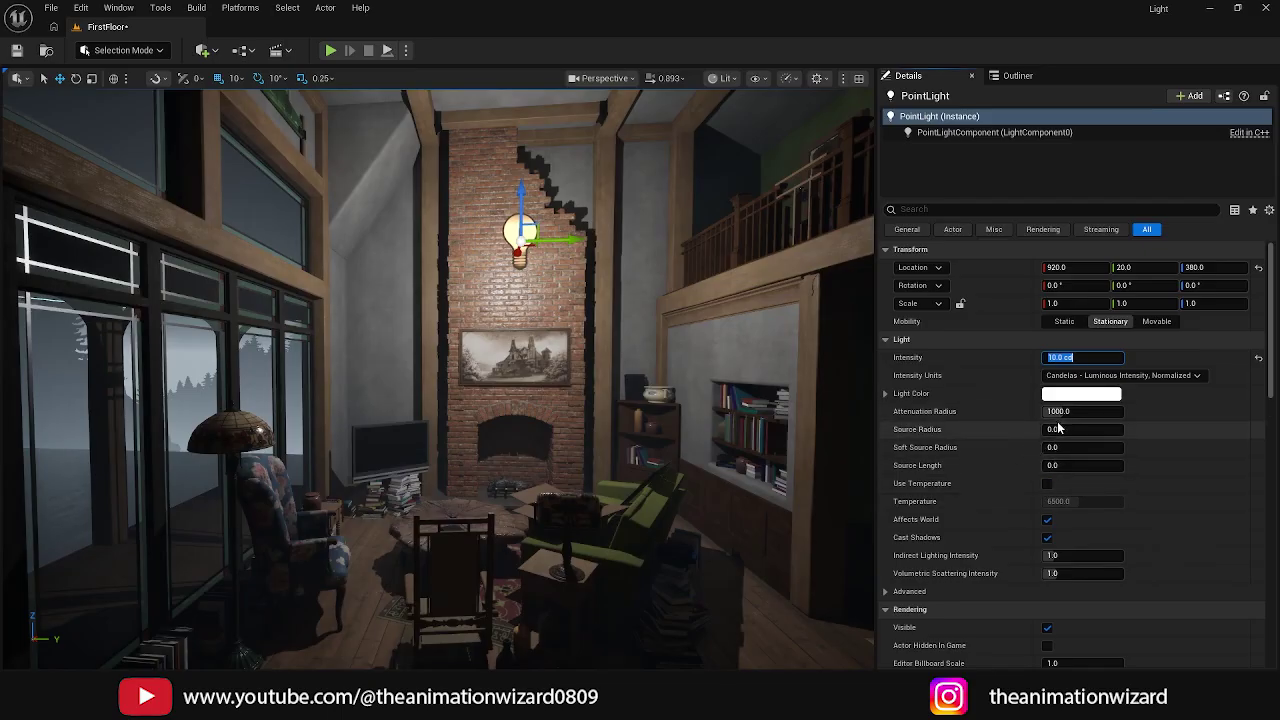
Step: Reduce the point light's attenuation radius to about 294 and inspect its reach around the chimney
{"action": "left_click_drag", "start_coordinate": [565, 355], "coordinate": [500, 340], "text": "alt"}
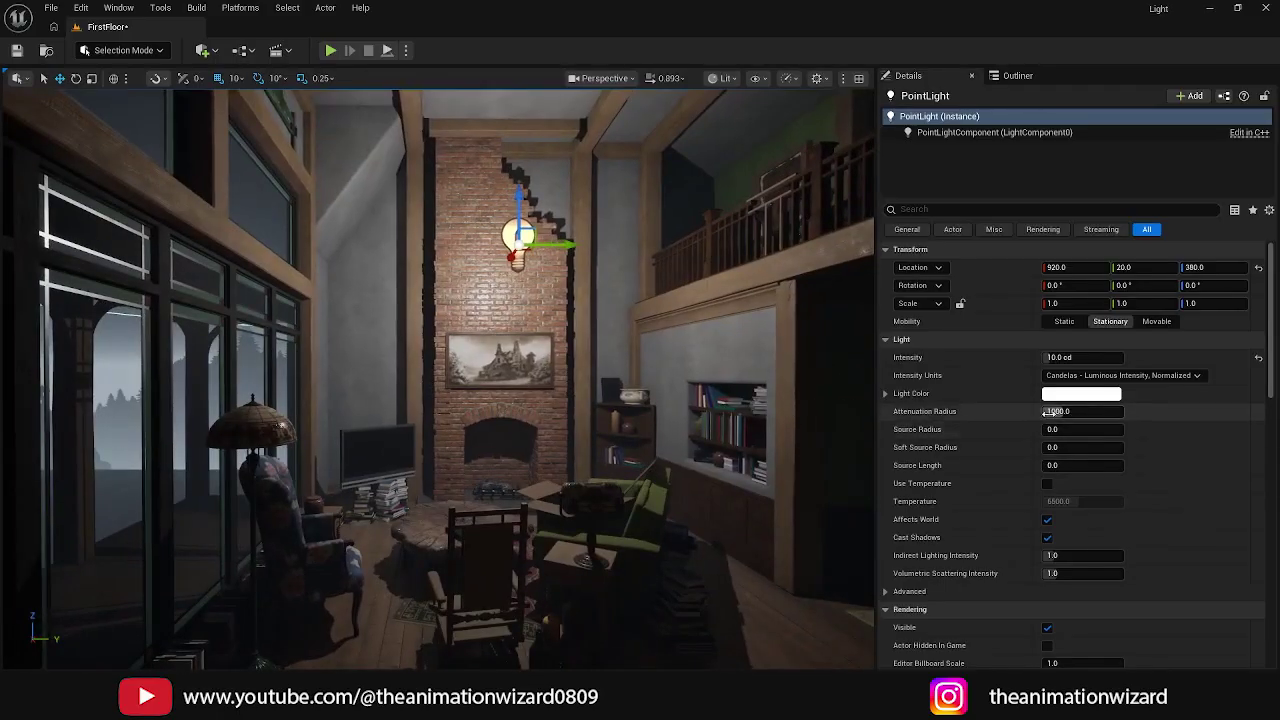
{"action": "mouse_move", "coordinate": [1060, 411]}
{"action": "left_mouse_down"}
{"action": "mouse_move", "coordinate": [960, 412]}
{"action": "mouse_move", "coordinate": [1046, 412]}
{"action": "left_mouse_up"}
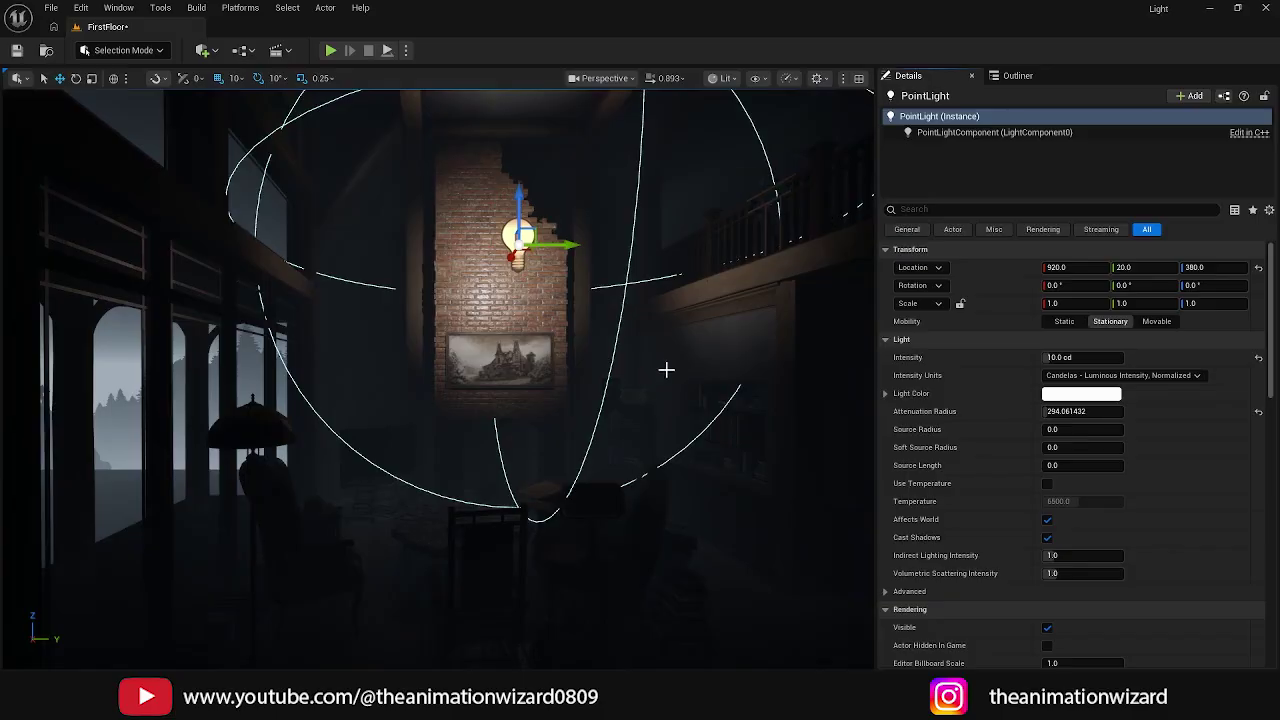
{"action": "mouse_move", "coordinate": [666, 370]}
{"action": "right_mouse_down"}
{"action": "mouse_move", "coordinate": [655, 460]}
{"action": "mouse_move", "coordinate": [540, 520]}
{"action": "mouse_move", "coordinate": [545, 450]}
{"action": "mouse_move", "coordinate": [575, 400]}
{"action": "mouse_move", "coordinate": [665, 372]}
{"action": "mouse_move", "coordinate": [645, 375]}
{"action": "mouse_move", "coordinate": [654, 357]}
{"action": "right_mouse_up"}
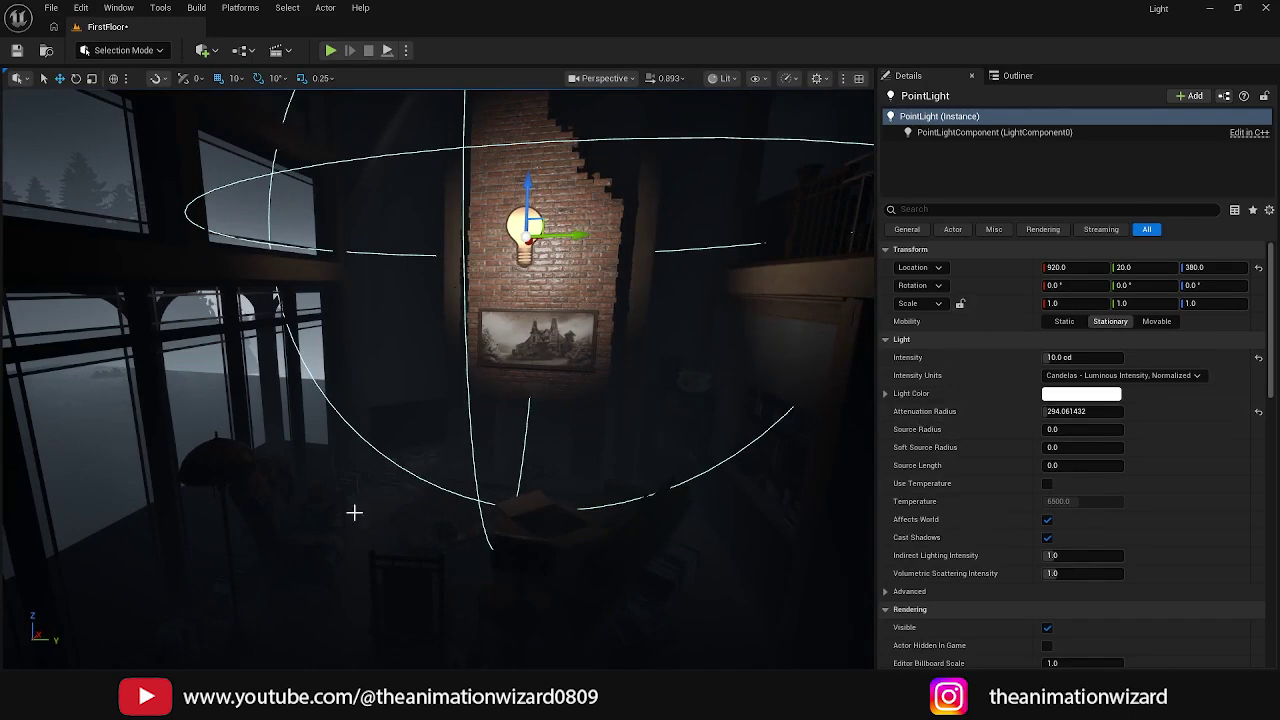
{"action": "left_click_drag", "start_coordinate": [413, 395], "coordinate": [362, 418], "text": "alt"}
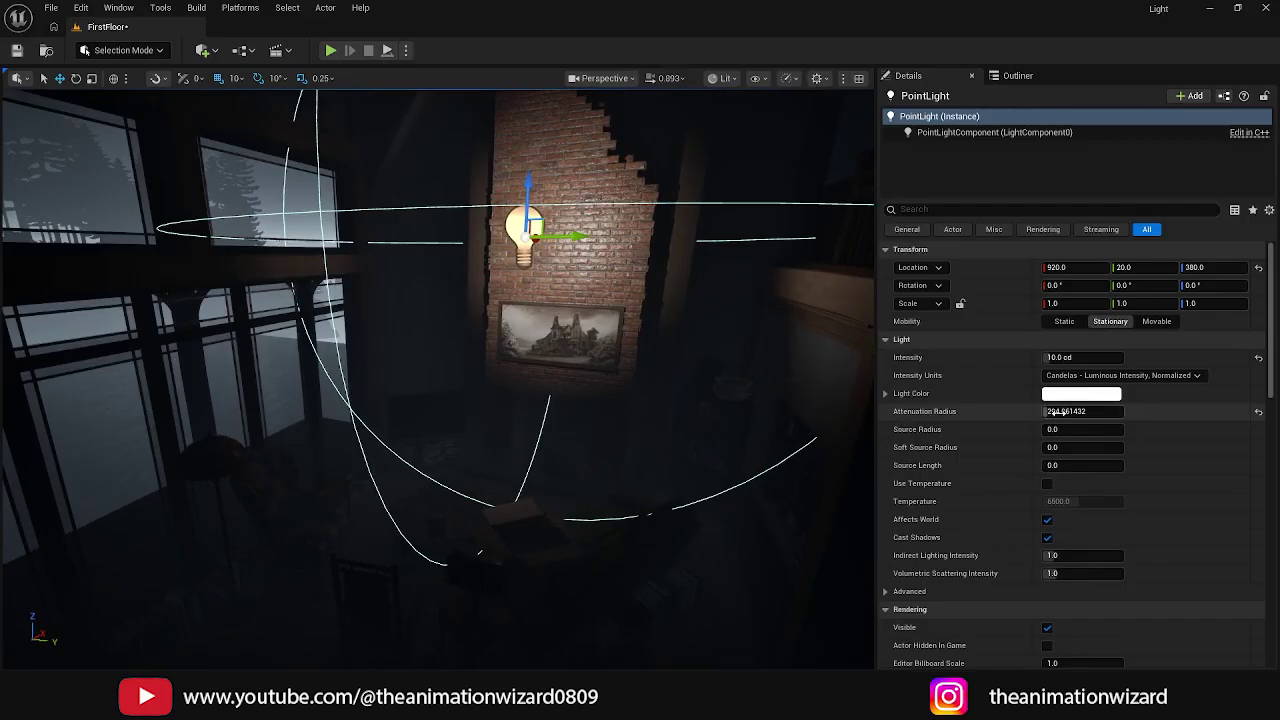
{"action": "left_click_drag", "start_coordinate": [1057, 411], "coordinate": [1110, 411]}
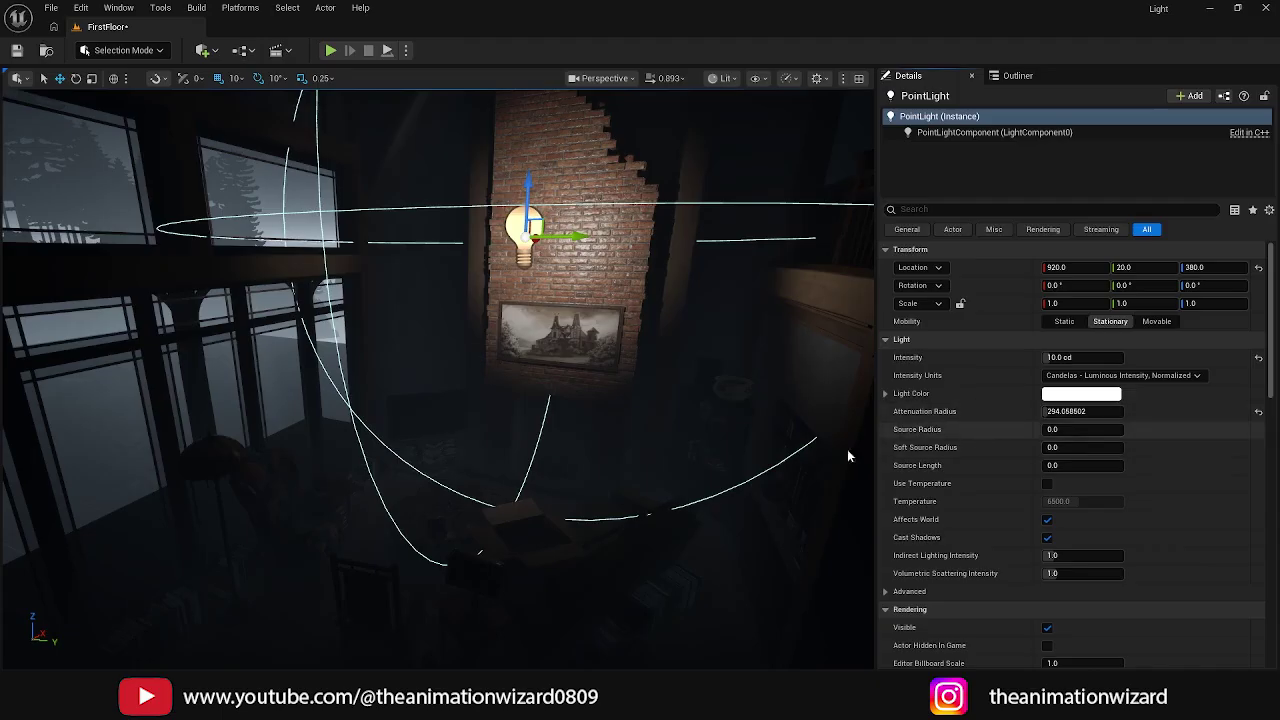
{"action": "left_click_drag", "start_coordinate": [847, 449], "coordinate": [930, 447], "text": "alt"}
{"action": "left_click_drag", "start_coordinate": [640, 232], "coordinate": [589, 218], "text": "alt"}
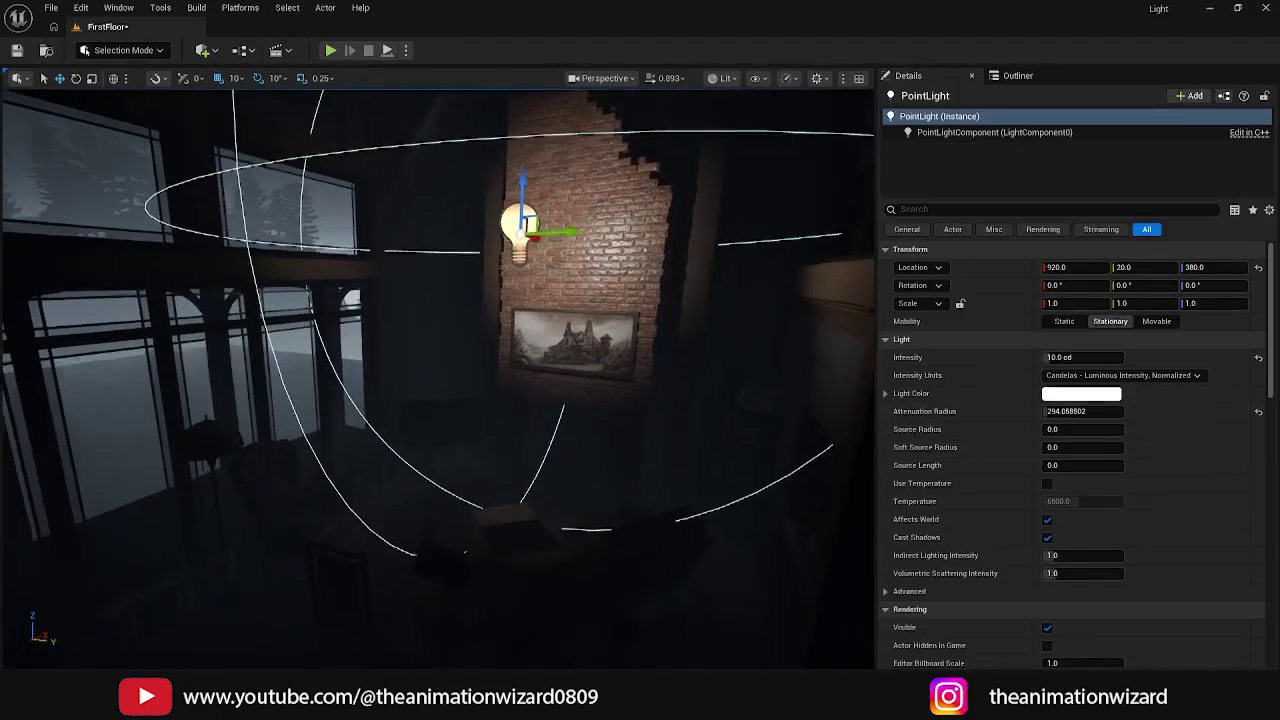
Step: Lower the point light beside the fireplace to location X 920, Y -60, Z 220 and set its intensity to 7 cd
{"action": "left_click_drag", "start_coordinate": [527, 179], "coordinate": [505, 398]}
{"action": "left_click_drag", "start_coordinate": [561, 448], "coordinate": [585, 430], "text": "alt"}
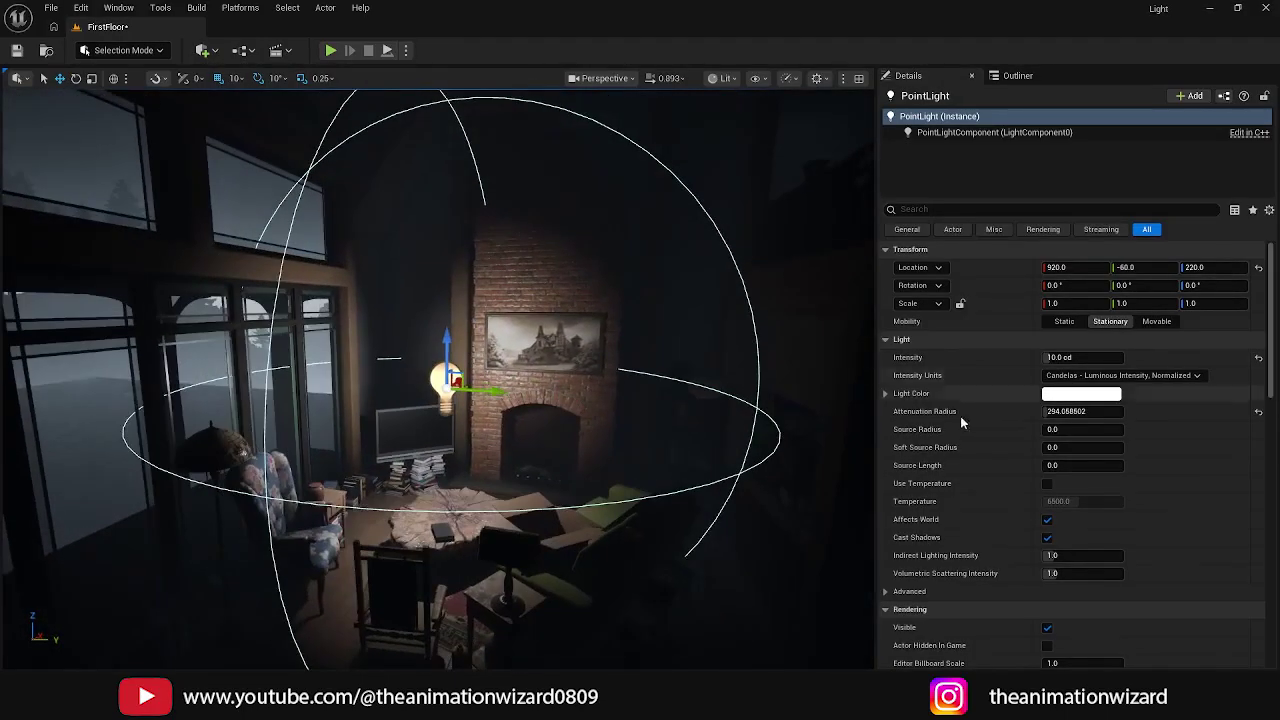
{"action": "left_click", "coordinate": [1085, 358]}
{"action": "type", "text": "7"}
{"action": "key", "text": "Return"}
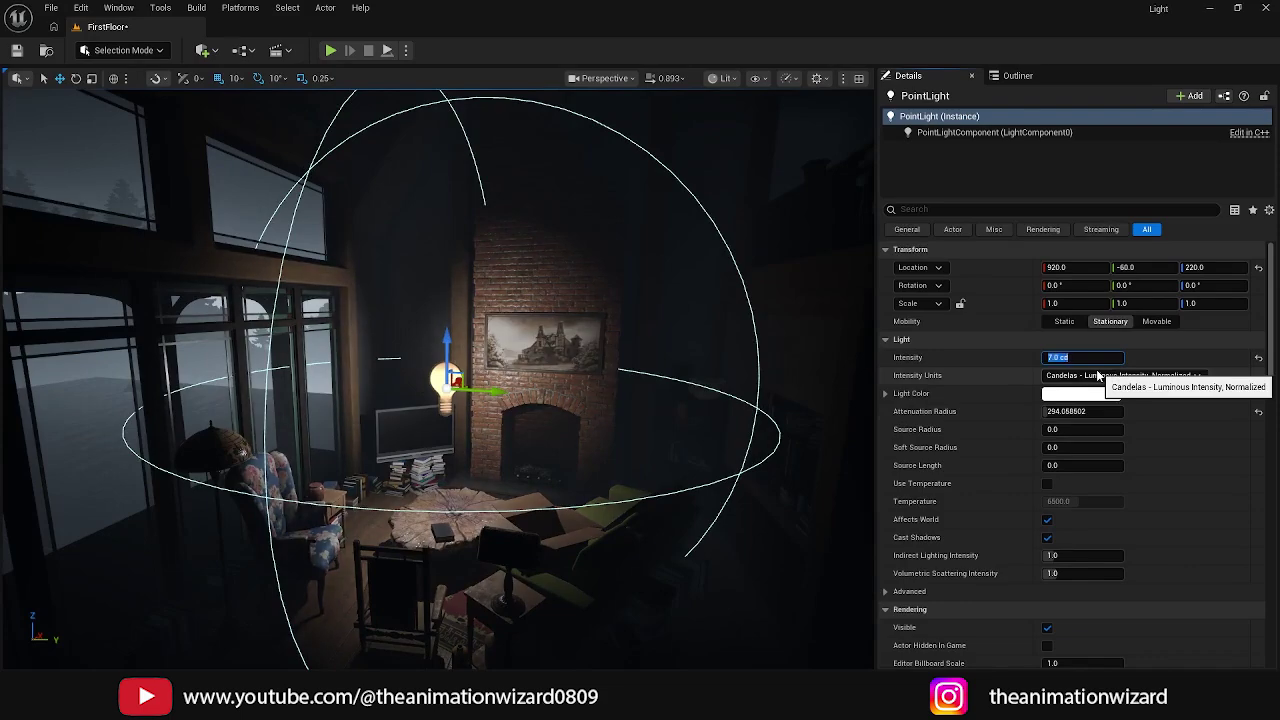
Step: Try an attenuation radius of about 238 for the point light and return it to about 294
{"action": "left_click_drag", "start_coordinate": [480, 400], "coordinate": [455, 385], "text": "alt"}
{"action": "left_click_drag", "start_coordinate": [657, 421], "coordinate": [631, 453], "text": "alt"}
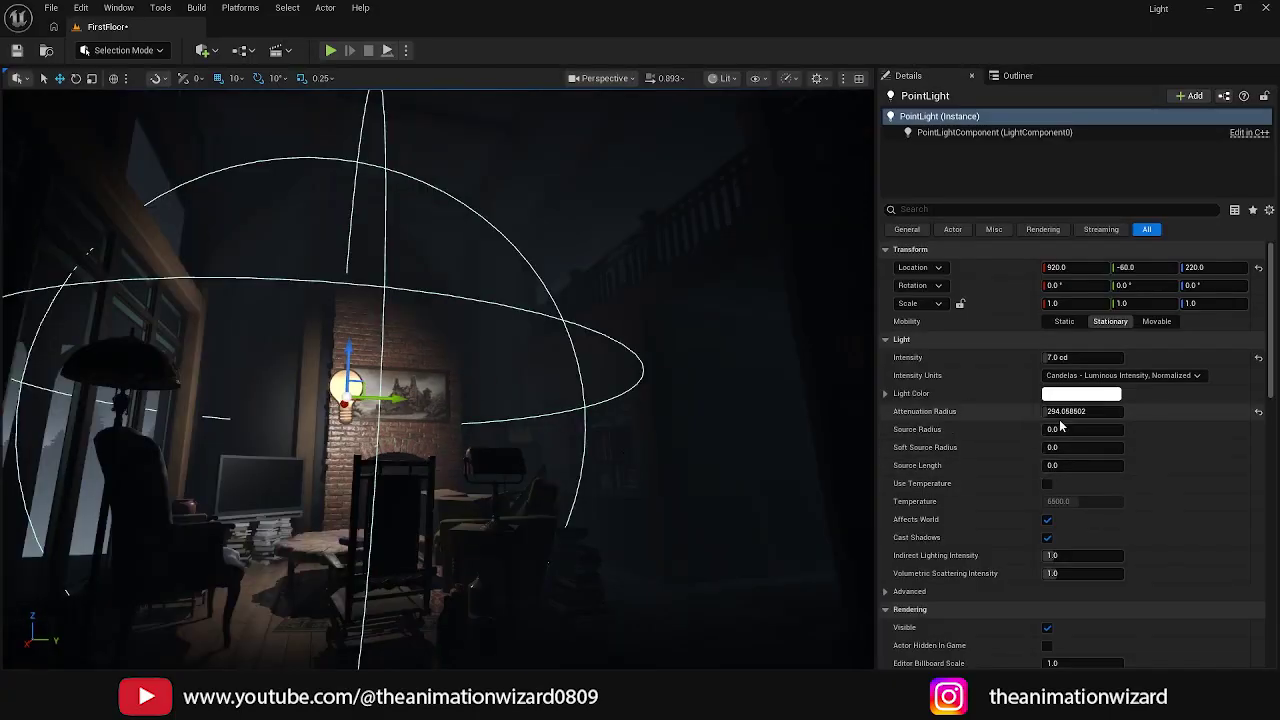
{"action": "mouse_move", "coordinate": [1057, 411]}
{"action": "left_mouse_down"}
{"action": "mouse_move", "coordinate": [1090, 411]}
{"action": "mouse_move", "coordinate": [1055, 411]}
{"action": "left_mouse_up"}
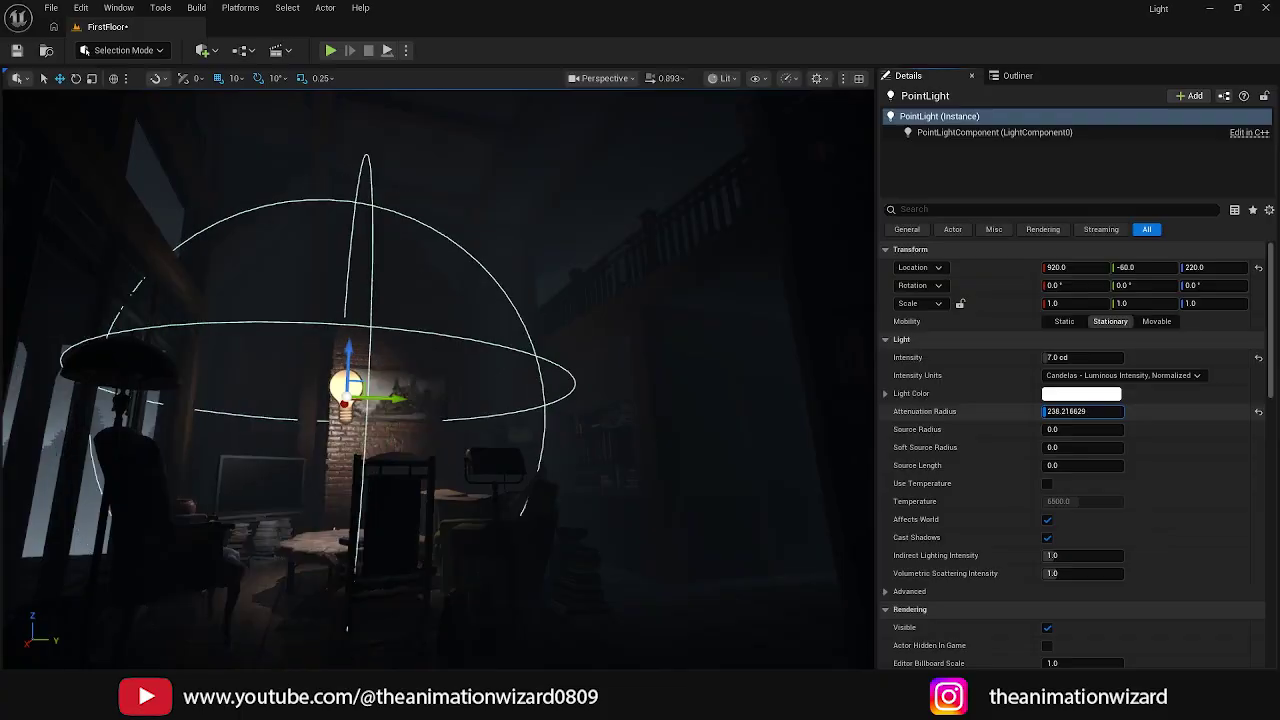
{"action": "right_click_drag", "start_coordinate": [400, 403], "coordinate": [318, 406]}
{"action": "key", "text": "f"}
{"action": "left_click_drag", "start_coordinate": [561, 468], "coordinate": [480, 322], "text": "alt"}
{"action": "mouse_move", "coordinate": [1055, 411]}
{"action": "left_mouse_down"}
{"action": "mouse_move", "coordinate": [1090, 411]}
{"action": "mouse_move", "coordinate": [1065, 411]}
{"action": "left_mouse_up"}
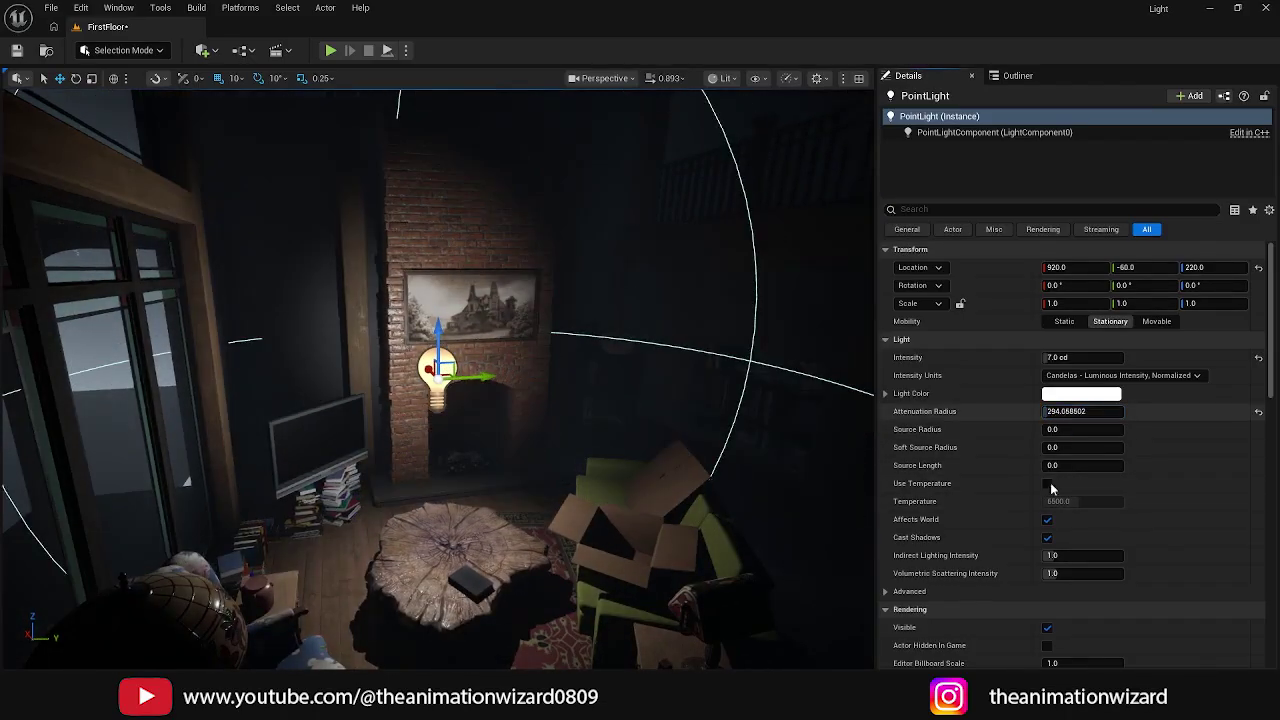
Step: Give the point light a source radius of 96, a source length of 40 and a color temperature of about 3286
{"action": "mouse_move", "coordinate": [600, 400]}
{"action": "left_mouse_down", "text": "alt"}
{"action": "mouse_move", "coordinate": [598, 480]}
{"action": "mouse_move", "coordinate": [530, 420]}
{"action": "mouse_move", "coordinate": [610, 410]}
{"action": "left_mouse_up", "text": "alt"}
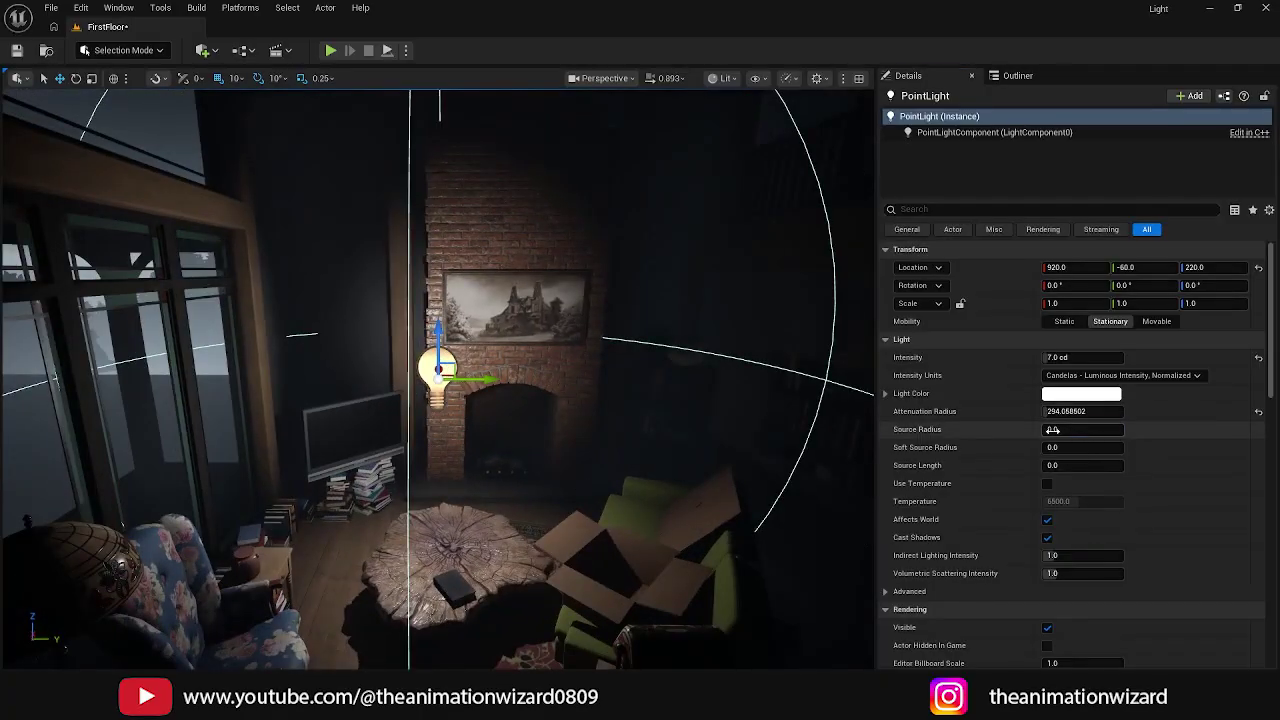
{"action": "mouse_move", "coordinate": [1054, 430]}
{"action": "left_mouse_down"}
{"action": "mouse_move", "coordinate": [1125, 430]}
{"action": "mouse_move", "coordinate": [1065, 430]}
{"action": "mouse_move", "coordinate": [1054, 447]}
{"action": "left_mouse_up"}
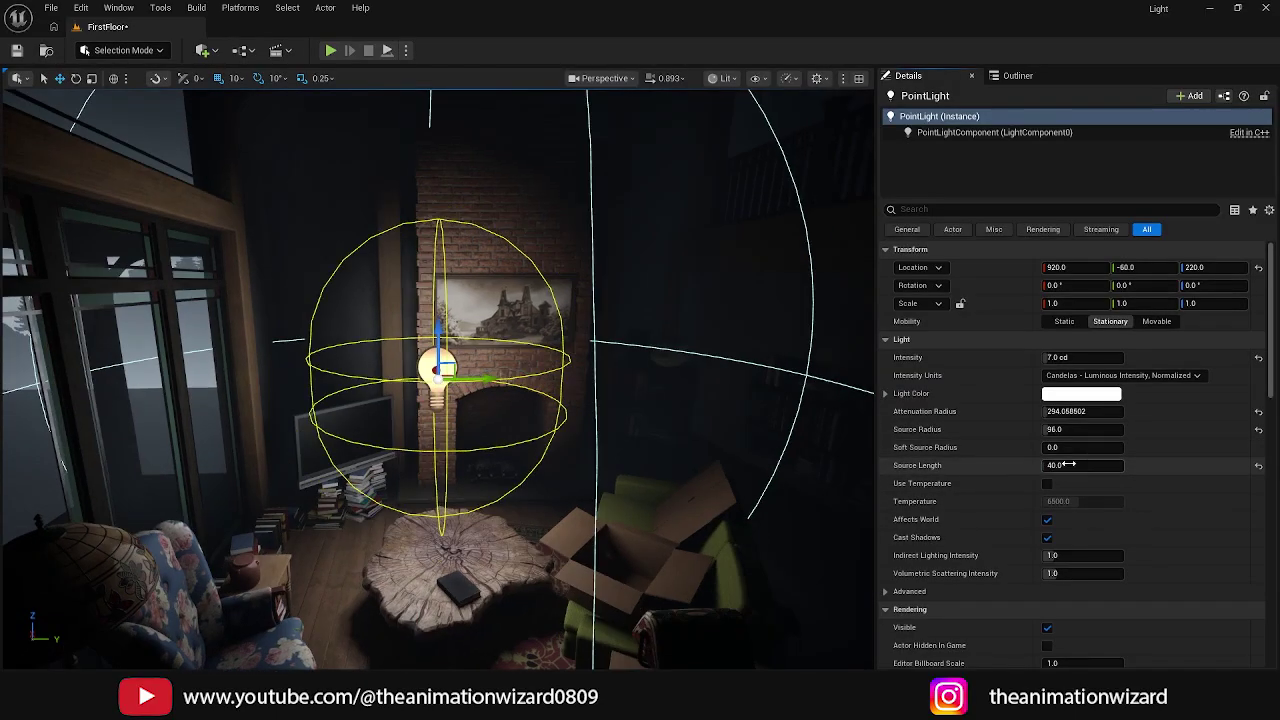
{"action": "left_click", "coordinate": [1048, 485]}
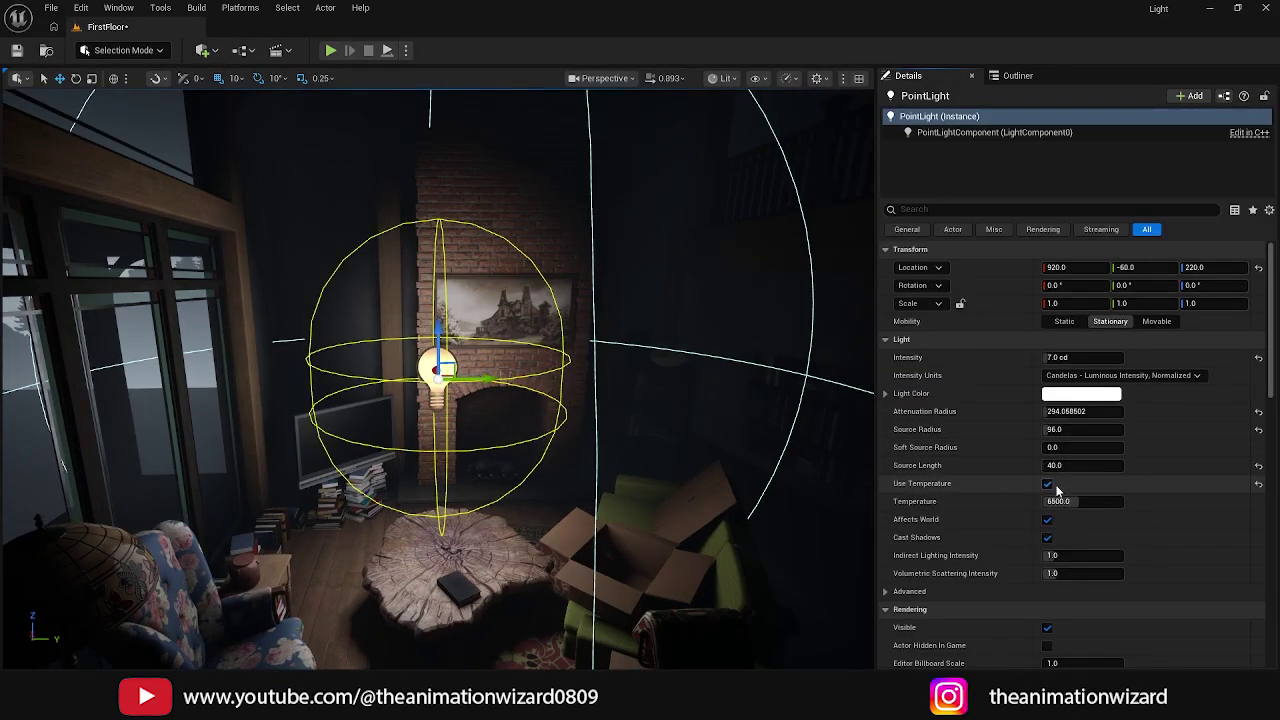
{"action": "mouse_move", "coordinate": [1066, 501]}
{"action": "left_mouse_down"}
{"action": "mouse_move", "coordinate": [1100, 501]}
{"action": "mouse_move", "coordinate": [1054, 501]}
{"action": "left_mouse_up"}
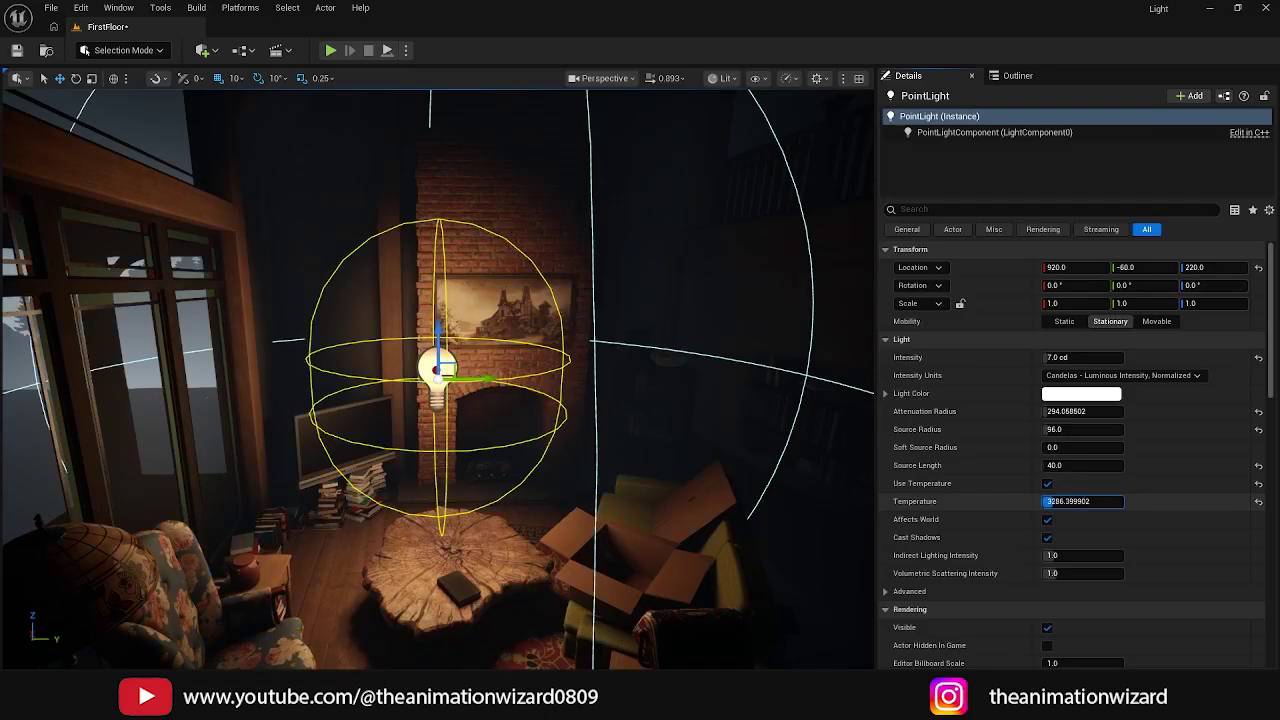
Step: Turn the point light's Affects World and Cast Shadows options off and back on to compare the lighting
{"action": "left_click", "coordinate": [1047, 520]}
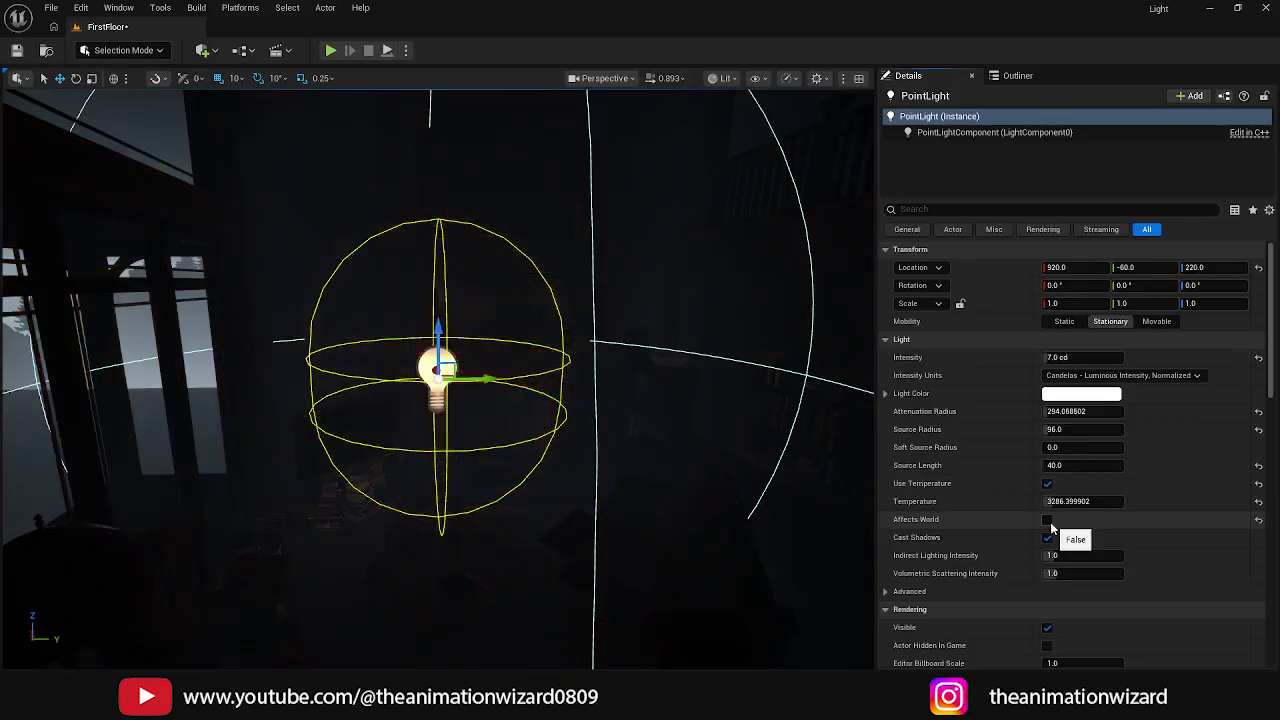
{"action": "left_click", "coordinate": [1048, 521]}
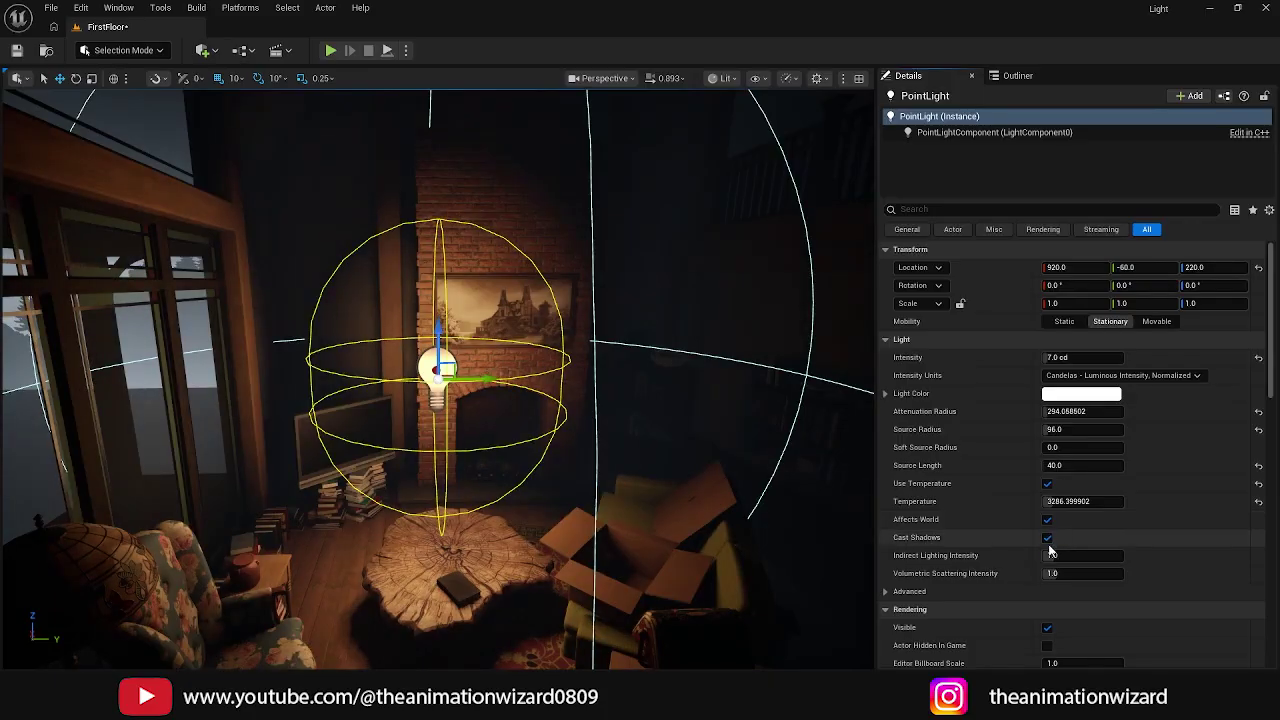
{"action": "left_click", "coordinate": [1047, 538]}
{"action": "left_click", "coordinate": [1047, 538]}
Step: Set the point light's indirect lighting intensity to about 1.59 and check the living room with editor icons hidden
{"action": "mouse_move", "coordinate": [1060, 556]}
{"action": "left_mouse_down"}
{"action": "mouse_move", "coordinate": [1092, 556]}
{"action": "mouse_move", "coordinate": [1073, 556]}
{"action": "left_mouse_up"}
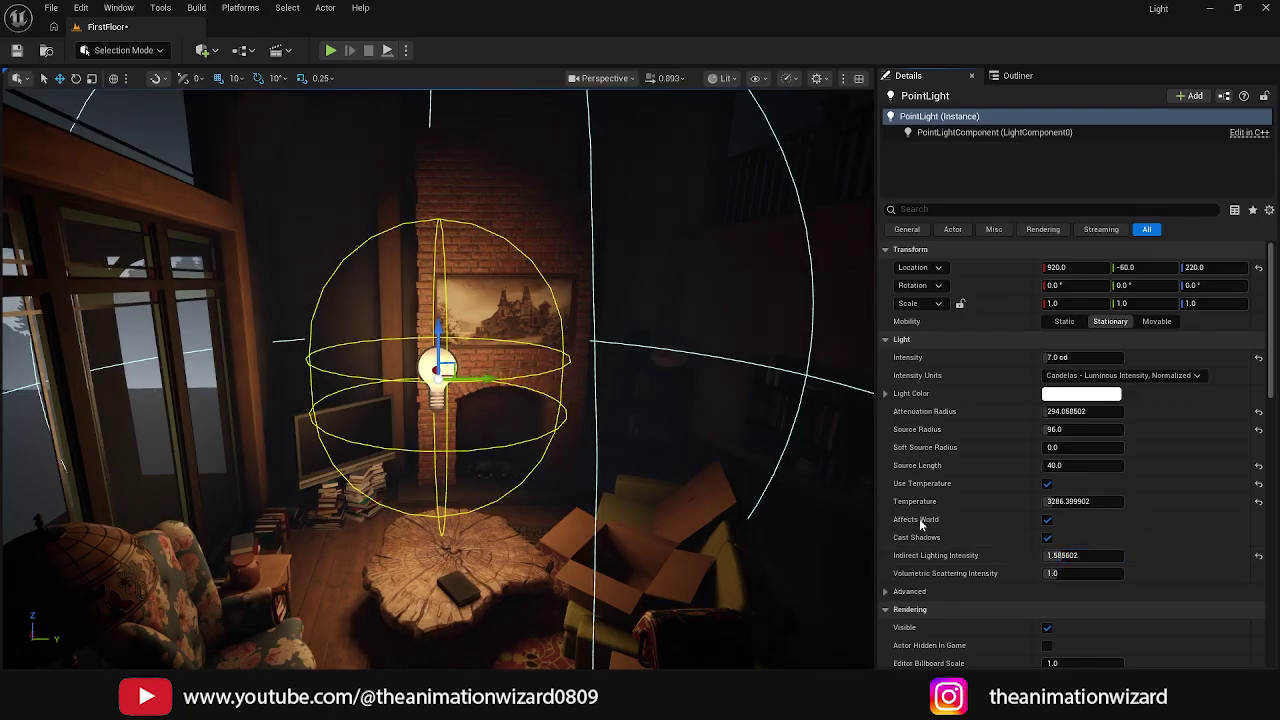
{"action": "scroll", "coordinate": [1035, 545], "scroll_direction": "down", "scroll_amount": 2}
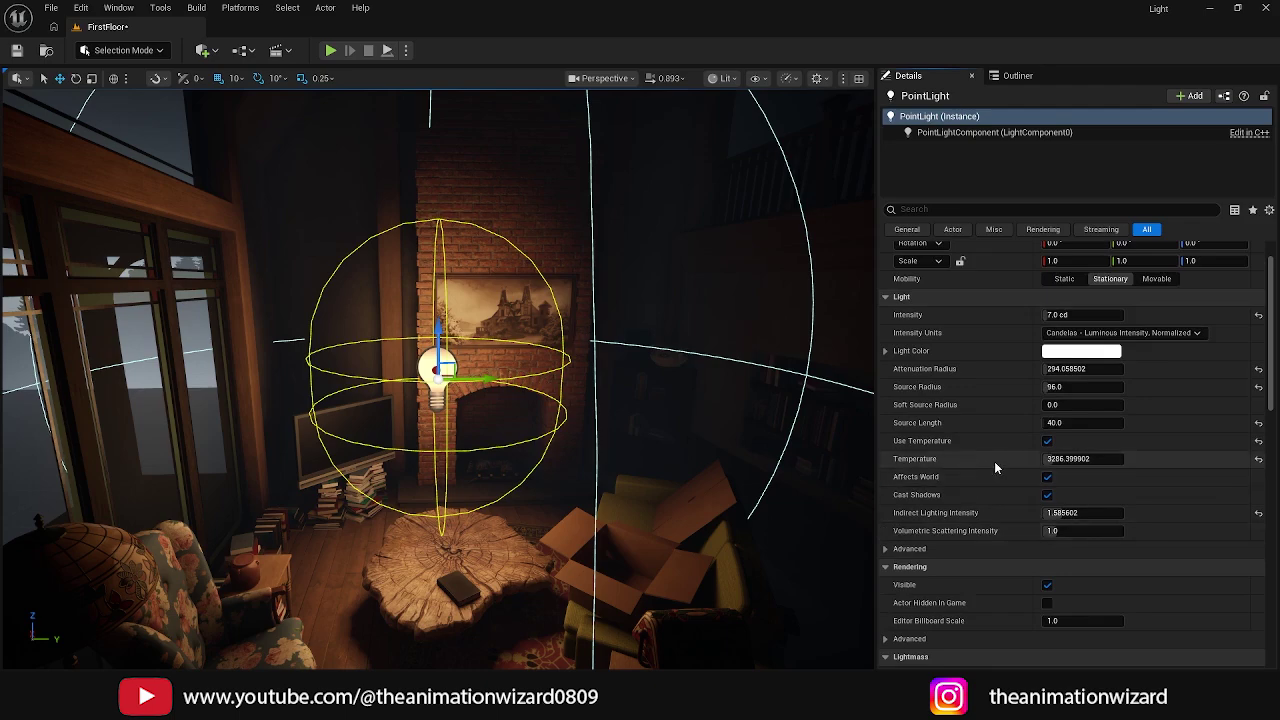
{"action": "mouse_move", "coordinate": [690, 366]}
{"action": "left_mouse_down", "text": "alt"}
{"action": "mouse_move", "coordinate": [630, 348]}
{"action": "mouse_move", "coordinate": [712, 340]}
{"action": "mouse_move", "coordinate": [696, 364]}
{"action": "mouse_move", "coordinate": [690, 440]}
{"action": "mouse_move", "coordinate": [715, 470]}
{"action": "mouse_move", "coordinate": [640, 455]}
{"action": "mouse_move", "coordinate": [645, 380]}
{"action": "mouse_move", "coordinate": [722, 362]}
{"action": "mouse_move", "coordinate": [690, 364]}
{"action": "left_mouse_up", "text": "alt"}
{"action": "key", "text": "g"}
{"action": "left_click_drag", "start_coordinate": [575, 385], "coordinate": [614, 410], "text": "alt"}
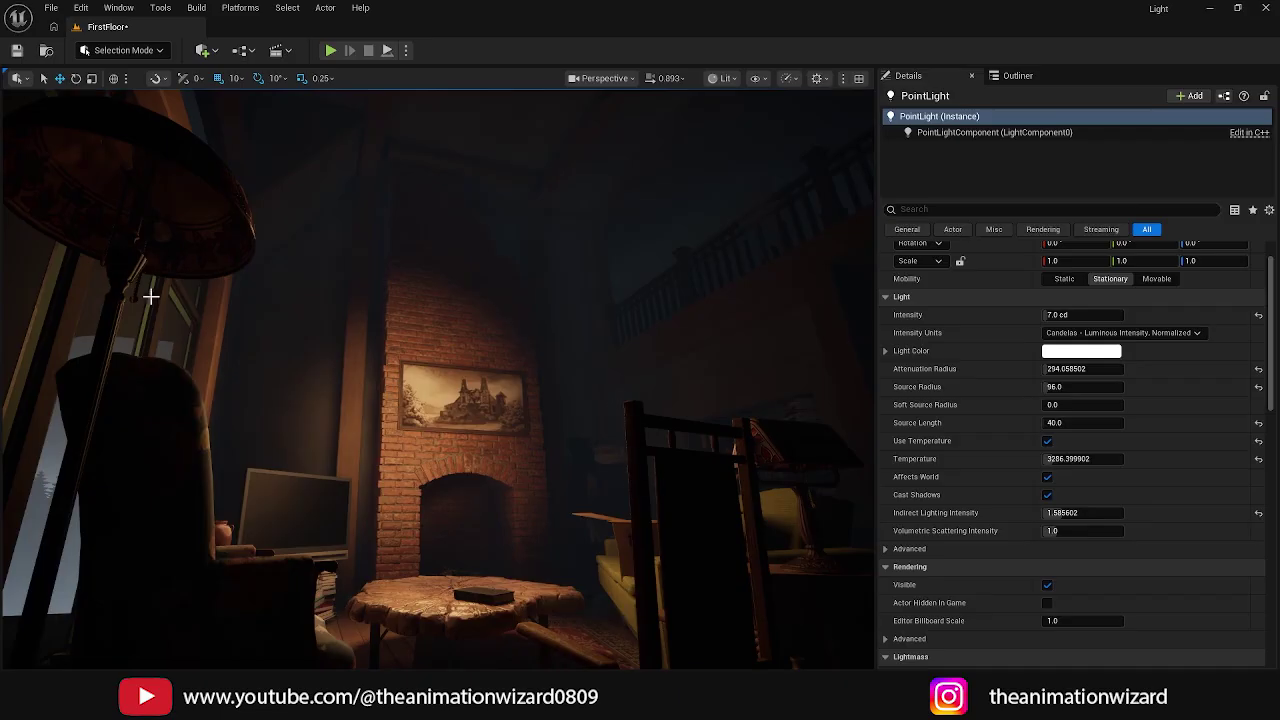
Step: Capture a high-resolution screenshot of the viewport with a size multiplier of 1.0 and close the screenshot settings
{"action": "left_click", "coordinate": [632, 78]}
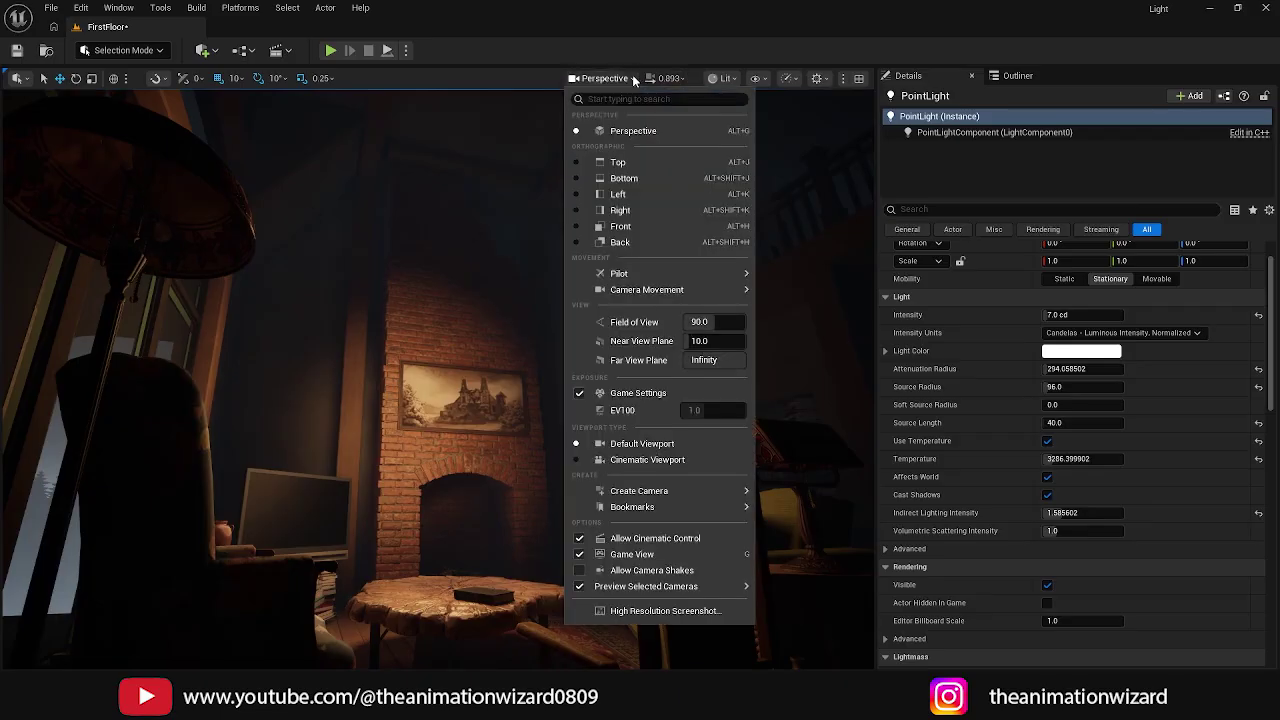
{"action": "left_click", "coordinate": [637, 611]}
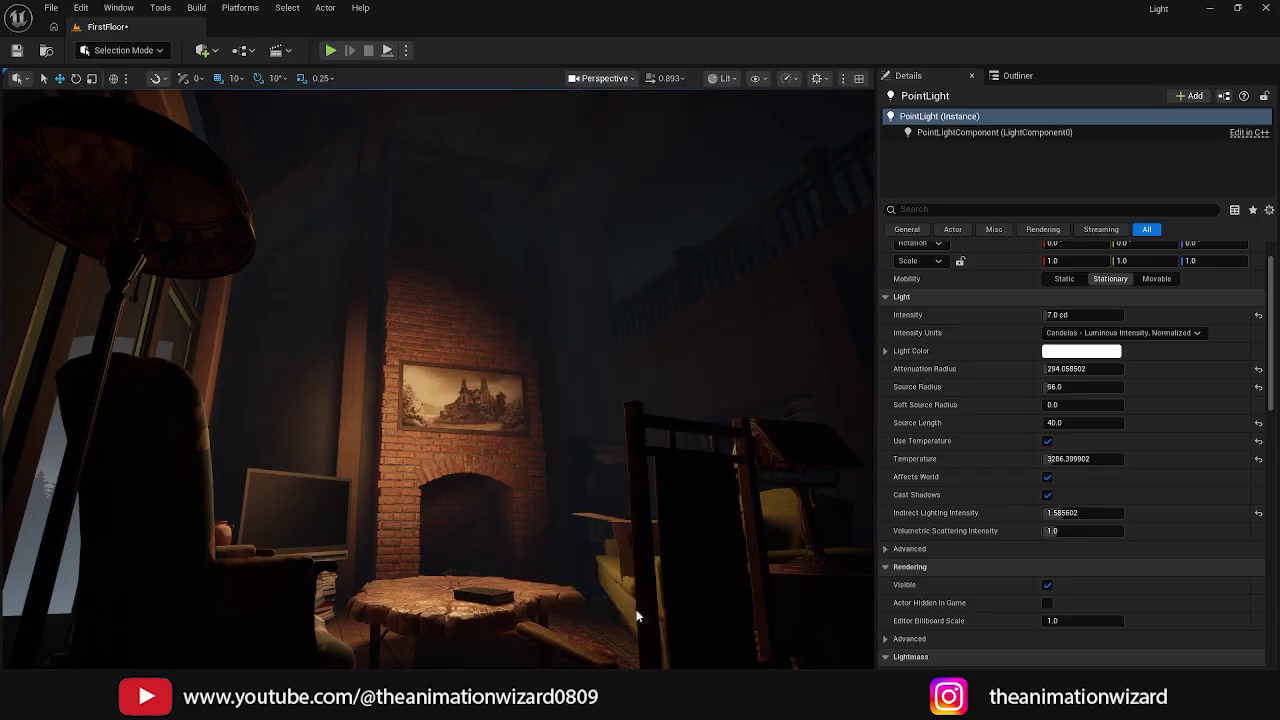
{"action": "left_click", "coordinate": [757, 443]}
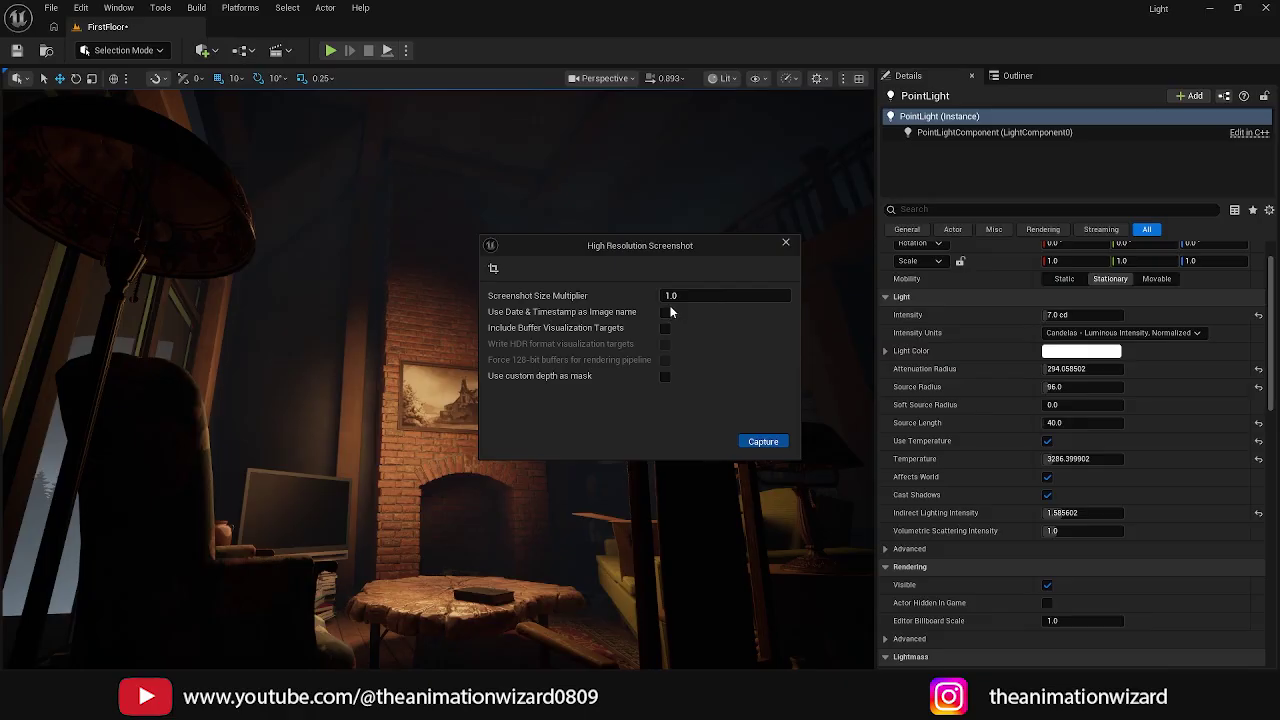
{"action": "left_click", "coordinate": [763, 441]}
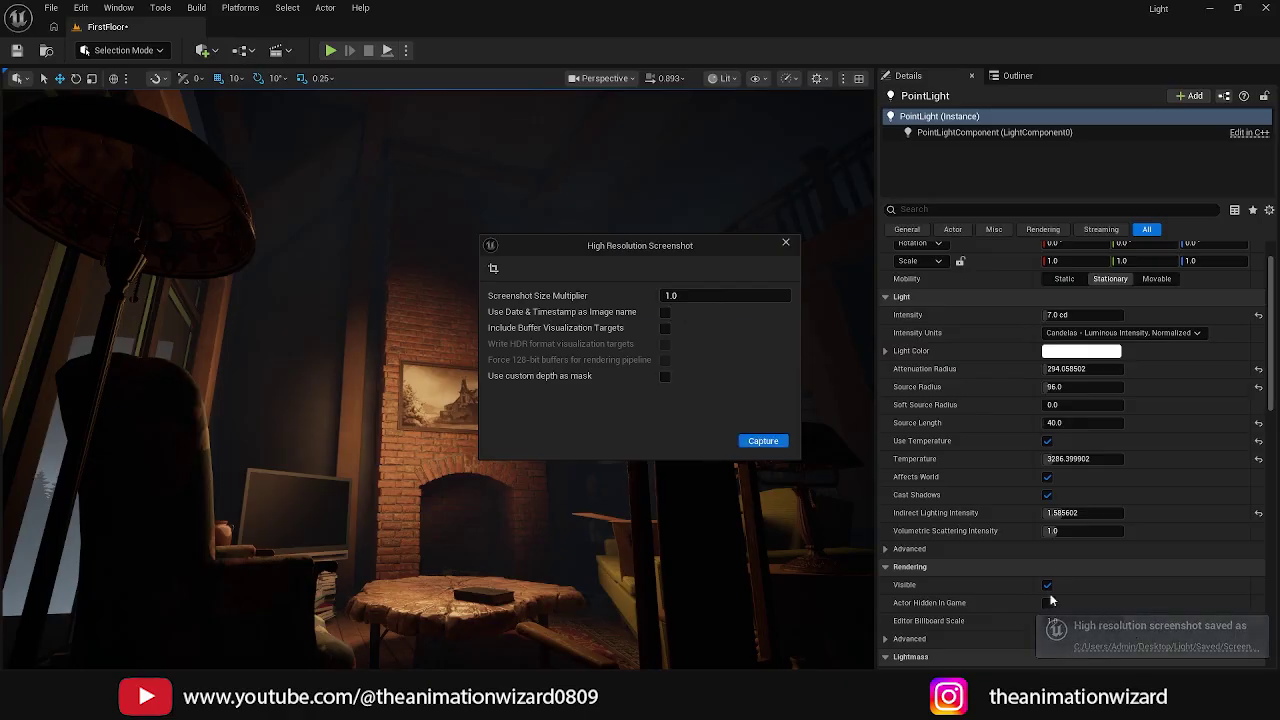
{"action": "left_click", "coordinate": [785, 242]}
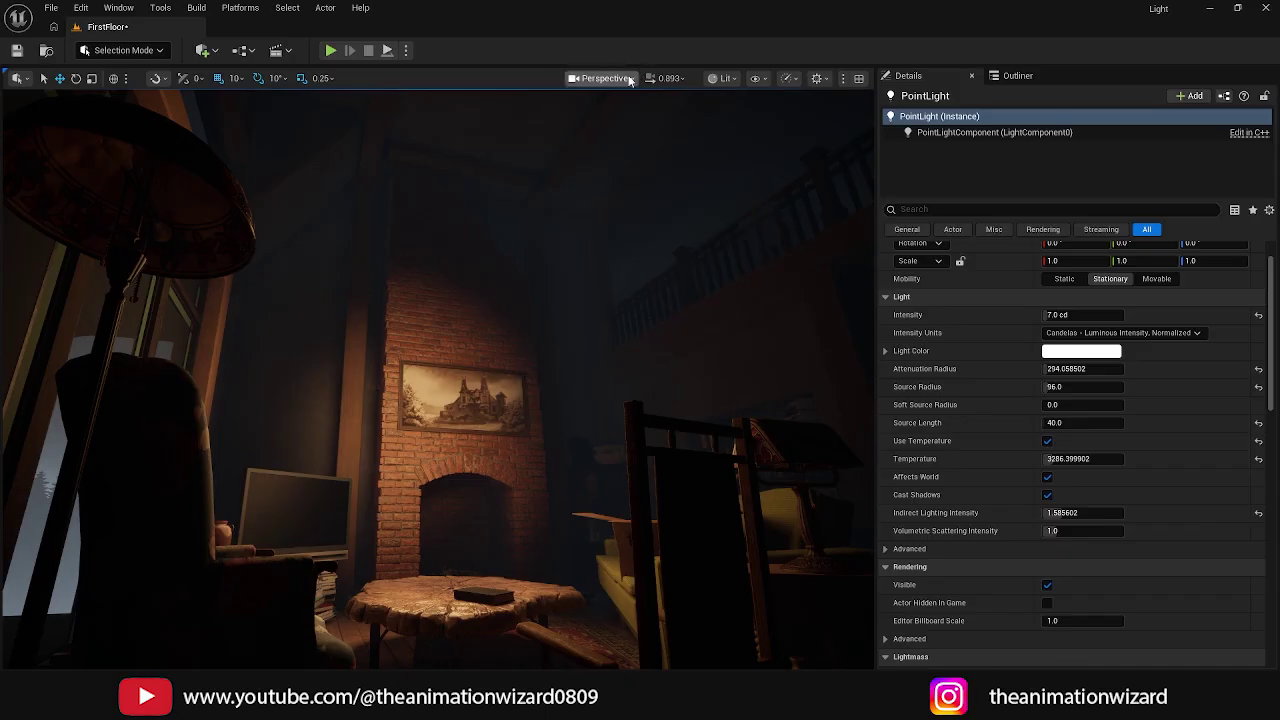
{"action": "left_click", "coordinate": [631, 79]}
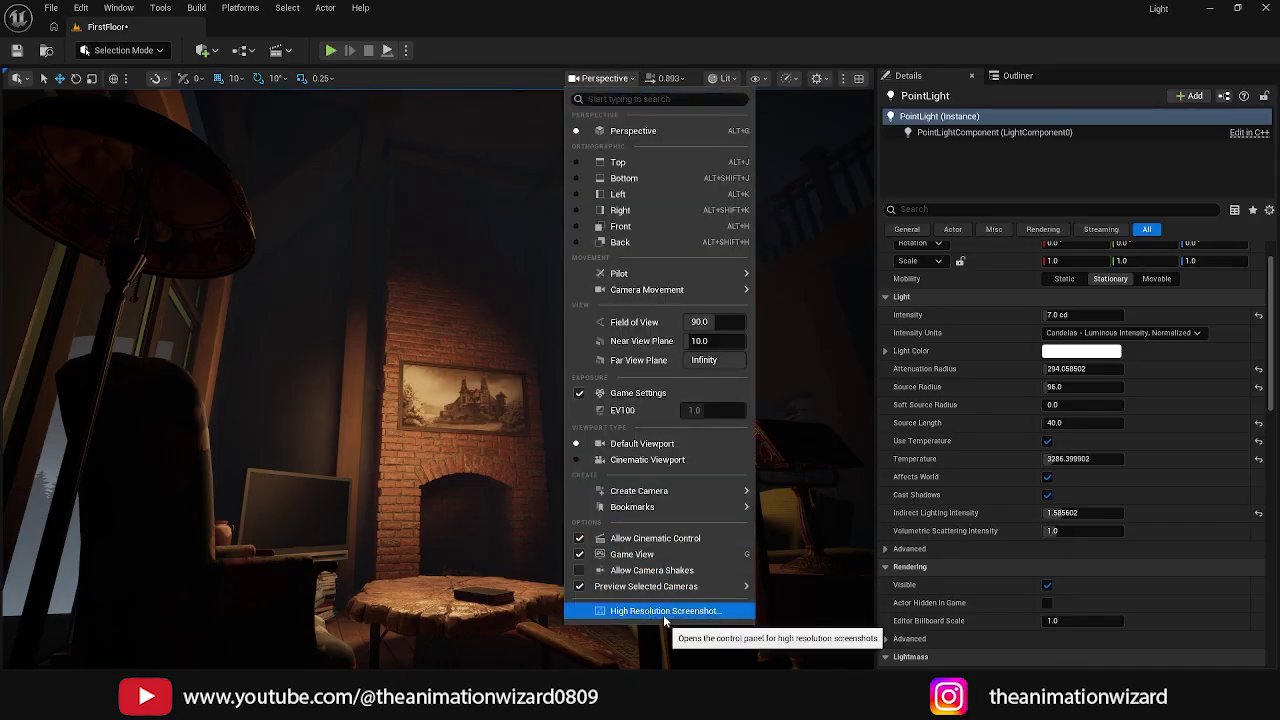
{"action": "left_click", "coordinate": [675, 29]}
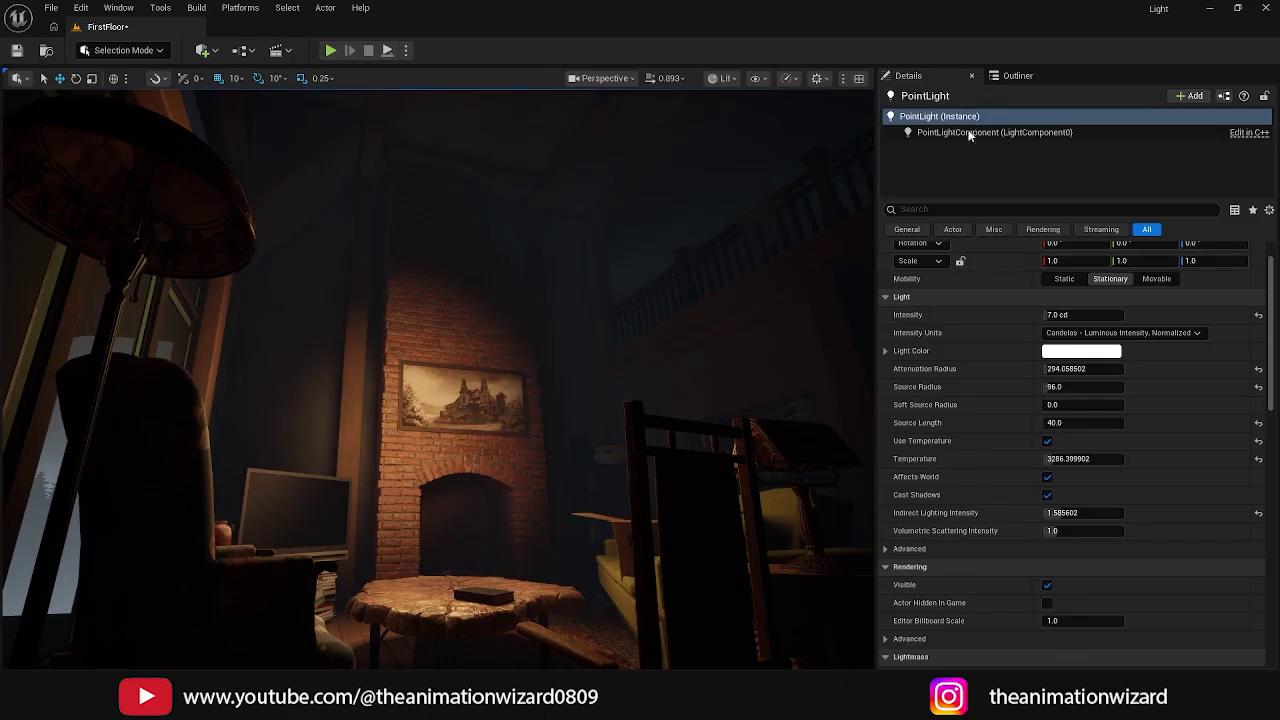
Step: Delete the point light from the level
{"action": "left_click", "coordinate": [1016, 76]}
{"action": "left_click", "coordinate": [955, 414]}
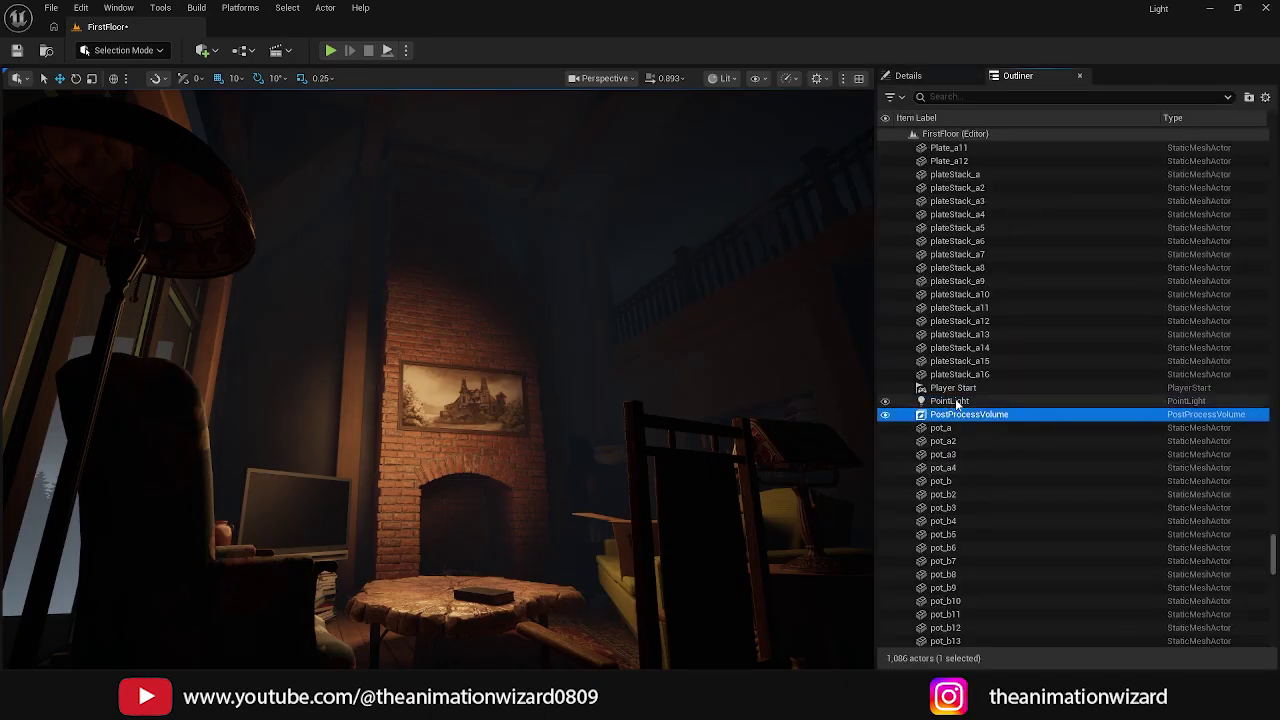
{"action": "left_click", "coordinate": [955, 402]}
{"action": "key", "text": "Delete"}
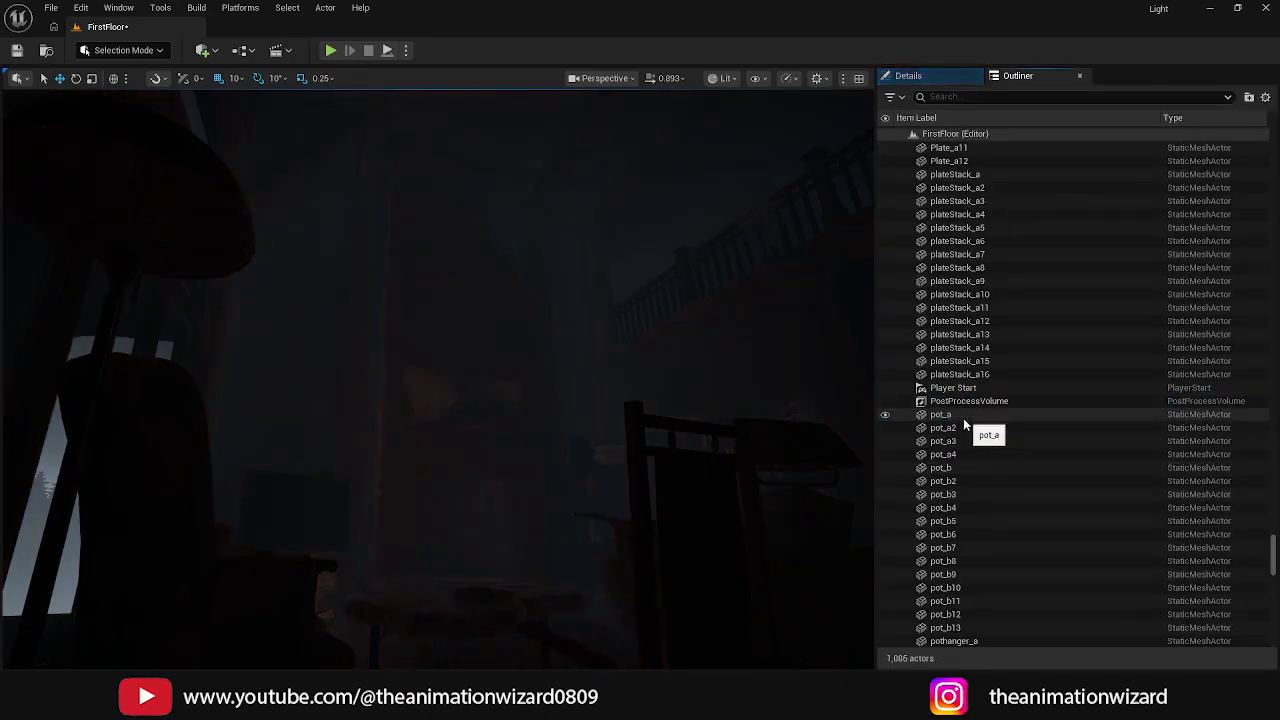
Step: Add a spot light to the level and move it within the living room
{"action": "left_click", "coordinate": [205, 50]}
{"action": "mouse_move", "coordinate": [235, 190]}
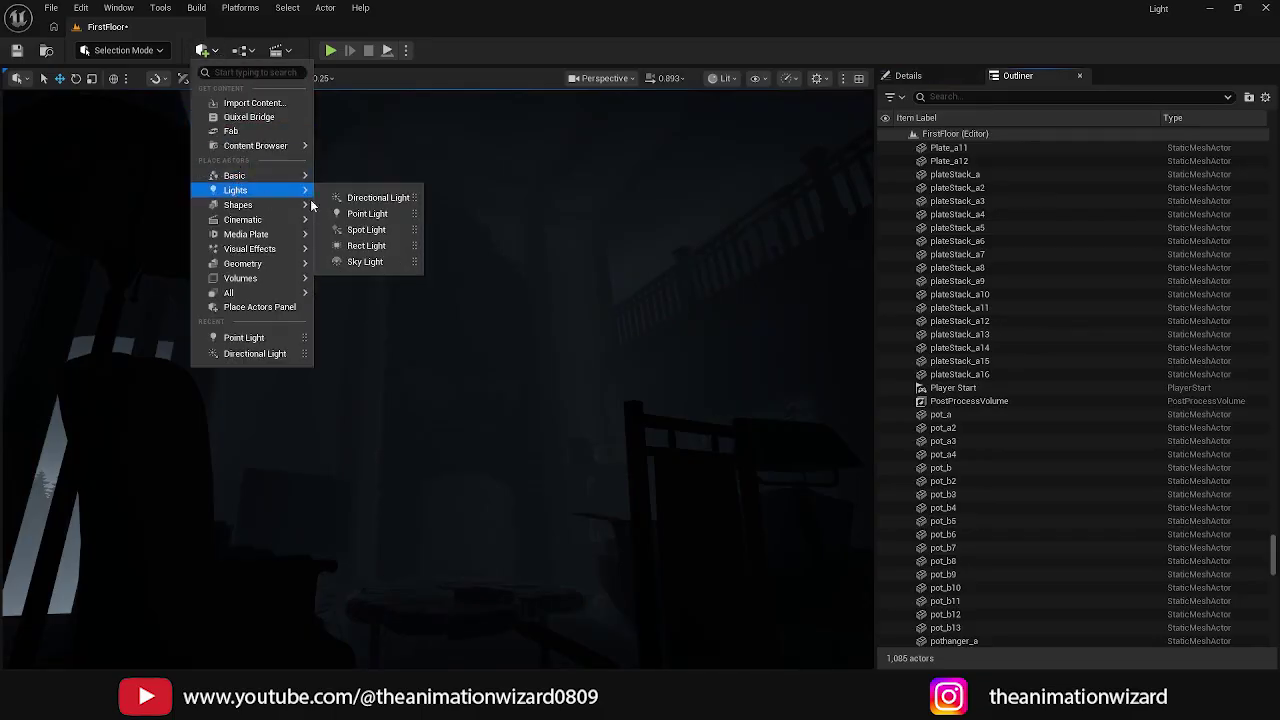
{"action": "left_click", "coordinate": [355, 229]}
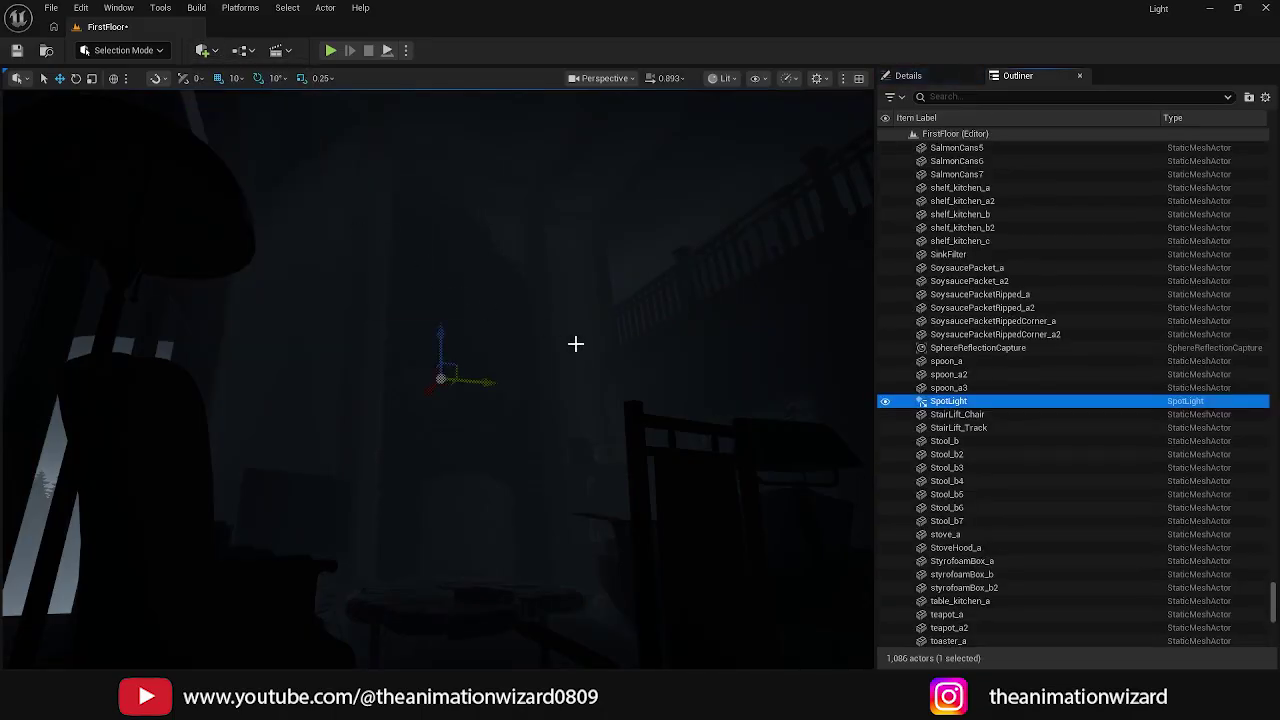
{"action": "right_click_drag", "start_coordinate": [586, 331], "coordinate": [584, 390]}
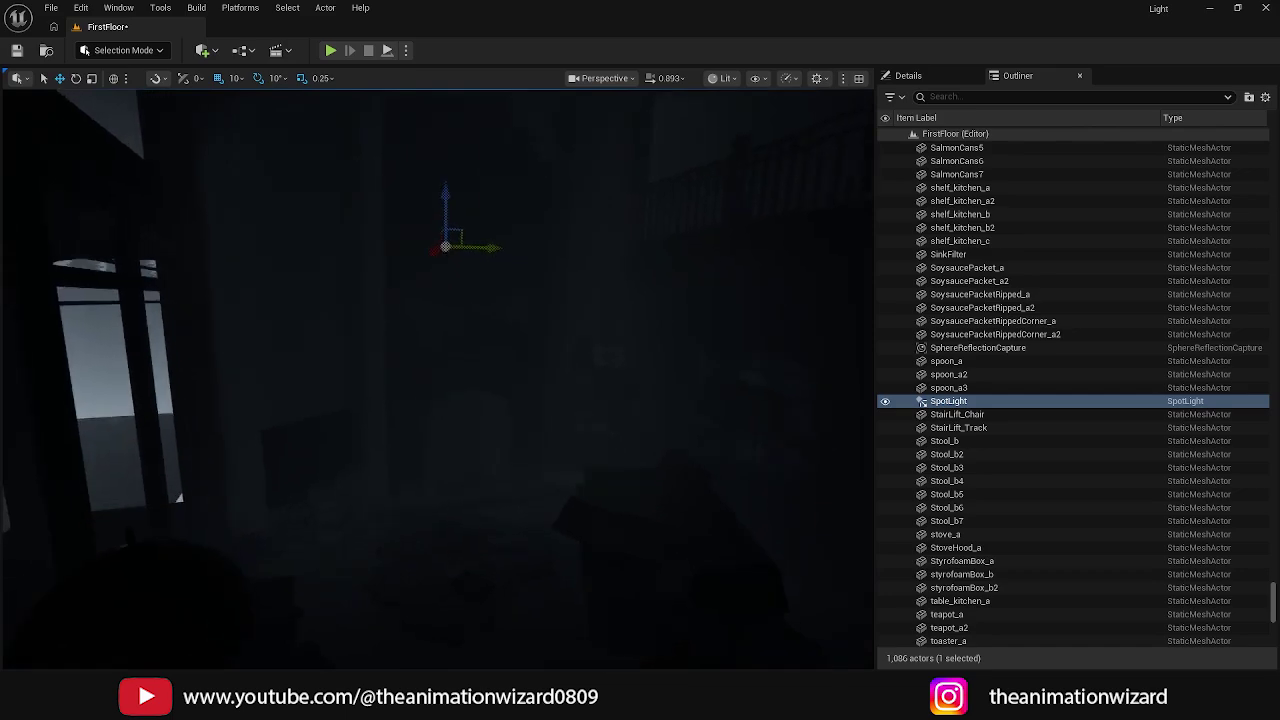
{"action": "left_click_drag", "start_coordinate": [431, 250], "coordinate": [526, 290]}
{"action": "left_click_drag", "start_coordinate": [631, 190], "coordinate": [490, 240]}
Step: Show the editor icons and light cone again, and raise the spot light above the living room's seating area
{"action": "key", "text": "g"}
{"action": "scroll", "coordinate": [594, 259], "scroll_direction": "down", "scroll_amount": 5}
{"action": "right_click_drag", "start_coordinate": [532, 209], "coordinate": [534, 256]}
{"action": "mouse_move", "coordinate": [543, 380]}
{"action": "left_mouse_down", "text": "alt"}
{"action": "mouse_move", "coordinate": [570, 362]}
{"action": "mouse_move", "coordinate": [543, 380]}
{"action": "mouse_move", "coordinate": [556, 374]}
{"action": "mouse_move", "coordinate": [530, 364]}
{"action": "mouse_move", "coordinate": [558, 370]}
{"action": "mouse_move", "coordinate": [534, 362]}
{"action": "mouse_move", "coordinate": [548, 366]}
{"action": "left_mouse_up", "text": "alt"}
{"action": "scroll", "coordinate": [543, 380], "scroll_direction": "up", "scroll_amount": 2}
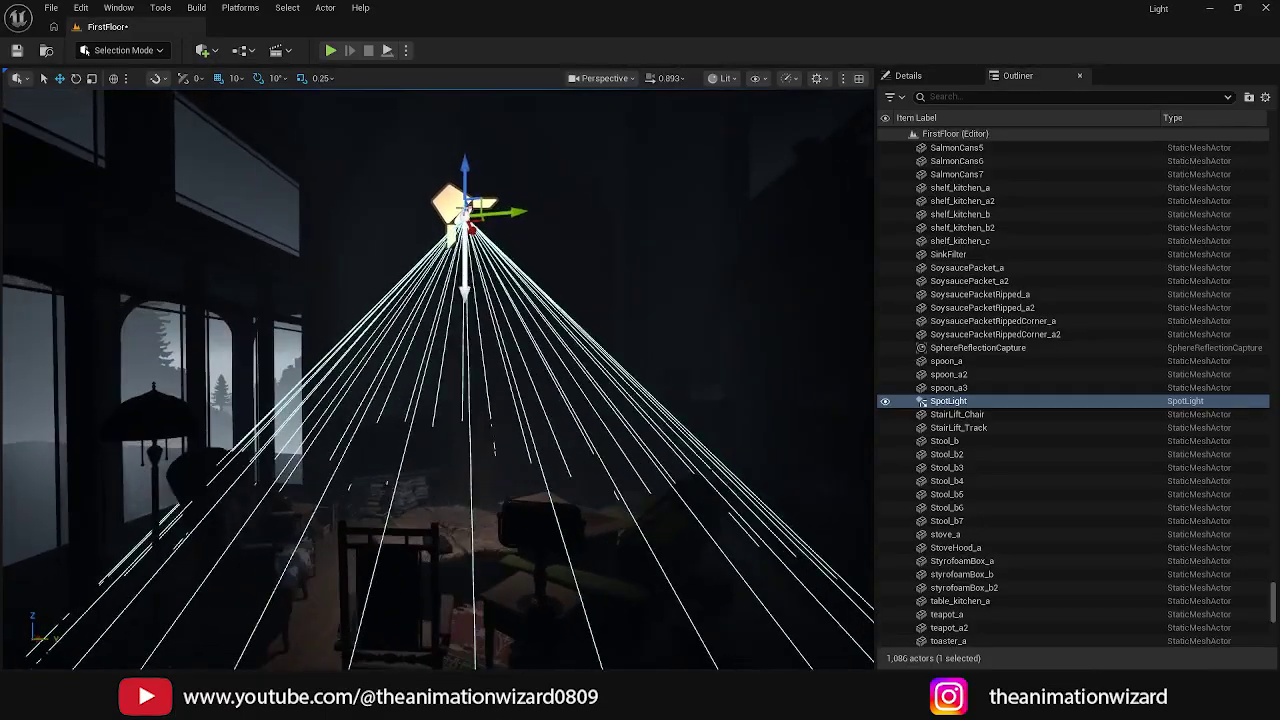
{"action": "left_click_drag", "start_coordinate": [467, 167], "coordinate": [497, 136]}
{"action": "mouse_move", "coordinate": [526, 349]}
{"action": "left_mouse_down", "text": "alt"}
{"action": "mouse_move", "coordinate": [552, 346]}
{"action": "mouse_move", "coordinate": [508, 320]}
{"action": "mouse_move", "coordinate": [524, 332]}
{"action": "left_mouse_up", "text": "alt"}
Step: Set the spot light's intensity to 10 cd and move the light slightly higher above the room
{"action": "left_click", "coordinate": [905, 75]}
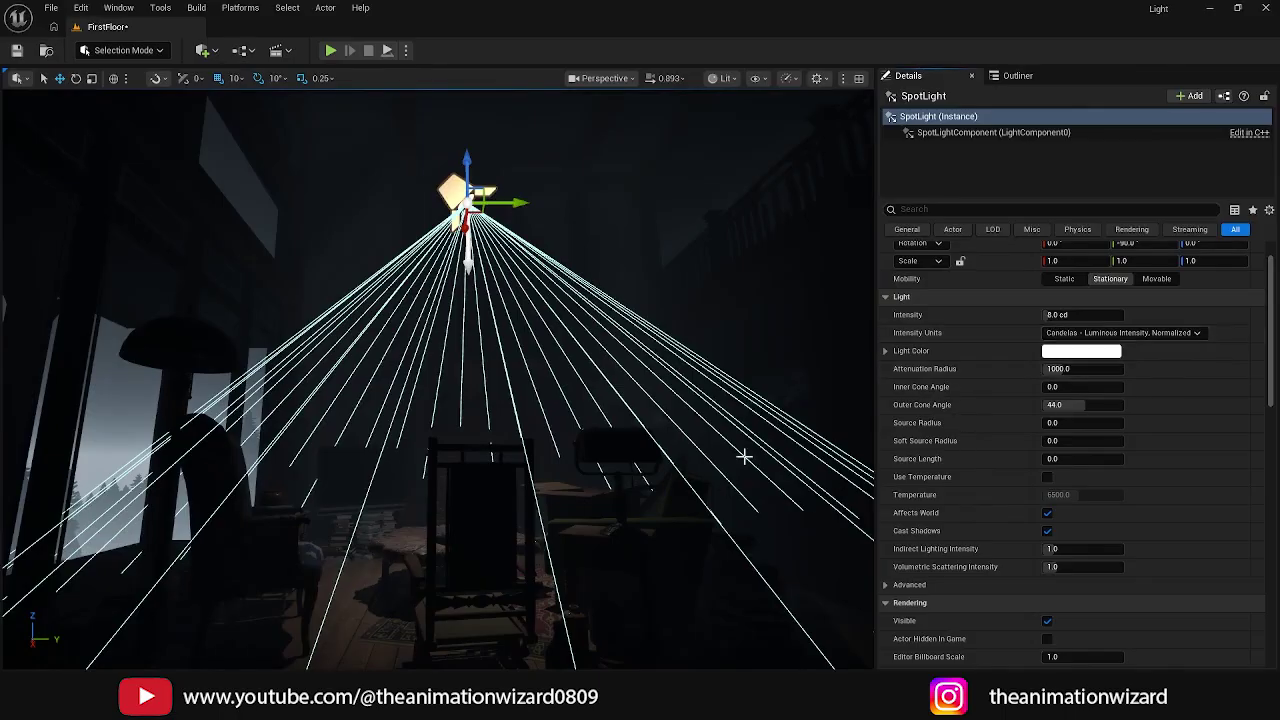
{"action": "left_click", "coordinate": [1055, 316]}
{"action": "type", "text": "10"}
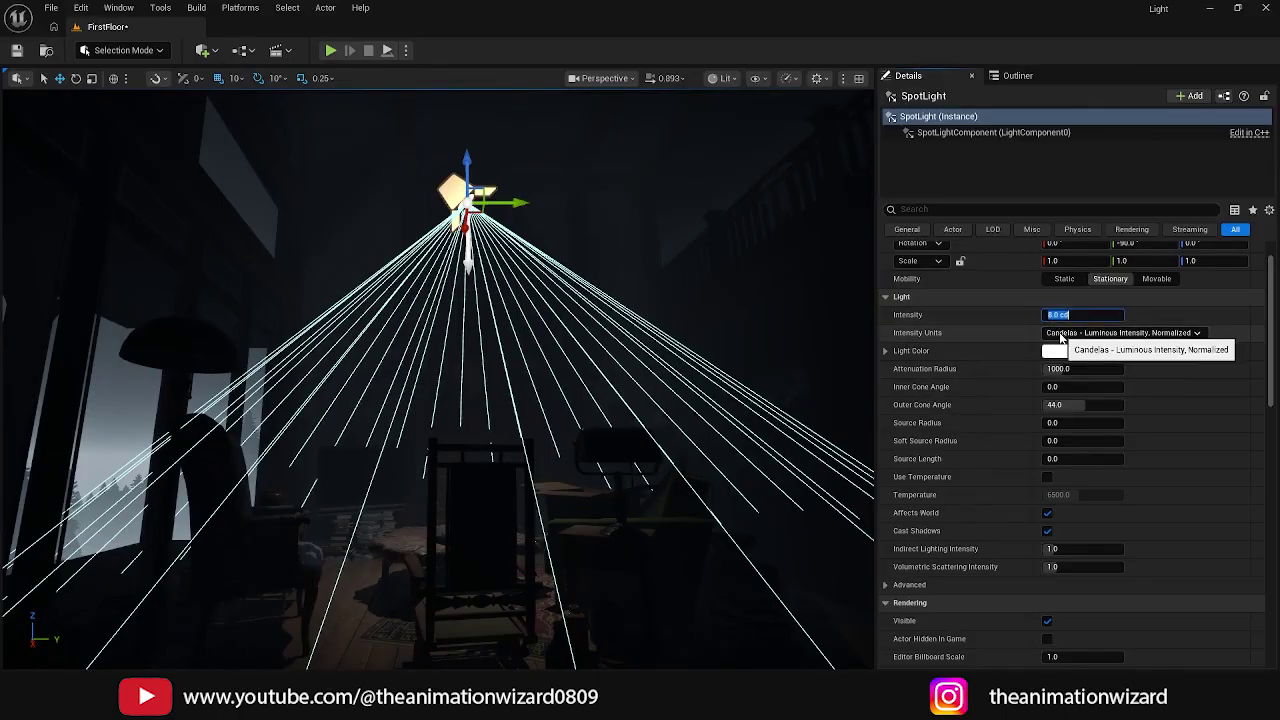
{"action": "right_click_drag", "start_coordinate": [700, 430], "coordinate": [640, 415]}
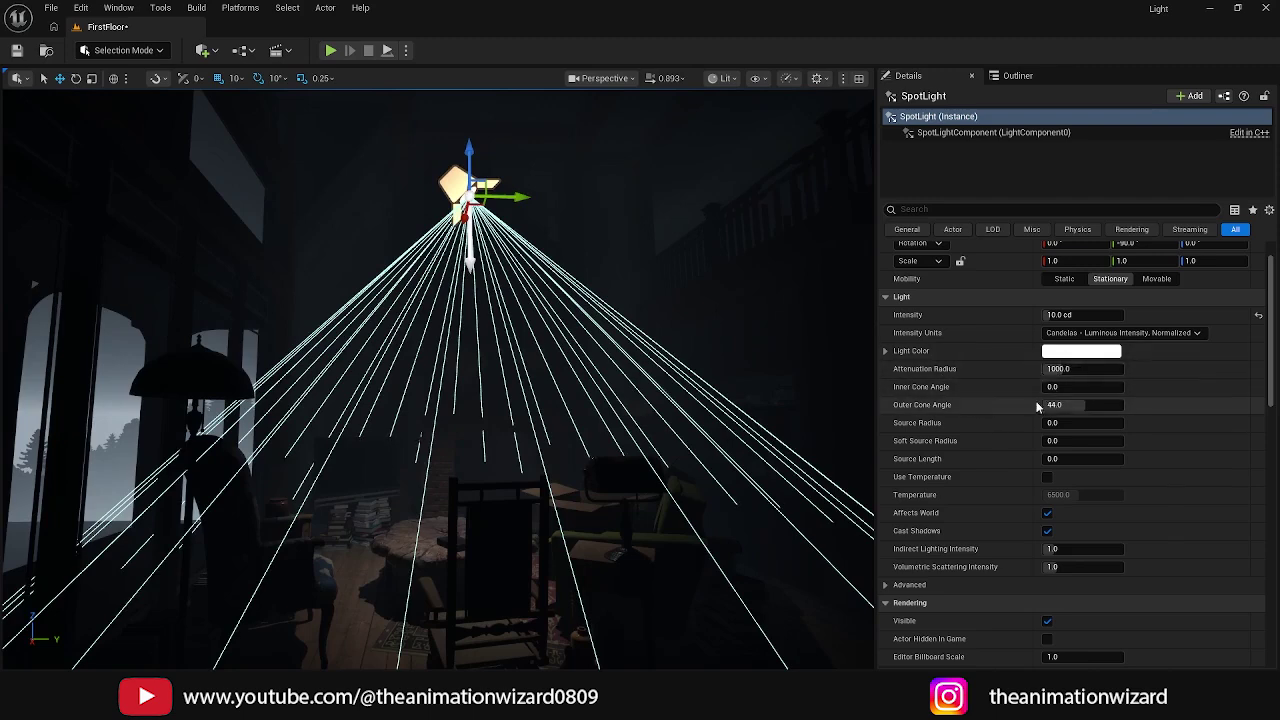
{"action": "left_click_drag", "start_coordinate": [467, 157], "coordinate": [466, 127]}
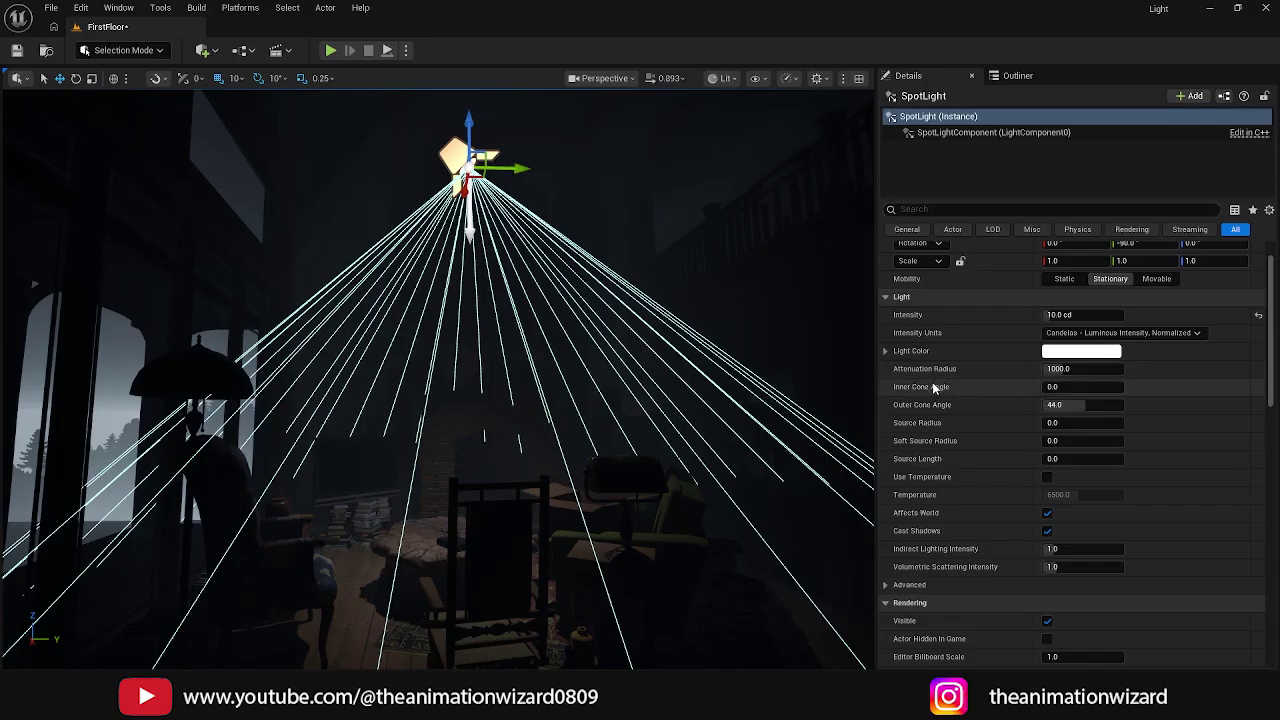
Step: Try an attenuation radius of about 294 for the spot light and view its cone from several angles
{"action": "mouse_move", "coordinate": [1062, 369]}
{"action": "left_mouse_down"}
{"action": "mouse_move", "coordinate": [990, 369]}
{"action": "mouse_move", "coordinate": [1048, 369]}
{"action": "left_mouse_up"}
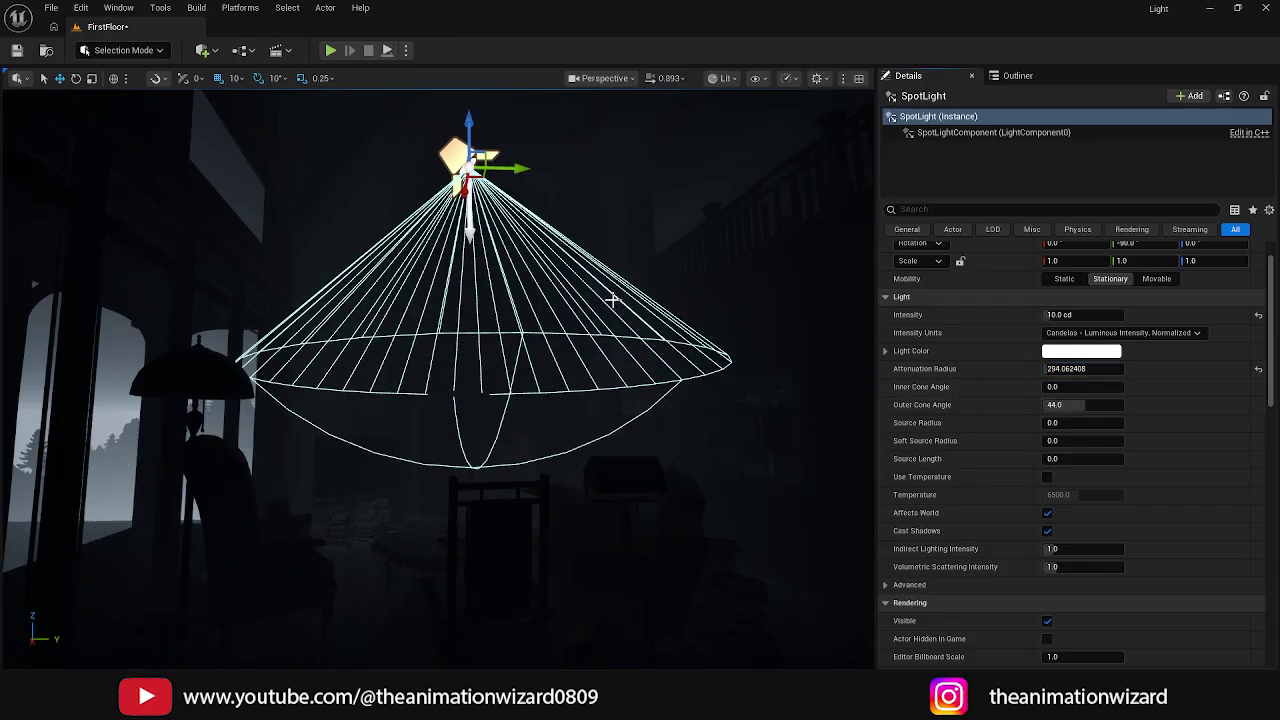
{"action": "left_click_drag", "start_coordinate": [558, 322], "coordinate": [558, 375], "text": "alt"}
{"action": "right_click_drag", "start_coordinate": [560, 288], "coordinate": [557, 286]}
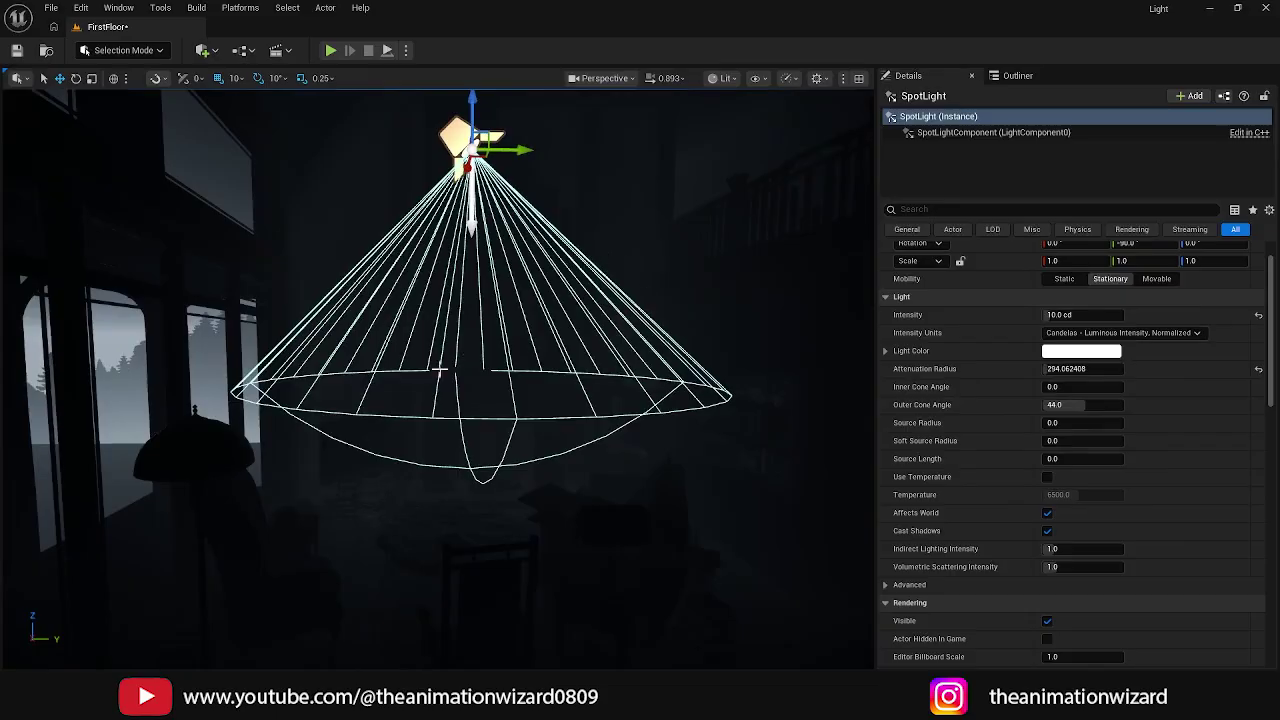
{"action": "left_click_drag", "start_coordinate": [458, 404], "coordinate": [424, 196], "text": "alt"}
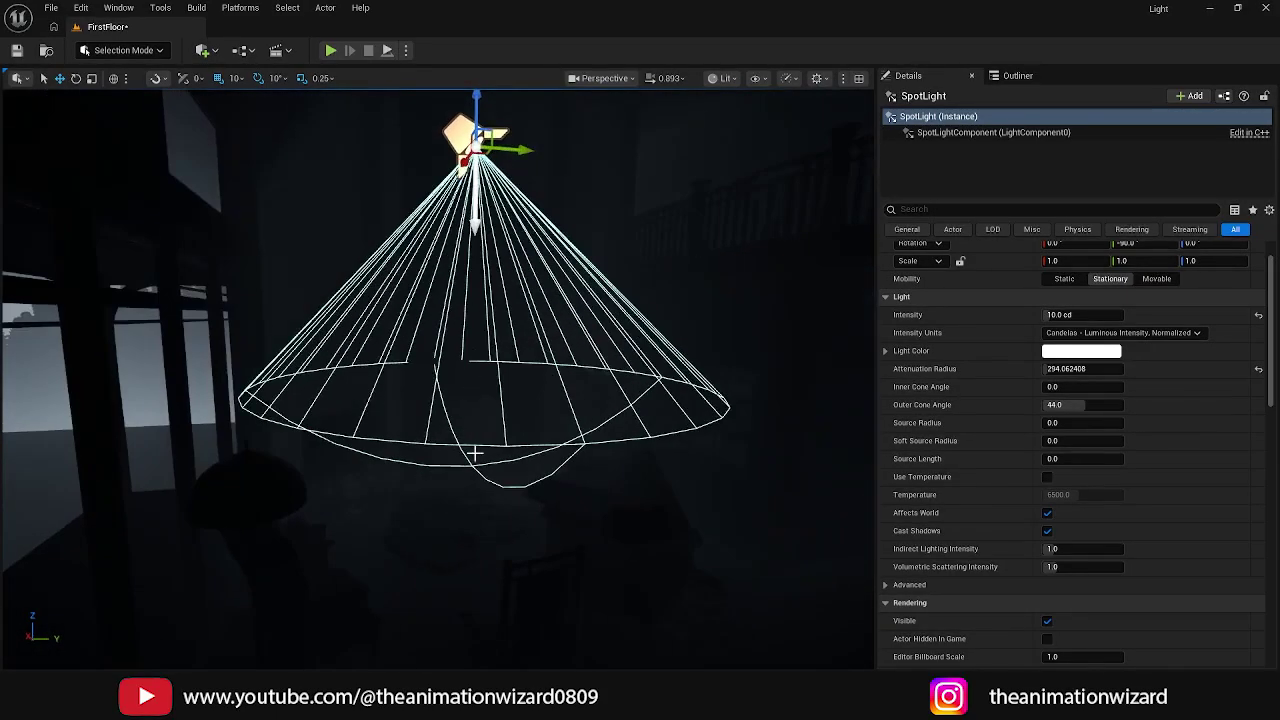
{"action": "left_click_drag", "start_coordinate": [475, 453], "coordinate": [478, 415], "text": "alt"}
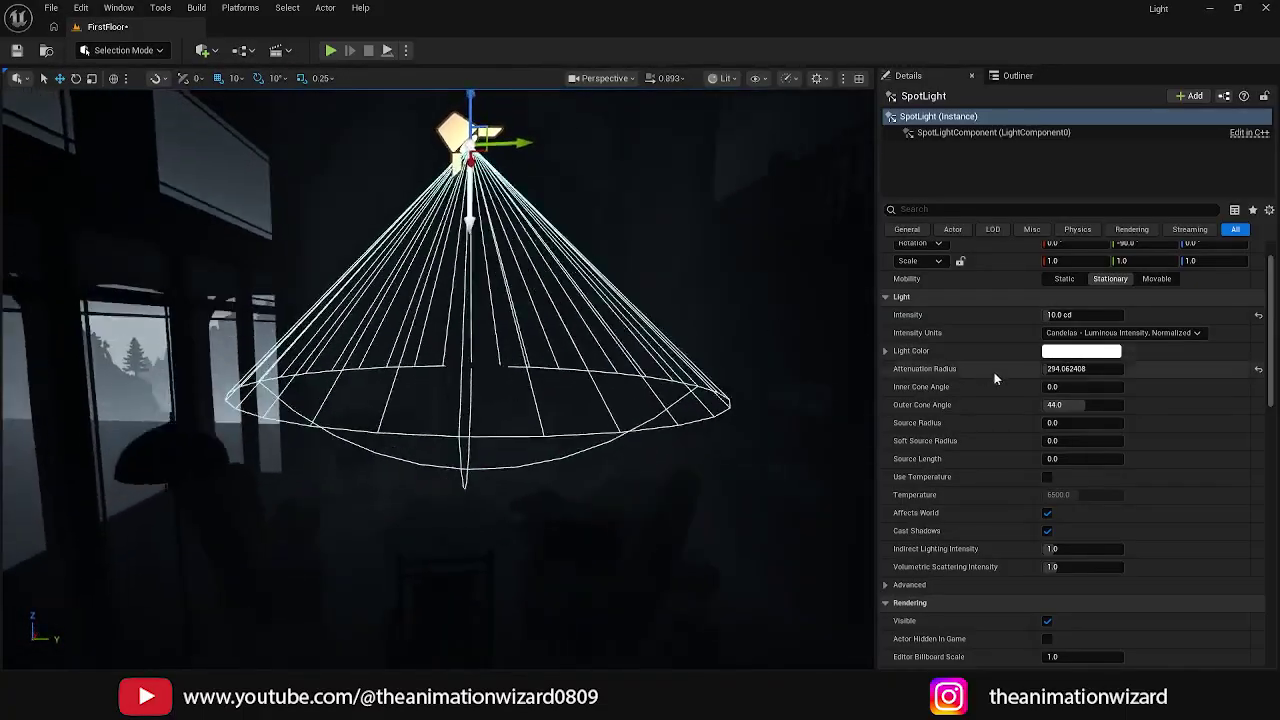
Step: Set the spot light's attenuation radius to about 818
{"action": "left_click_drag", "start_coordinate": [1053, 368], "coordinate": [1160, 368]}
{"action": "mouse_move", "coordinate": [1066, 368]}
{"action": "left_mouse_down"}
{"action": "mouse_move", "coordinate": [1043, 368]}
{"action": "mouse_move", "coordinate": [1069, 368]}
{"action": "left_mouse_up"}
{"action": "left_click_drag", "start_coordinate": [864, 437], "coordinate": [1045, 369], "text": "alt"}
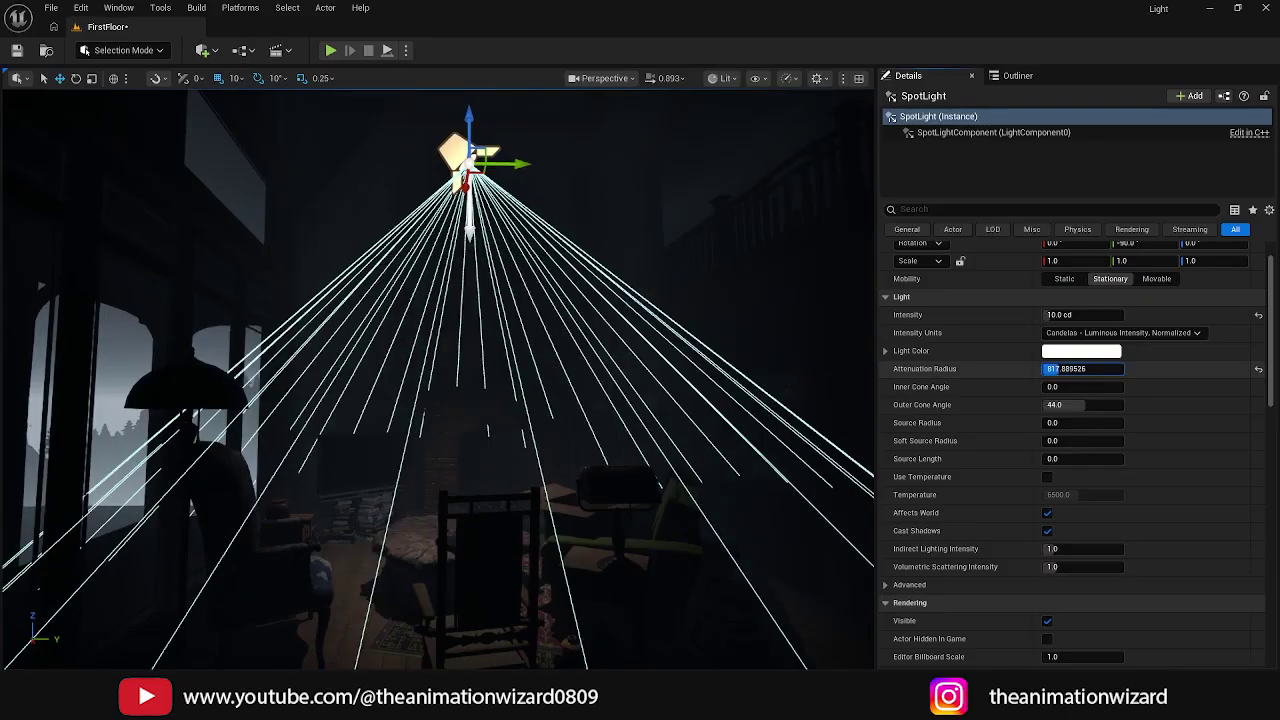
Step: Try an inner cone angle of about 32 for the spot light and view the two cones from above
{"action": "right_click_drag", "start_coordinate": [760, 400], "coordinate": [705, 478]}
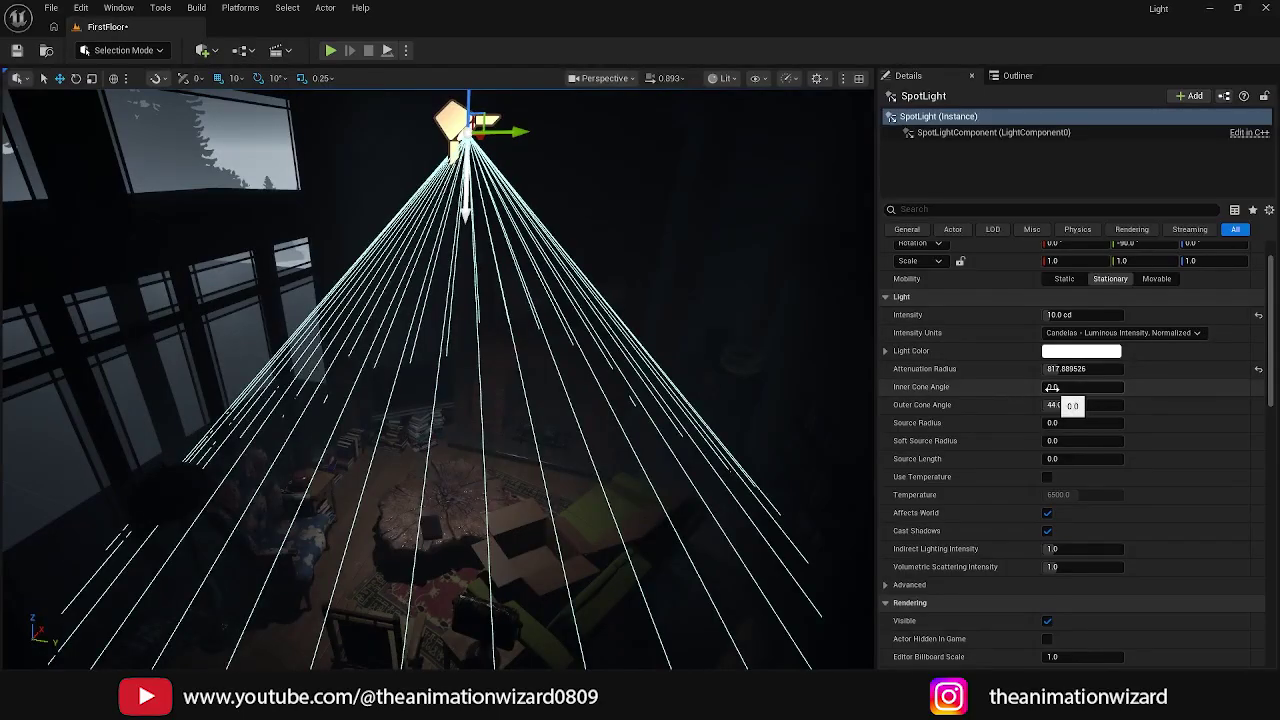
{"action": "left_click_drag", "start_coordinate": [1048, 387], "coordinate": [1100, 387]}
{"action": "scroll", "coordinate": [617, 383], "scroll_direction": "down", "scroll_amount": 5}
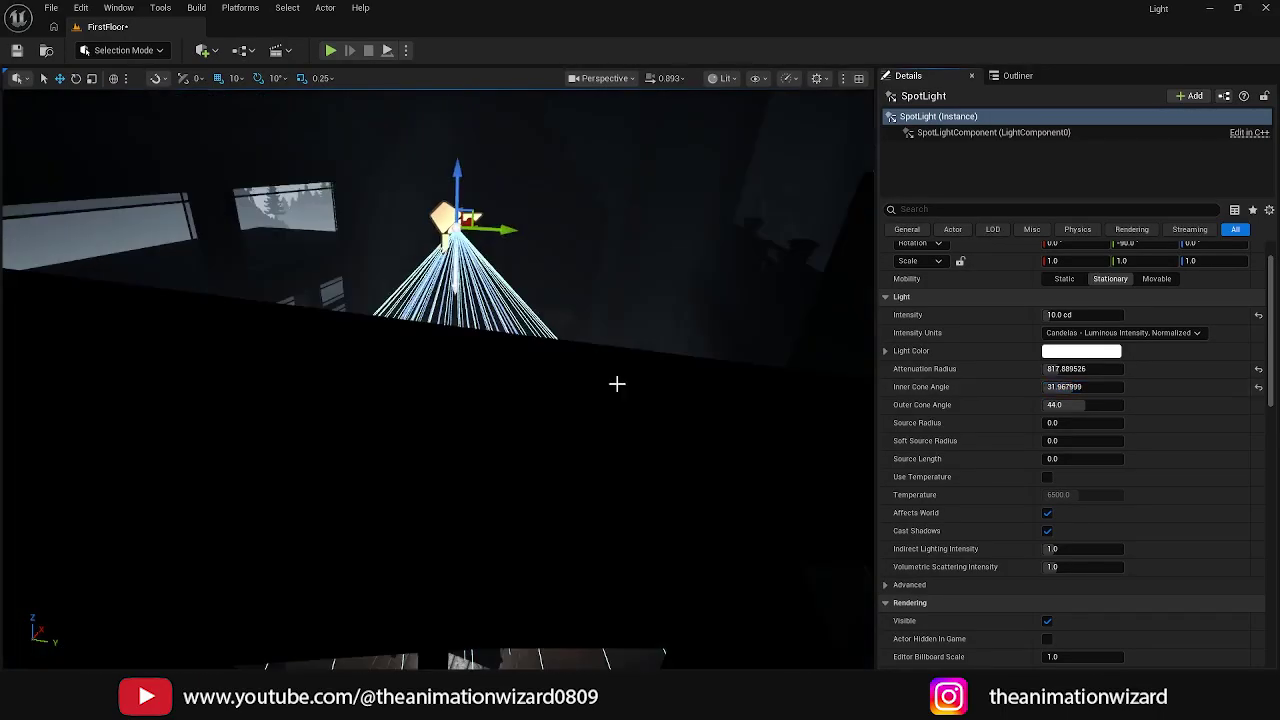
{"action": "left_click_drag", "start_coordinate": [617, 383], "coordinate": [590, 420], "text": "alt"}
{"action": "left_click_drag", "start_coordinate": [346, 432], "coordinate": [415, 436], "text": "alt"}
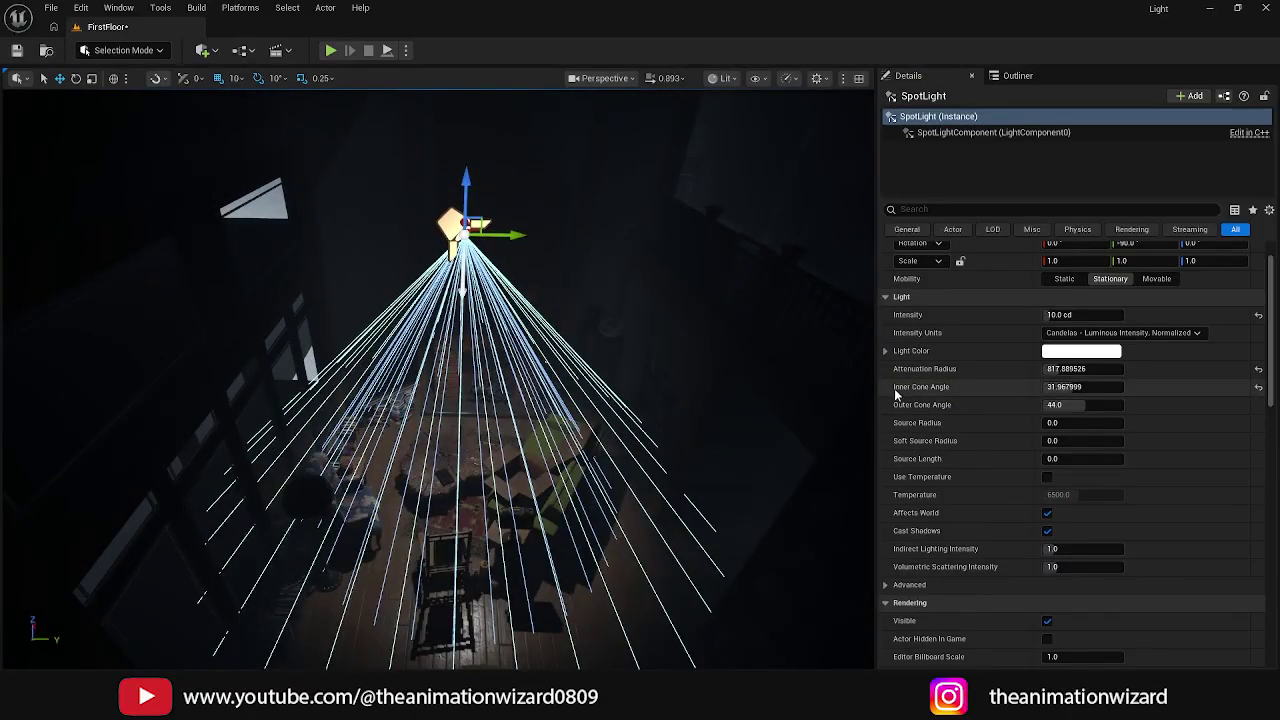
Step: Try narrowing the spot light's outer cone angle to about 9.87 and view the small pool of light
{"action": "left_click_drag", "start_coordinate": [1054, 405], "coordinate": [986, 405]}
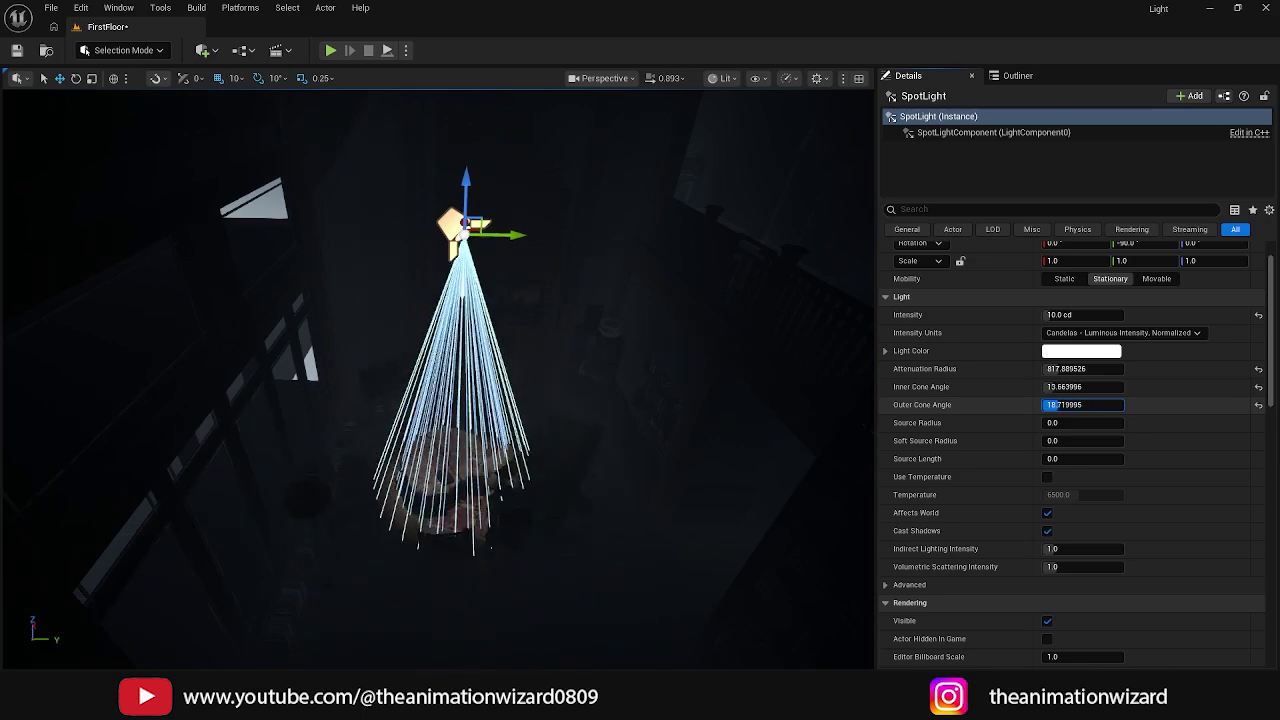
{"action": "left_click_drag", "start_coordinate": [1057, 406], "coordinate": [1060, 406]}
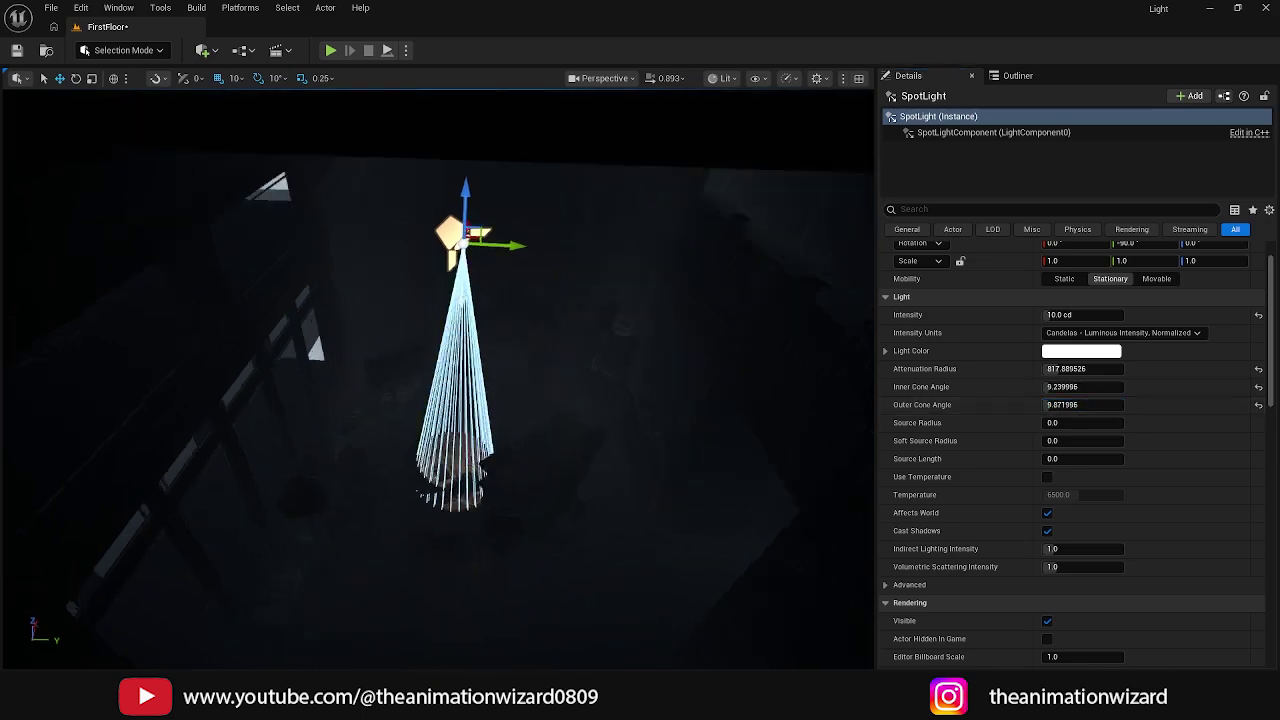
{"action": "scroll", "coordinate": [597, 480], "scroll_direction": "up", "scroll_amount": 4}
{"action": "scroll", "coordinate": [597, 480], "scroll_direction": "up", "scroll_amount": 2}
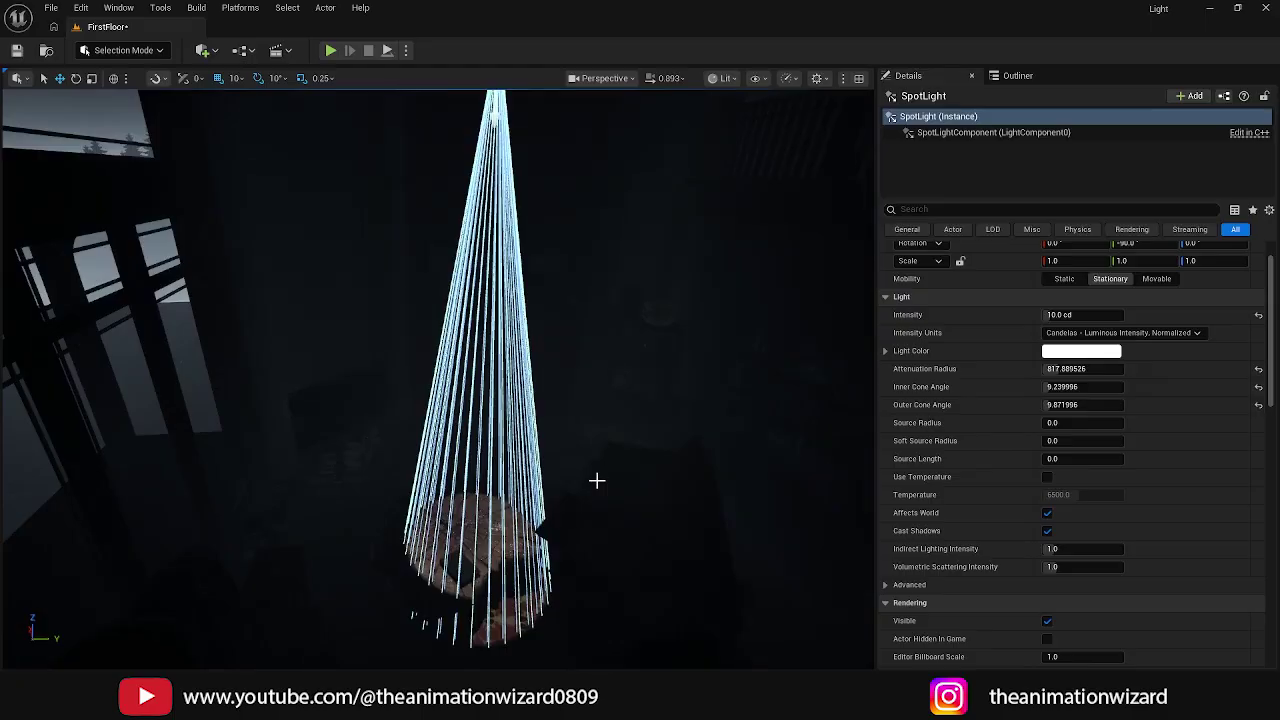
Step: Set the spot light's inner cone angle to about 28.8 and its outer cone angle to about 41.5
{"action": "left_click_drag", "start_coordinate": [1062, 387], "coordinate": [1140, 387]}
{"action": "right_click_drag", "start_coordinate": [660, 477], "coordinate": [665, 510]}
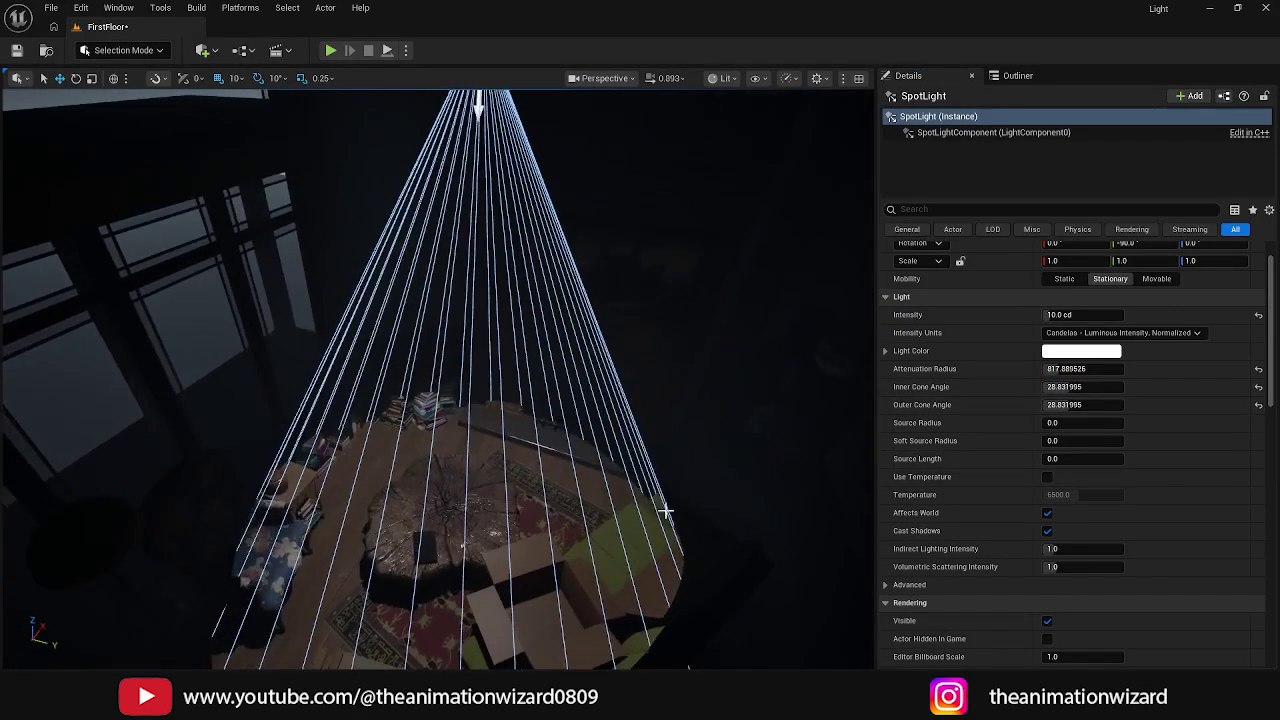
{"action": "right_click_drag", "start_coordinate": [372, 477], "coordinate": [430, 462]}
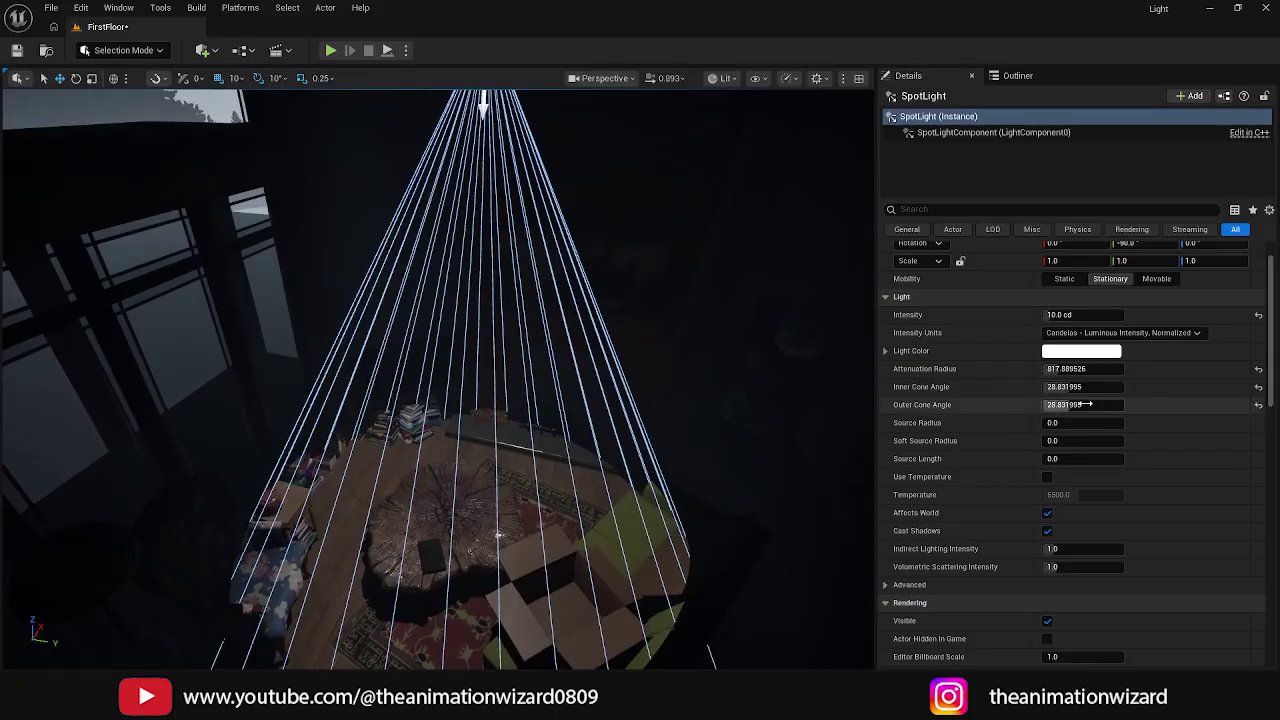
{"action": "left_click_drag", "start_coordinate": [1060, 405], "coordinate": [1105, 405]}
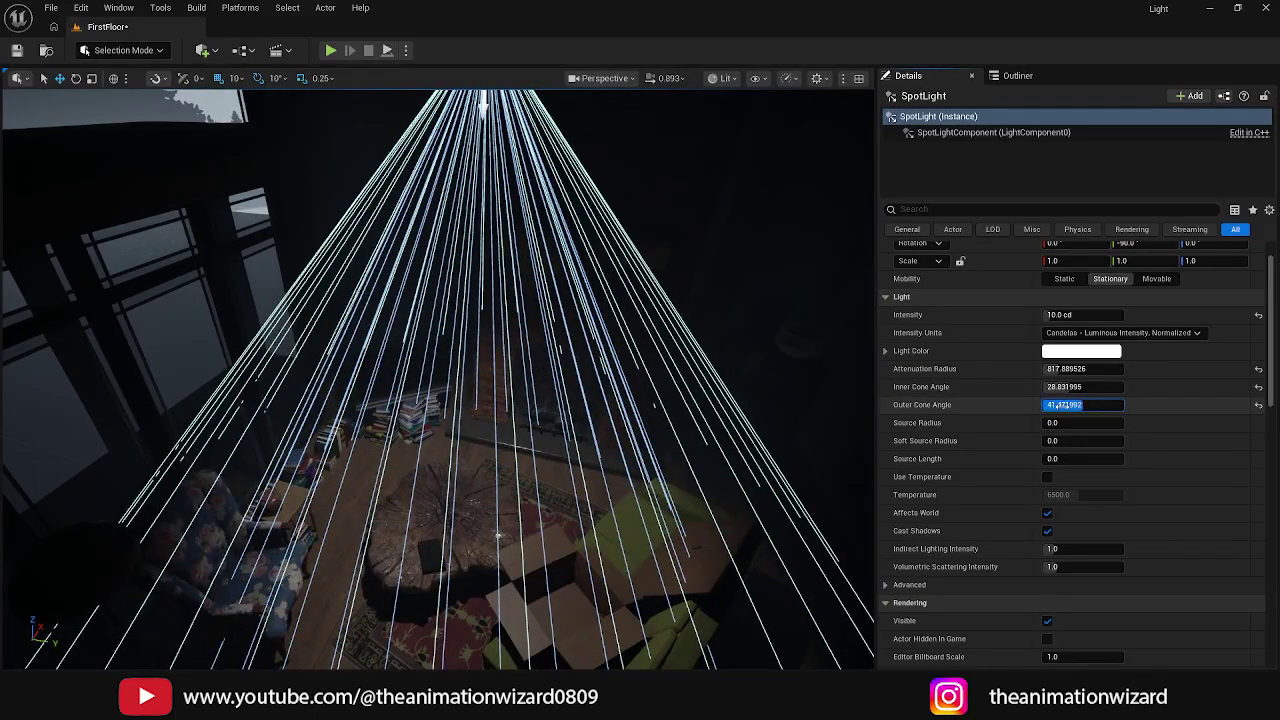
Step: Examine the falloff between the spot light's inner and outer cones on the living room floor from several viewpoints
{"action": "right_click_drag", "start_coordinate": [450, 400], "coordinate": [600, 400]}
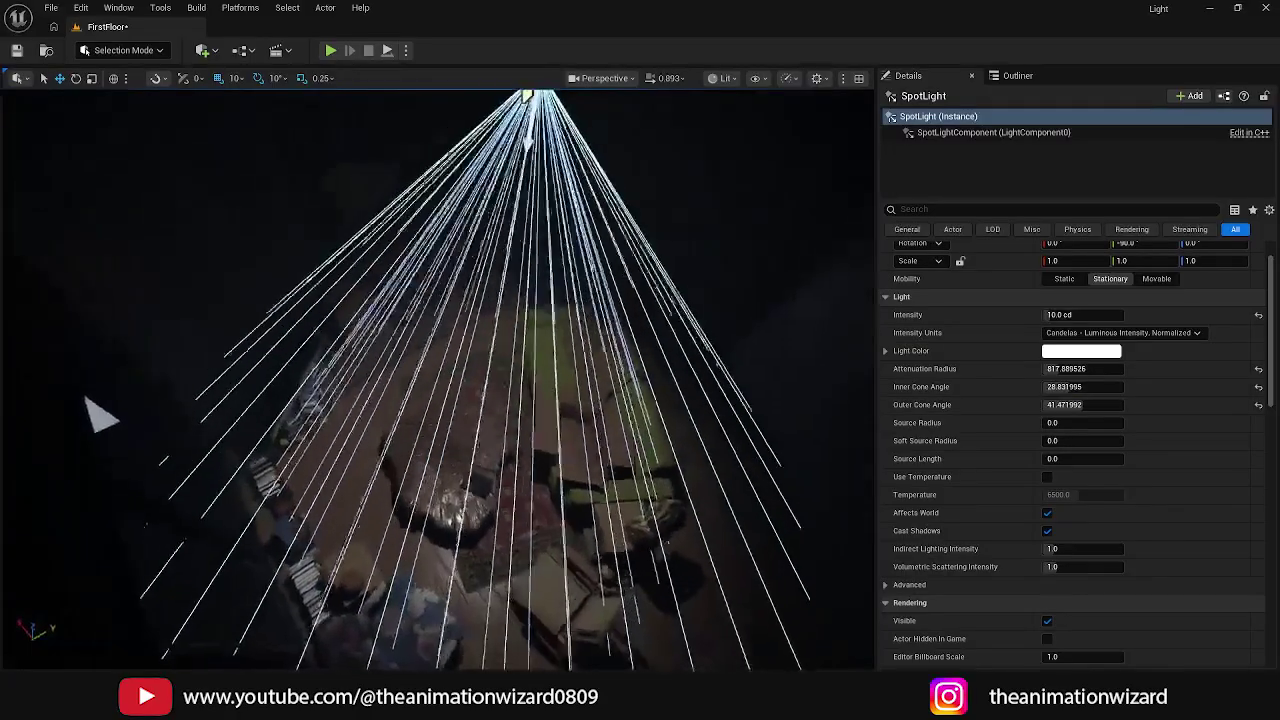
{"action": "right_click_drag", "start_coordinate": [814, 470], "coordinate": [814, 435]}
{"action": "scroll", "coordinate": [797, 436], "scroll_direction": "down", "scroll_amount": 5}
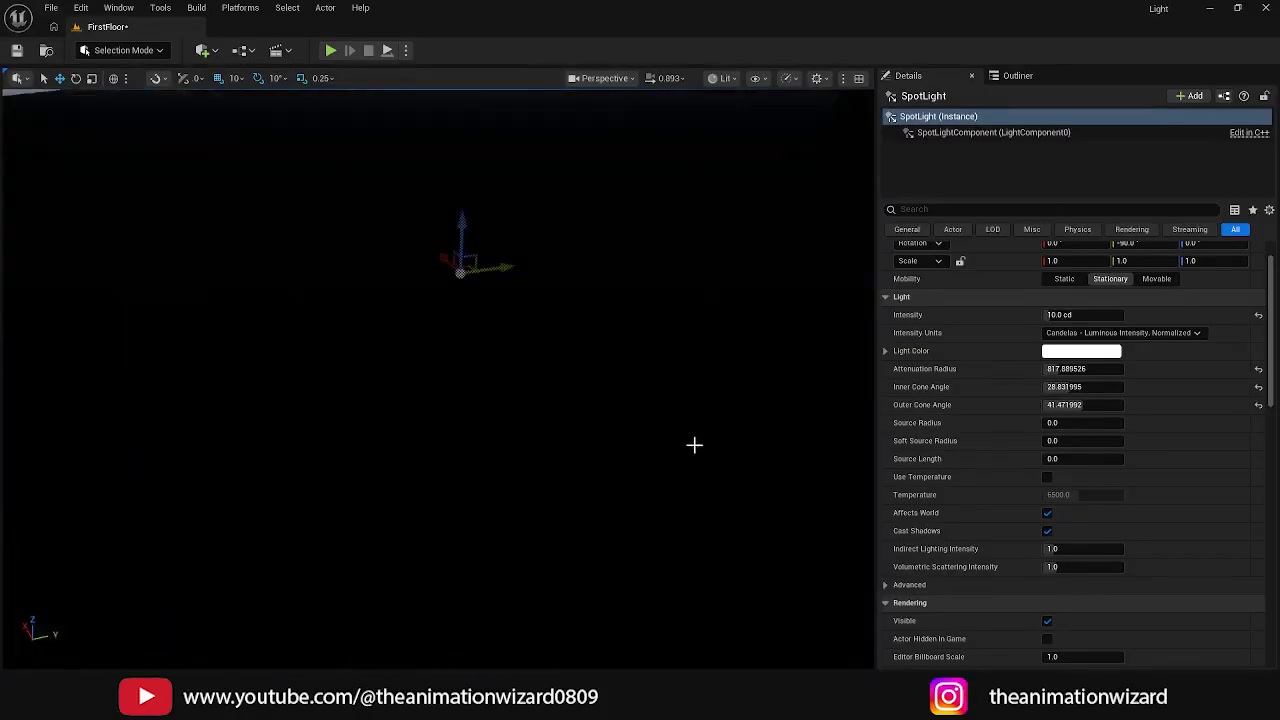
{"action": "scroll", "coordinate": [694, 445], "scroll_direction": "up", "scroll_amount": 8}
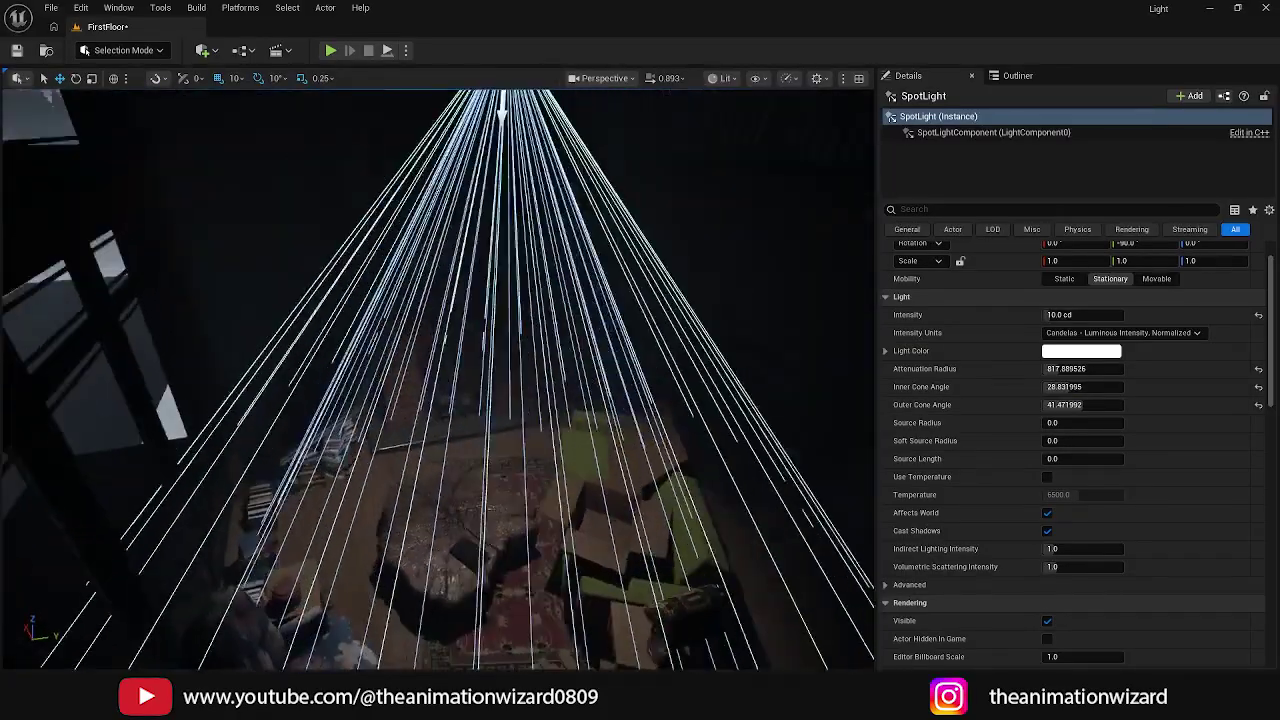
{"action": "right_click_drag", "start_coordinate": [683, 451], "coordinate": [683, 420]}
{"action": "scroll", "coordinate": [683, 451], "scroll_direction": "down", "scroll_amount": 6}
{"action": "scroll", "coordinate": [683, 451], "scroll_direction": "up", "scroll_amount": 6}
{"action": "scroll", "coordinate": [499, 544], "scroll_direction": "down", "scroll_amount": 1}
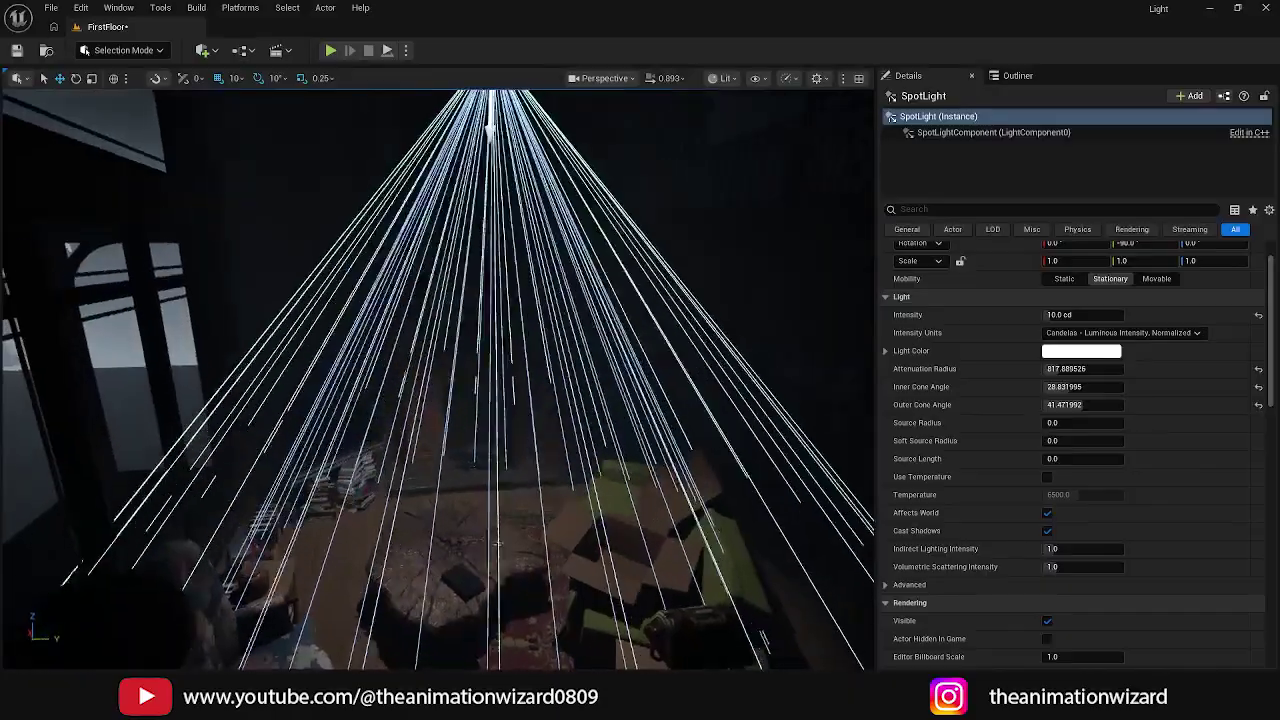
Step: Enable colour temperature on the spot light at about 2957 and raise its indirect lighting intensity to about 1.06
{"action": "left_click_drag", "start_coordinate": [498, 544], "coordinate": [440, 544], "text": "alt"}
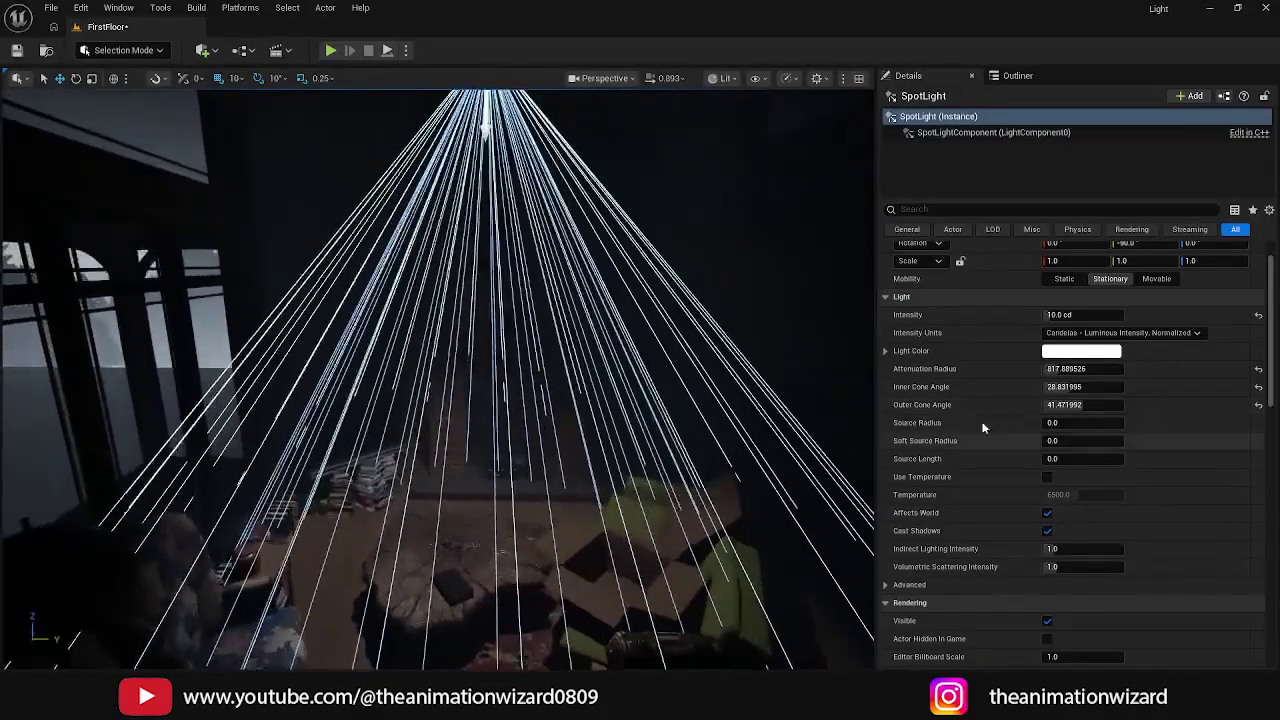
{"action": "mouse_move", "coordinate": [1056, 423]}
{"action": "left_mouse_down"}
{"action": "mouse_move", "coordinate": [1110, 423]}
{"action": "mouse_move", "coordinate": [1072, 423]}
{"action": "left_mouse_up"}
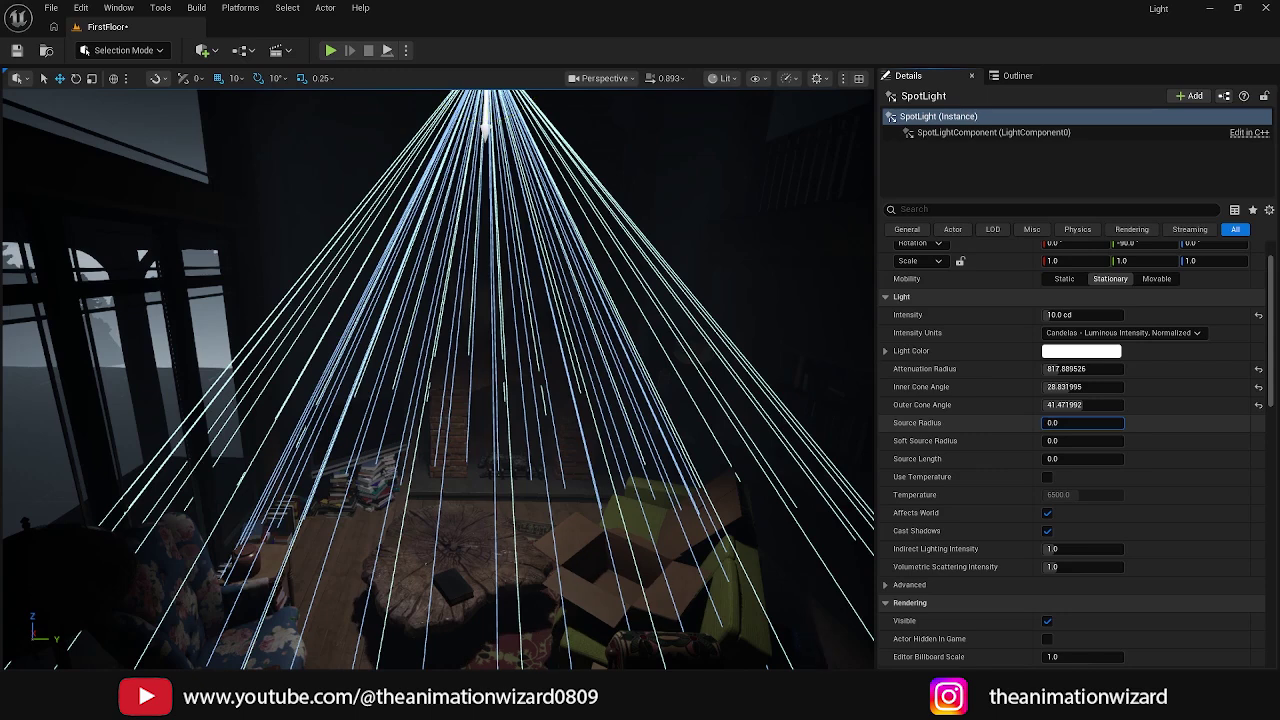
{"action": "left_click", "coordinate": [1047, 477]}
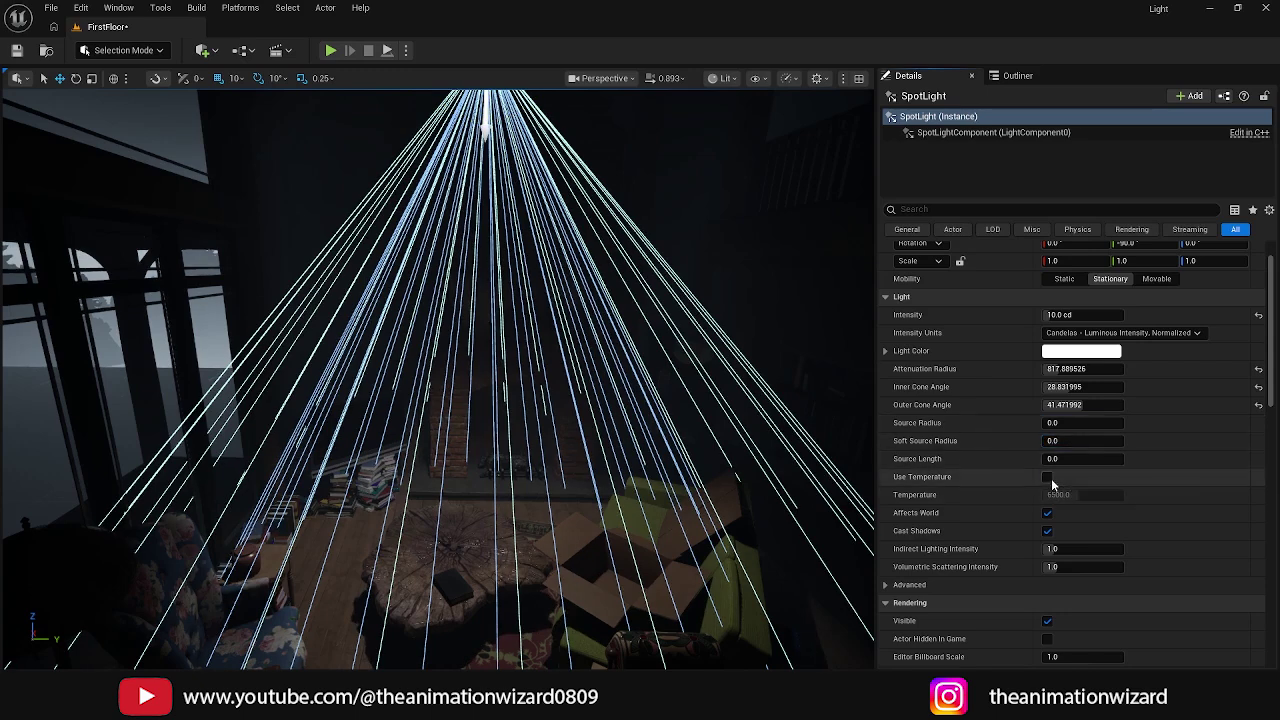
{"action": "left_click_drag", "start_coordinate": [1061, 496], "coordinate": [1106, 496]}
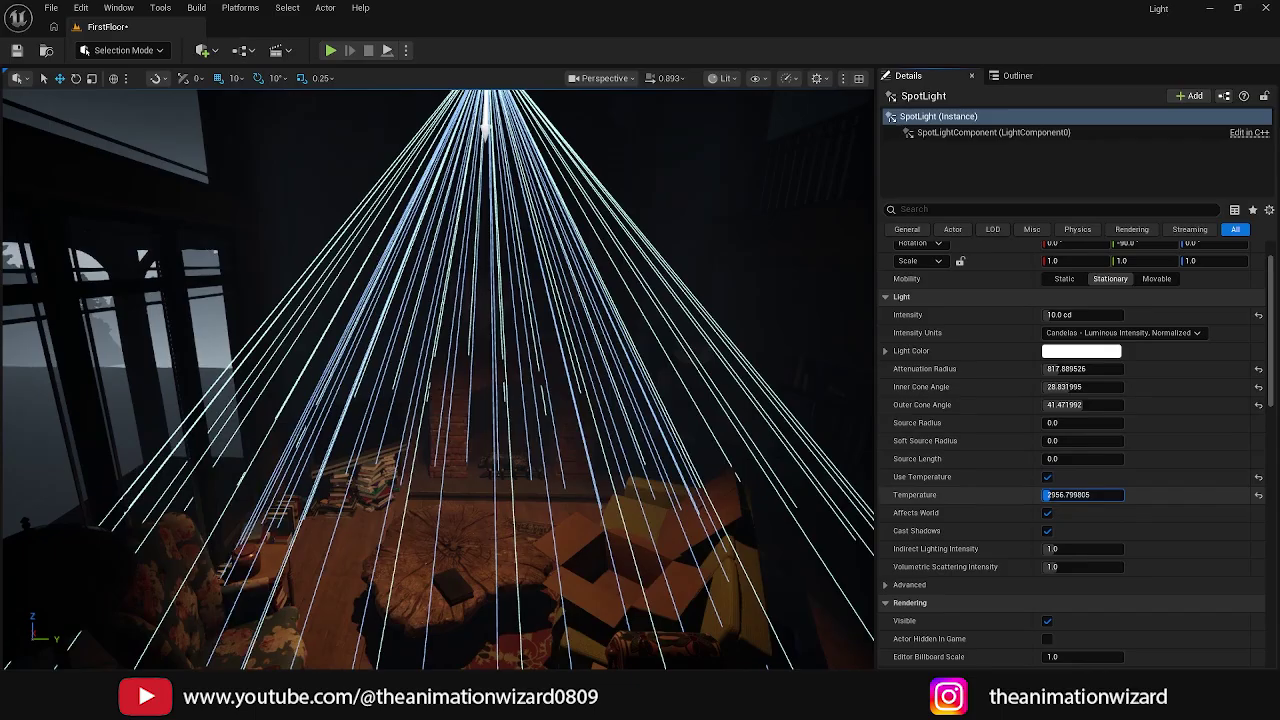
{"action": "scroll", "coordinate": [1124, 502], "scroll_direction": "down", "scroll_amount": 1}
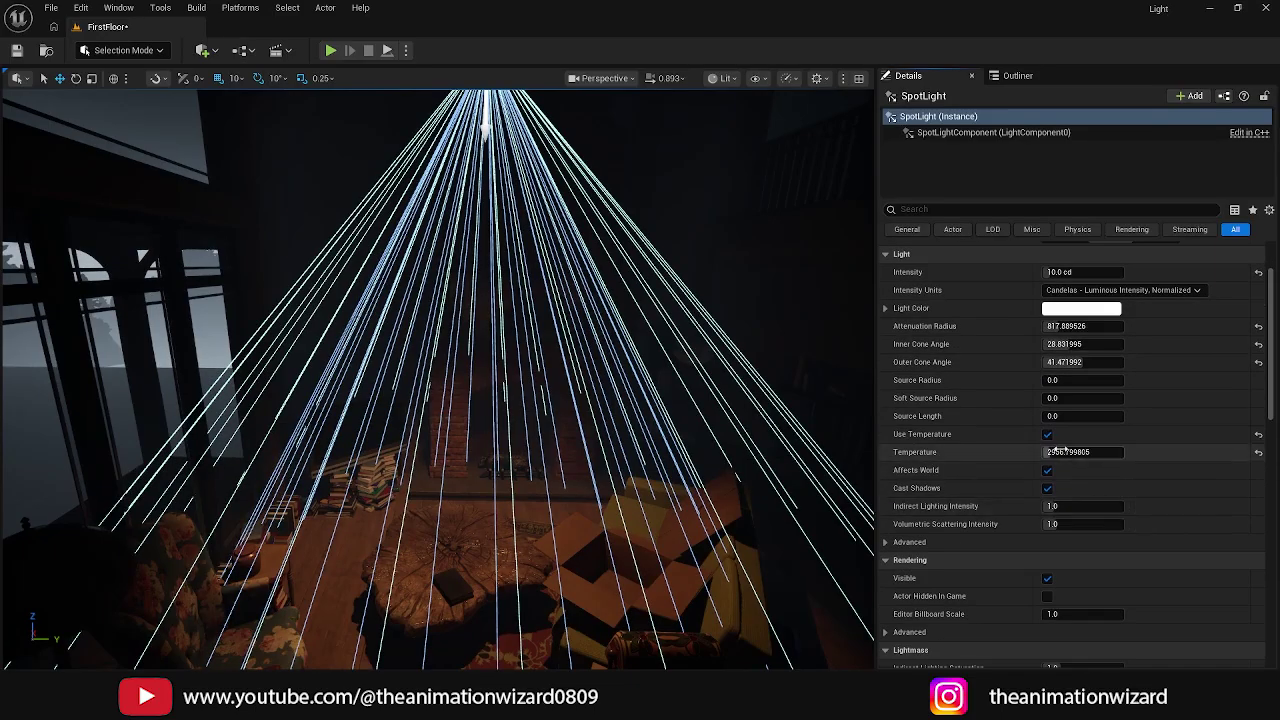
{"action": "left_click_drag", "start_coordinate": [1062, 506], "coordinate": [1068, 506]}
{"action": "scroll", "coordinate": [667, 368], "scroll_direction": "down", "scroll_amount": 3}
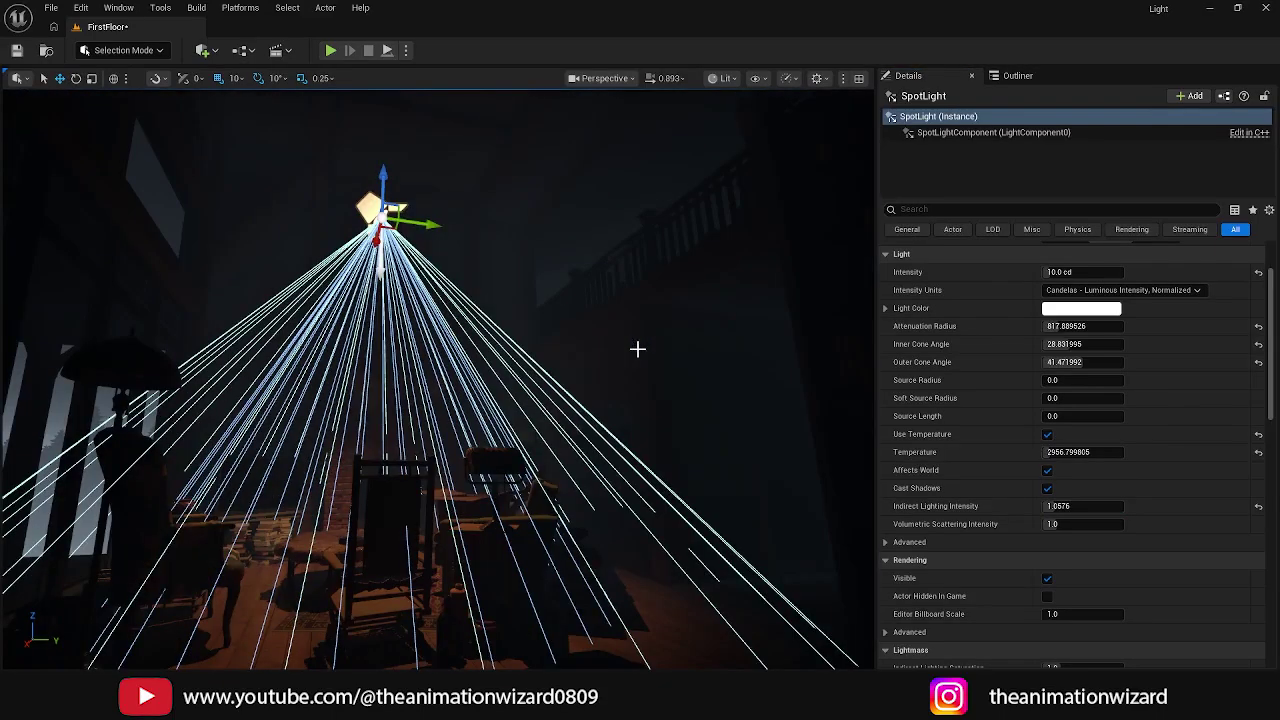
Step: Raise the spot light and narrow its cones to about 27.57 inner and 34.52 outer, hiding the editor overlays
{"action": "left_click_drag", "start_coordinate": [384, 174], "coordinate": [389, 123]}
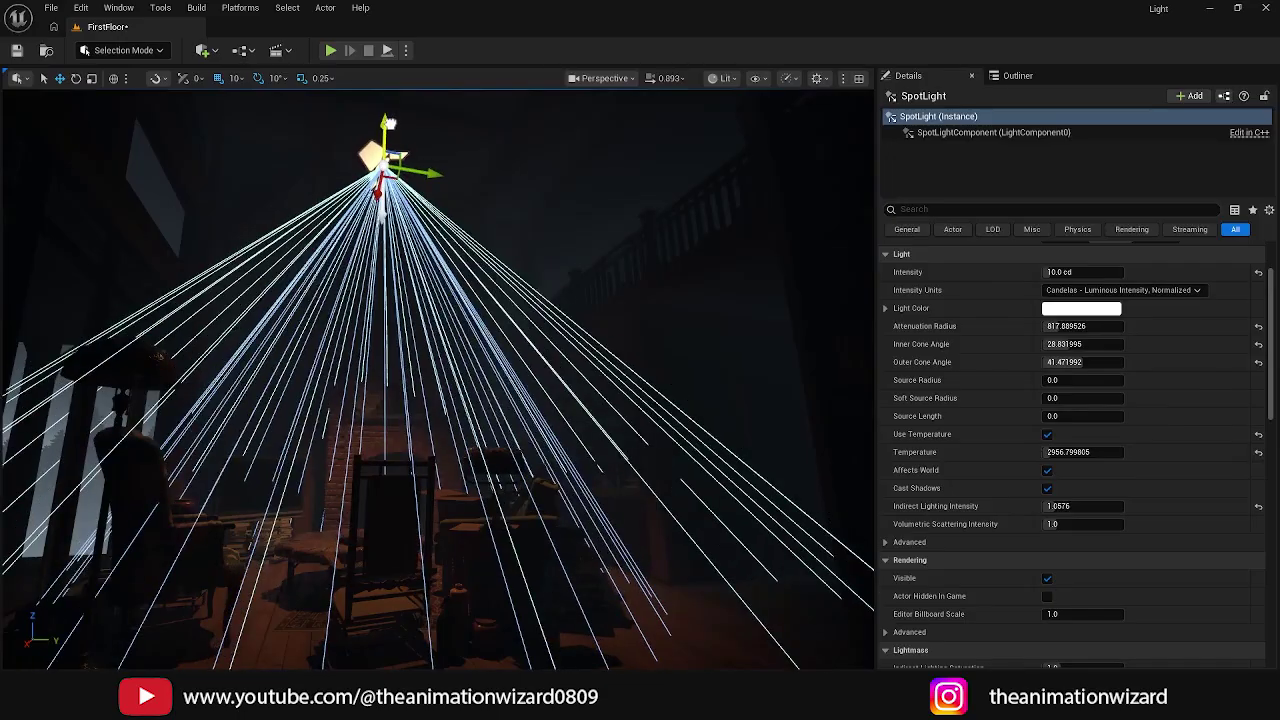
{"action": "left_click_drag", "start_coordinate": [1063, 344], "coordinate": [1043, 366]}
{"action": "key", "text": "g"}
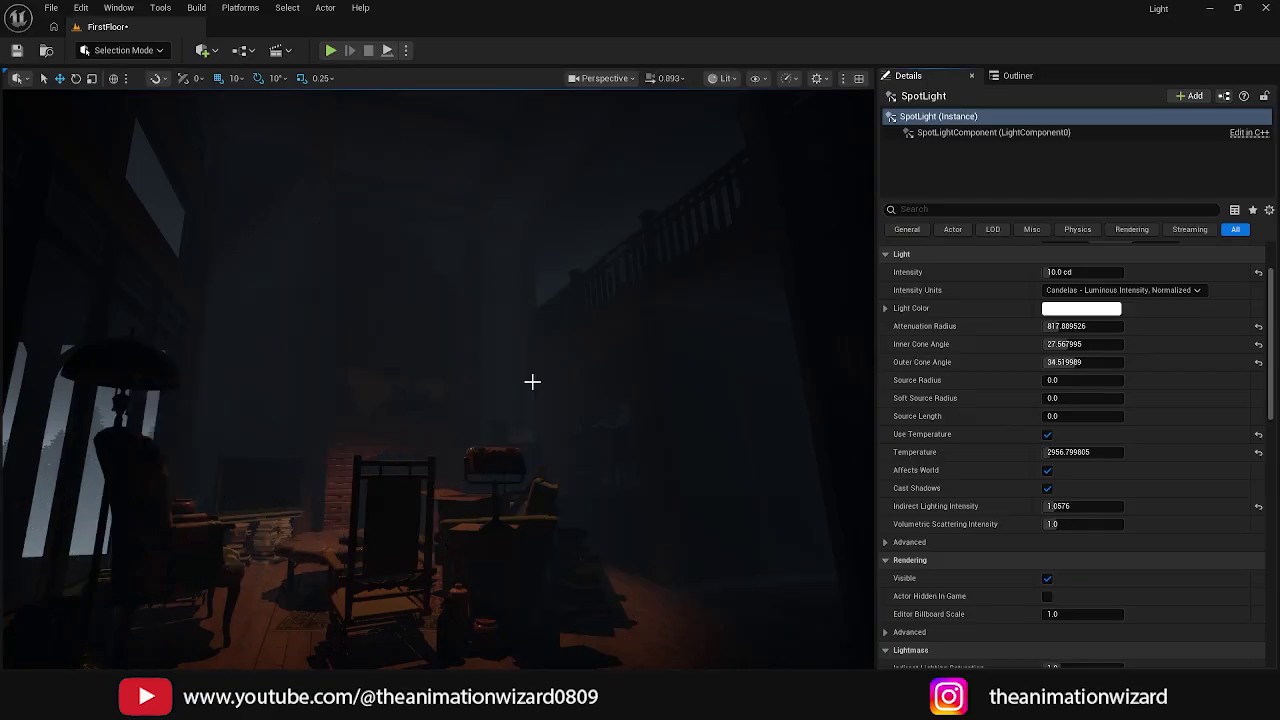
Step: Set the spot light's intensity to 20 cd and view the lit fireplace area
{"action": "left_click", "coordinate": [1064, 272]}
{"action": "key", "text": "Return"}
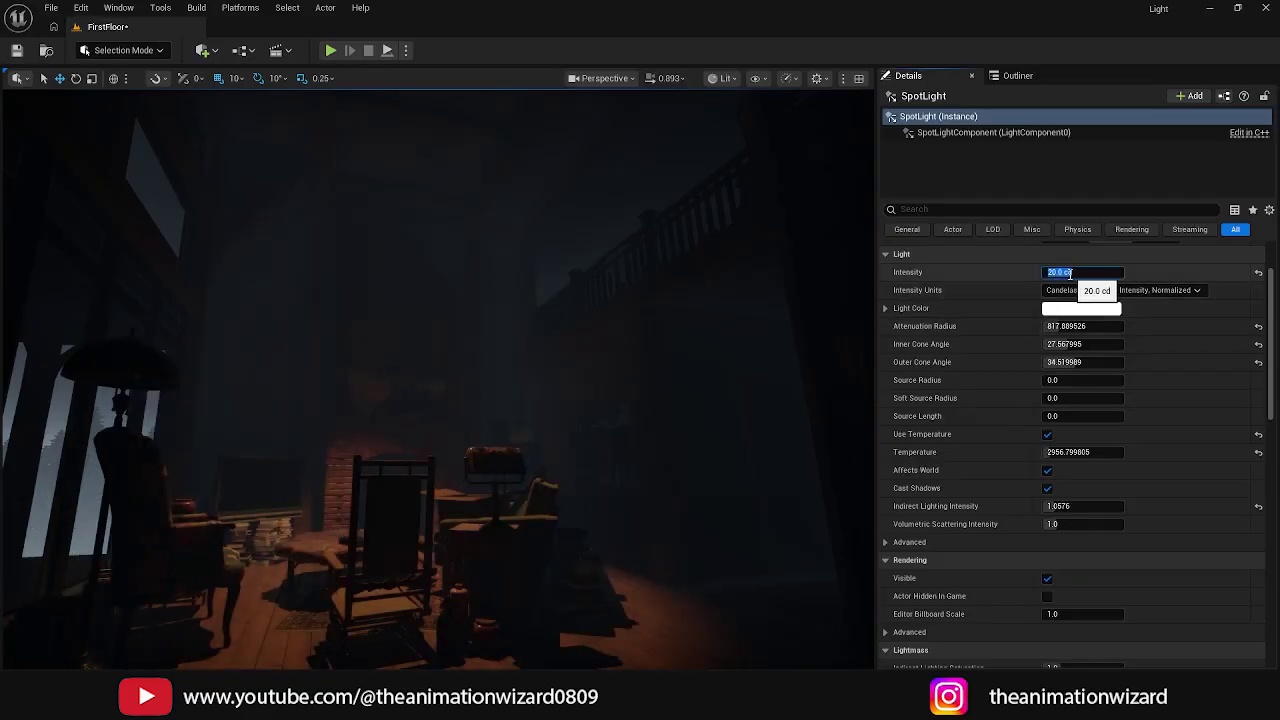
{"action": "right_click_drag", "start_coordinate": [569, 407], "coordinate": [578, 466]}
{"action": "scroll", "coordinate": [566, 418], "scroll_direction": "up", "scroll_amount": 5}
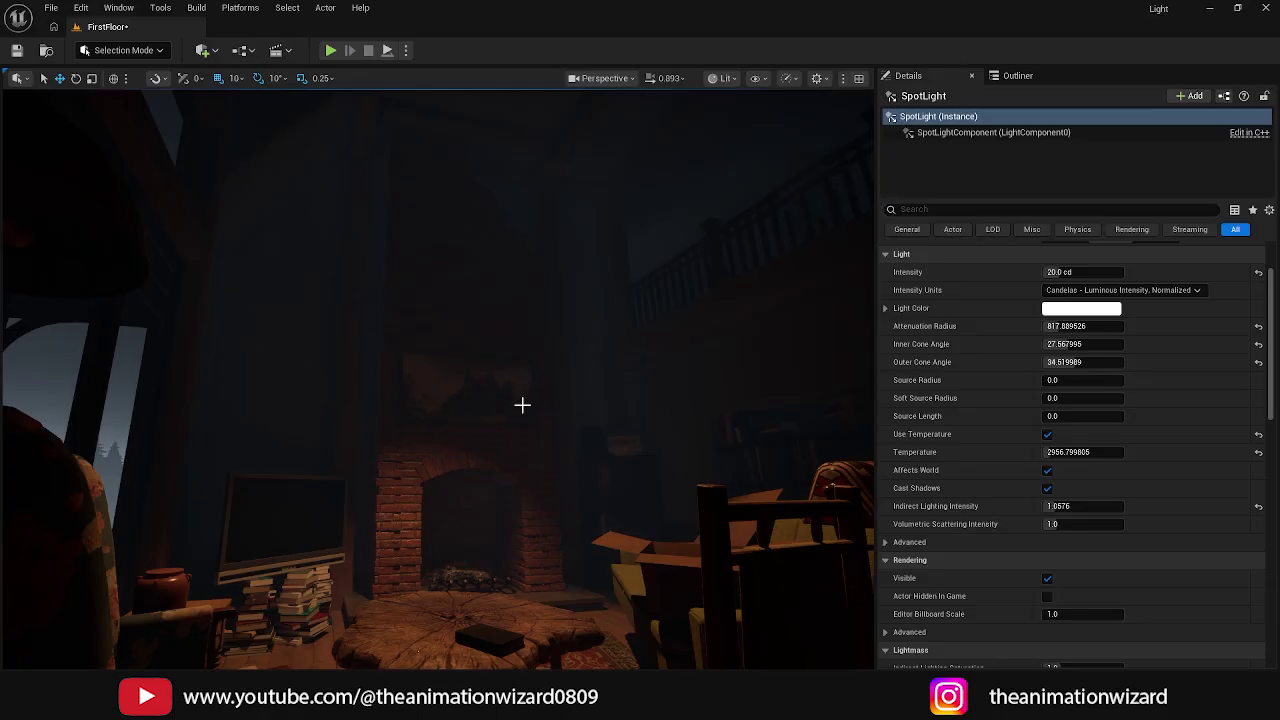
Step: Delete the SpotLight actor from the level
{"action": "left_click", "coordinate": [1016, 75]}
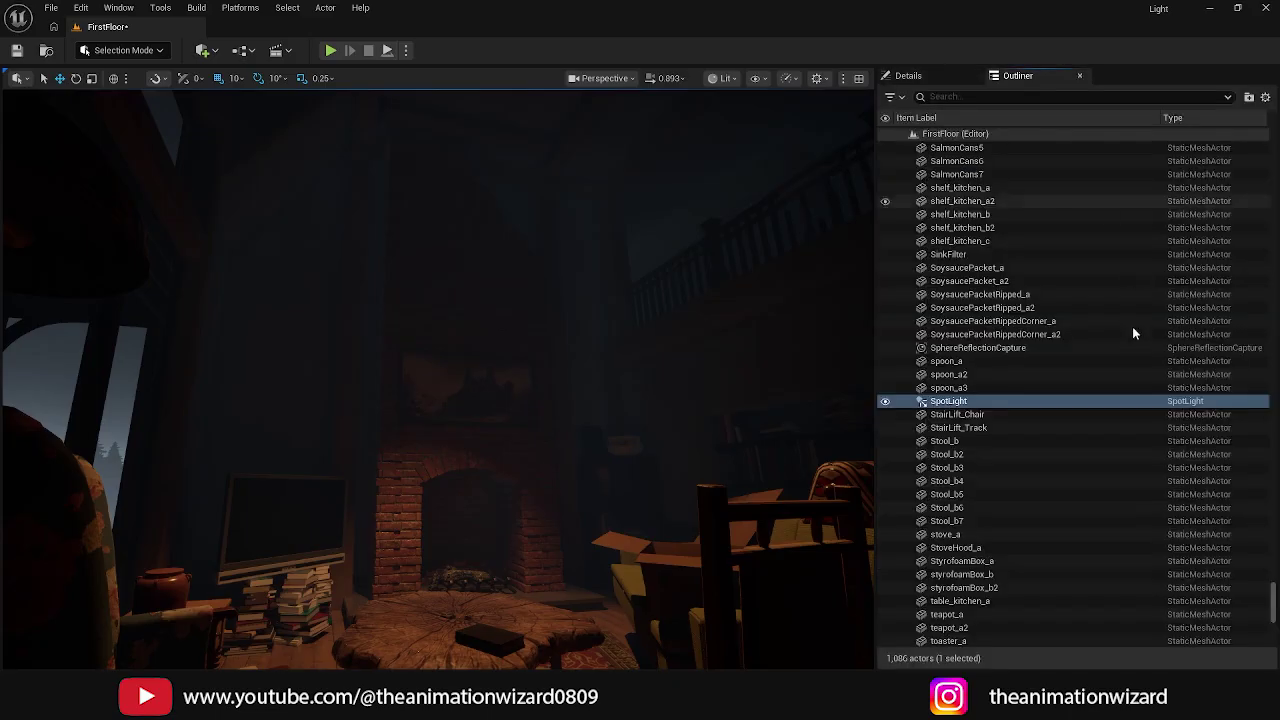
{"action": "left_click", "coordinate": [958, 401]}
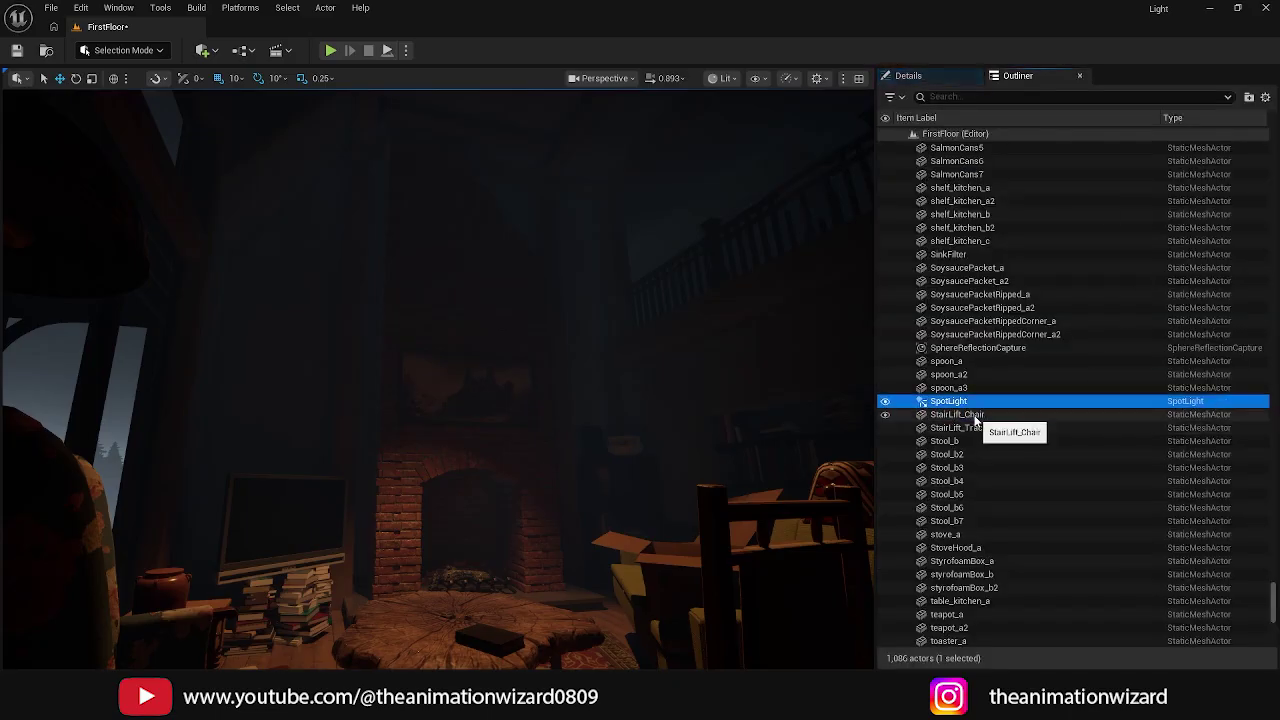
{"action": "key", "text": "Delete"}
{"action": "left_click", "coordinate": [203, 50]}
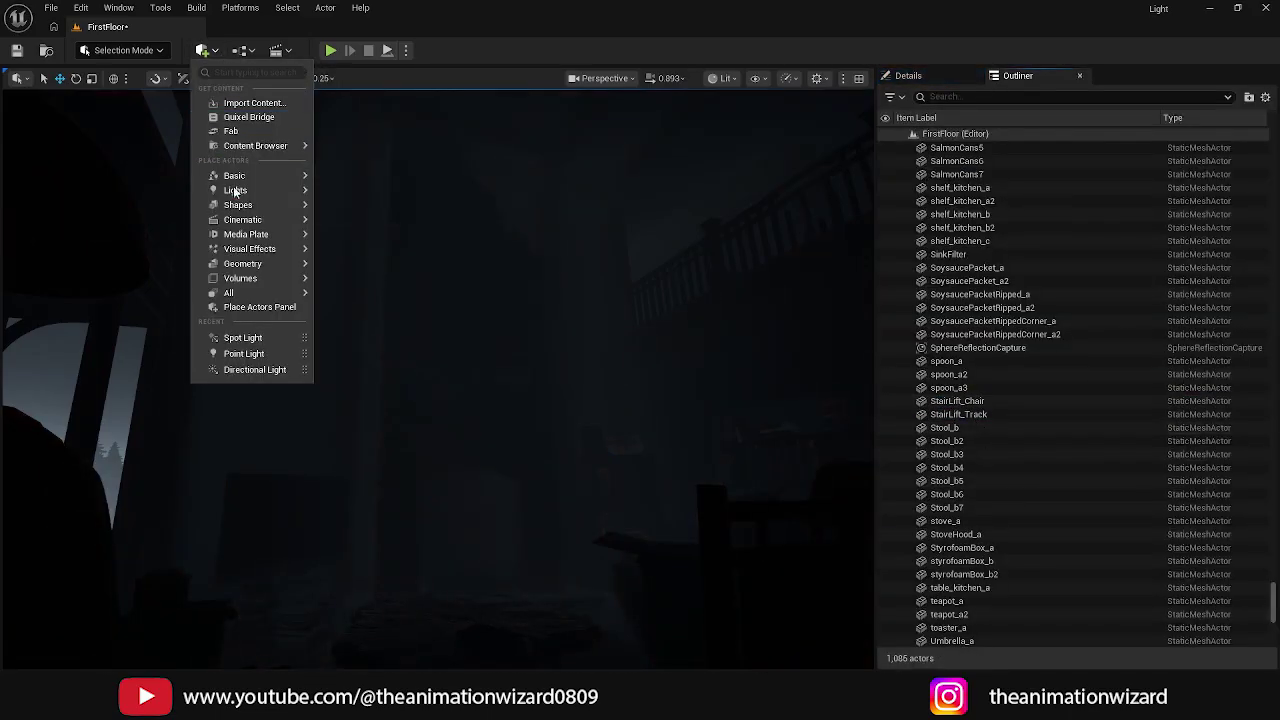
{"action": "mouse_move", "coordinate": [238, 190]}
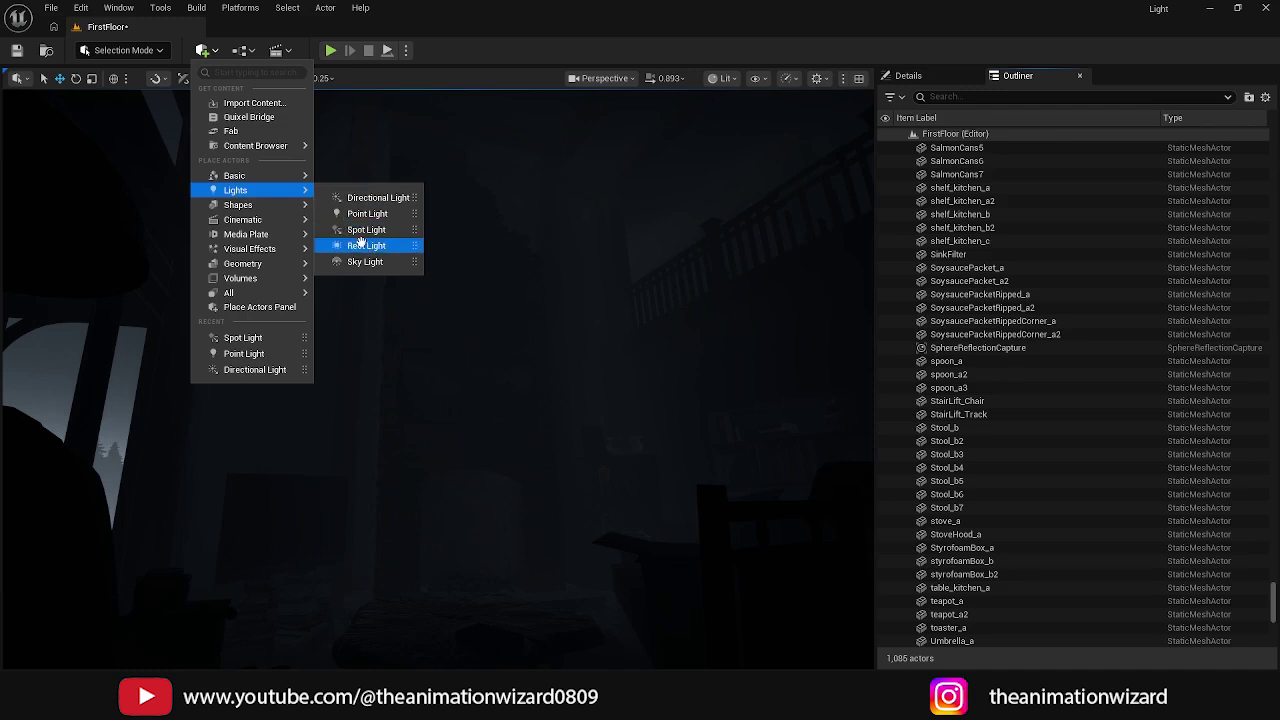
{"action": "left_click", "coordinate": [456, 46]}
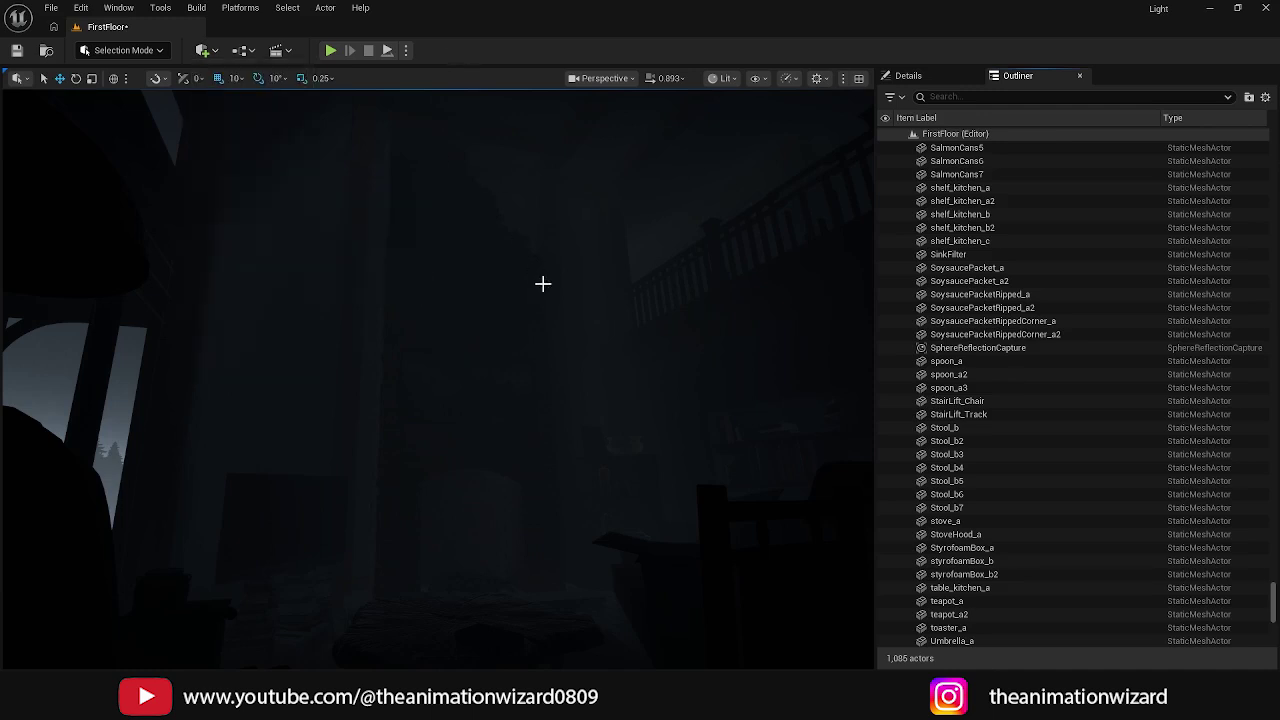
Step: Add a Rect Light to the level with the view facing the dark kitchen
{"action": "right_click_drag", "start_coordinate": [552, 272], "coordinate": [552, 272]}
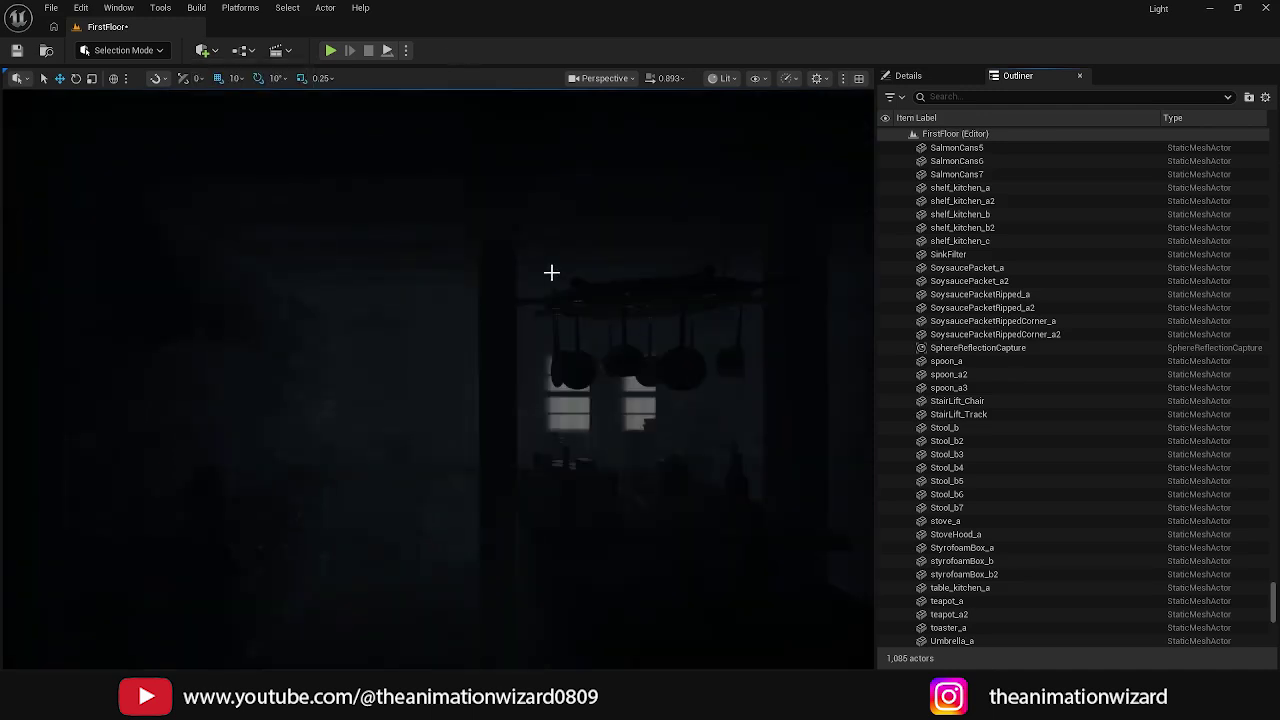
{"action": "right_click_drag", "start_coordinate": [478, 422], "coordinate": [513, 422]}
{"action": "left_click", "coordinate": [212, 54]}
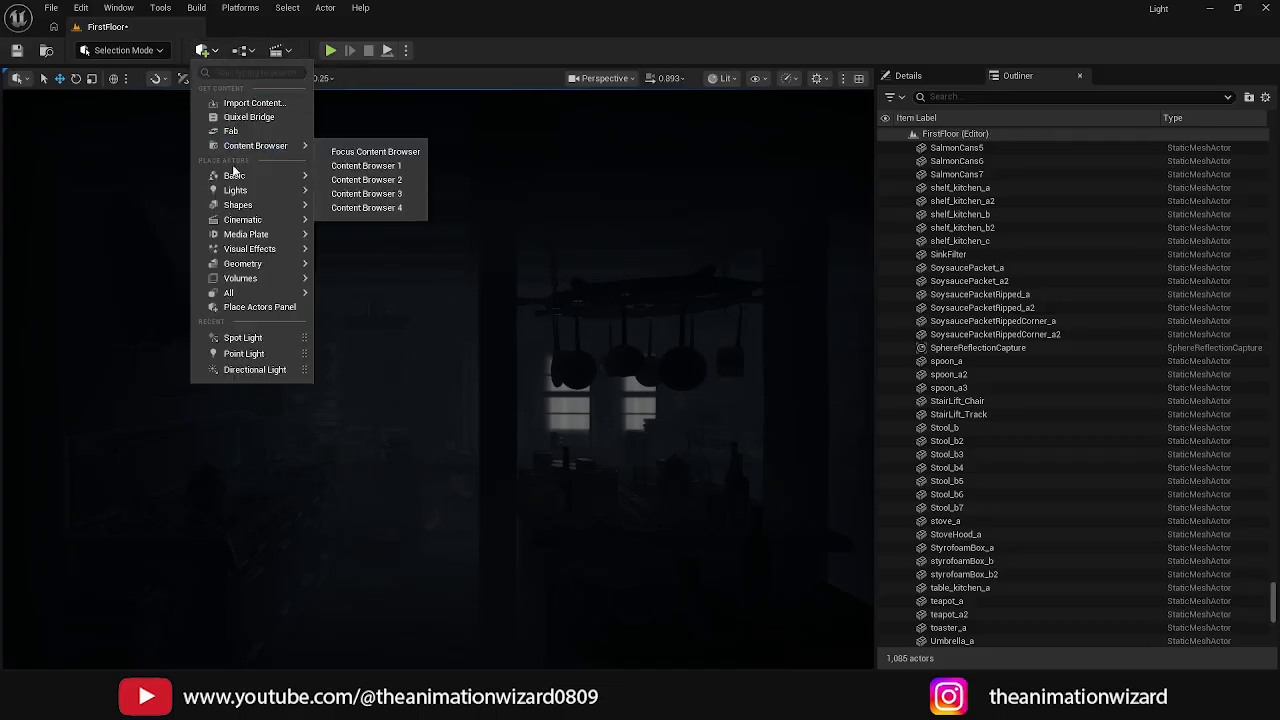
{"action": "mouse_move", "coordinate": [238, 192]}
{"action": "left_click", "coordinate": [364, 245]}
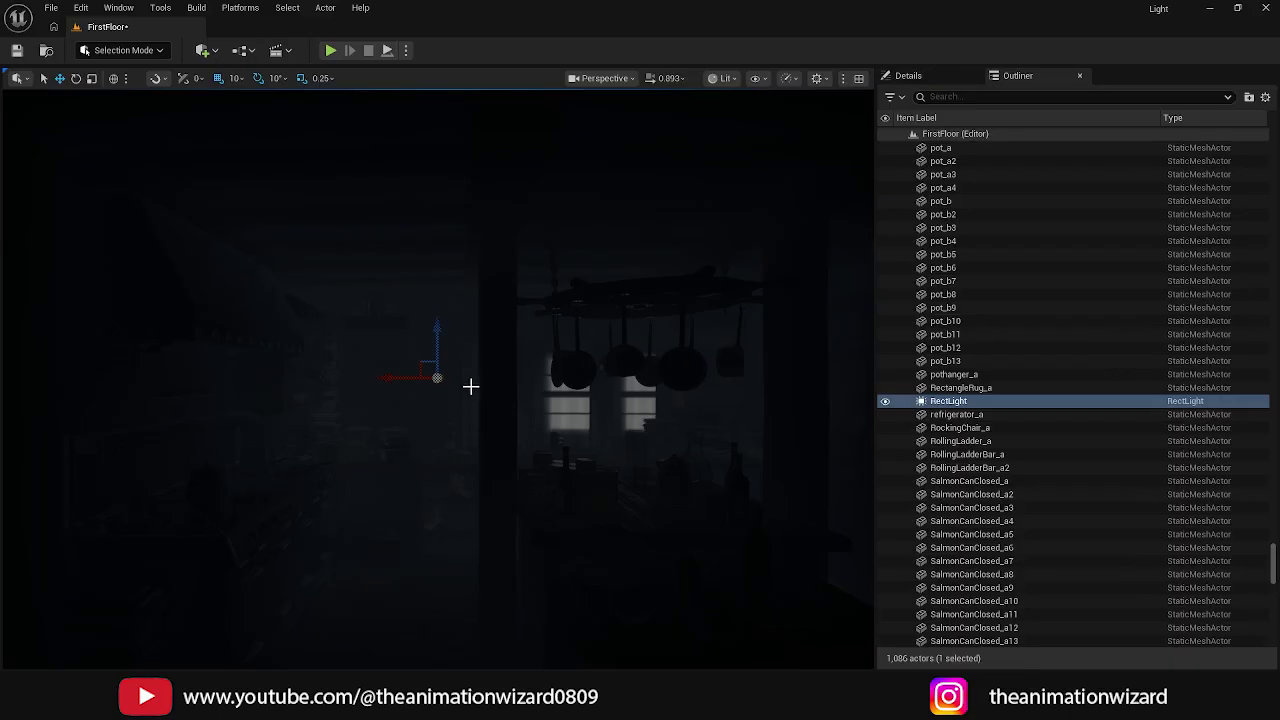
Step: Frame the new rect light and bring it into the kitchen near the range hood
{"action": "key", "text": "s"}
{"action": "right_click_drag", "start_coordinate": [471, 386], "coordinate": [470, 386]}
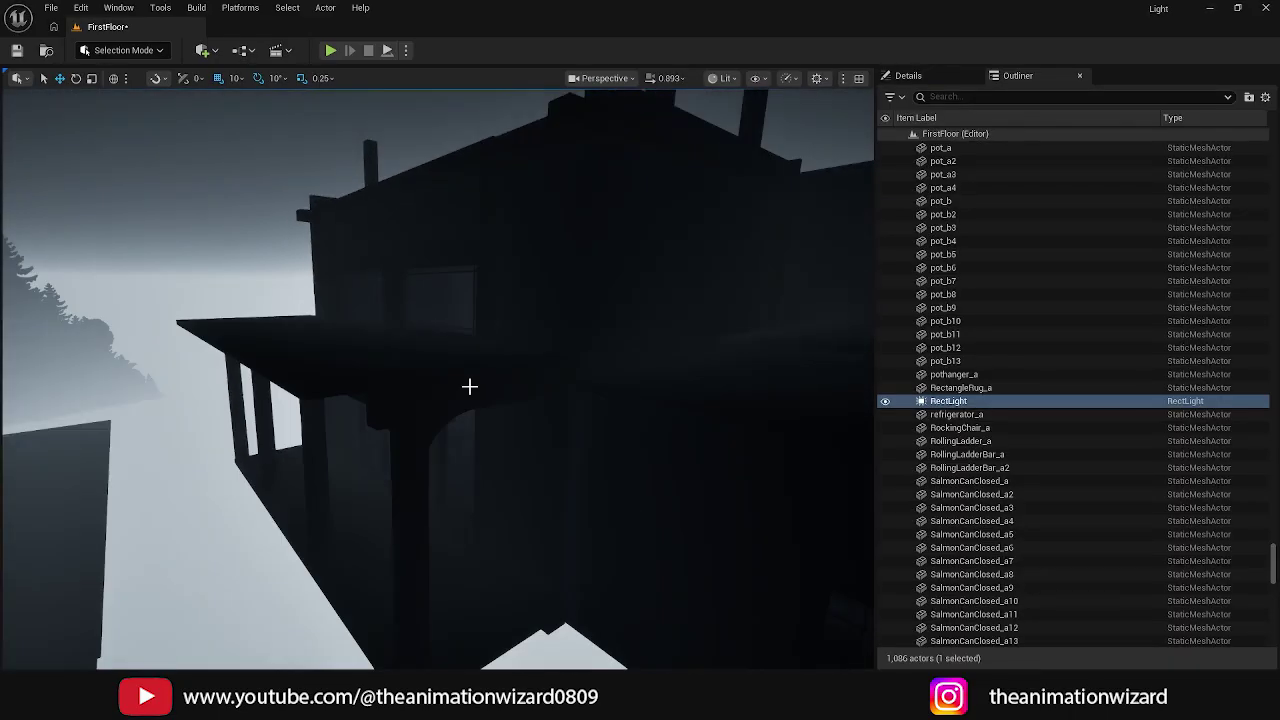
{"action": "key", "text": "f"}
{"action": "left_click_drag", "start_coordinate": [485, 387], "coordinate": [3, 427]}
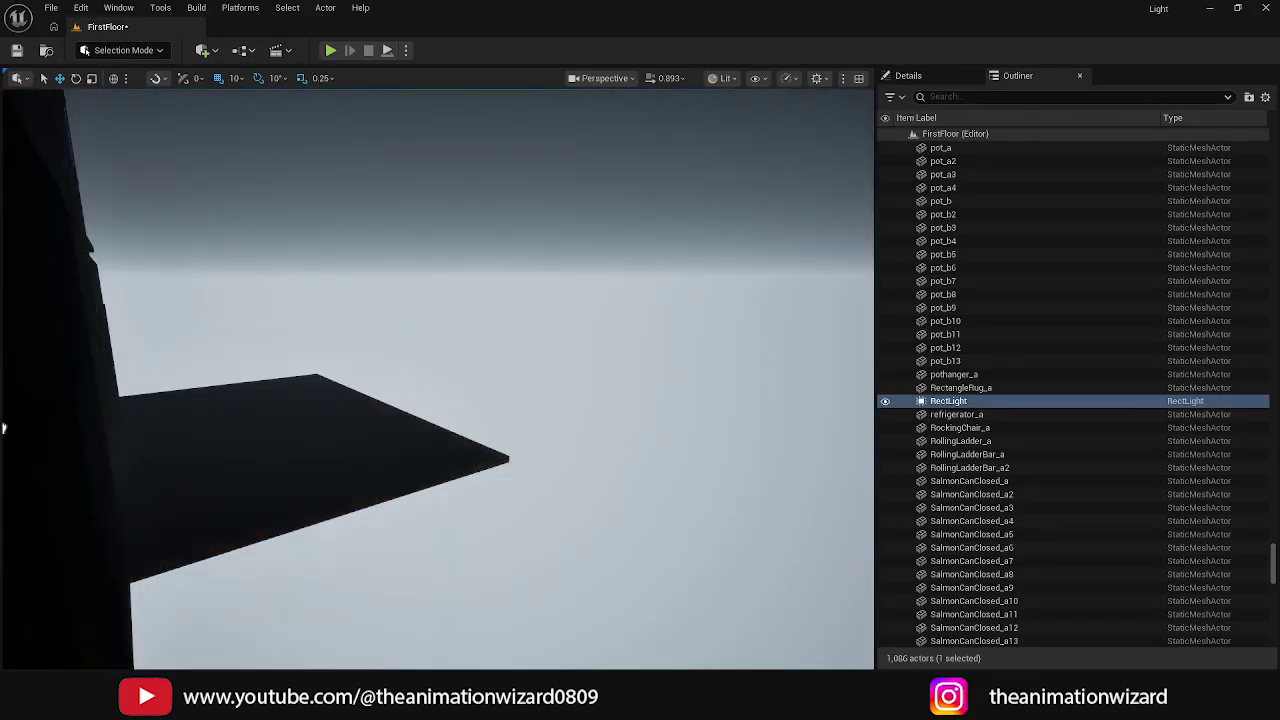
{"action": "key", "text": "f"}
{"action": "left_click_drag", "start_coordinate": [590, 414], "coordinate": [590, 414], "text": "alt"}
{"action": "left_click_drag", "start_coordinate": [427, 363], "coordinate": [427, 363], "text": "alt"}
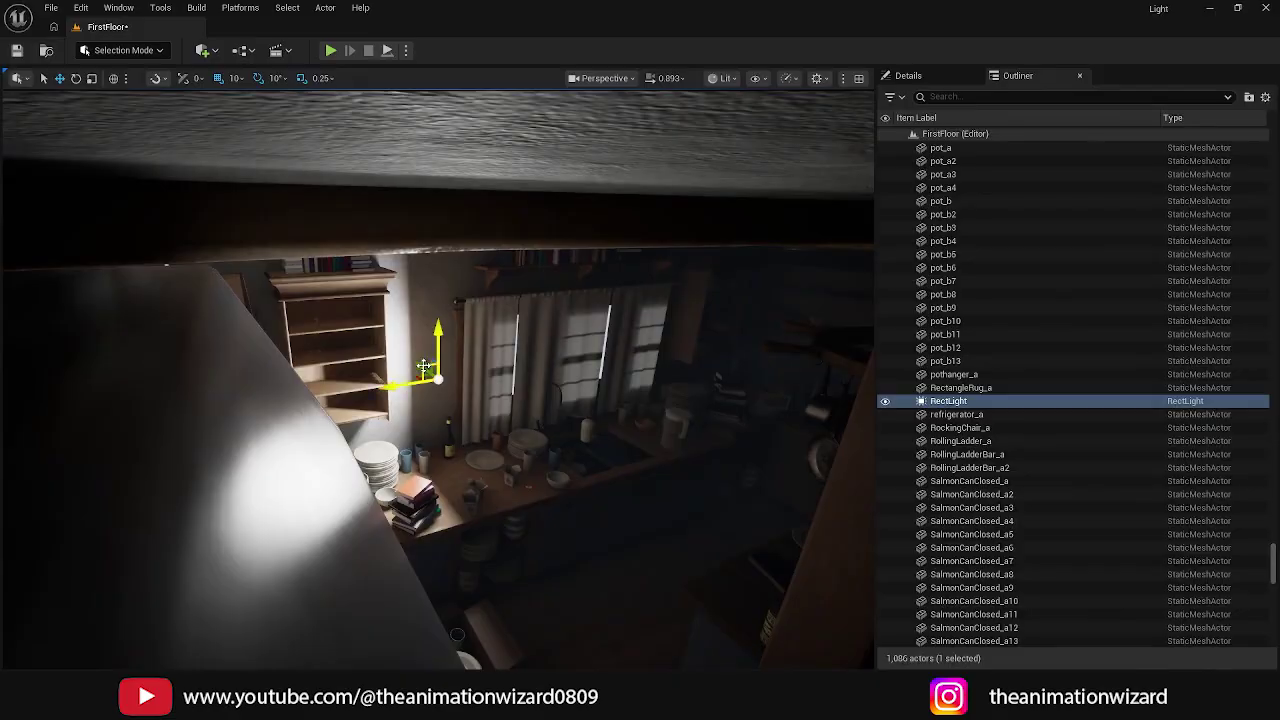
Step: Duplicate the rect light and frame the copy beside the original in the kitchen
{"action": "key", "text": "g"}
{"action": "left_click_drag", "start_coordinate": [416, 370], "coordinate": [655, 549]}
{"action": "key", "text": "f"}
{"action": "left_click_drag", "start_coordinate": [541, 455], "coordinate": [516, 440], "text": "alt"}
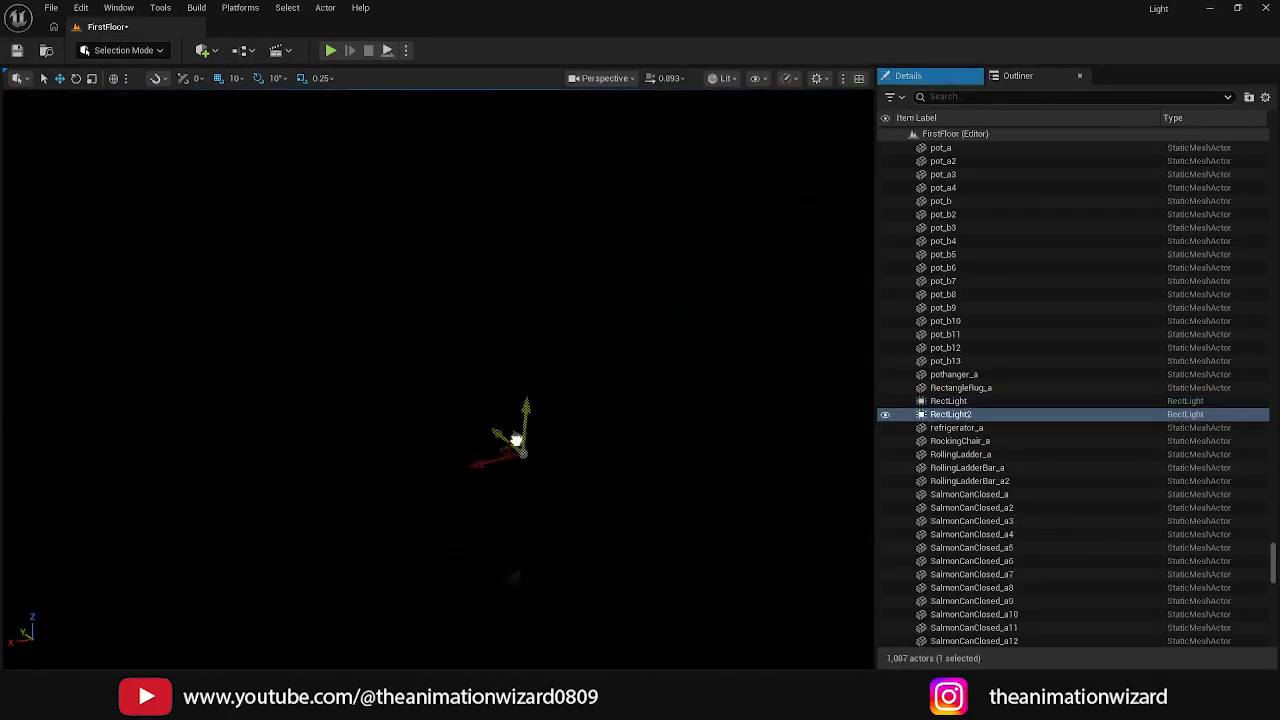
{"action": "scroll", "coordinate": [555, 448], "scroll_direction": "down", "scroll_amount": 8}
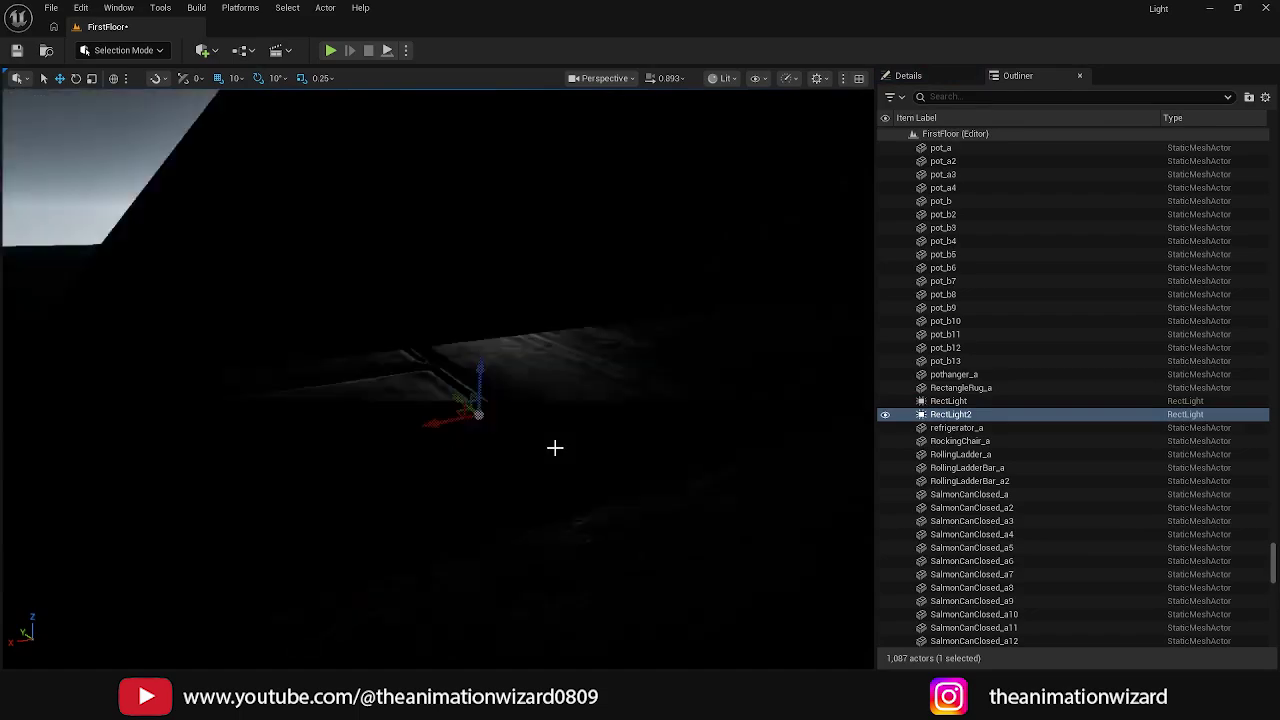
{"action": "left_click_drag", "start_coordinate": [552, 438], "coordinate": [404, 383], "text": "alt"}
{"action": "scroll", "coordinate": [479, 391], "scroll_direction": "up", "scroll_amount": 5}
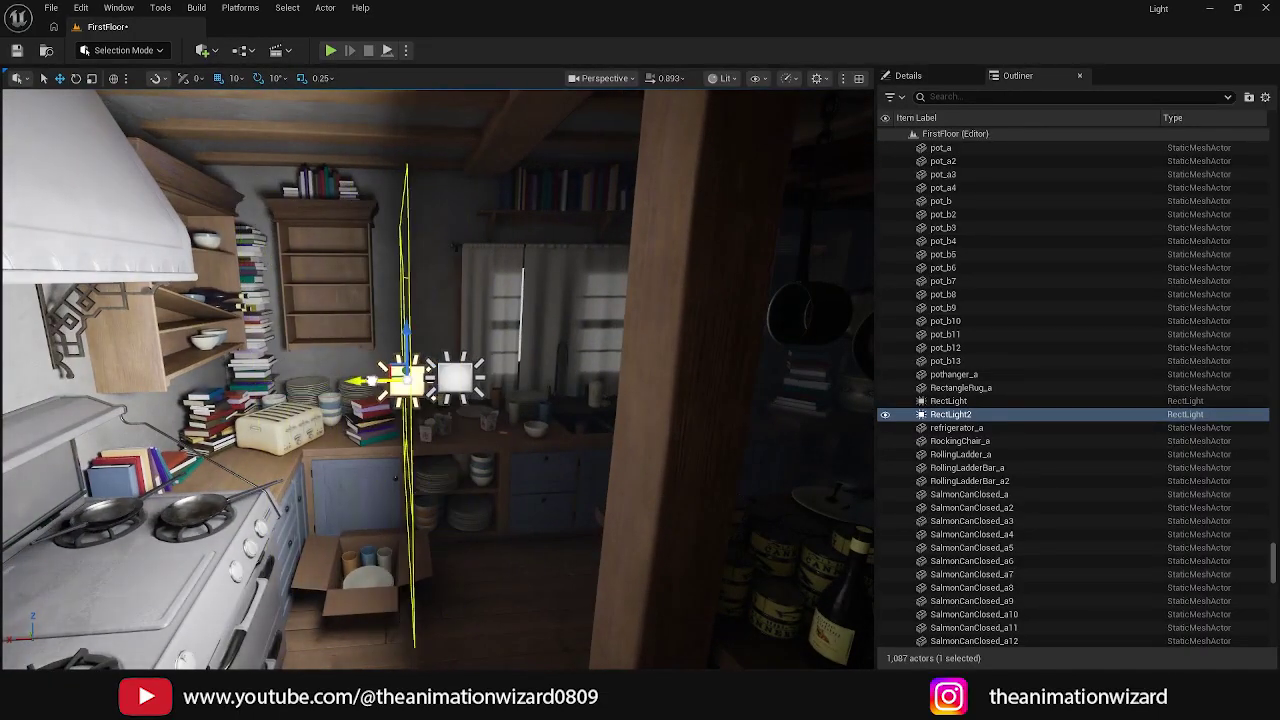
Step: Delete the original RectLight and select the remaining copy in front of the stove
{"action": "left_click_drag", "start_coordinate": [413, 403], "coordinate": [460, 398], "text": "alt"}
{"action": "left_click", "coordinate": [443, 313]}
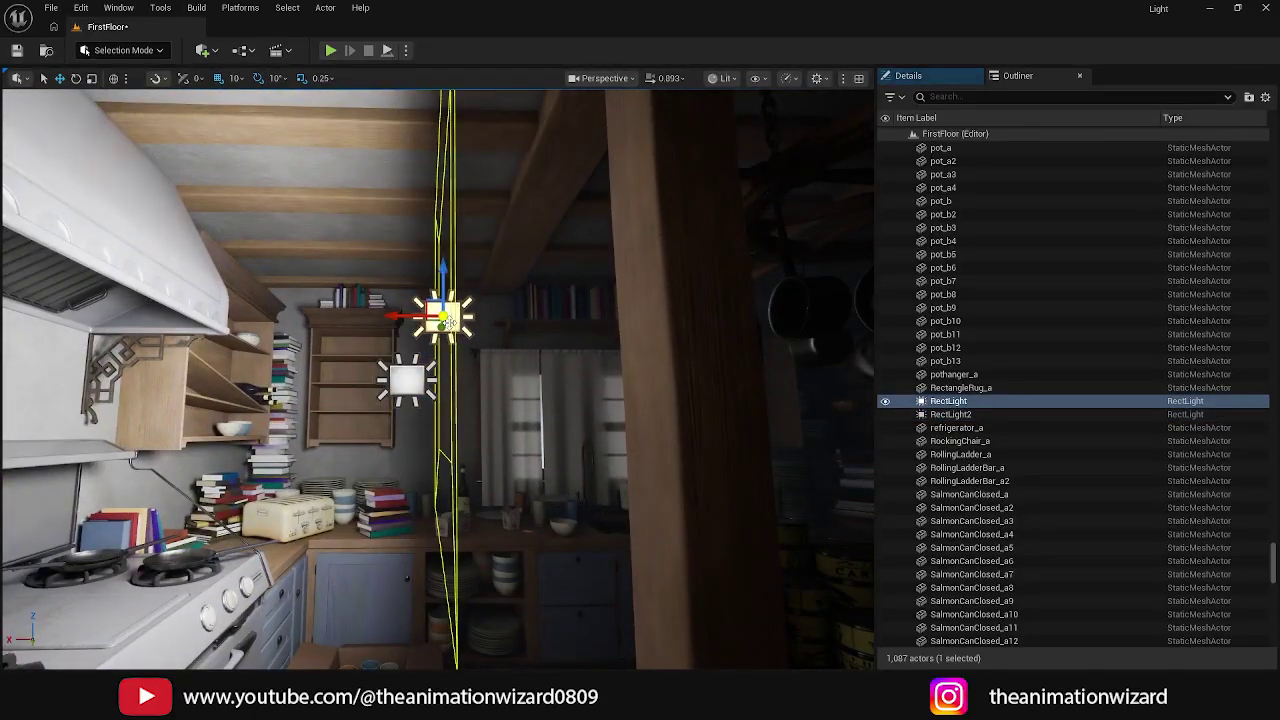
{"action": "key", "text": "Delete"}
{"action": "left_click", "coordinate": [430, 379]}
{"action": "left_click_drag", "start_coordinate": [430, 379], "coordinate": [507, 406], "text": "alt"}
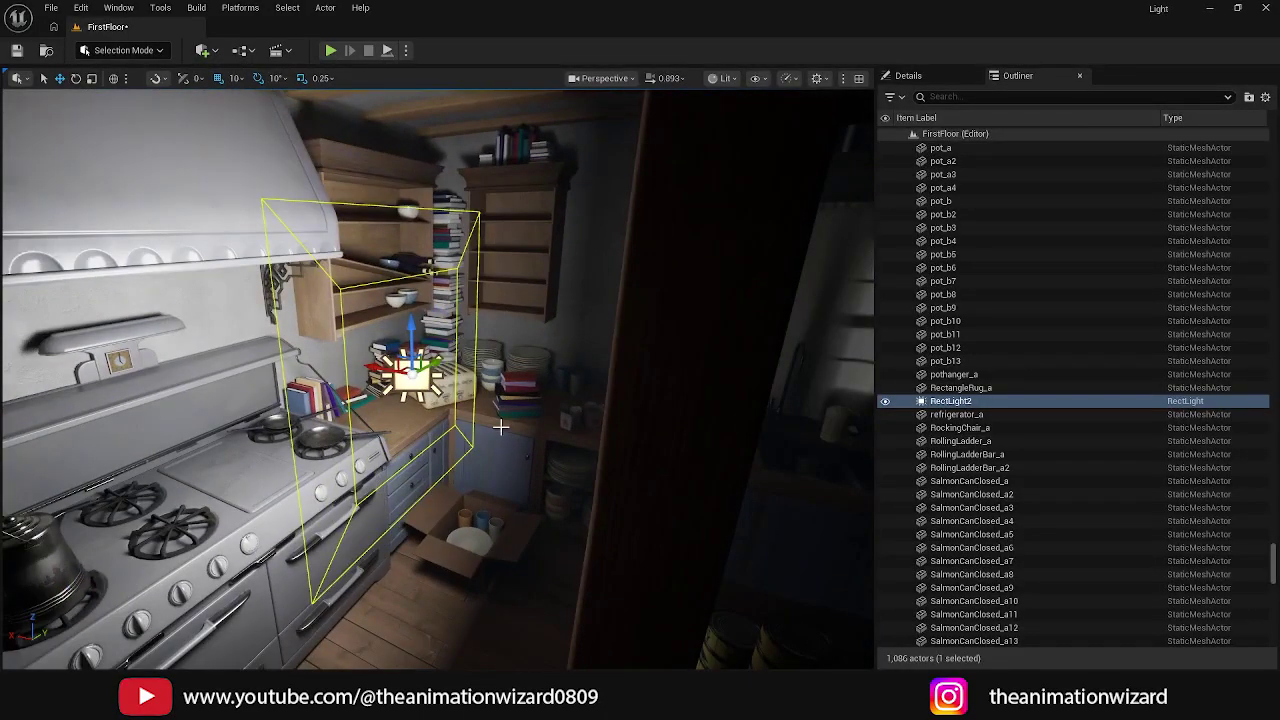
Step: Set the rect light's source width to 184, and try a source height of 152 before restoring 64
{"action": "left_click", "coordinate": [908, 76]}
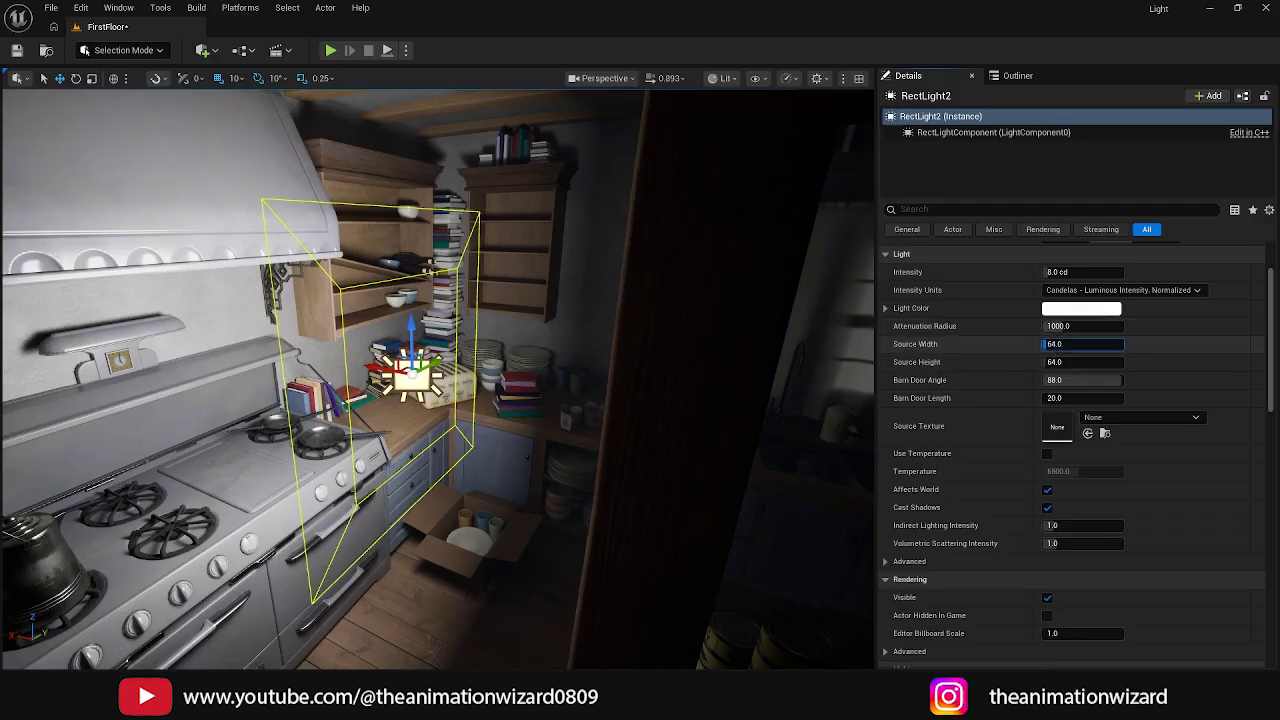
{"action": "mouse_move", "coordinate": [1046, 344]}
{"action": "left_mouse_down"}
{"action": "mouse_move", "coordinate": [1120, 344]}
{"action": "mouse_move", "coordinate": [1050, 344]}
{"action": "left_mouse_up"}
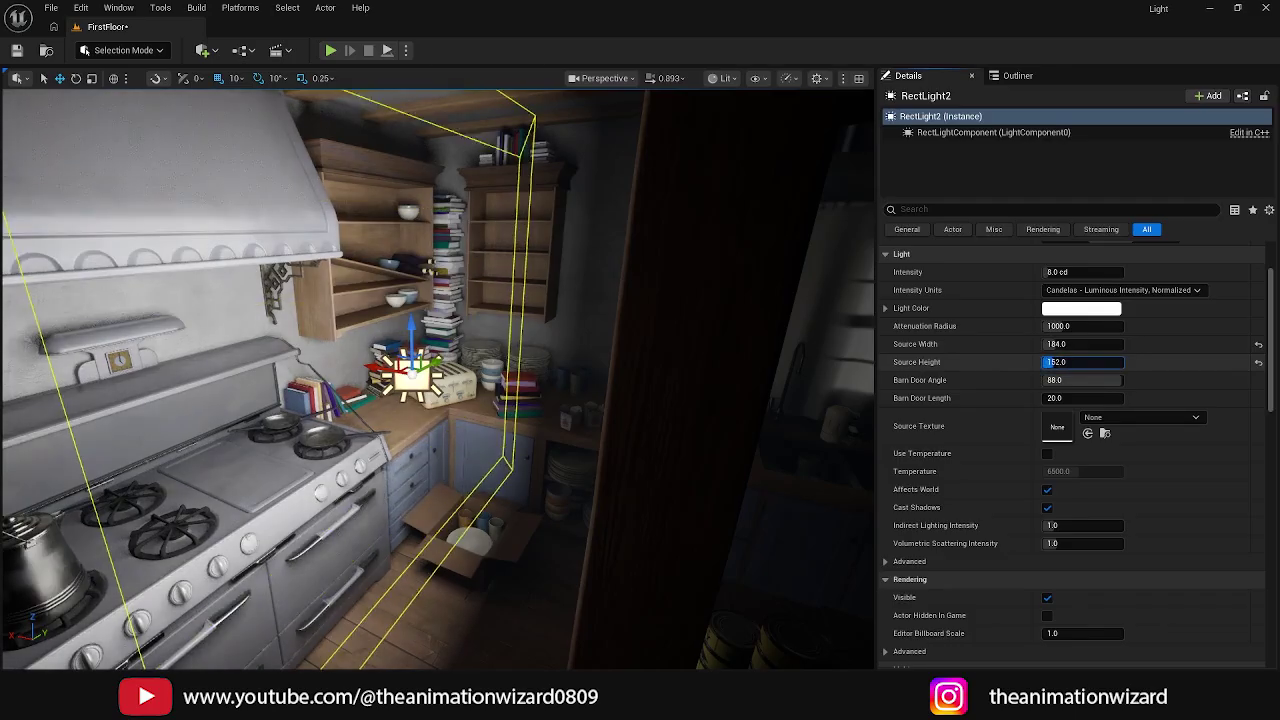
{"action": "left_click", "coordinate": [1051, 362]}
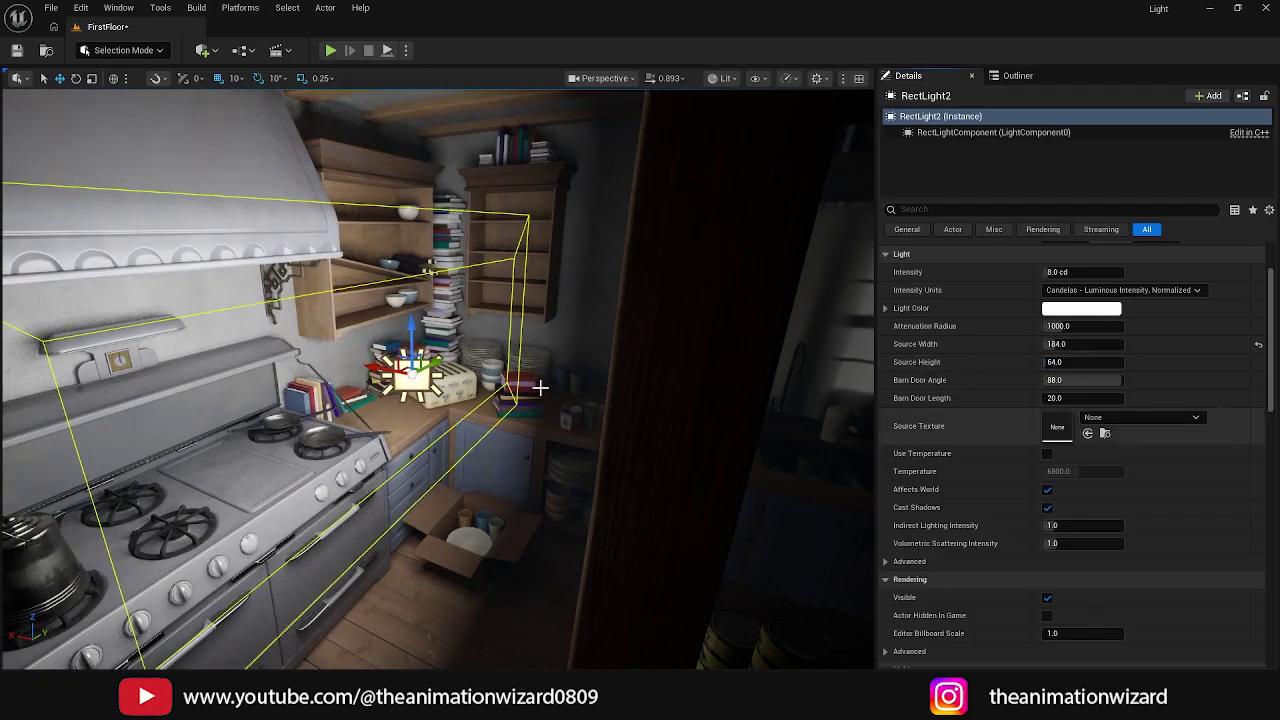
Step: Rotate the rect light so its rectangle lies horizontal and shines down onto the stove
{"action": "left_click_drag", "start_coordinate": [507, 367], "coordinate": [343, 399], "text": "alt"}
{"action": "right_click_drag", "start_coordinate": [343, 399], "coordinate": [460, 395]}
{"action": "left_click_drag", "start_coordinate": [550, 376], "coordinate": [228, 400], "text": "alt"}
{"action": "key", "text": "e"}
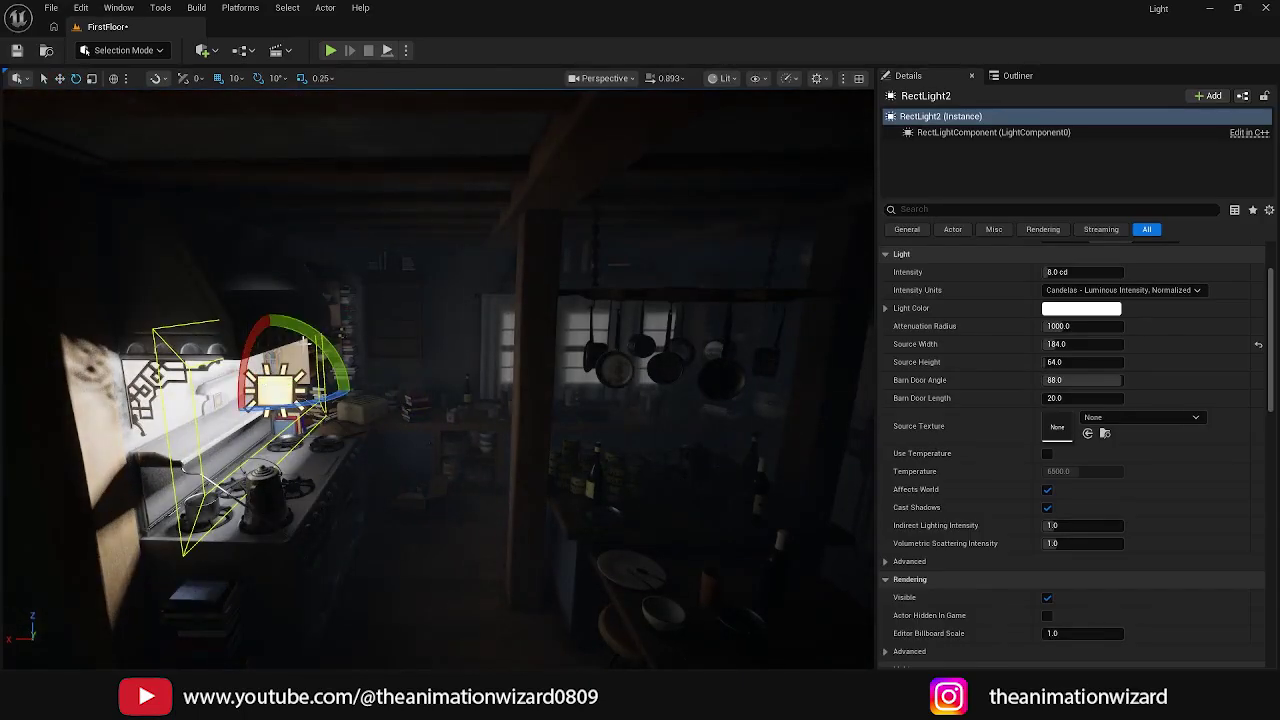
{"action": "left_click_drag", "start_coordinate": [305, 343], "coordinate": [212, 280]}
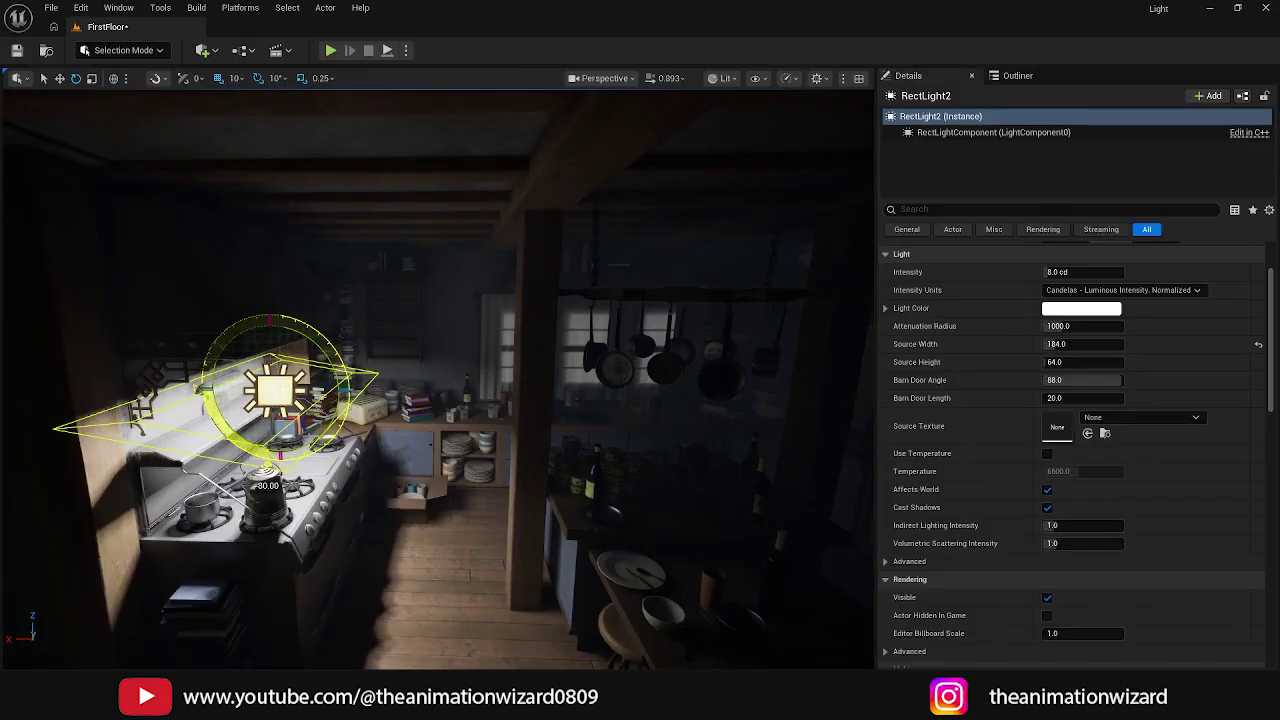
{"action": "left_click_drag", "start_coordinate": [267, 470], "coordinate": [282, 474]}
{"action": "key", "text": "w"}
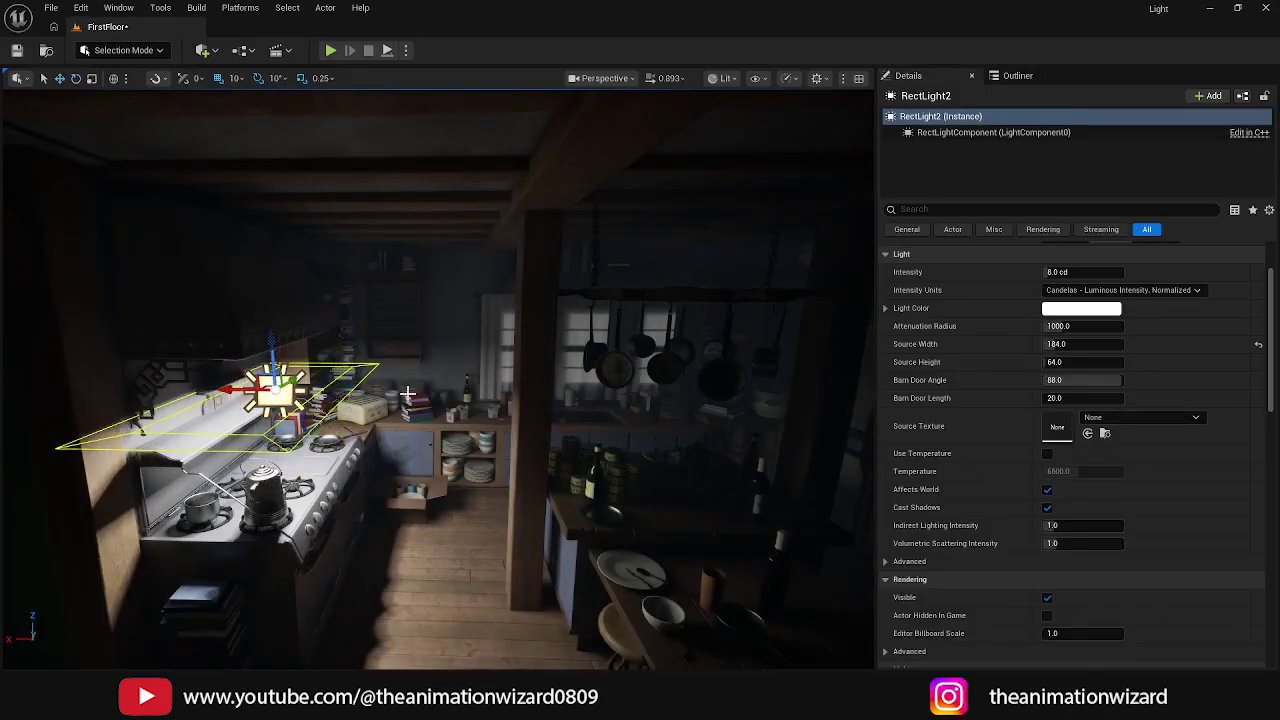
Step: Move the rect light back under the range hood and slide it sideways to centre it over the stove
{"action": "left_click_drag", "start_coordinate": [405, 388], "coordinate": [313, 364], "text": "alt"}
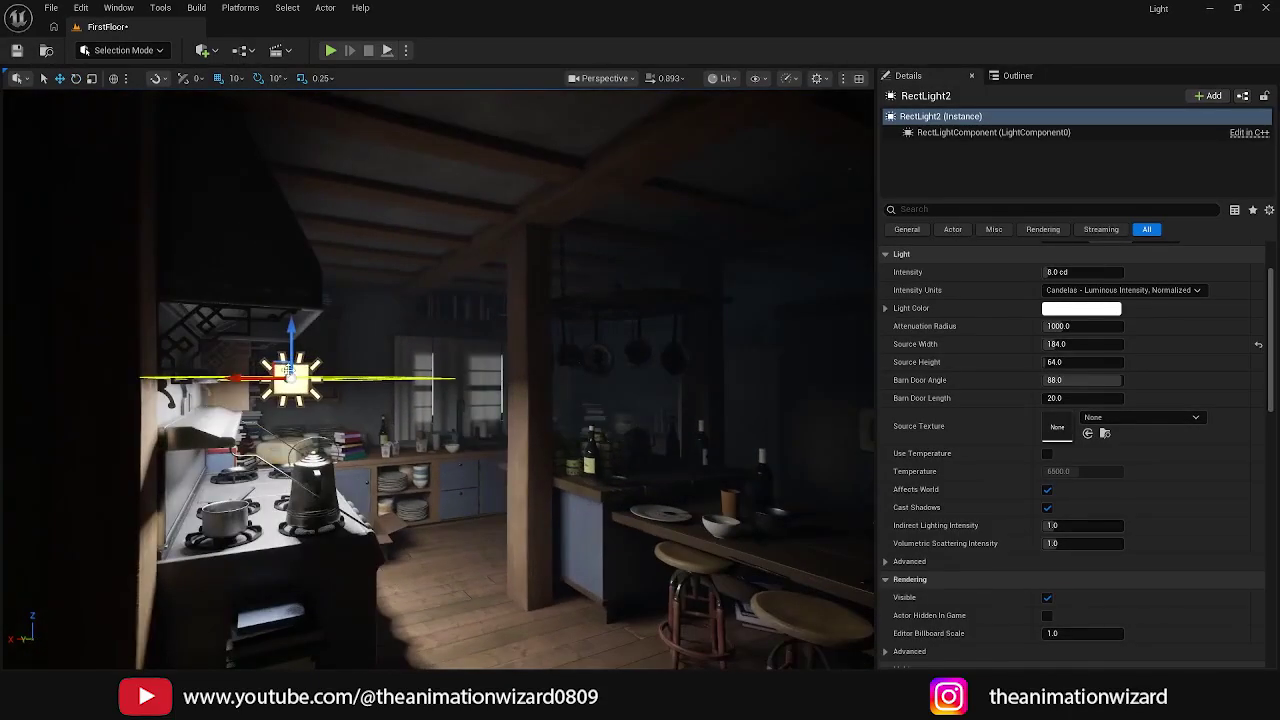
{"action": "left_click_drag", "start_coordinate": [237, 378], "coordinate": [180, 379]}
{"action": "right_click_drag", "start_coordinate": [180, 379], "coordinate": [110, 379]}
{"action": "left_click_drag", "start_coordinate": [135, 388], "coordinate": [630, 449], "text": "alt"}
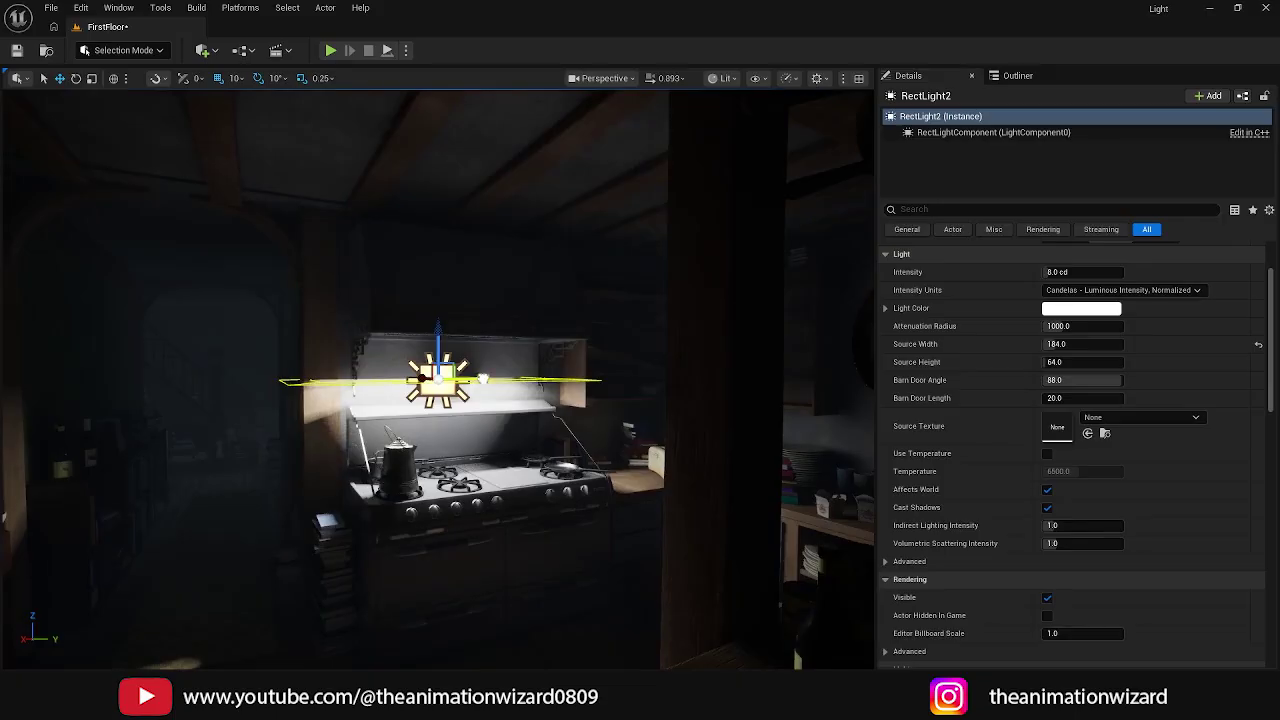
{"action": "left_click_drag", "start_coordinate": [483, 379], "coordinate": [506, 379]}
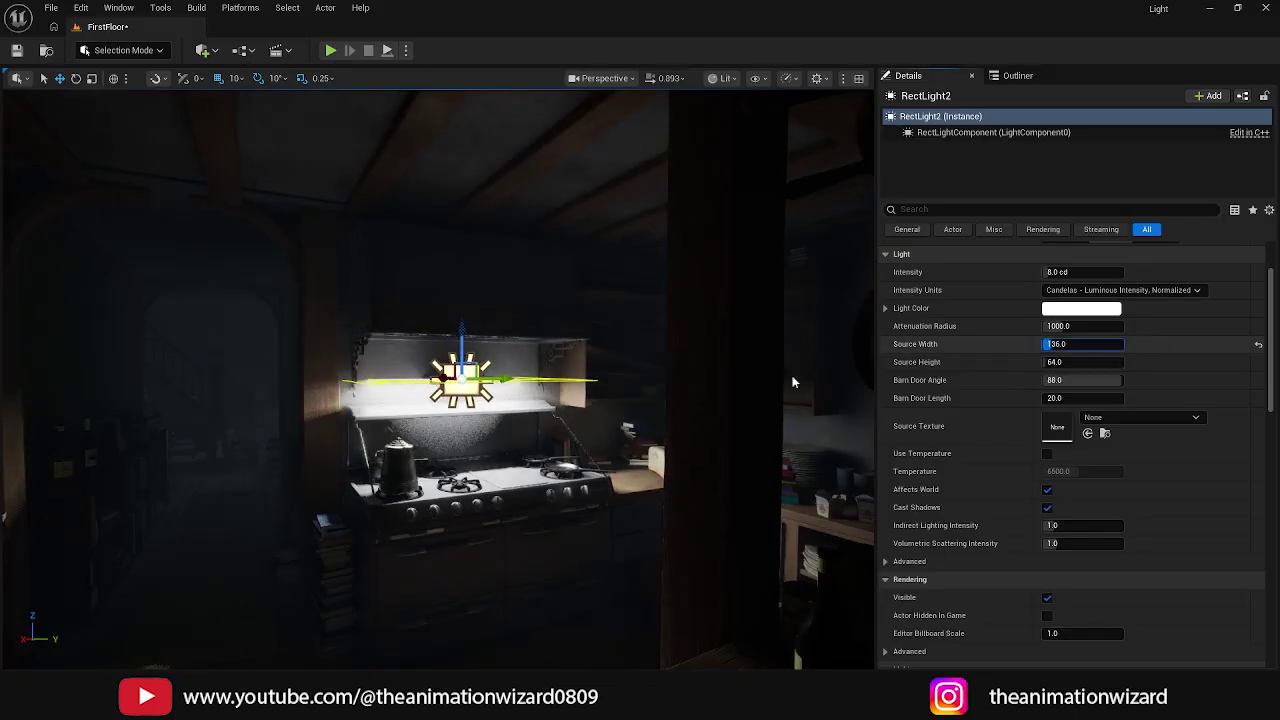
Step: Raise the rect light up under the range hood and set its source width to 120 and source height to 40
{"action": "left_click_drag", "start_coordinate": [577, 411], "coordinate": [722, 405], "text": "alt"}
{"action": "scroll", "coordinate": [577, 411], "scroll_direction": "up", "scroll_amount": 5}
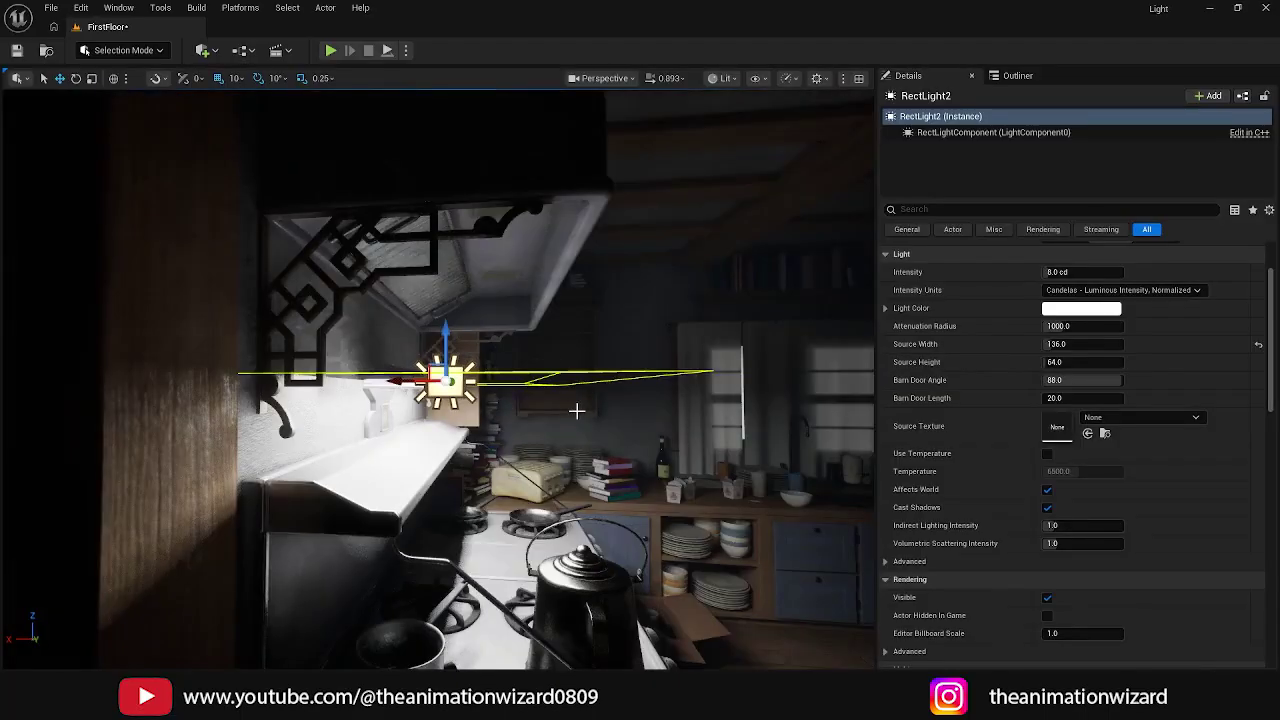
{"action": "left_click_drag", "start_coordinate": [577, 411], "coordinate": [575, 364], "text": "alt"}
{"action": "mouse_move", "coordinate": [1064, 344]}
{"action": "left_mouse_down"}
{"action": "mouse_move", "coordinate": [1086, 344]}
{"action": "mouse_move", "coordinate": [1059, 362]}
{"action": "left_mouse_up"}
{"action": "type", "text": "64"}
{"action": "key", "text": "Return"}
{"action": "mouse_move", "coordinate": [545, 375]}
{"action": "left_mouse_down", "text": "alt"}
{"action": "mouse_move", "coordinate": [430, 350]}
{"action": "mouse_move", "coordinate": [545, 375]}
{"action": "left_mouse_up", "text": "alt"}
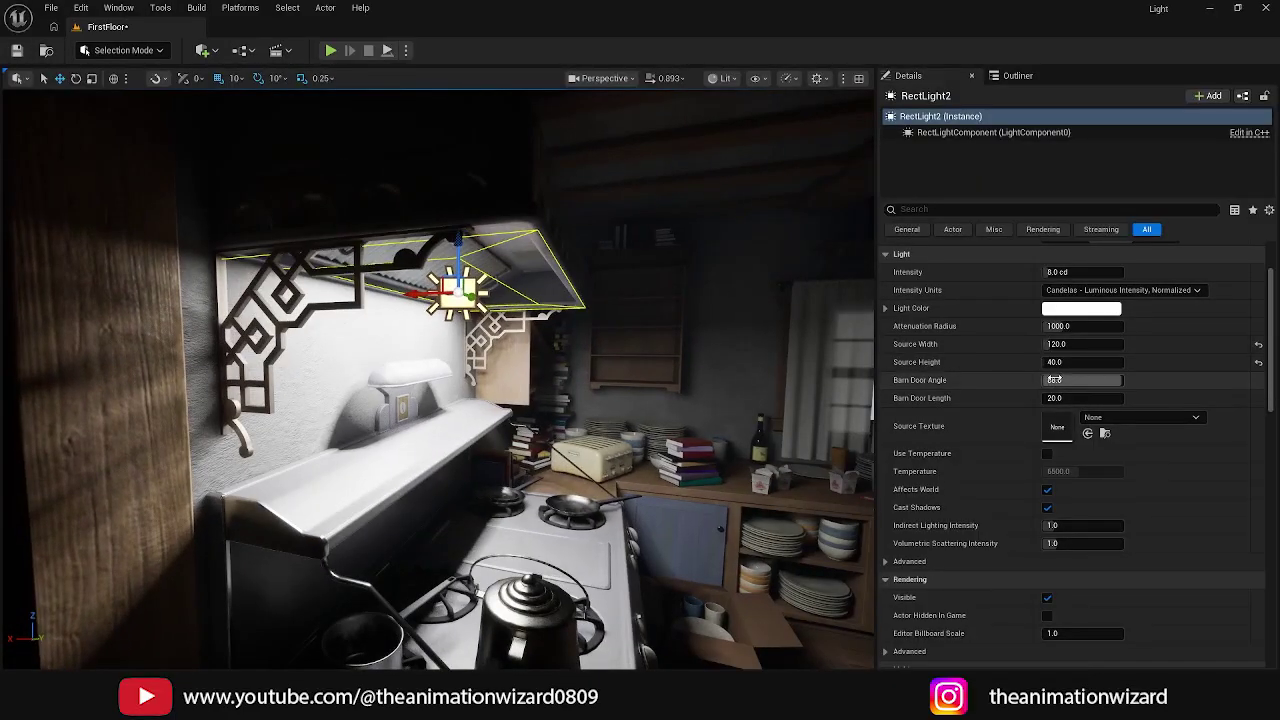
Step: Narrow the rect light's barn door angle to about 44.64 and set its source width to 136 and source height to 48
{"action": "left_click_drag", "start_coordinate": [1056, 380], "coordinate": [1029, 375]}
{"action": "left_click_drag", "start_coordinate": [485, 296], "coordinate": [390, 356], "text": "alt"}
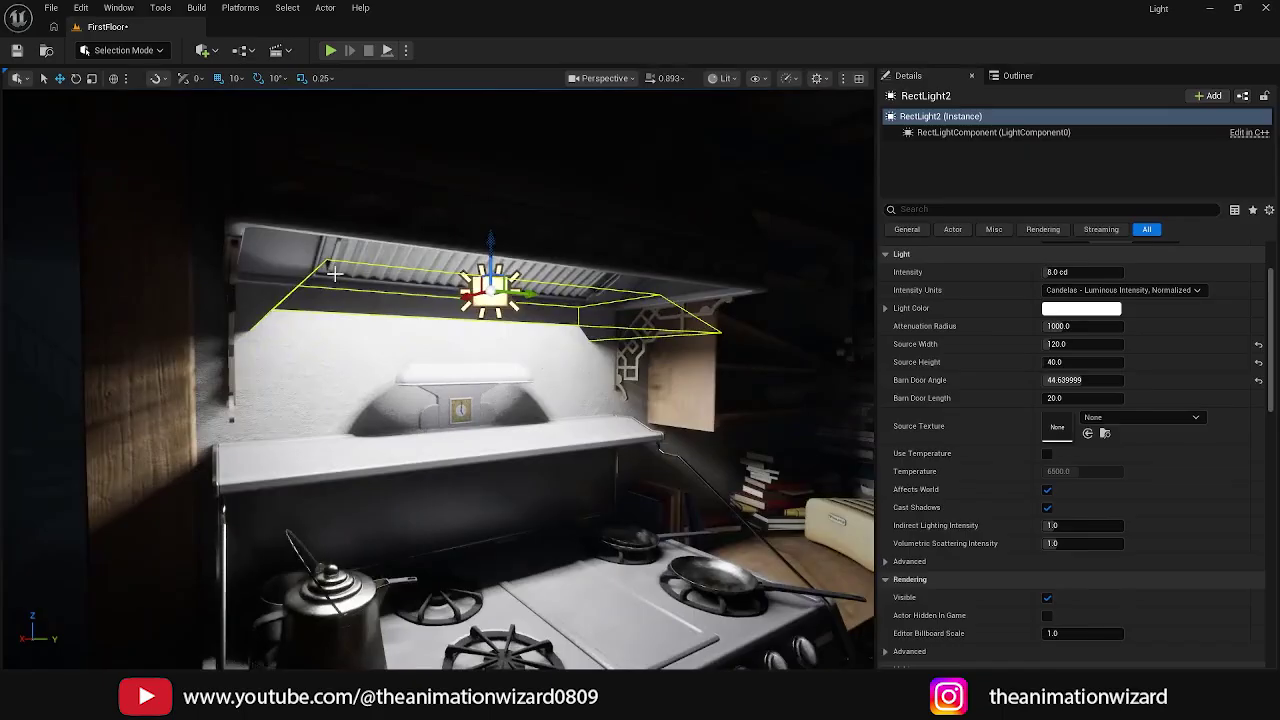
{"action": "left_click_drag", "start_coordinate": [333, 273], "coordinate": [323, 282], "text": "alt"}
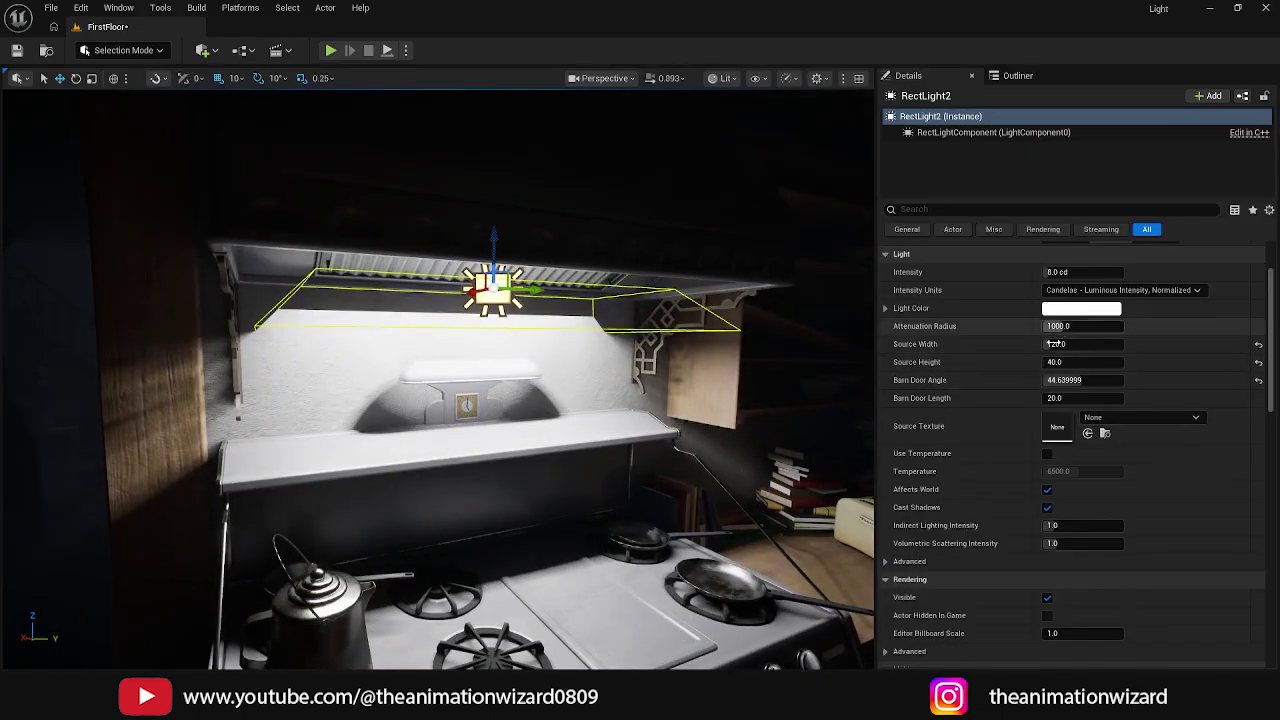
{"action": "mouse_move", "coordinate": [1060, 344]}
{"action": "left_mouse_down"}
{"action": "mouse_move", "coordinate": [1080, 344]}
{"action": "mouse_move", "coordinate": [1068, 344]}
{"action": "left_mouse_up"}
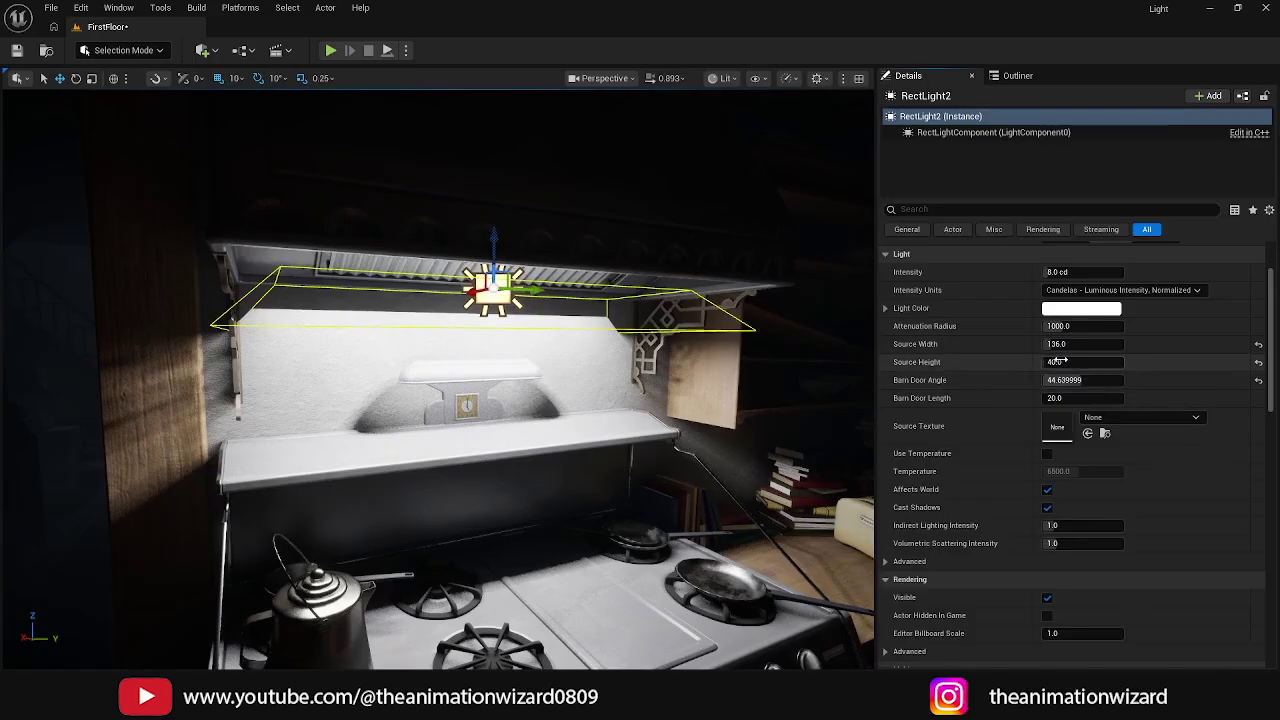
{"action": "left_click_drag", "start_coordinate": [1068, 362], "coordinate": [1072, 362]}
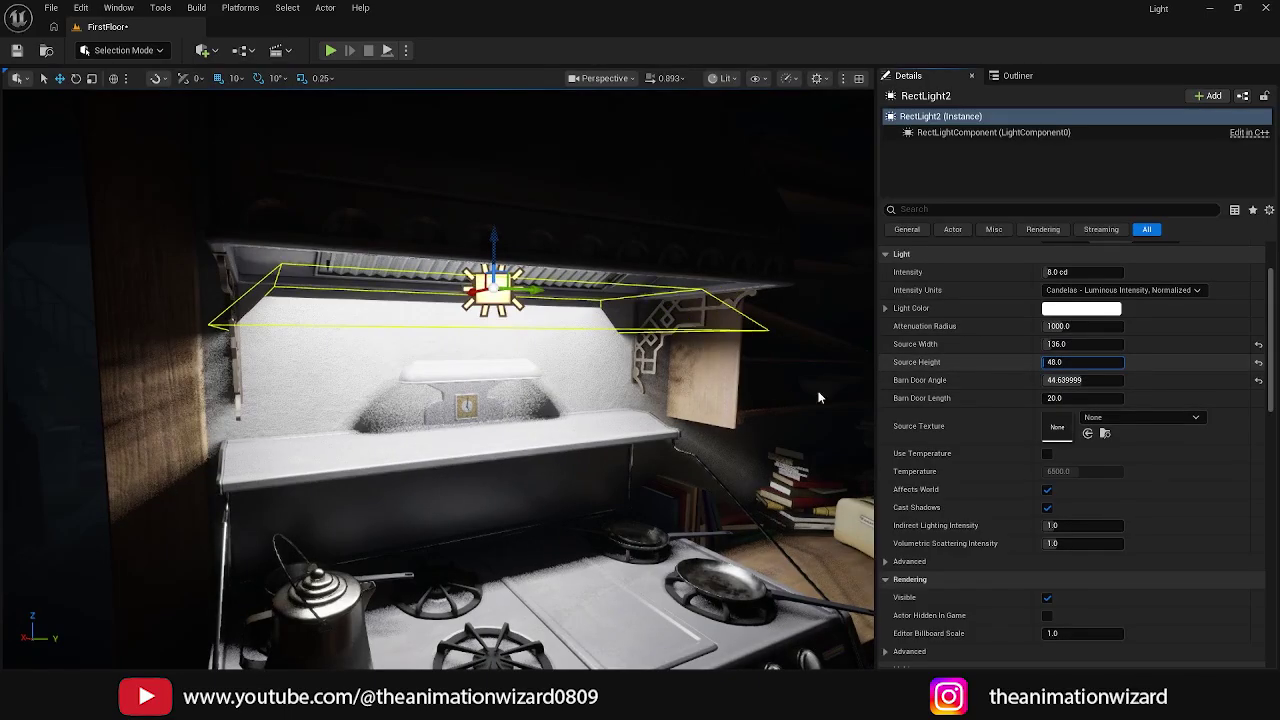
Step: Nudge the rect light slightly away from the back wall so it sits better beneath the range hood
{"action": "left_click_drag", "start_coordinate": [650, 408], "coordinate": [850, 385], "text": "alt"}
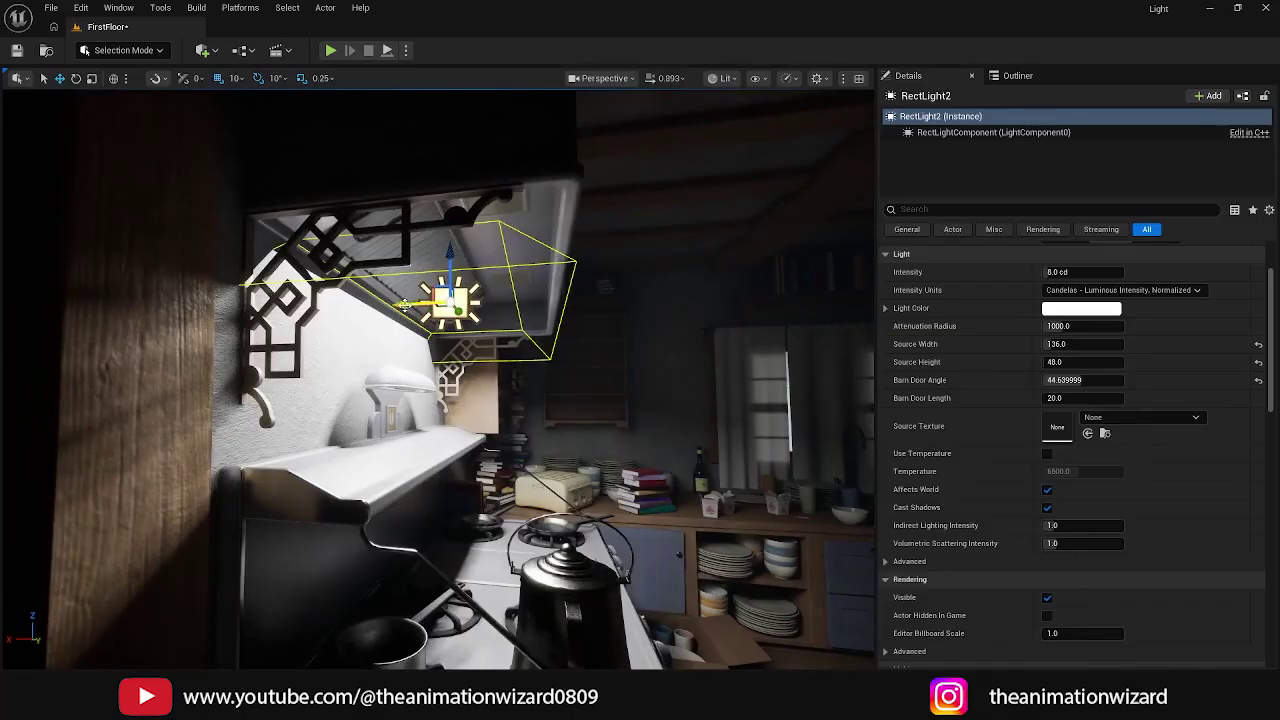
{"action": "left_click_drag", "start_coordinate": [415, 306], "coordinate": [423, 308]}
{"action": "left_click_drag", "start_coordinate": [617, 406], "coordinate": [495, 406], "text": "alt"}
{"action": "scroll", "coordinate": [617, 406], "scroll_direction": "down", "scroll_amount": 5}
{"action": "left_click_drag", "start_coordinate": [617, 406], "coordinate": [720, 404], "text": "alt"}
{"action": "scroll", "coordinate": [617, 406], "scroll_direction": "up", "scroll_amount": 5}
{"action": "left_click_drag", "start_coordinate": [617, 406], "coordinate": [492, 402], "text": "alt"}
Step: Enable colour temperature on the rect light and warm it to about 3780.8
{"action": "left_click_drag", "start_coordinate": [570, 380], "coordinate": [502, 449], "text": "alt"}
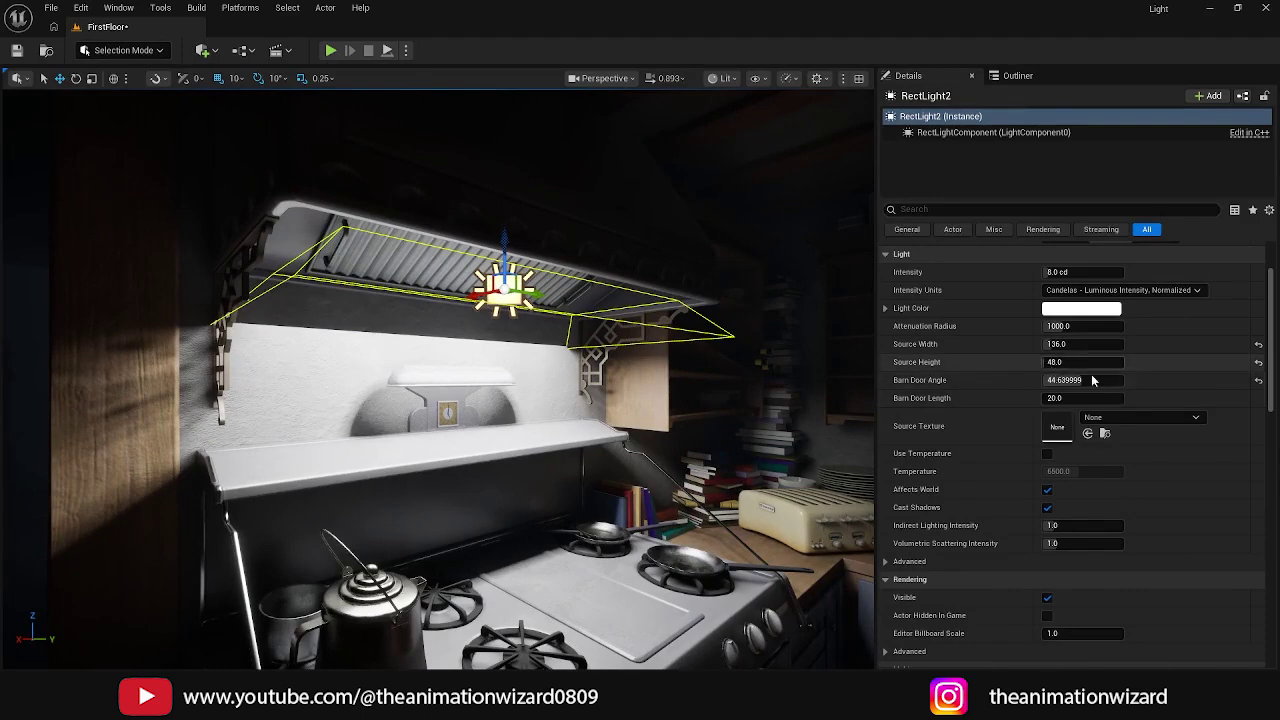
{"action": "left_click", "coordinate": [1047, 454]}
{"action": "left_click_drag", "start_coordinate": [1062, 472], "coordinate": [1005, 471]}
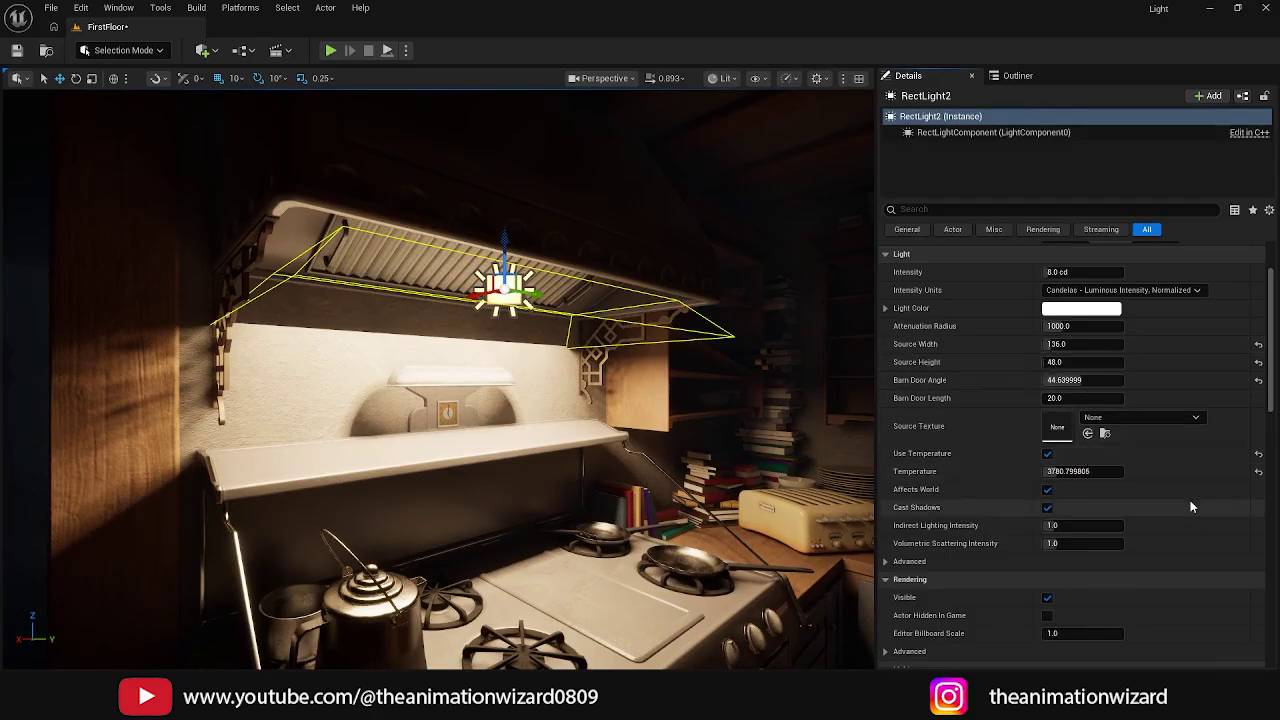
Step: Switch the rect light's Affects World and Cast Shadows options off and back on one after the other
{"action": "left_click", "coordinate": [1047, 490]}
{"action": "left_click", "coordinate": [1047, 490]}
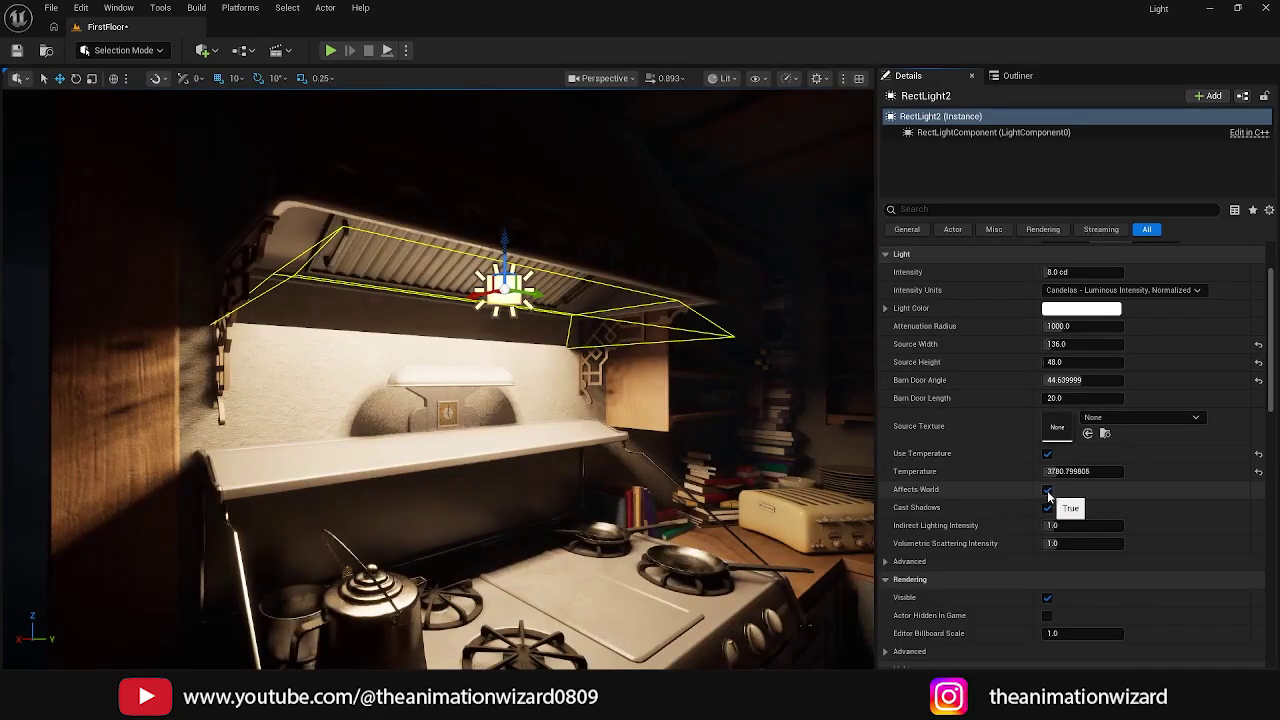
{"action": "left_click", "coordinate": [1047, 507]}
{"action": "left_click", "coordinate": [1047, 507]}
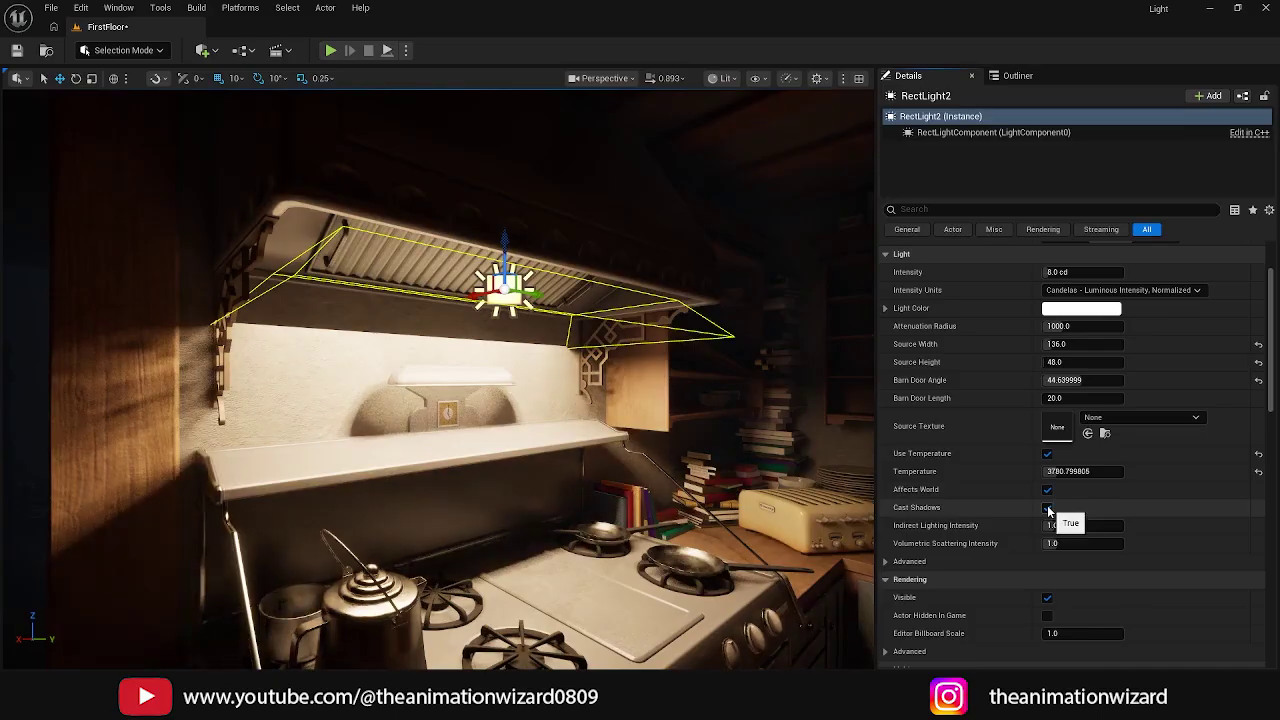
Step: Show the wider kitchen in game view without editor icons and reduce the rect light's attenuation radius to about 155.88
{"action": "scroll", "coordinate": [573, 417], "scroll_direction": "down", "scroll_amount": 5}
{"action": "left_click_drag", "start_coordinate": [638, 417], "coordinate": [738, 417], "text": "alt"}
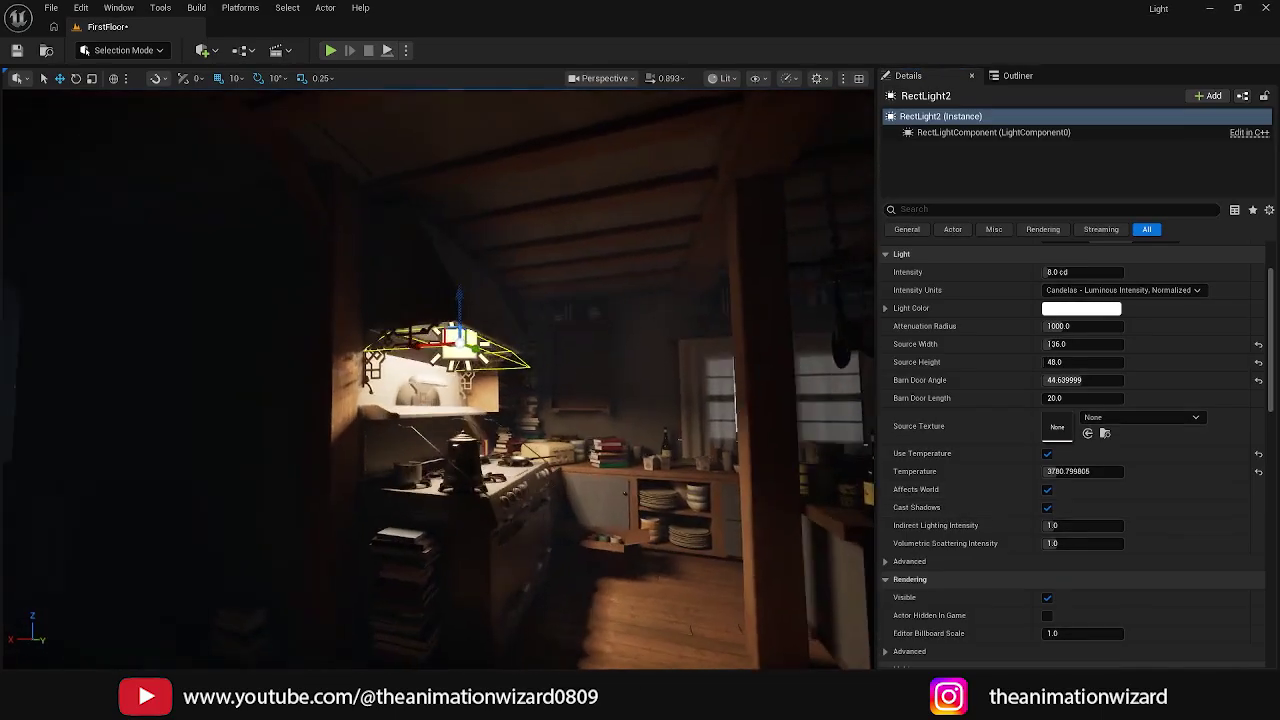
{"action": "left_click_drag", "start_coordinate": [642, 418], "coordinate": [642, 418]}
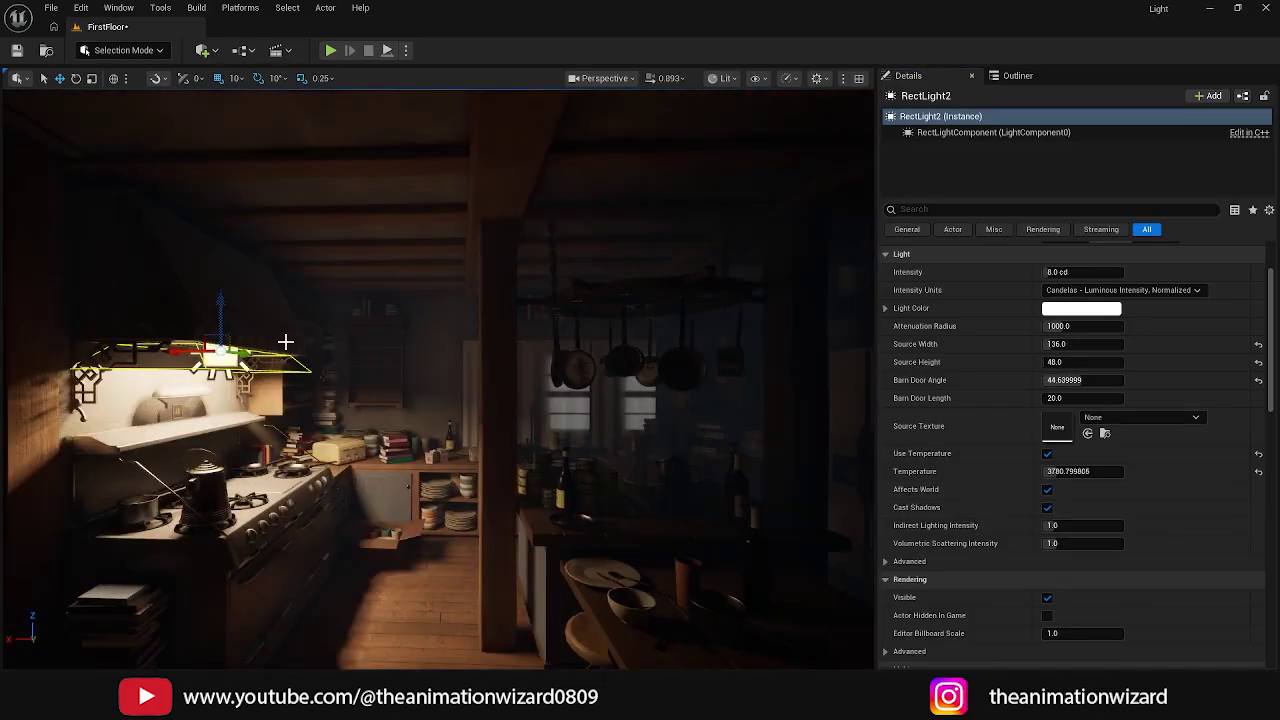
{"action": "key", "text": "g"}
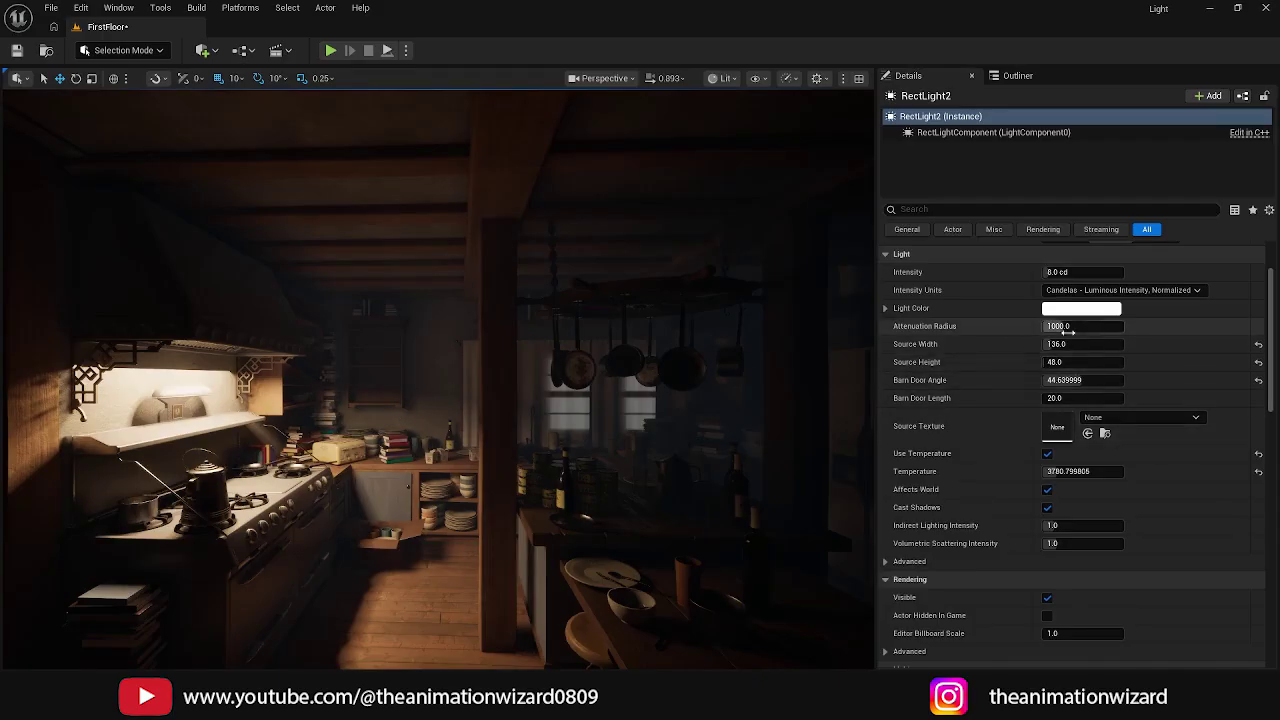
{"action": "left_click_drag", "start_coordinate": [1057, 326], "coordinate": [1042, 326]}
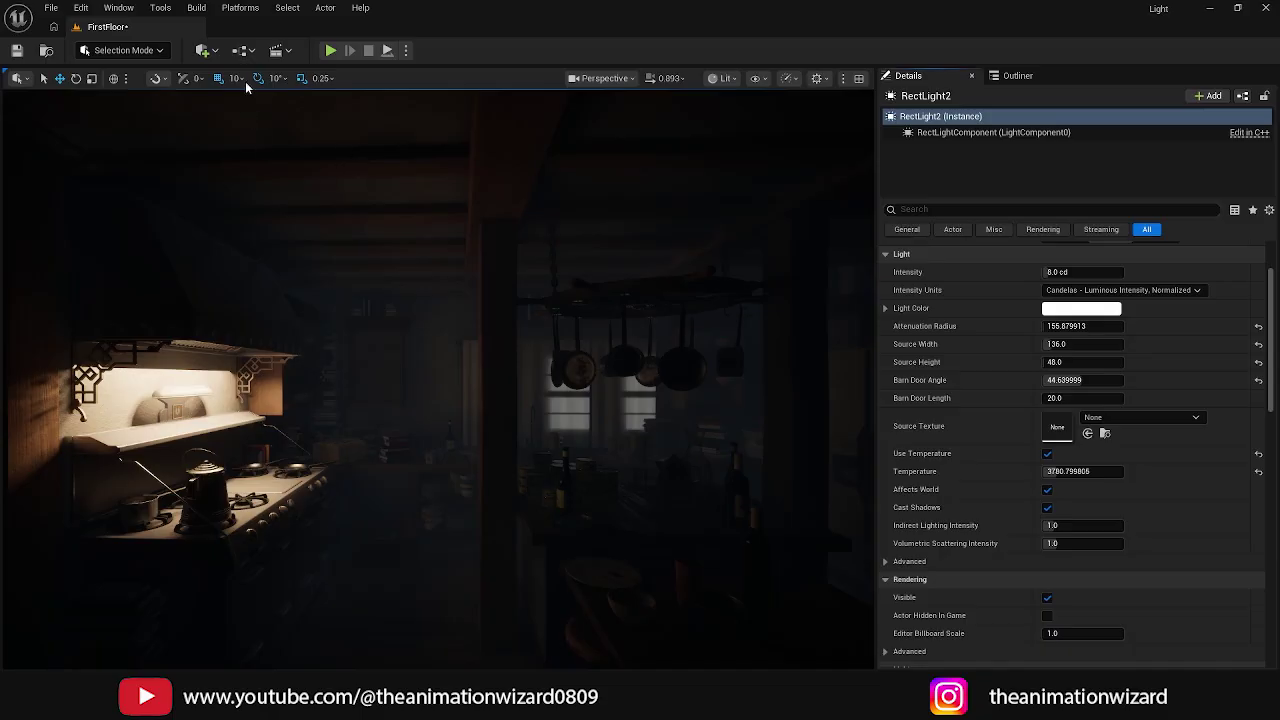
Step: Delete the rect light over the stove and add a Sky Light to the level
{"action": "left_click", "coordinate": [1016, 75]}
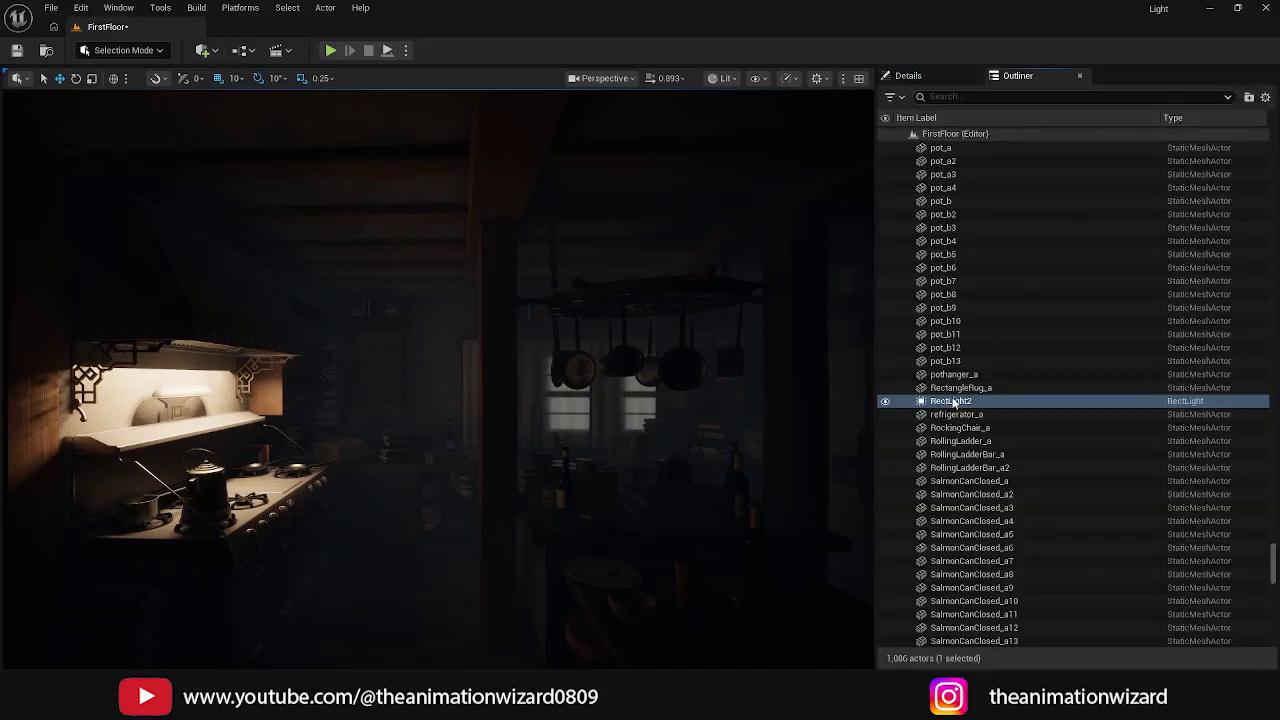
{"action": "key", "text": "Delete"}
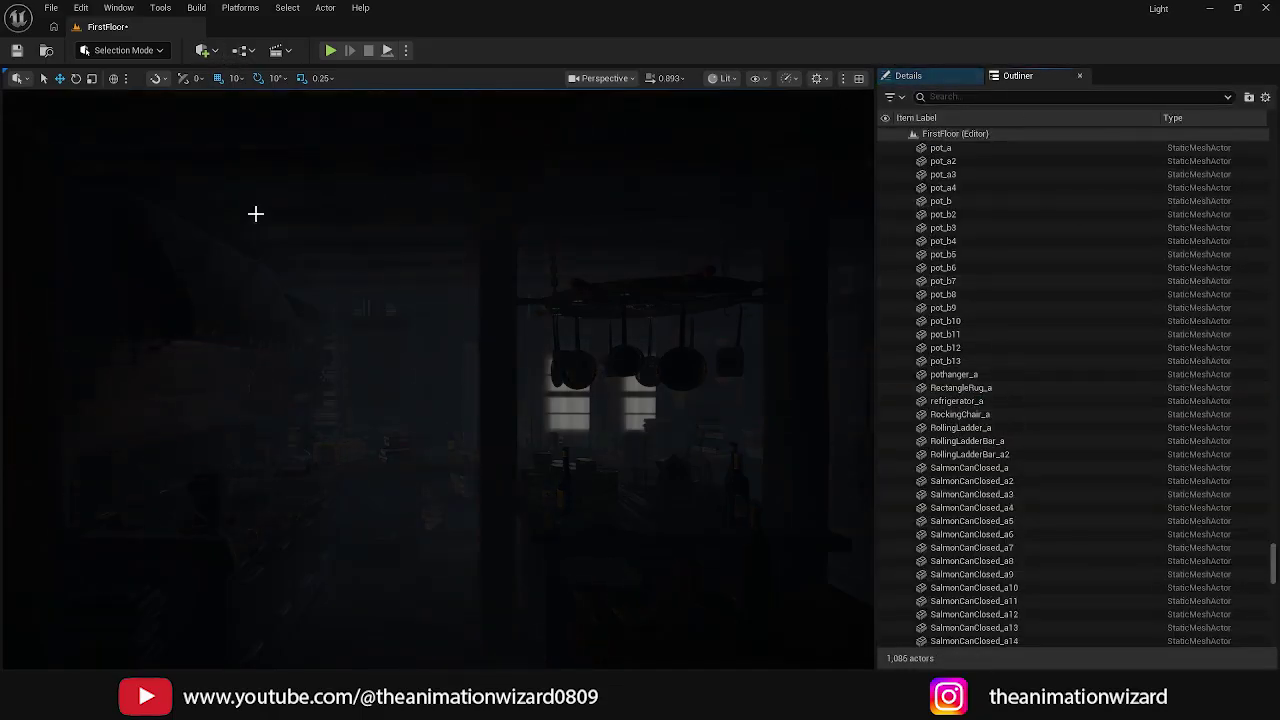
{"action": "left_click", "coordinate": [201, 51]}
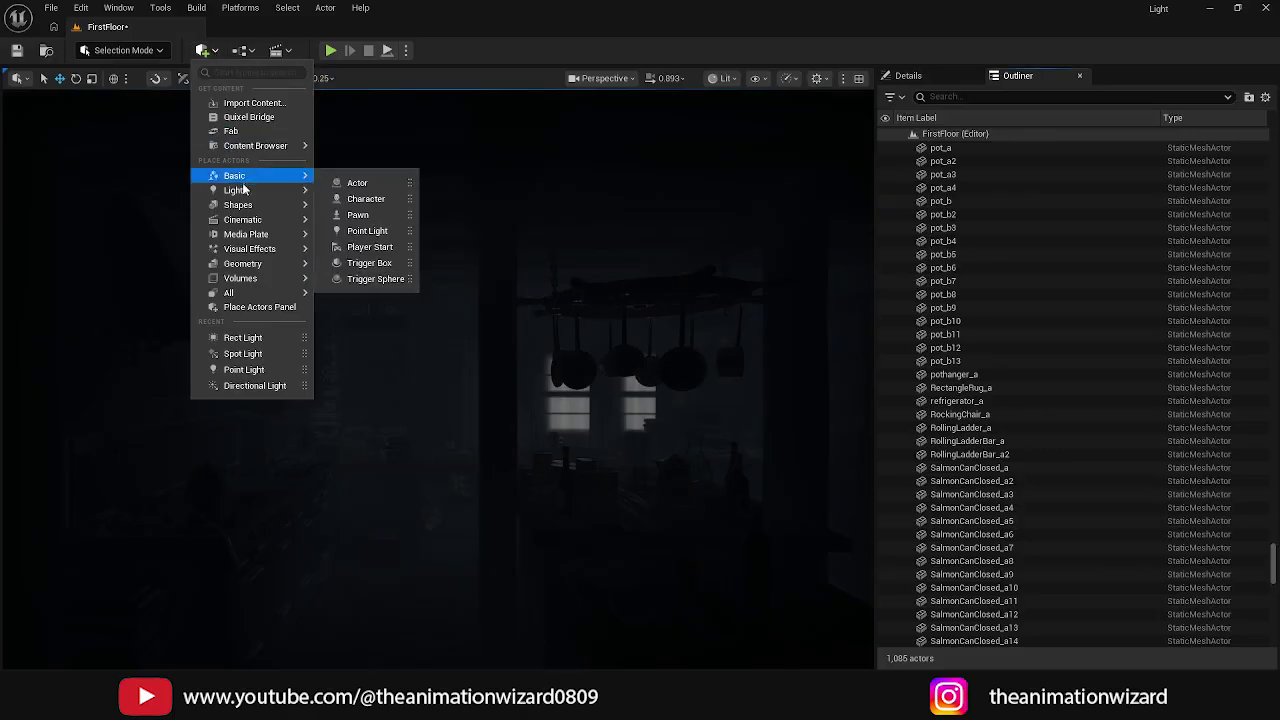
{"action": "mouse_move", "coordinate": [268, 196]}
{"action": "left_click", "coordinate": [366, 261]}
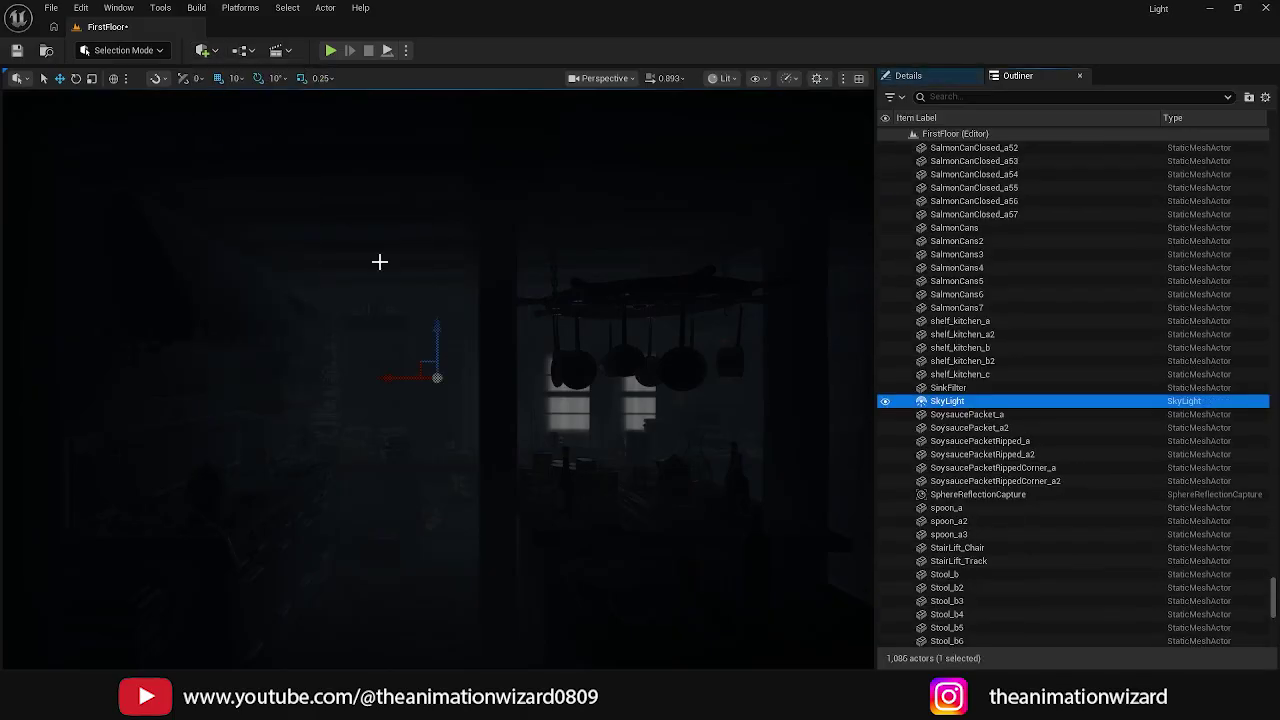
Step: Focus on the new sky light outside the house and move it along the Y axis across the building
{"action": "right_click_drag", "start_coordinate": [621, 411], "coordinate": [626, 389]}
{"action": "key", "text": "f"}
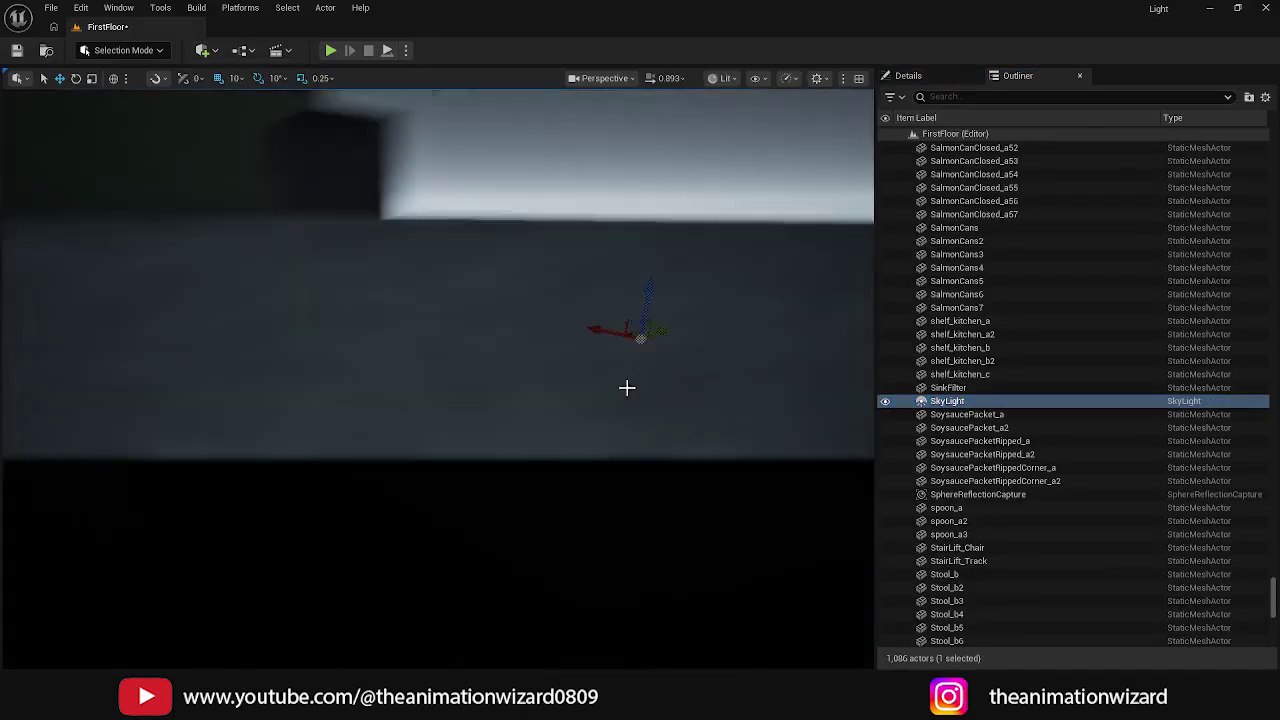
{"action": "scroll", "coordinate": [614, 372], "scroll_direction": "down", "scroll_amount": 5}
{"action": "left_click_drag", "start_coordinate": [611, 370], "coordinate": [690, 425], "text": "alt"}
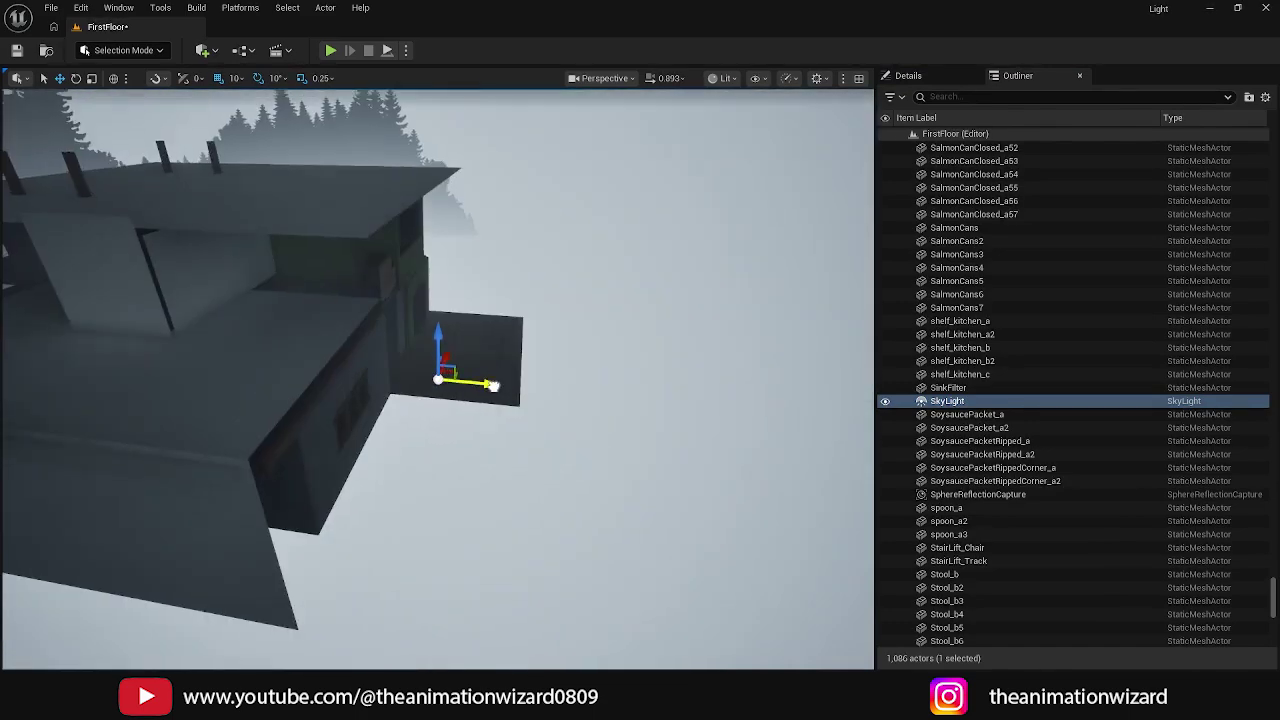
{"action": "left_click_drag", "start_coordinate": [492, 386], "coordinate": [4, 295]}
{"action": "key", "text": "f"}
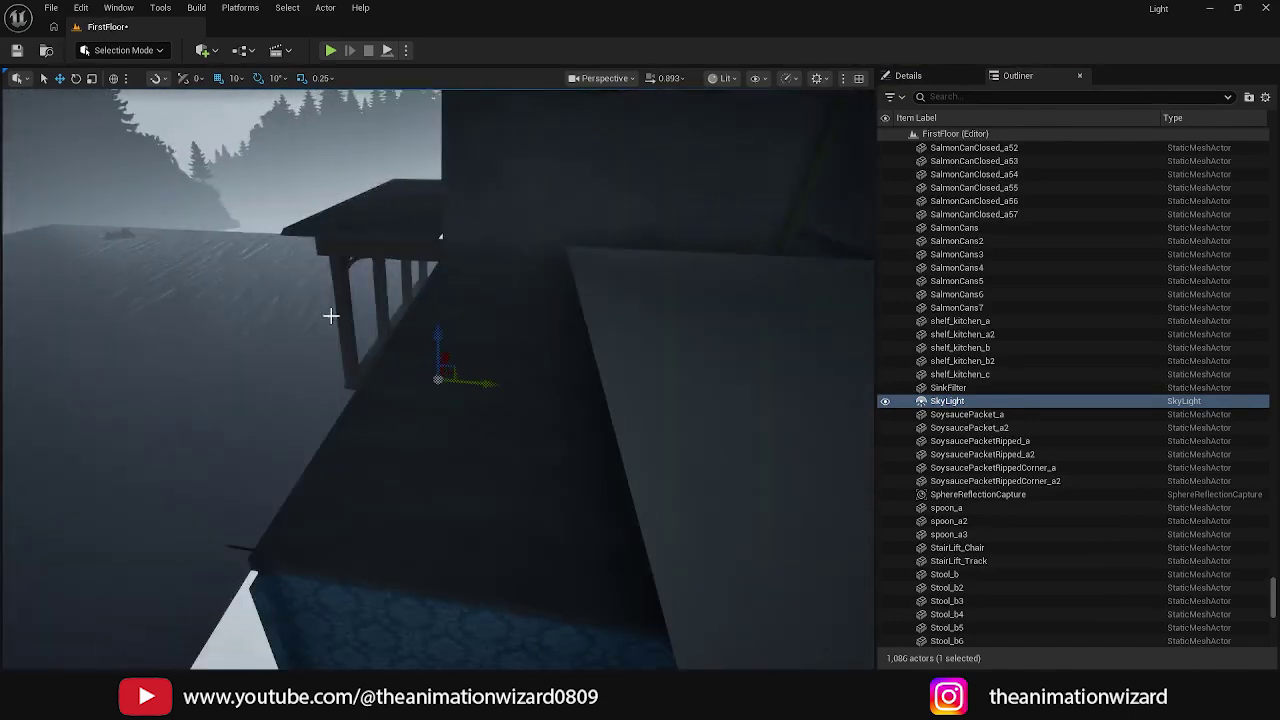
Step: Bring the sky light inside the dining room near the chandelier and look around the surrounding rooms
{"action": "scroll", "coordinate": [480, 375], "scroll_direction": "down", "scroll_amount": 3}
{"action": "left_click_drag", "start_coordinate": [601, 370], "coordinate": [717, 390], "text": "alt"}
{"action": "scroll", "coordinate": [586, 340], "scroll_direction": "up", "scroll_amount": 3}
{"action": "mouse_move", "coordinate": [735, 435]}
{"action": "left_mouse_down", "text": "alt"}
{"action": "mouse_move", "coordinate": [690, 500]}
{"action": "mouse_move", "coordinate": [735, 420]}
{"action": "left_mouse_up", "text": "alt"}
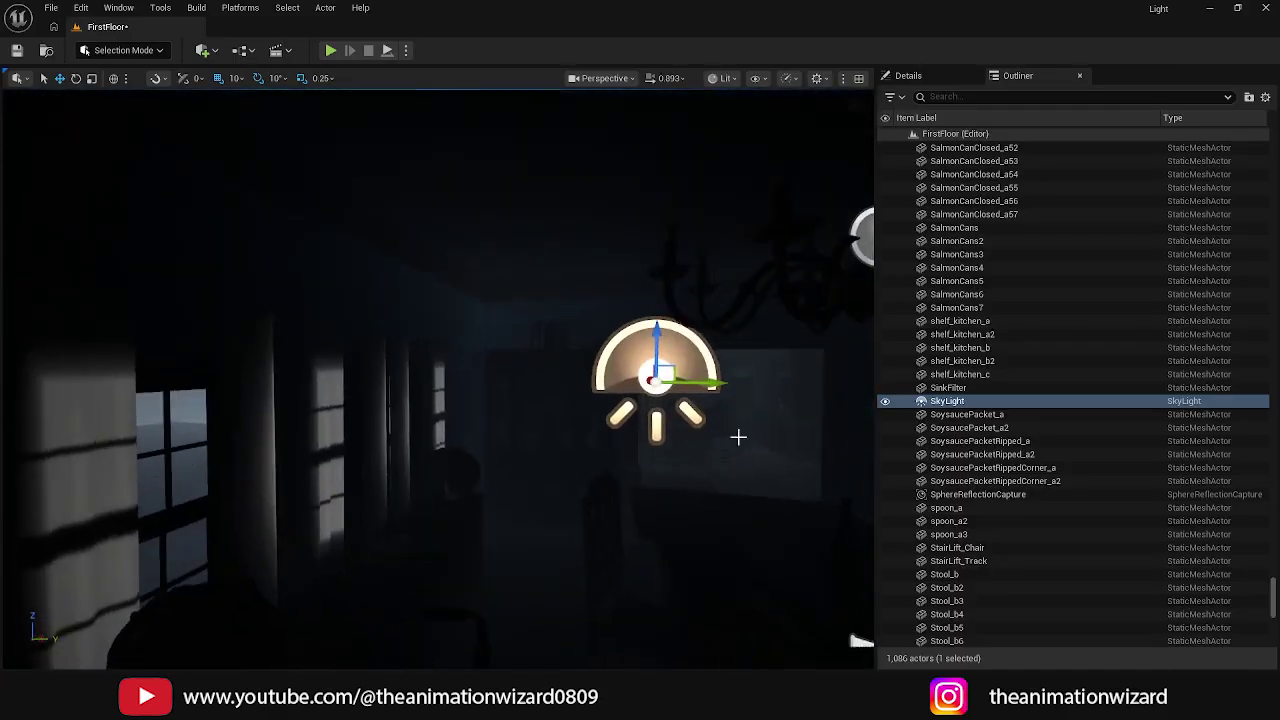
{"action": "scroll", "coordinate": [466, 279], "scroll_direction": "down", "scroll_amount": 4}
{"action": "left_click_drag", "start_coordinate": [465, 277], "coordinate": [370, 290], "text": "alt"}
{"action": "scroll", "coordinate": [620, 337], "scroll_direction": "up", "scroll_amount": 5}
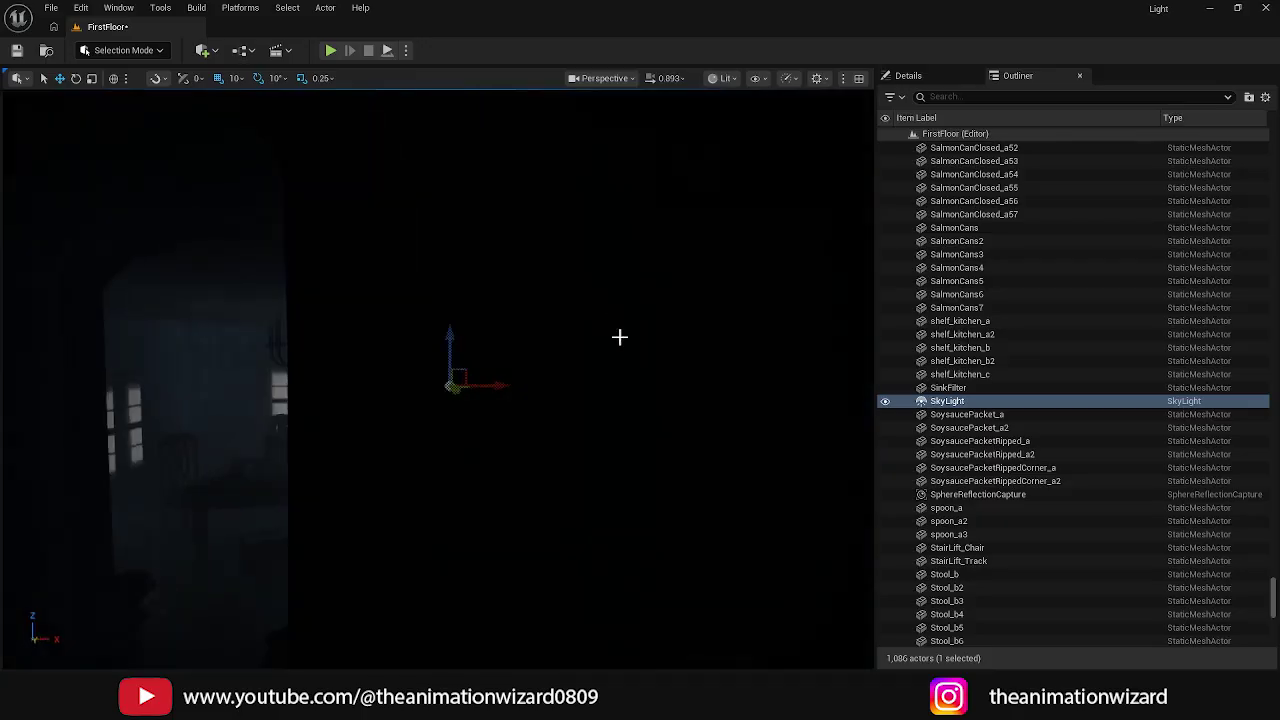
{"action": "right_click_drag", "start_coordinate": [500, 530], "coordinate": [450, 530]}
{"action": "right_click_drag", "start_coordinate": [638, 334], "coordinate": [598, 334]}
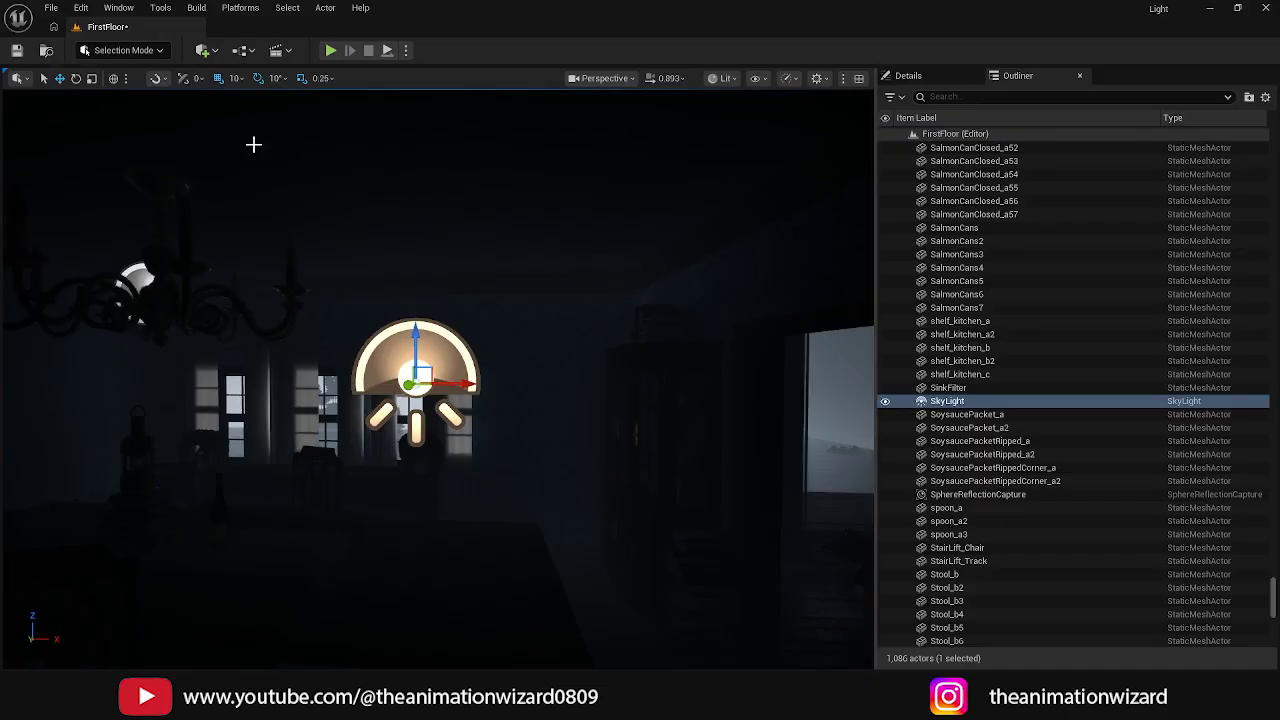
Step: Add a Directional Light to the level alongside the sky light
{"action": "left_click", "coordinate": [50, 8]}
{"action": "mouse_move", "coordinate": [119, 8]}
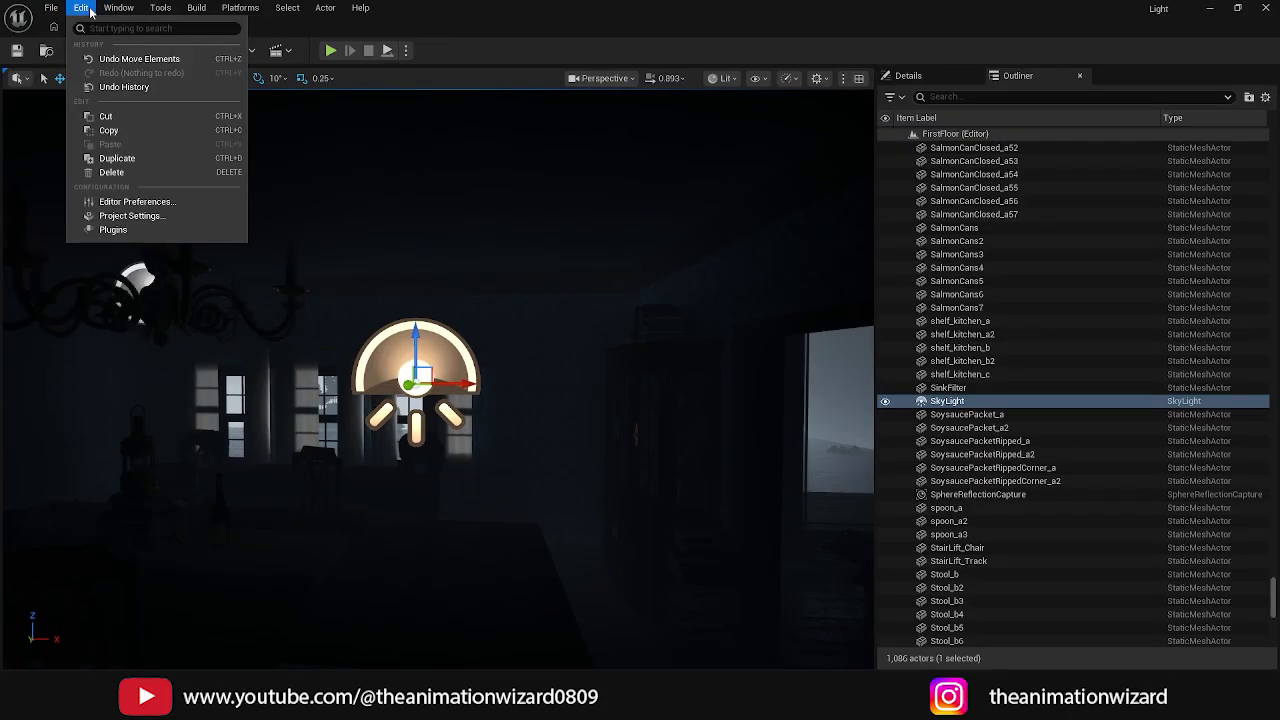
{"action": "left_click", "coordinate": [502, 12]}
{"action": "left_click", "coordinate": [205, 50]}
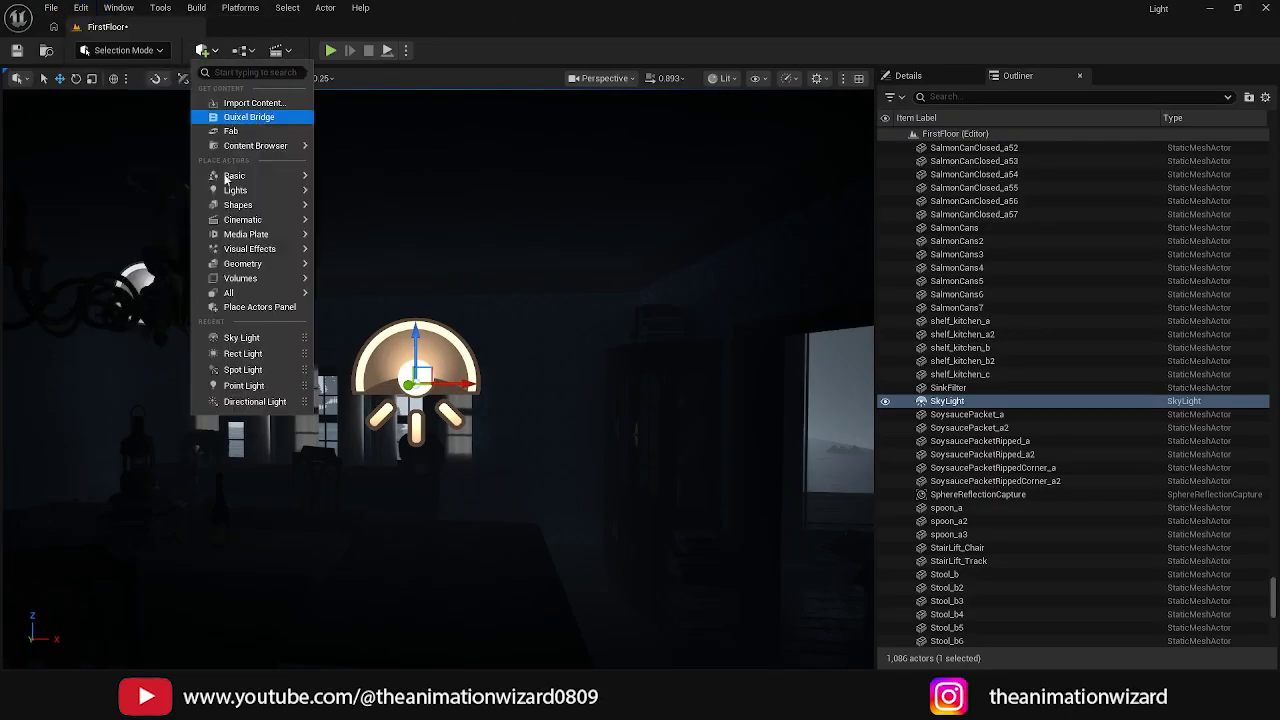
{"action": "mouse_move", "coordinate": [235, 190]}
{"action": "left_click", "coordinate": [384, 197]}
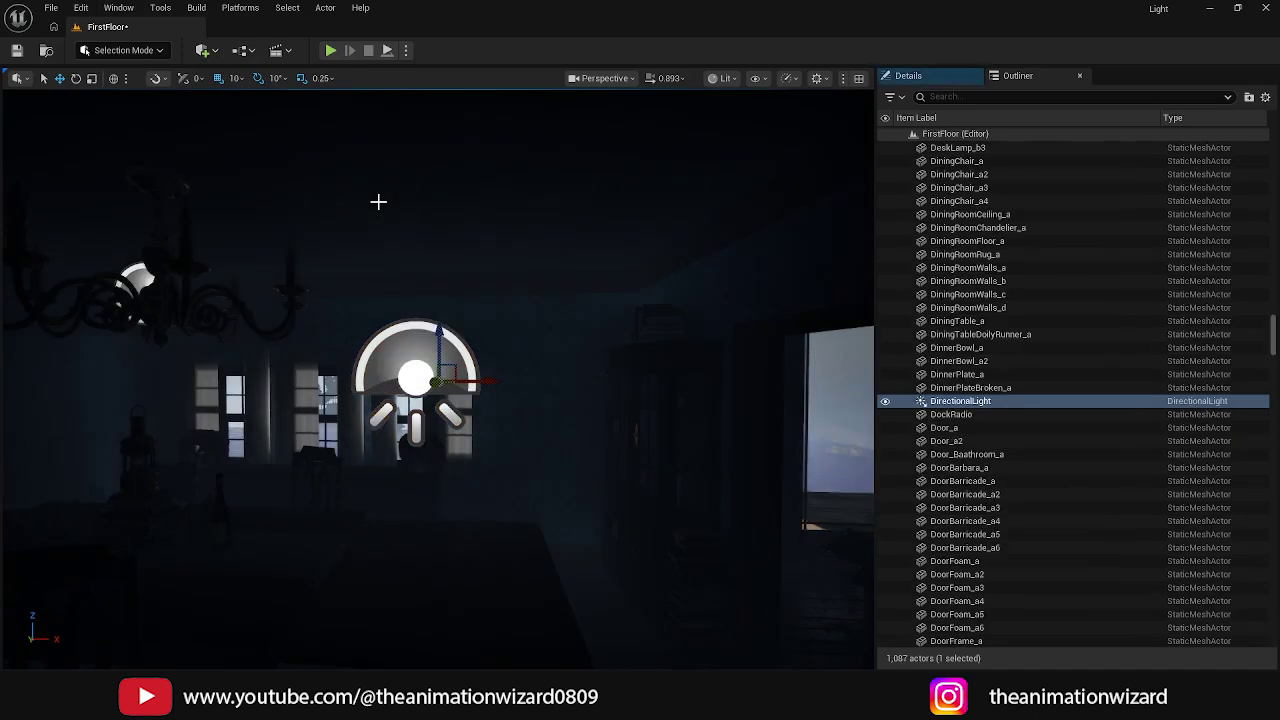
{"action": "mouse_move", "coordinate": [377, 200]}
{"action": "right_mouse_down"}
{"action": "mouse_move", "coordinate": [320, 205]}
{"action": "mouse_move", "coordinate": [380, 205]}
{"action": "right_mouse_up"}
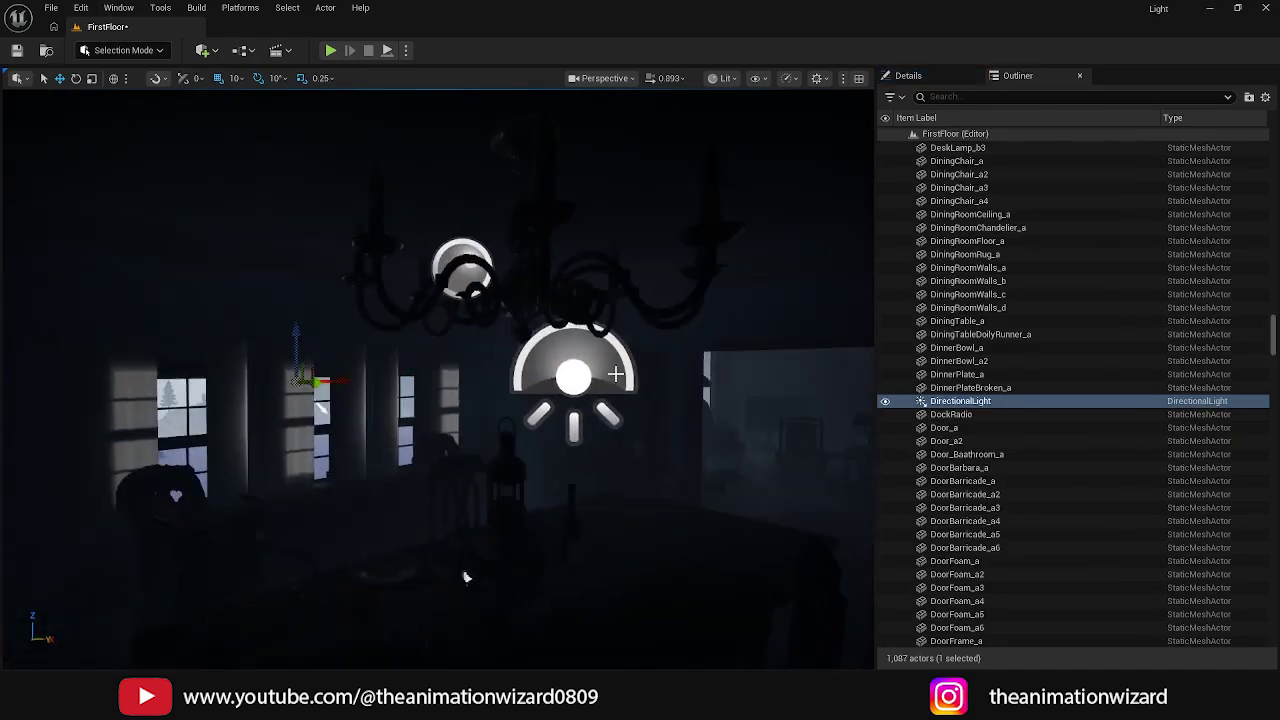
Step: Rotate the directional light's sun direction so sunlight falls through the windows into the living room
{"action": "key", "text": "ctrl+l"}
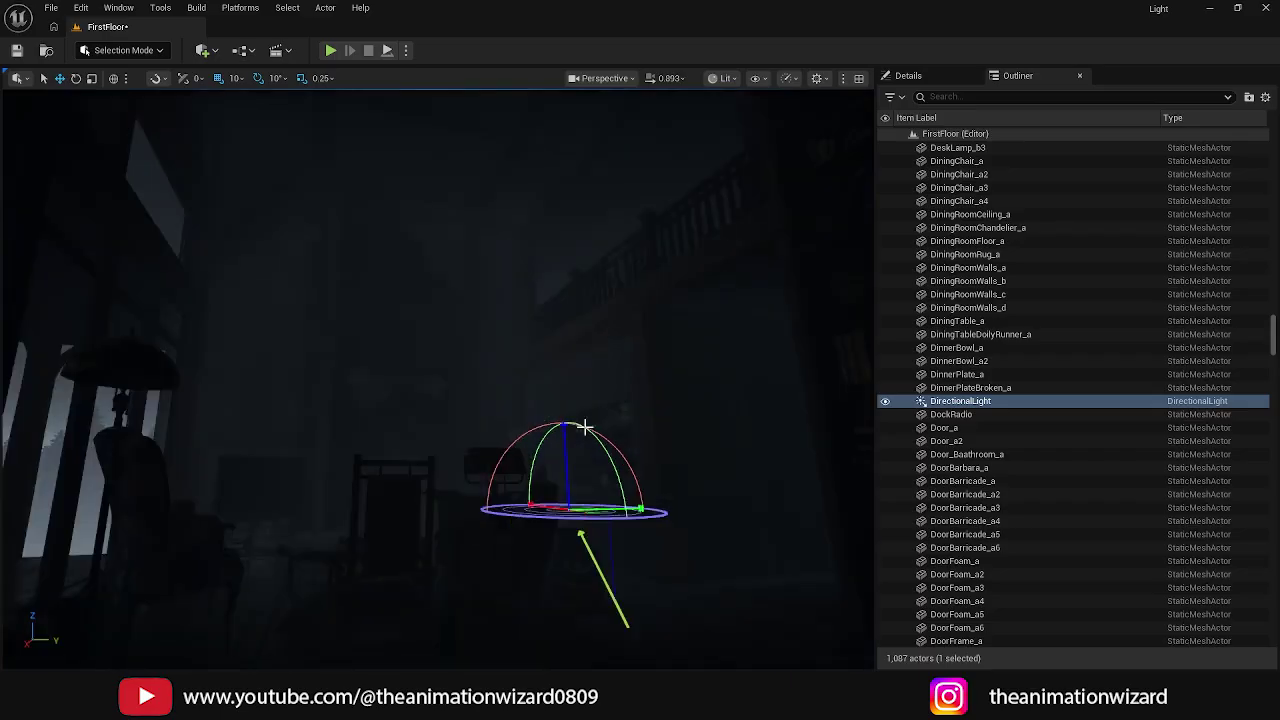
{"action": "key", "text": "ctrl+l"}
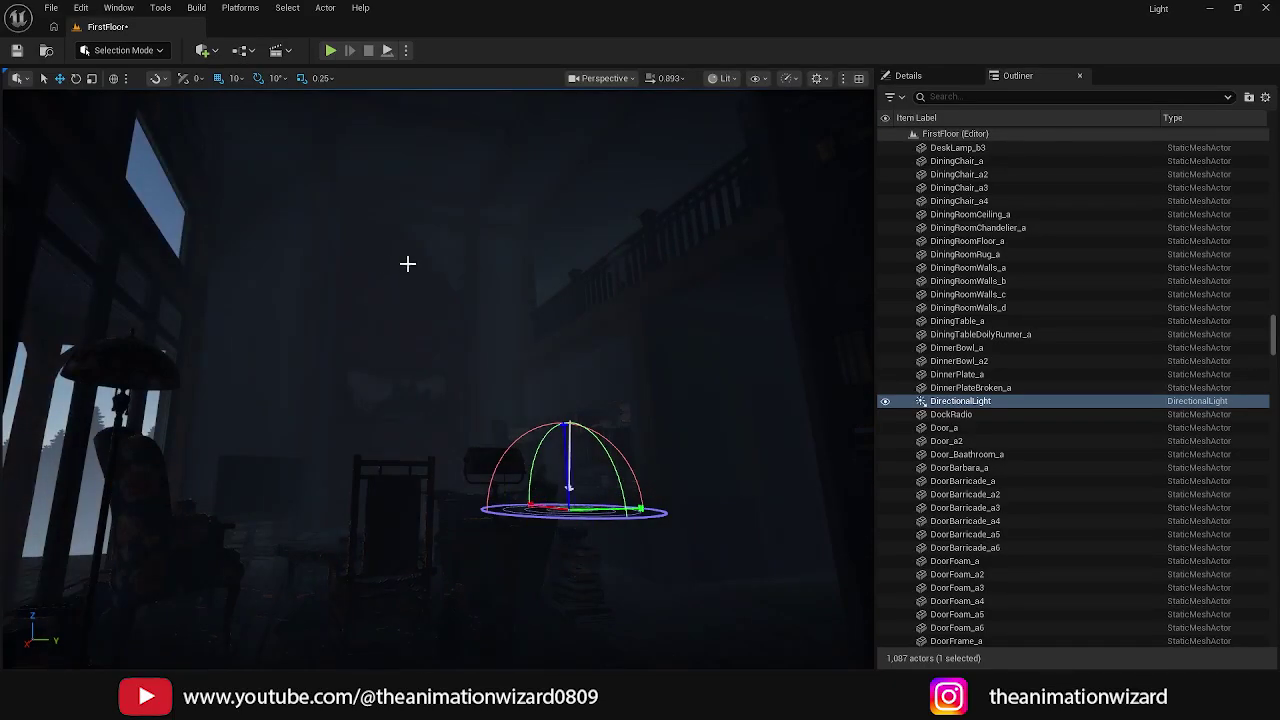
{"action": "left_click", "coordinate": [262, 274]}
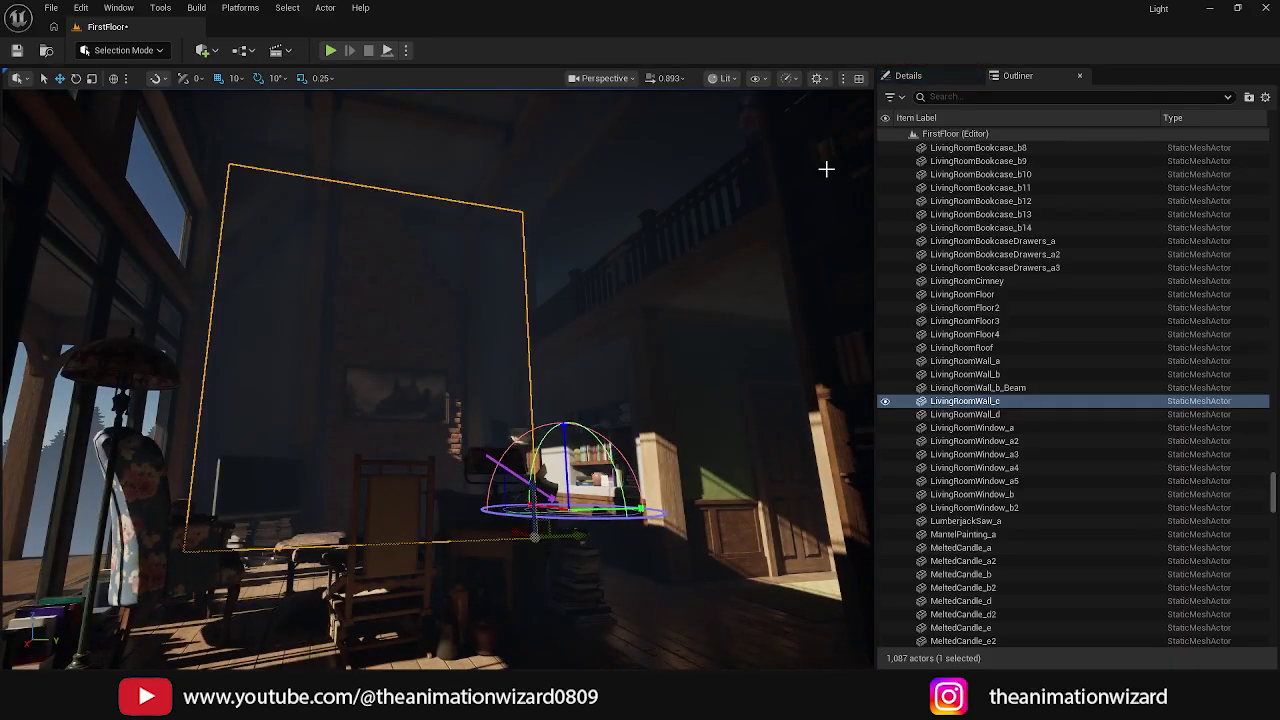
Step: Filter the level's actors by "light" and select the SkyLight
{"action": "left_click", "coordinate": [965, 361]}
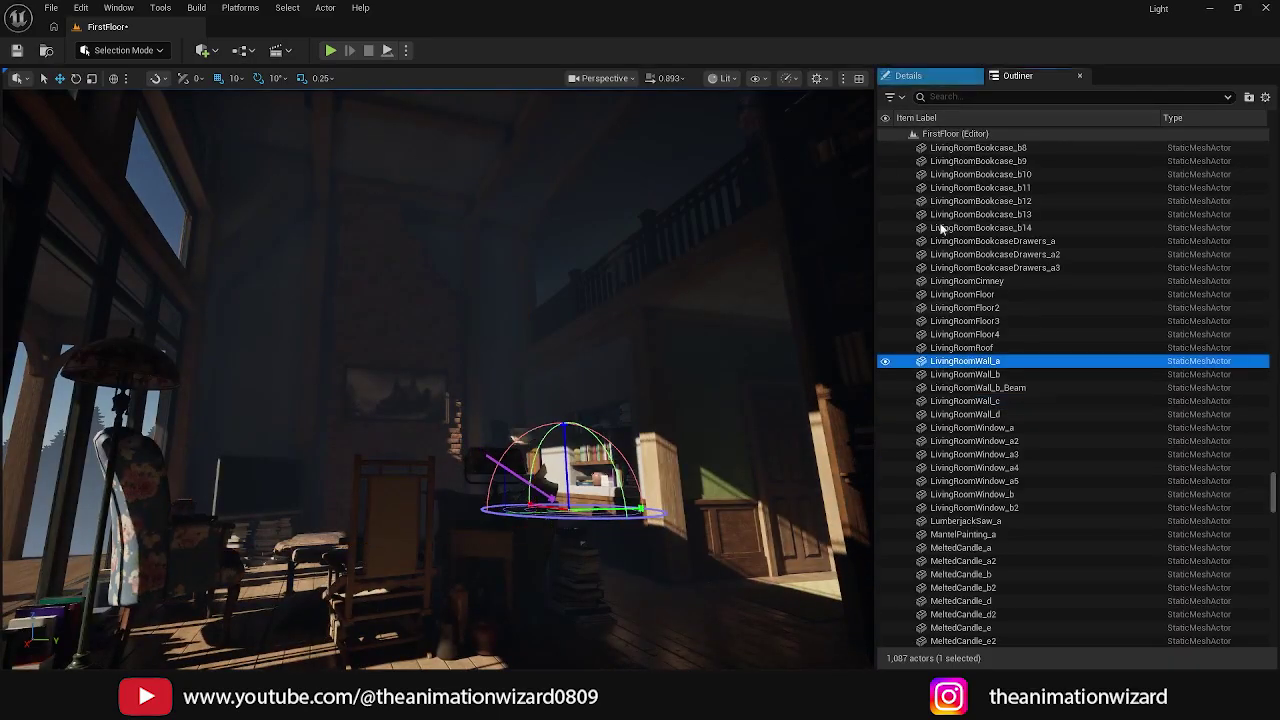
{"action": "left_click", "coordinate": [946, 96]}
{"action": "type", "text": "light"}
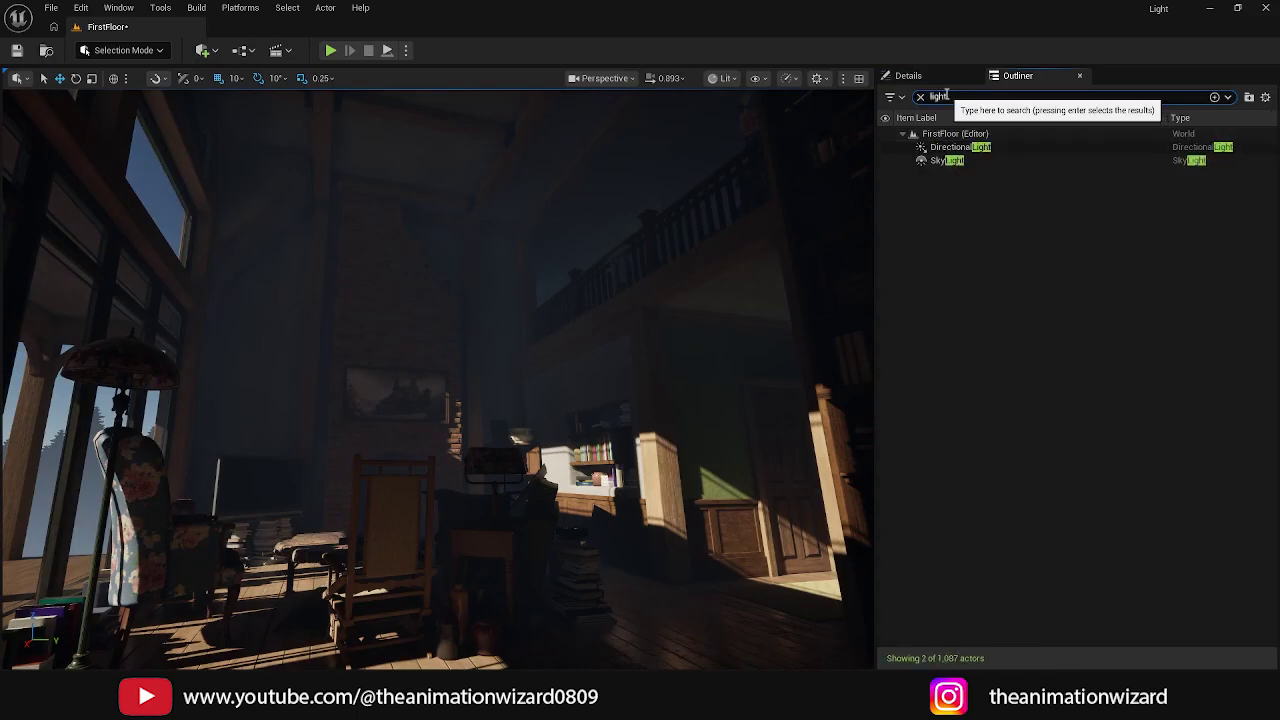
{"action": "left_click", "coordinate": [939, 160]}
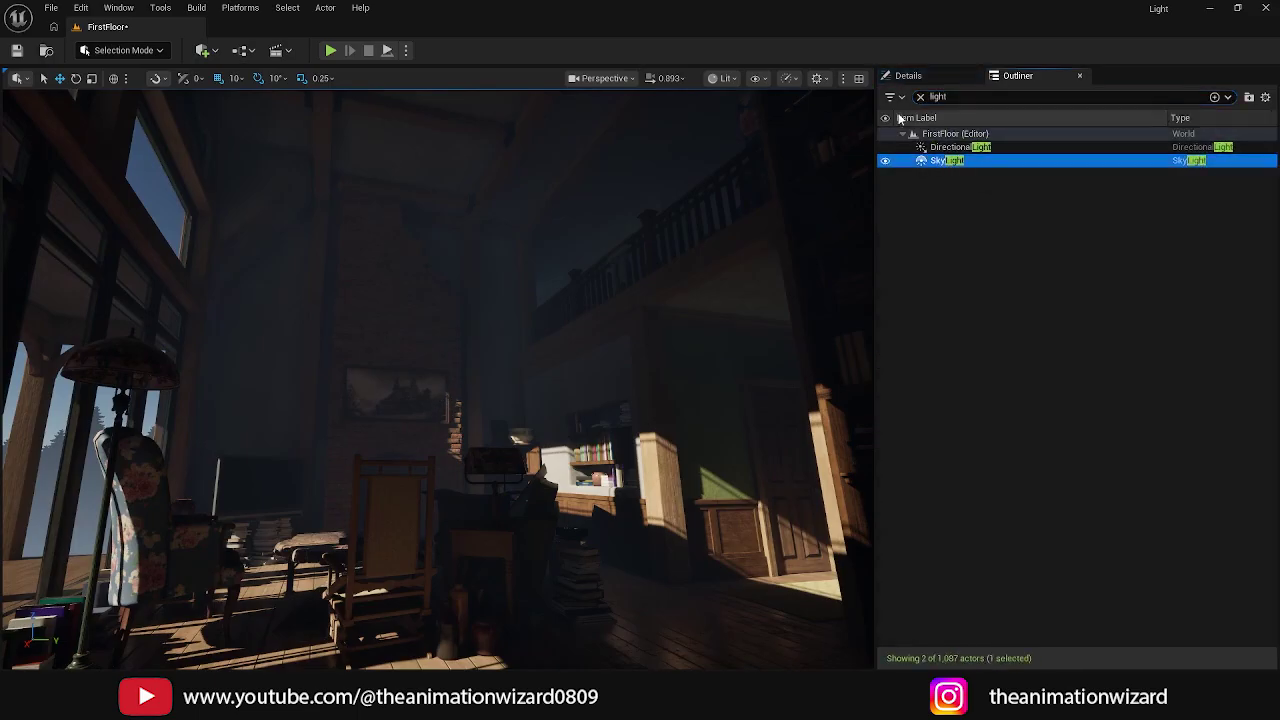
Step: Turn the SkyLight's Real Time Capture on and back off
{"action": "left_click", "coordinate": [908, 75]}
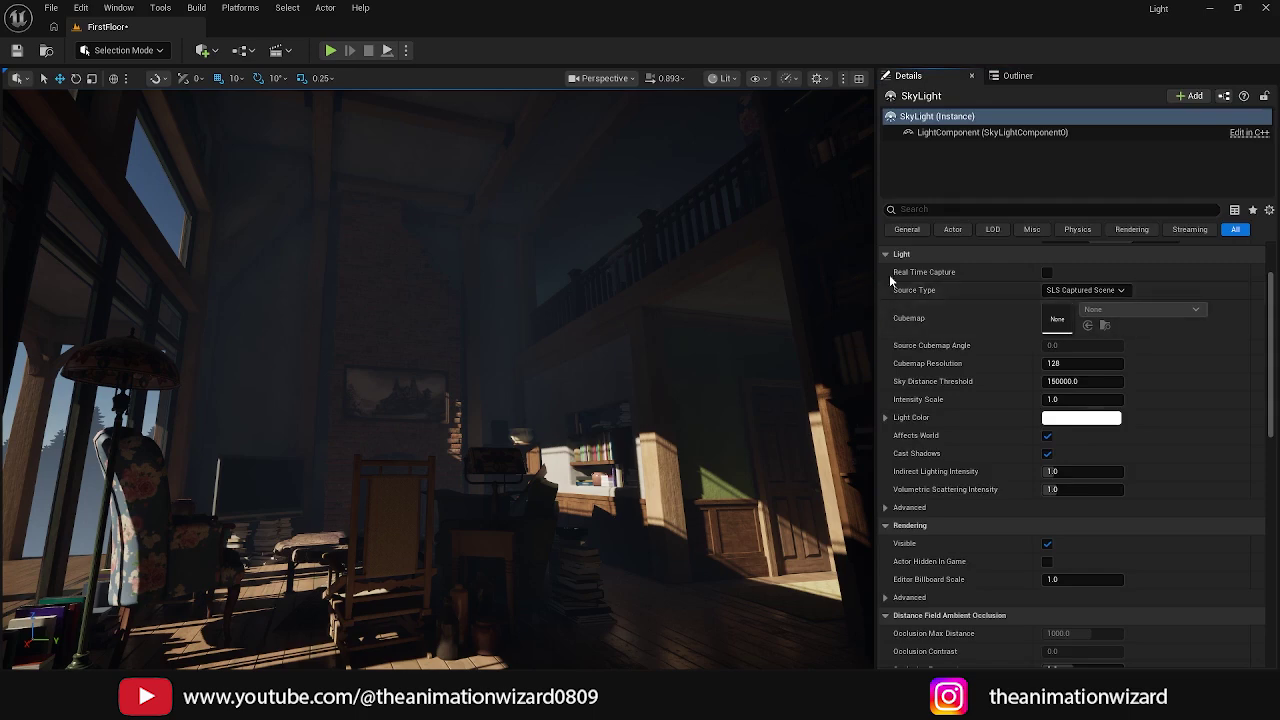
{"action": "left_click", "coordinate": [1047, 273]}
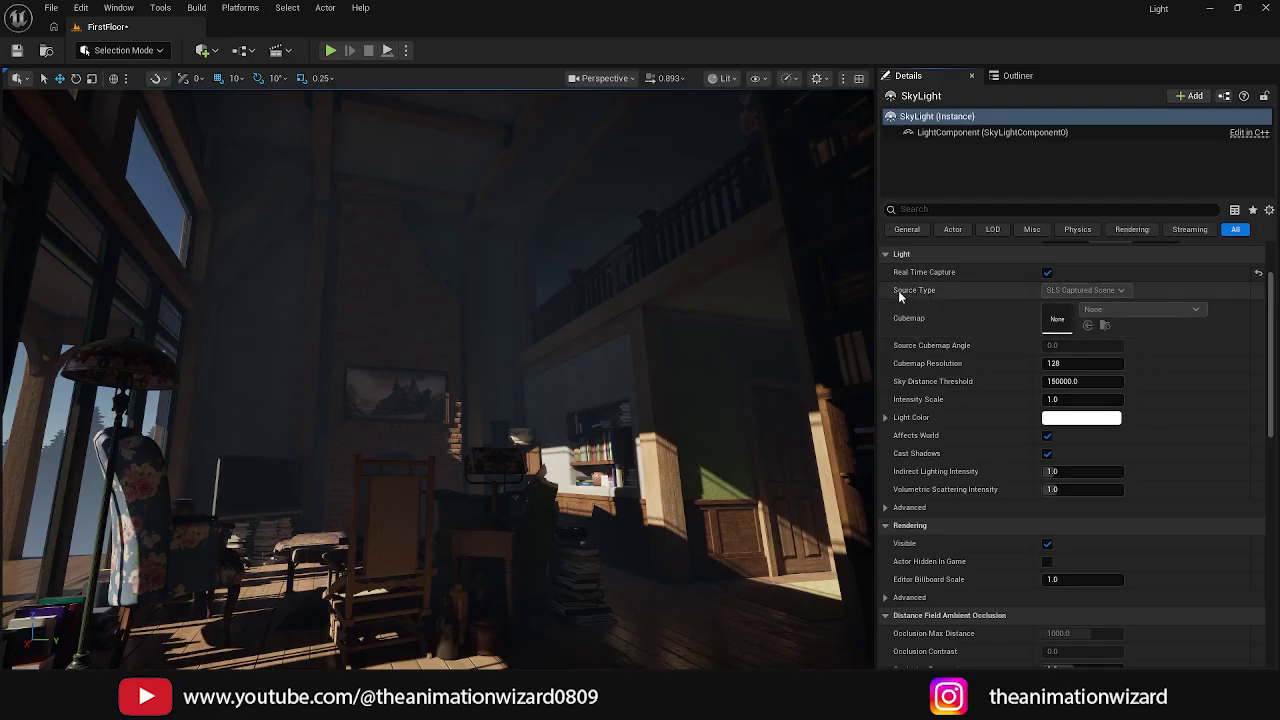
{"action": "left_click", "coordinate": [1048, 274]}
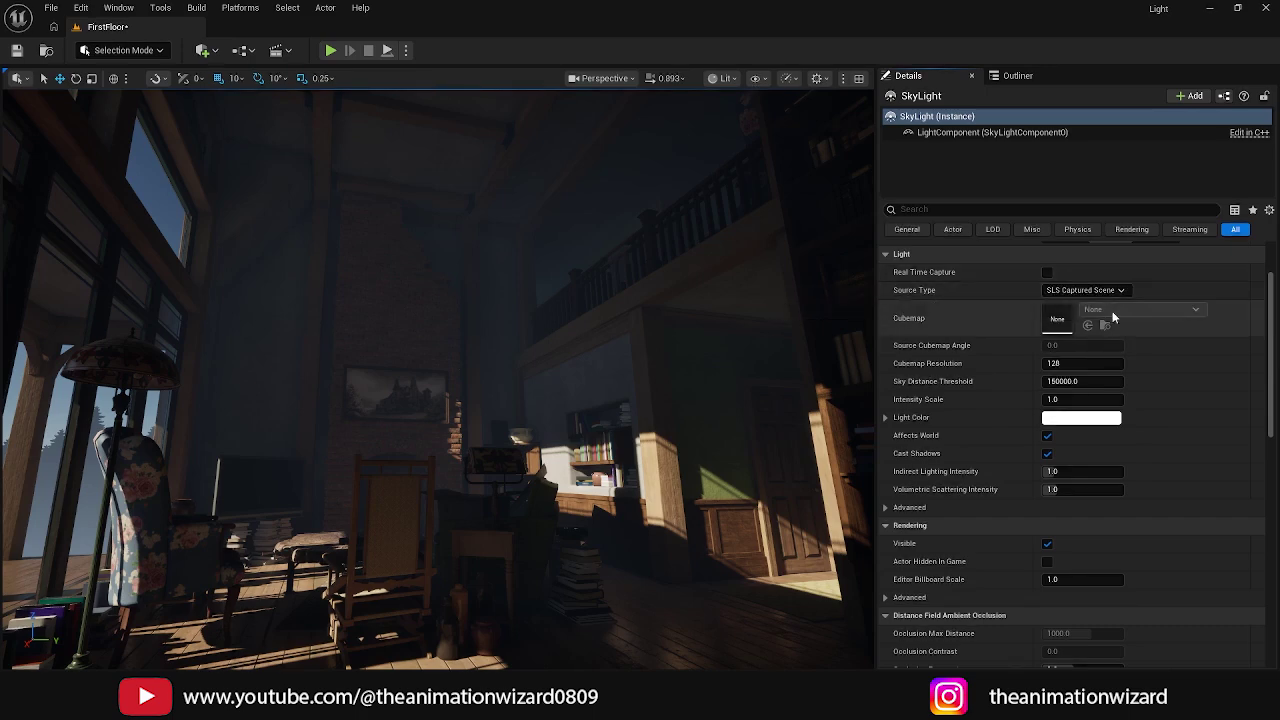
Step: Set the SkyLight's Source Type to SLS Specified Cubemap and assign Desert_Outer_HDR as its cubemap
{"action": "left_click", "coordinate": [1084, 290]}
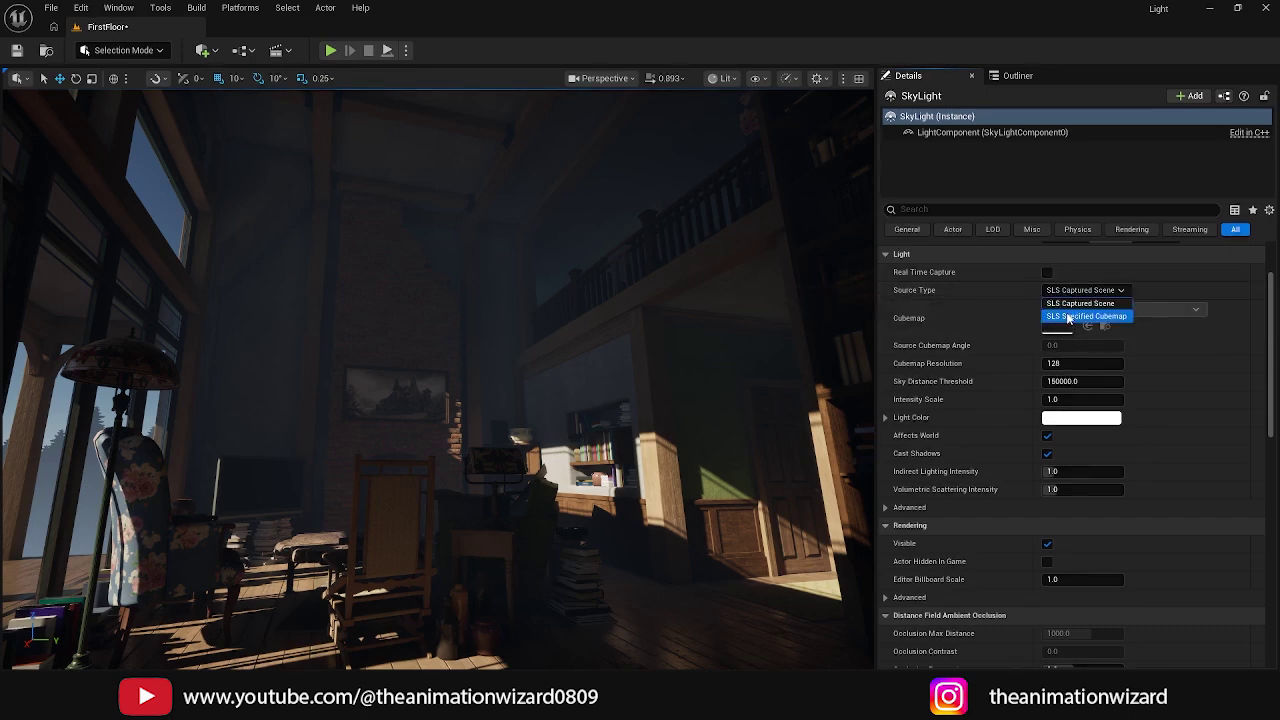
{"action": "left_click", "coordinate": [1089, 318]}
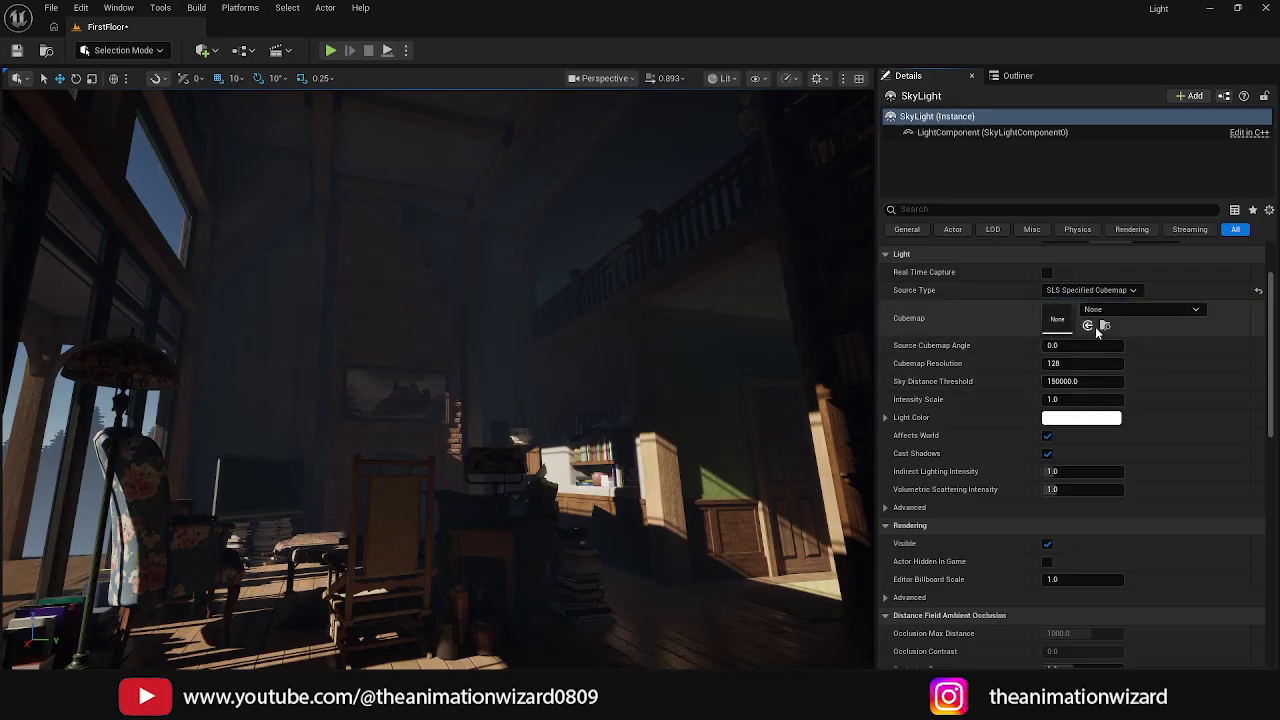
{"action": "left_click", "coordinate": [1101, 311]}
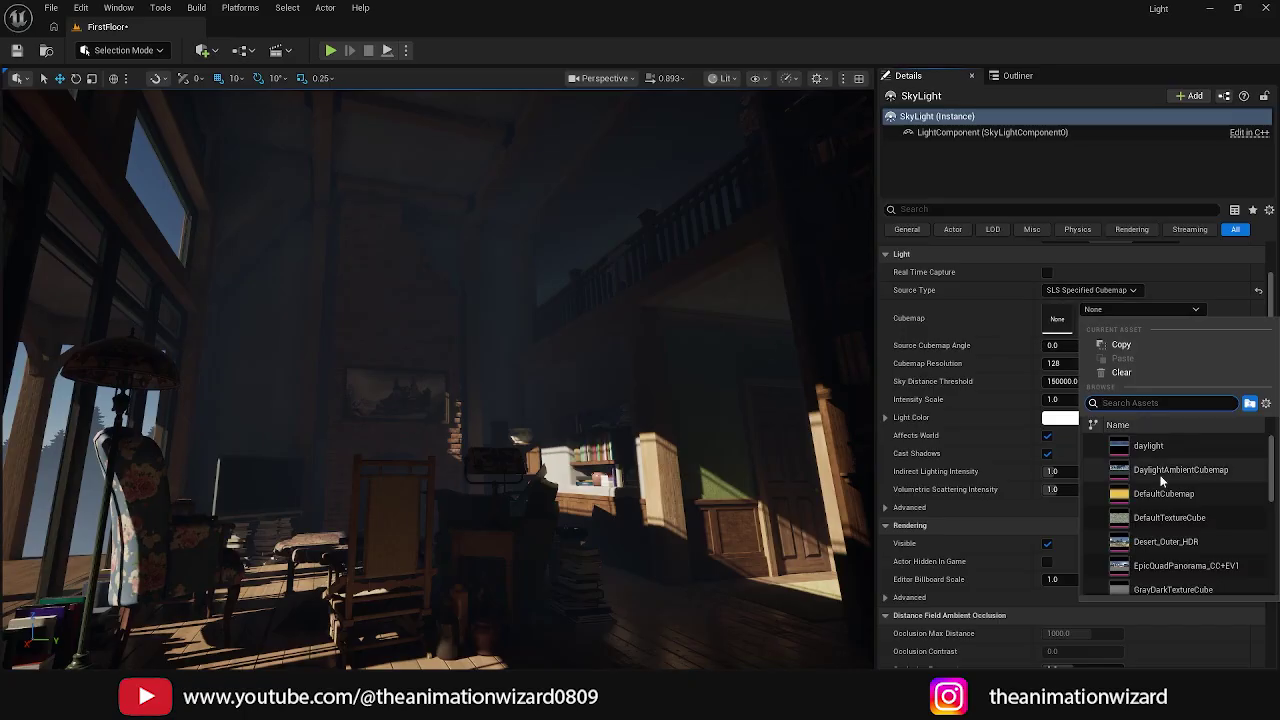
{"action": "left_click", "coordinate": [1152, 544]}
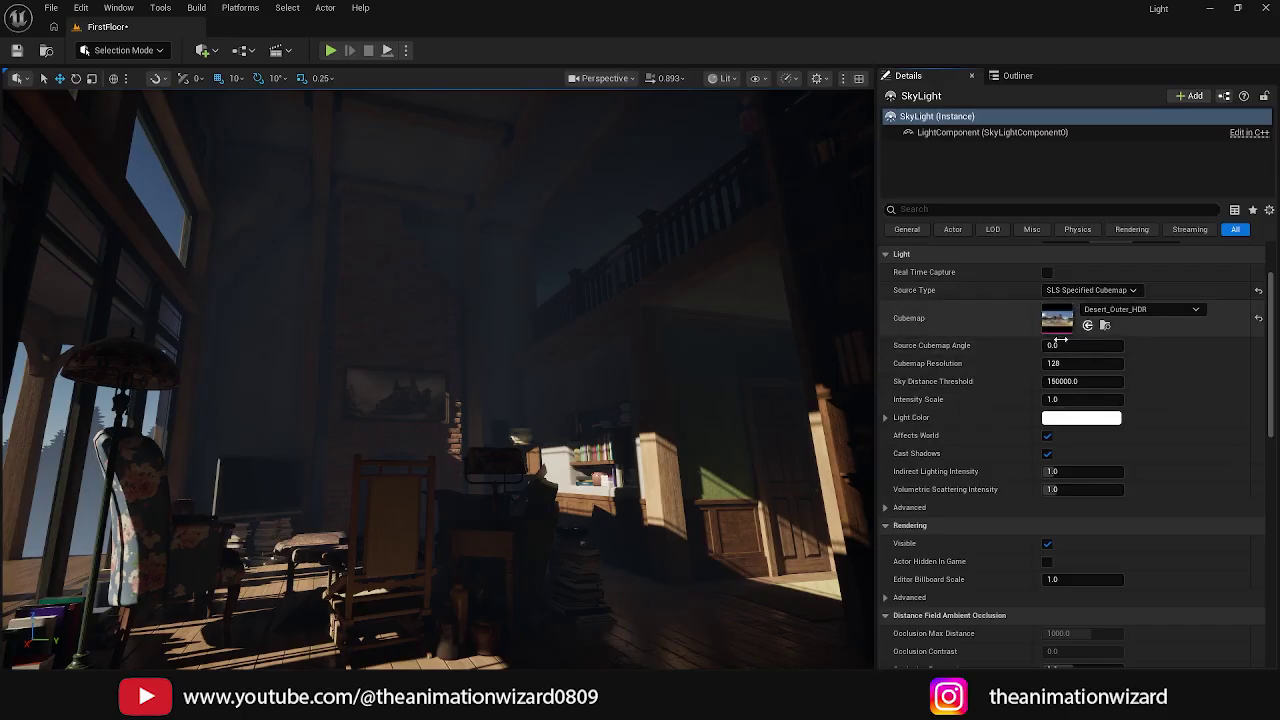
Step: Raise the SkyLight's Intensity Scale to about 203.69 and switch Affects World off and on to compare the lighting
{"action": "scroll", "coordinate": [1075, 372], "scroll_direction": "up", "scroll_amount": 2}
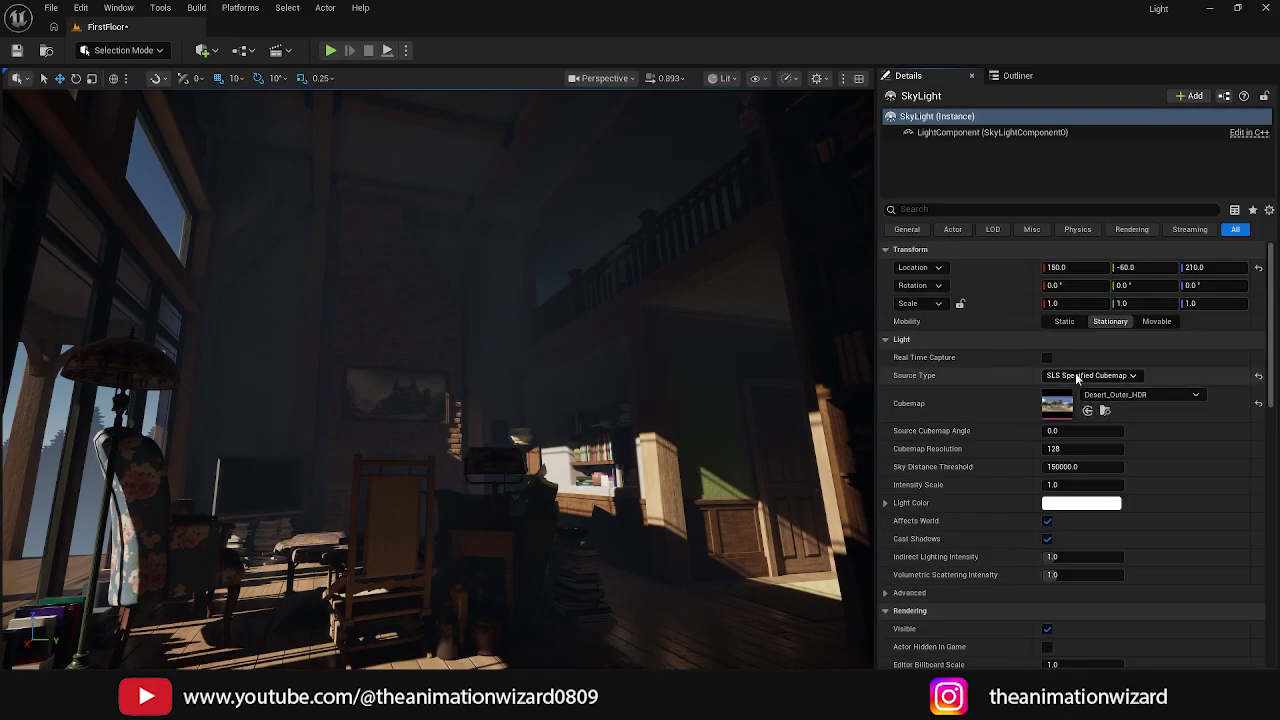
{"action": "scroll", "coordinate": [1075, 372], "scroll_direction": "down", "scroll_amount": 2}
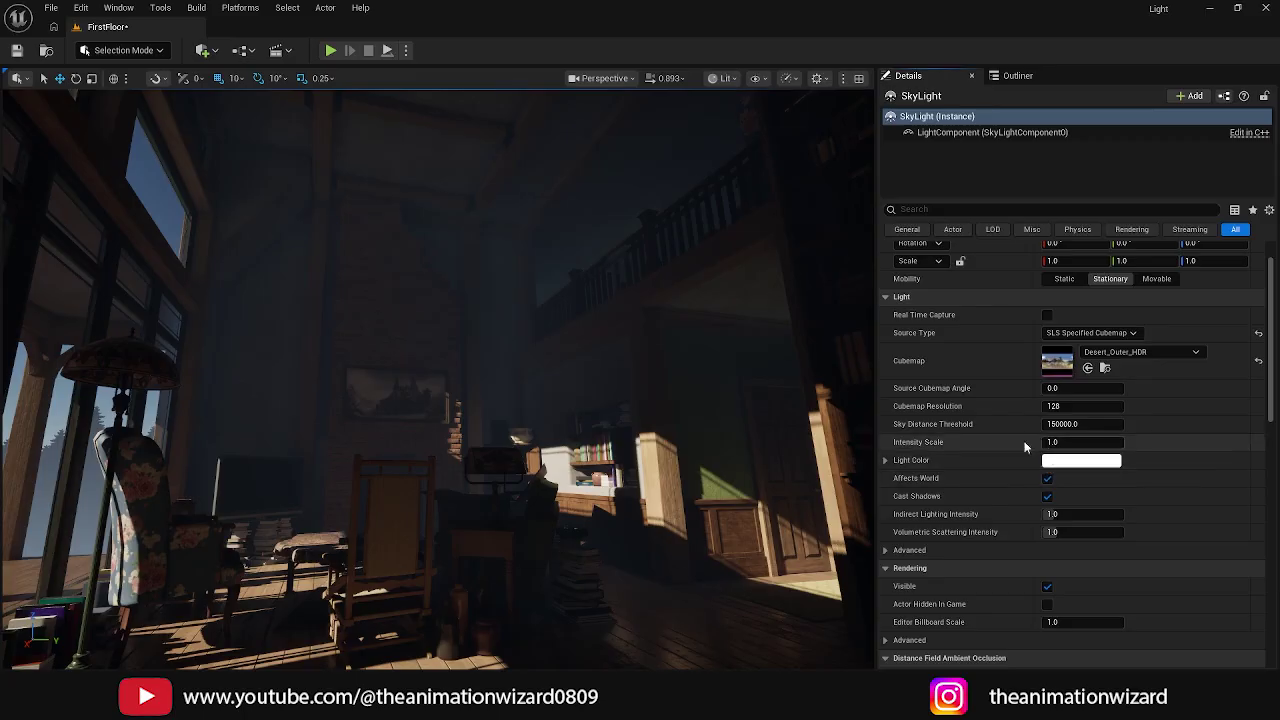
{"action": "left_click_drag", "start_coordinate": [1048, 443], "coordinate": [1100, 442]}
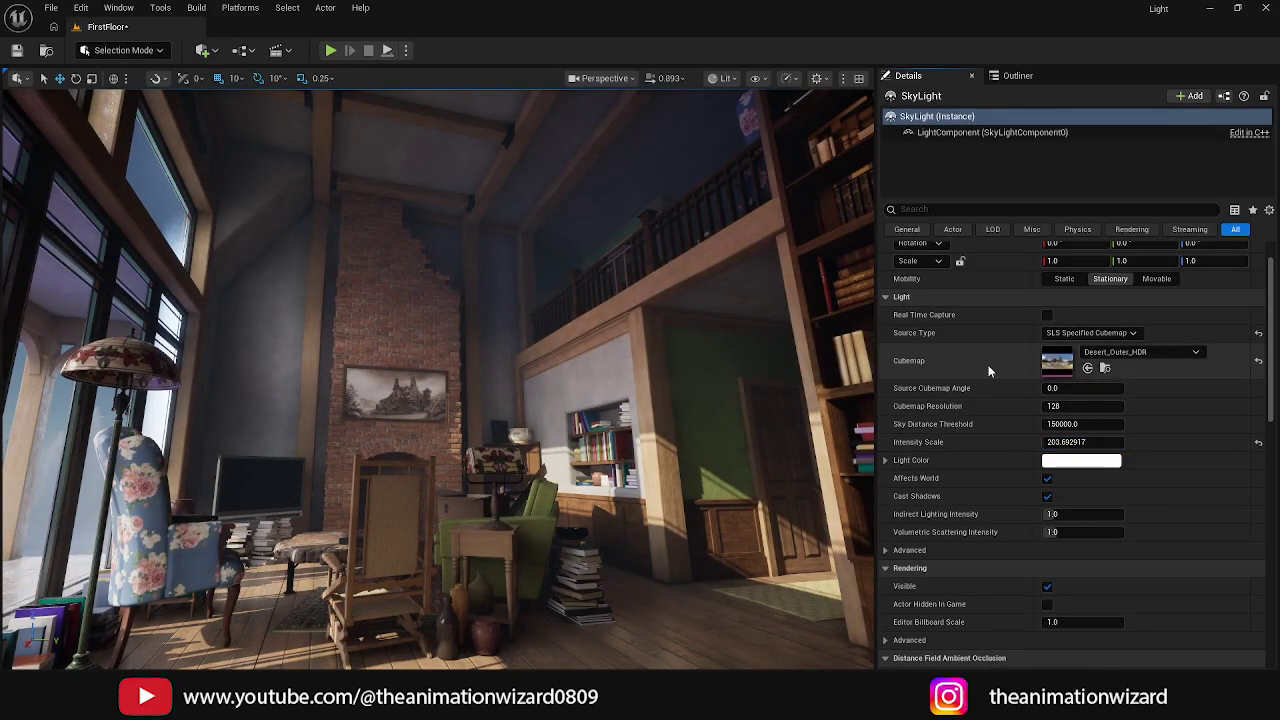
{"action": "left_click", "coordinate": [1047, 478]}
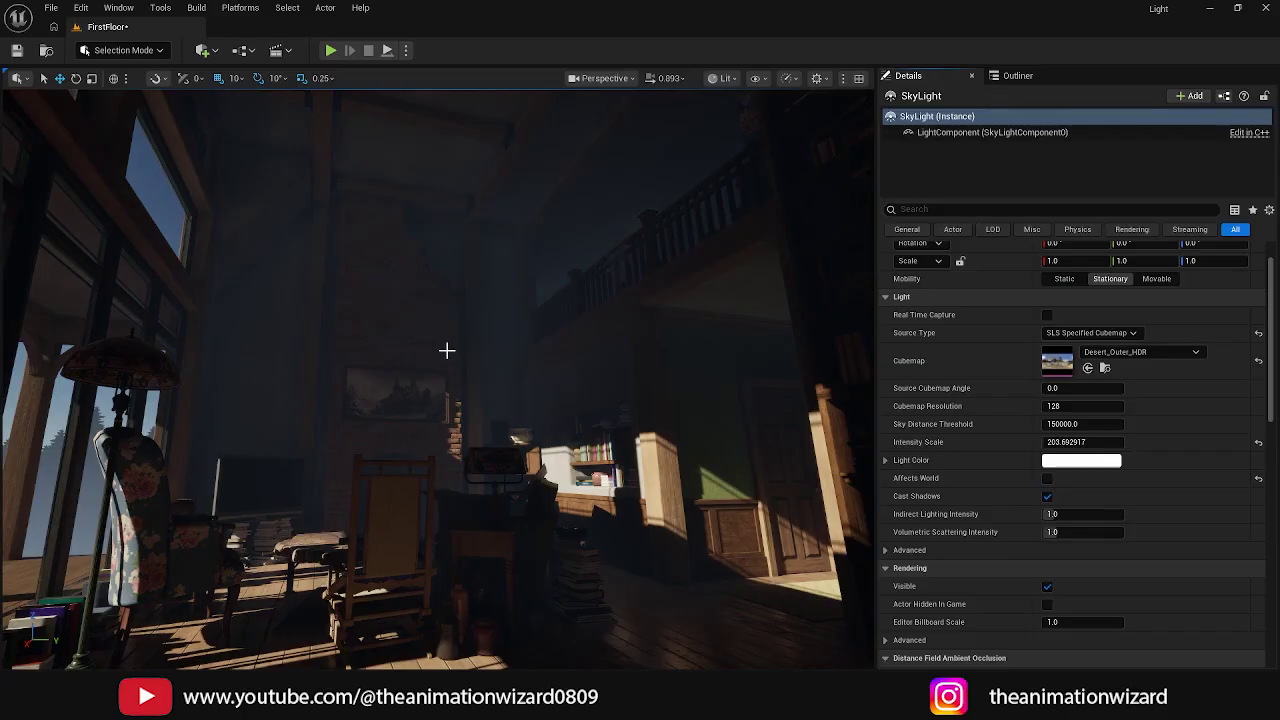
{"action": "left_click", "coordinate": [1047, 480]}
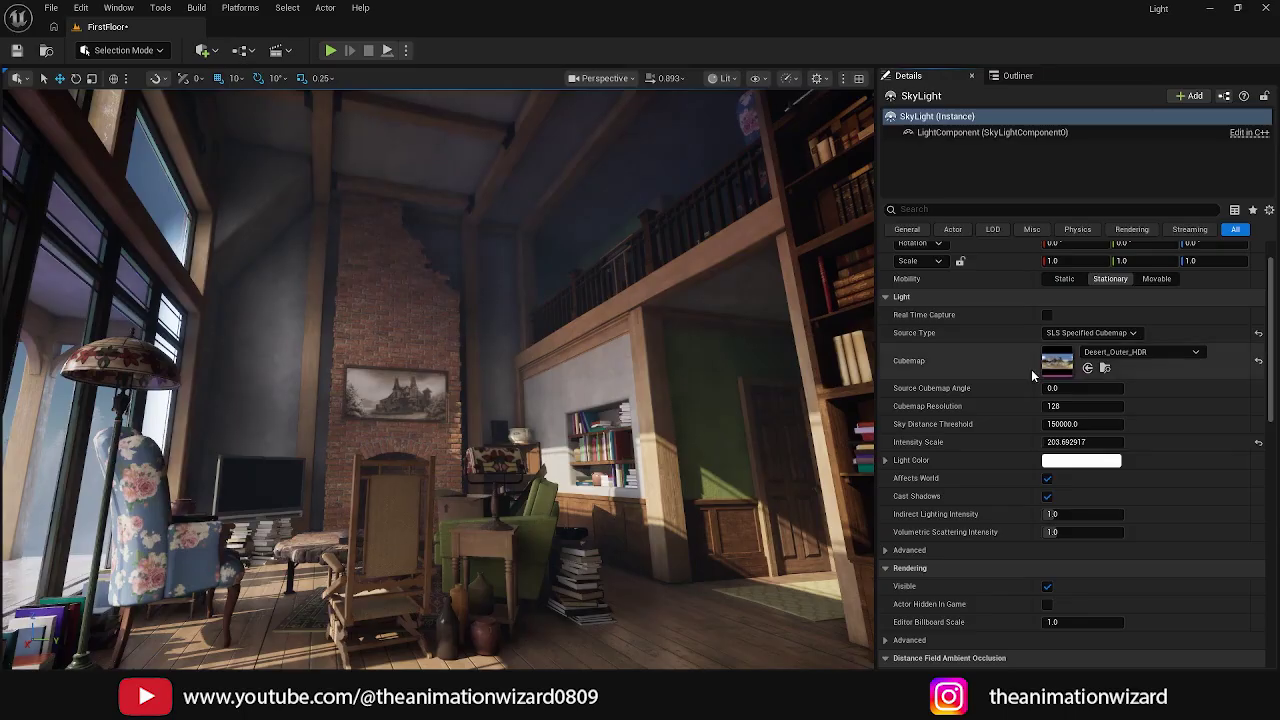
Step: Lower the SkyLight's Intensity Scale, trying 20 and settling on 50
{"action": "left_click", "coordinate": [1066, 443]}
{"action": "type", "text": "10"}
{"action": "key", "text": "Return"}
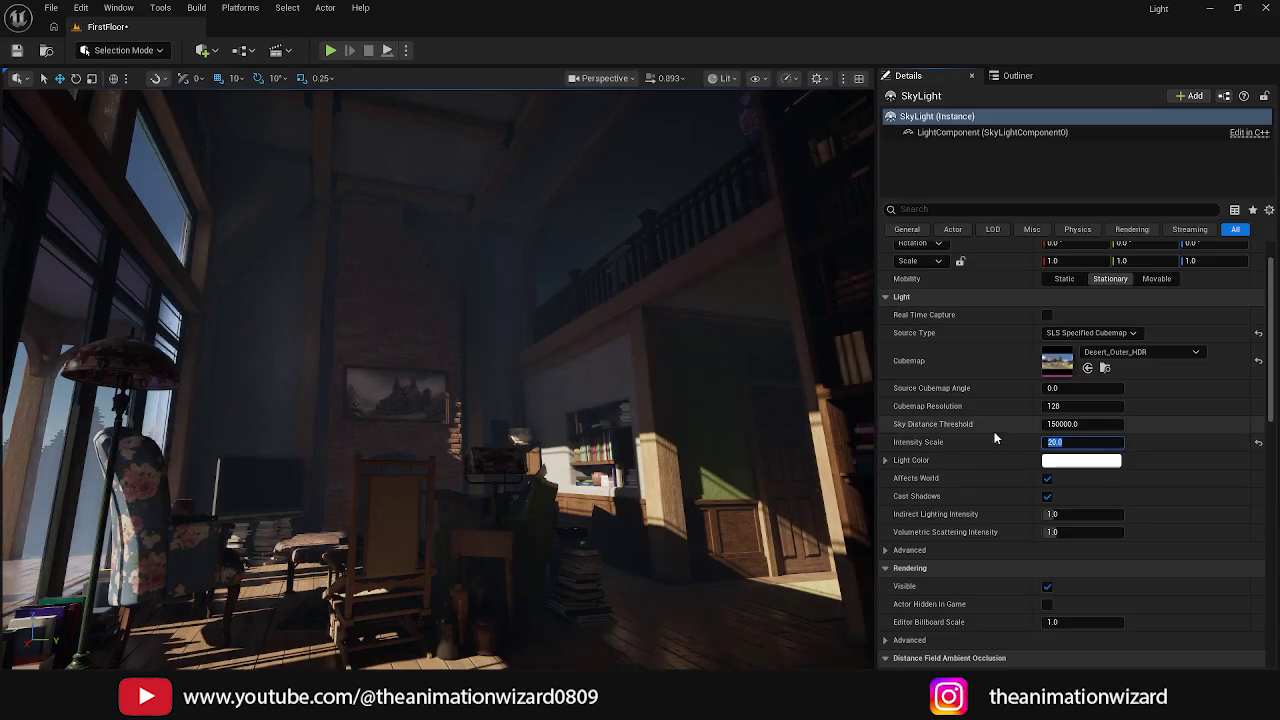
{"action": "key", "text": "Return"}
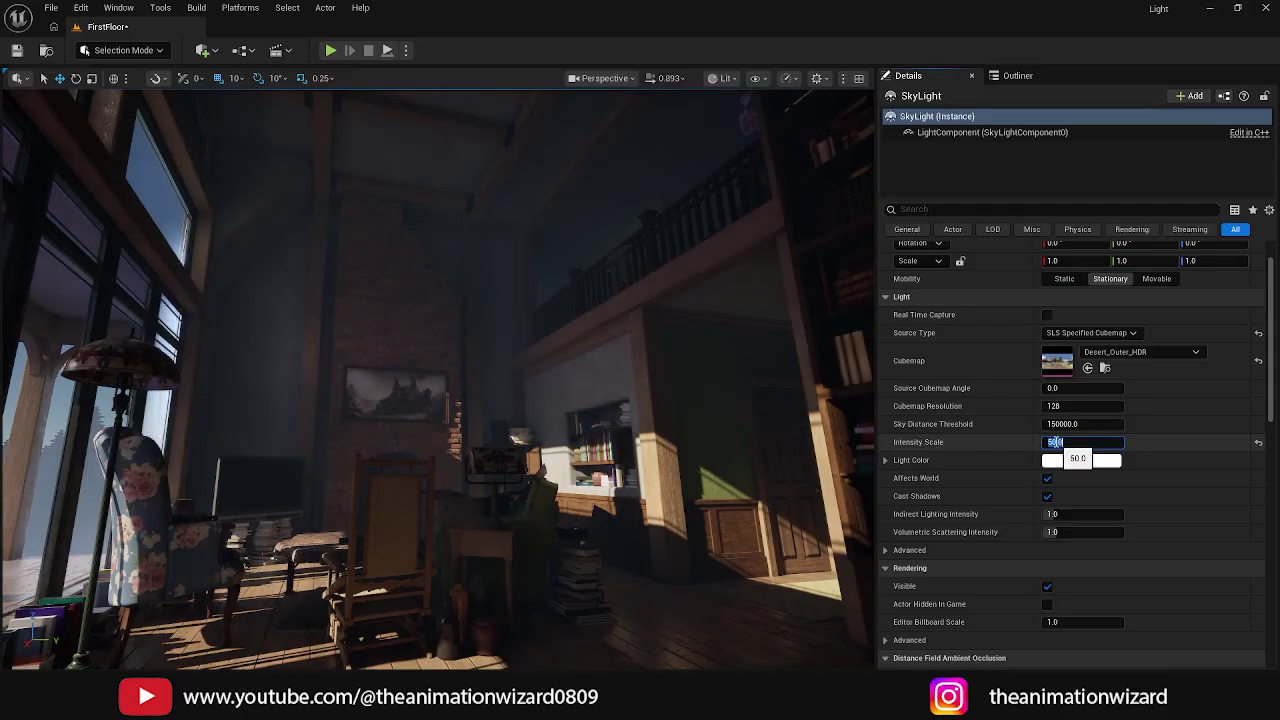
{"action": "key", "text": "Return"}
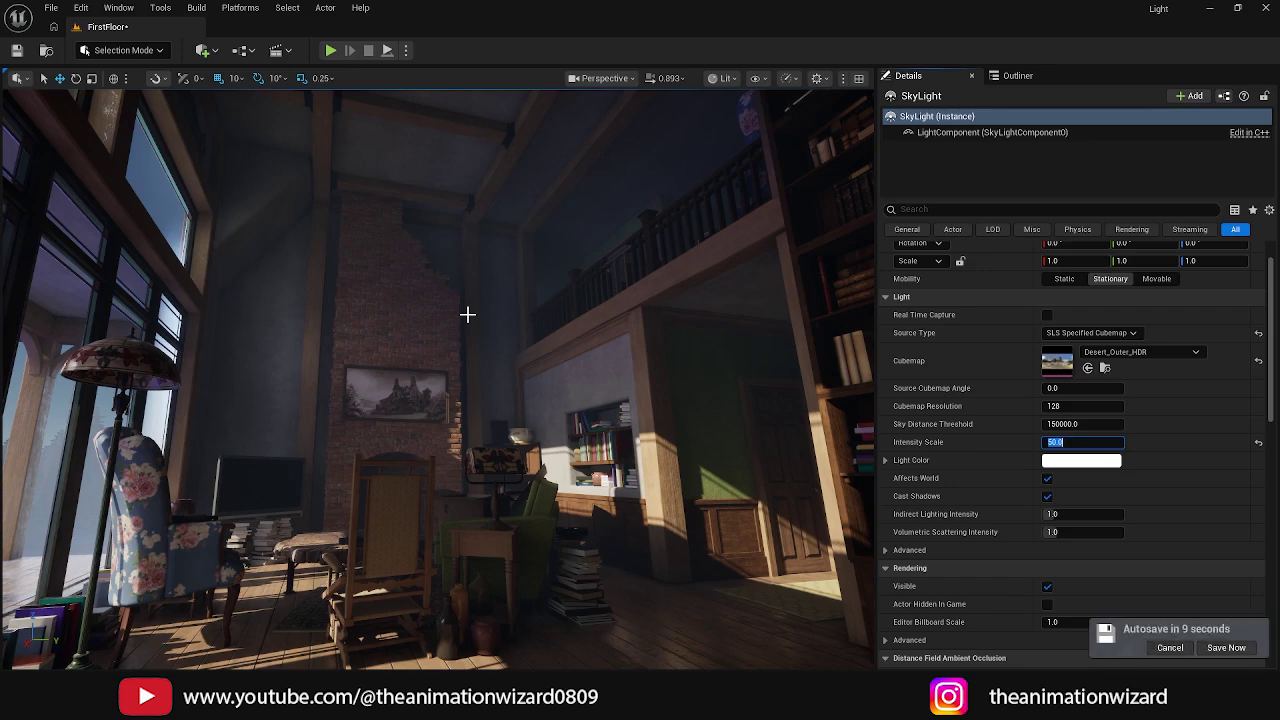
{"action": "key", "text": "Return"}
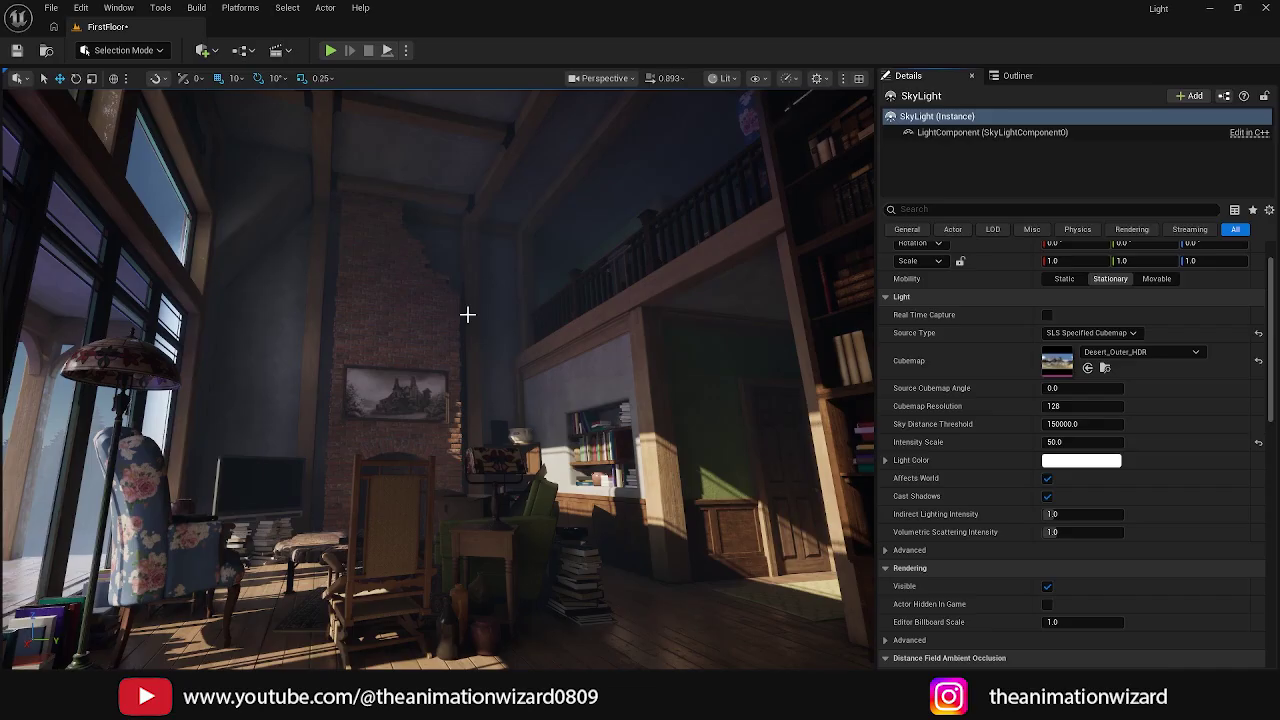